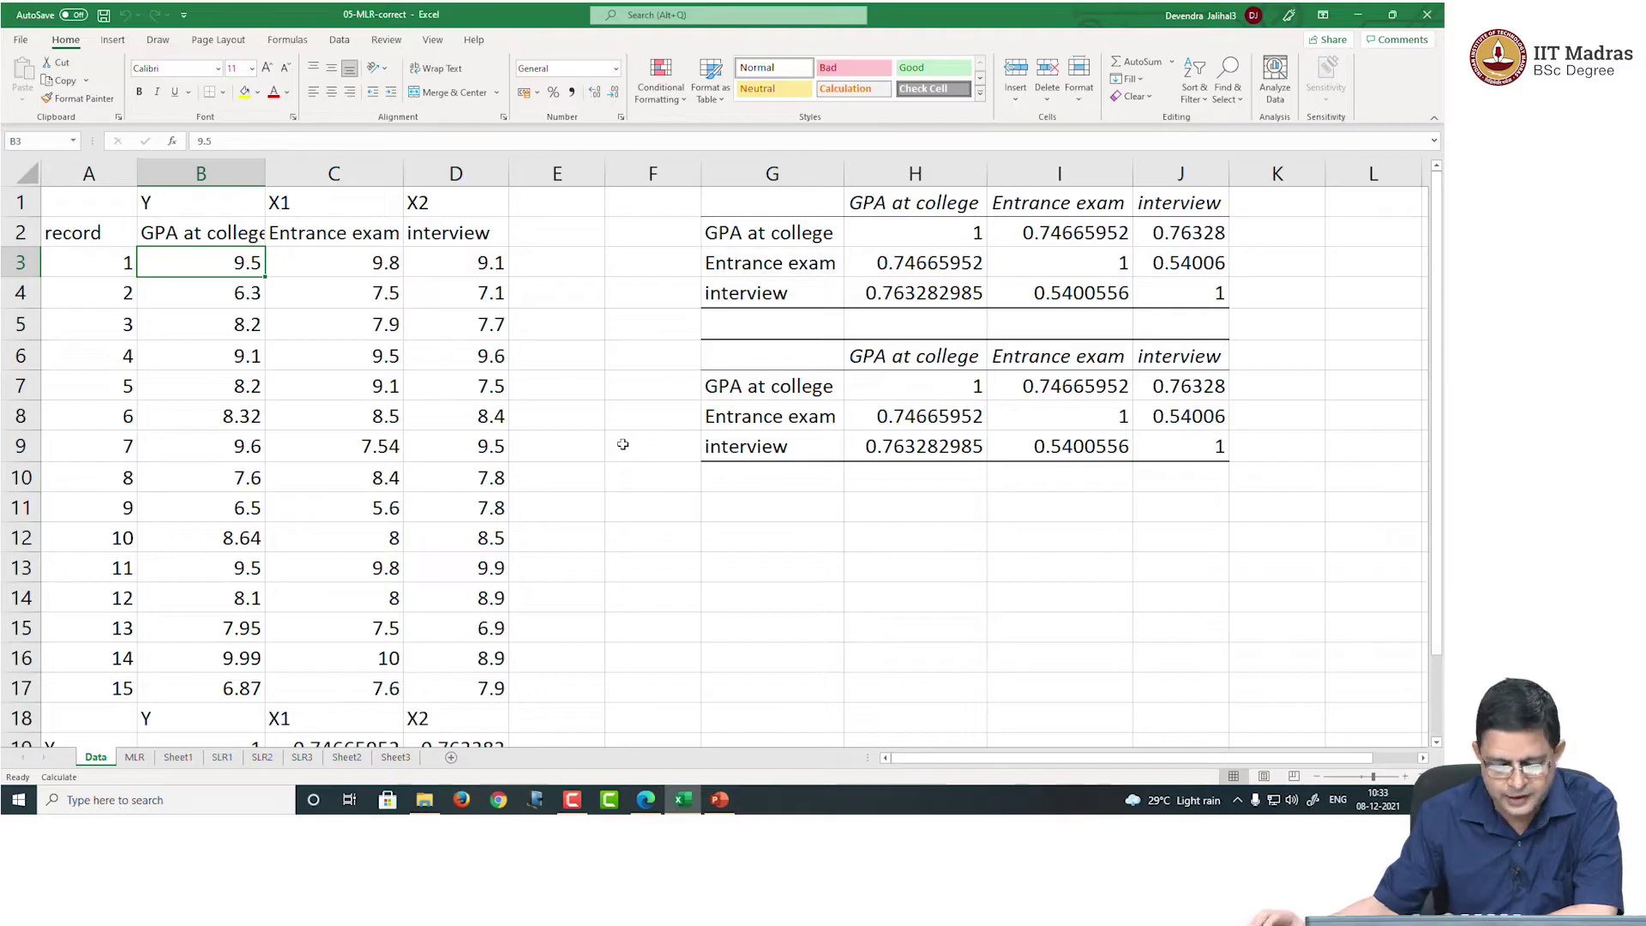
Widen column B to fit the GPA at college header, and select that header with its 15 records
{"action": "left_click_drag", "start_coordinate": [265, 174], "coordinate": [281, 174]}
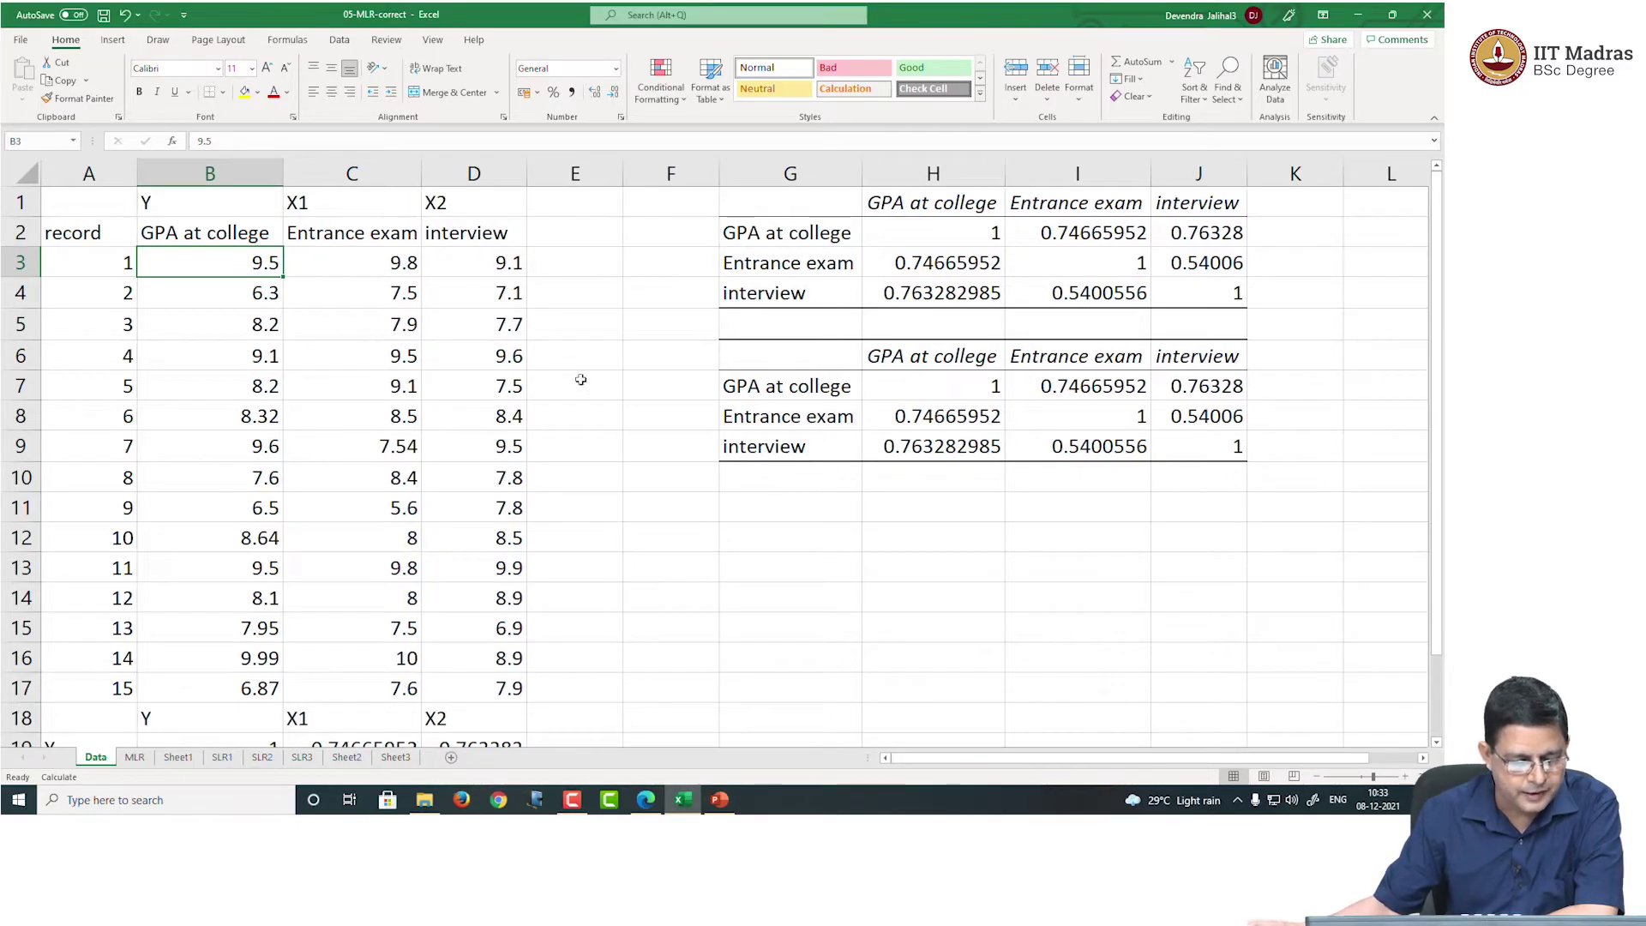
{"action": "left_click", "coordinate": [174, 230]}
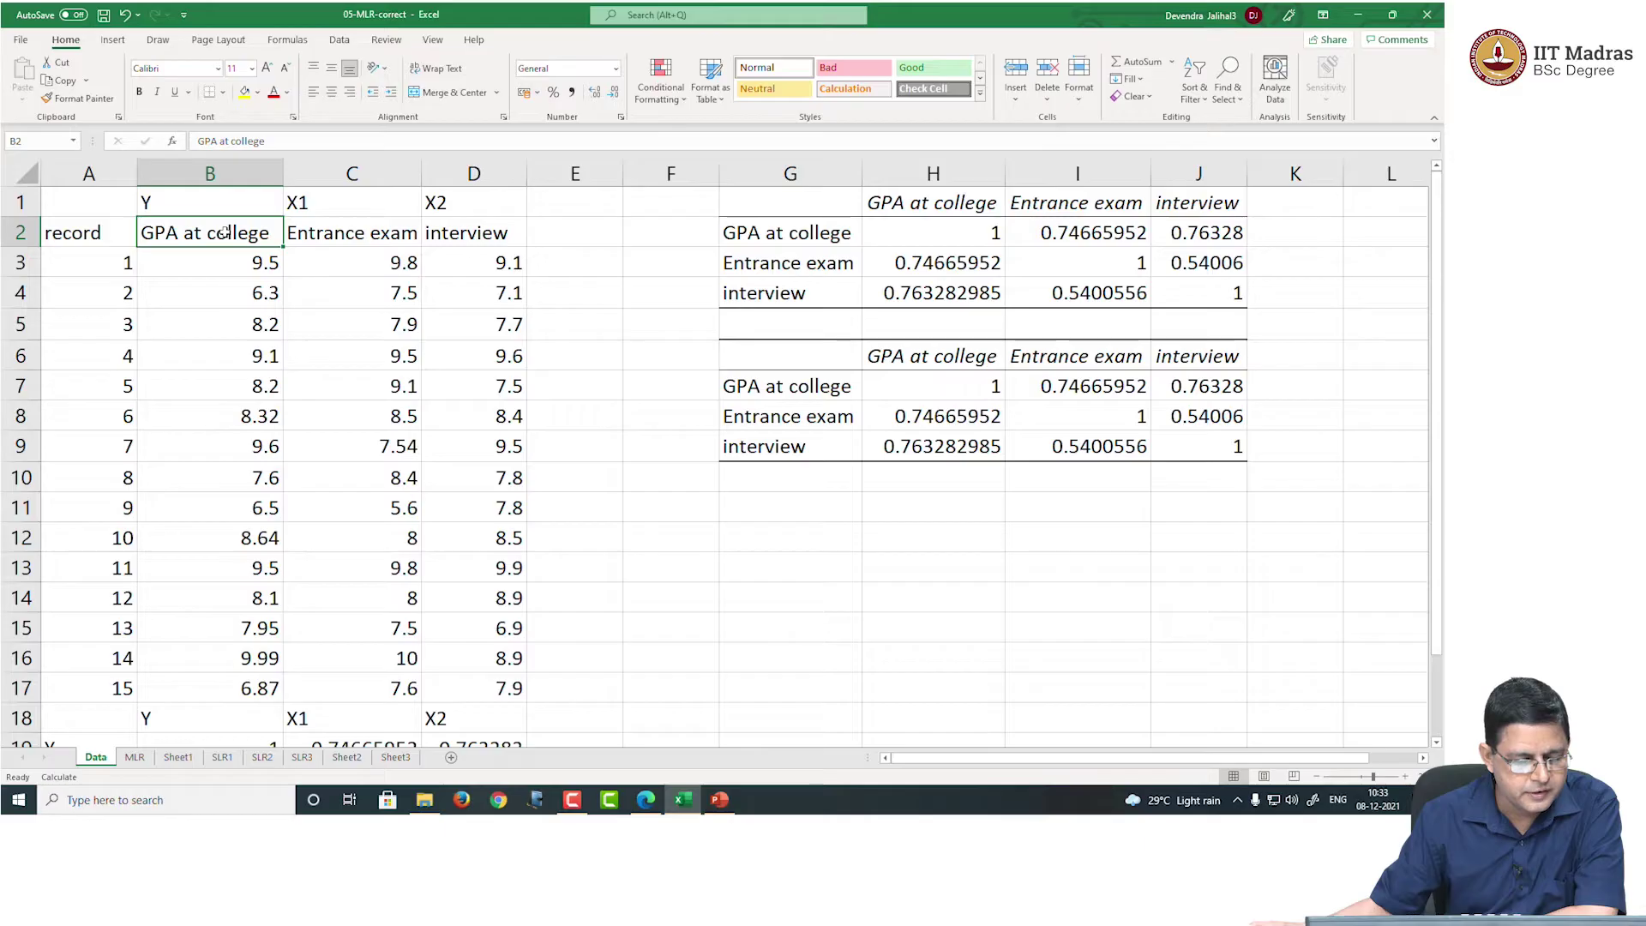
{"action": "left_click_drag", "start_coordinate": [230, 237], "coordinate": [238, 690]}
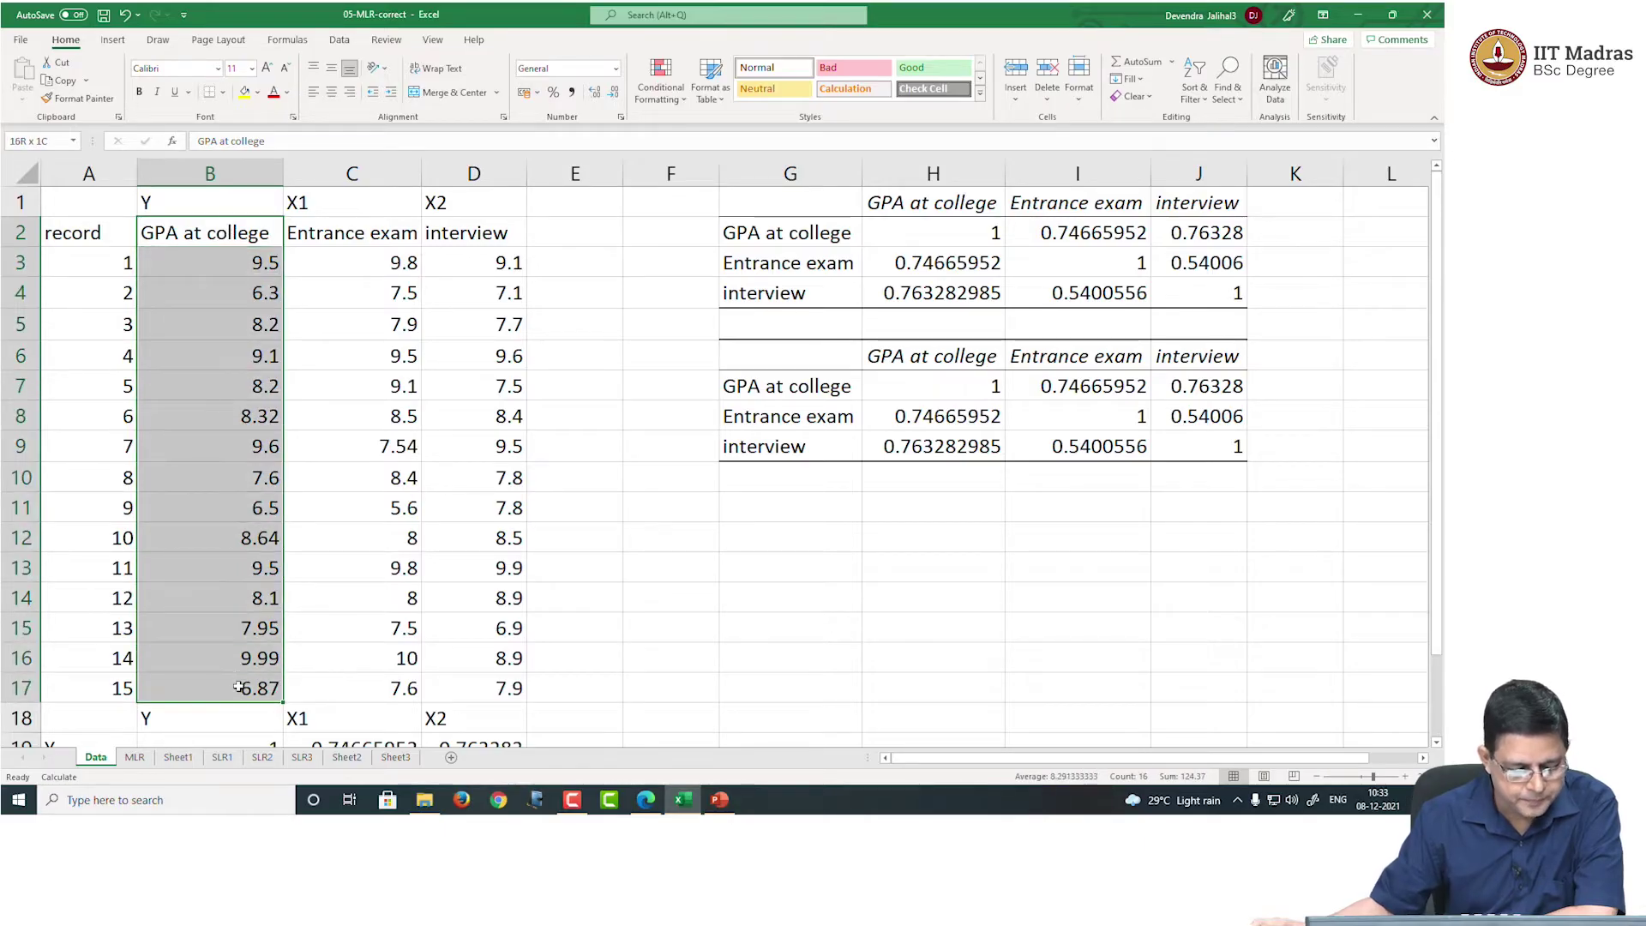
Examine the Entrance exam and interview columns alongside the GPA at college records
{"action": "left_click", "coordinate": [364, 235]}
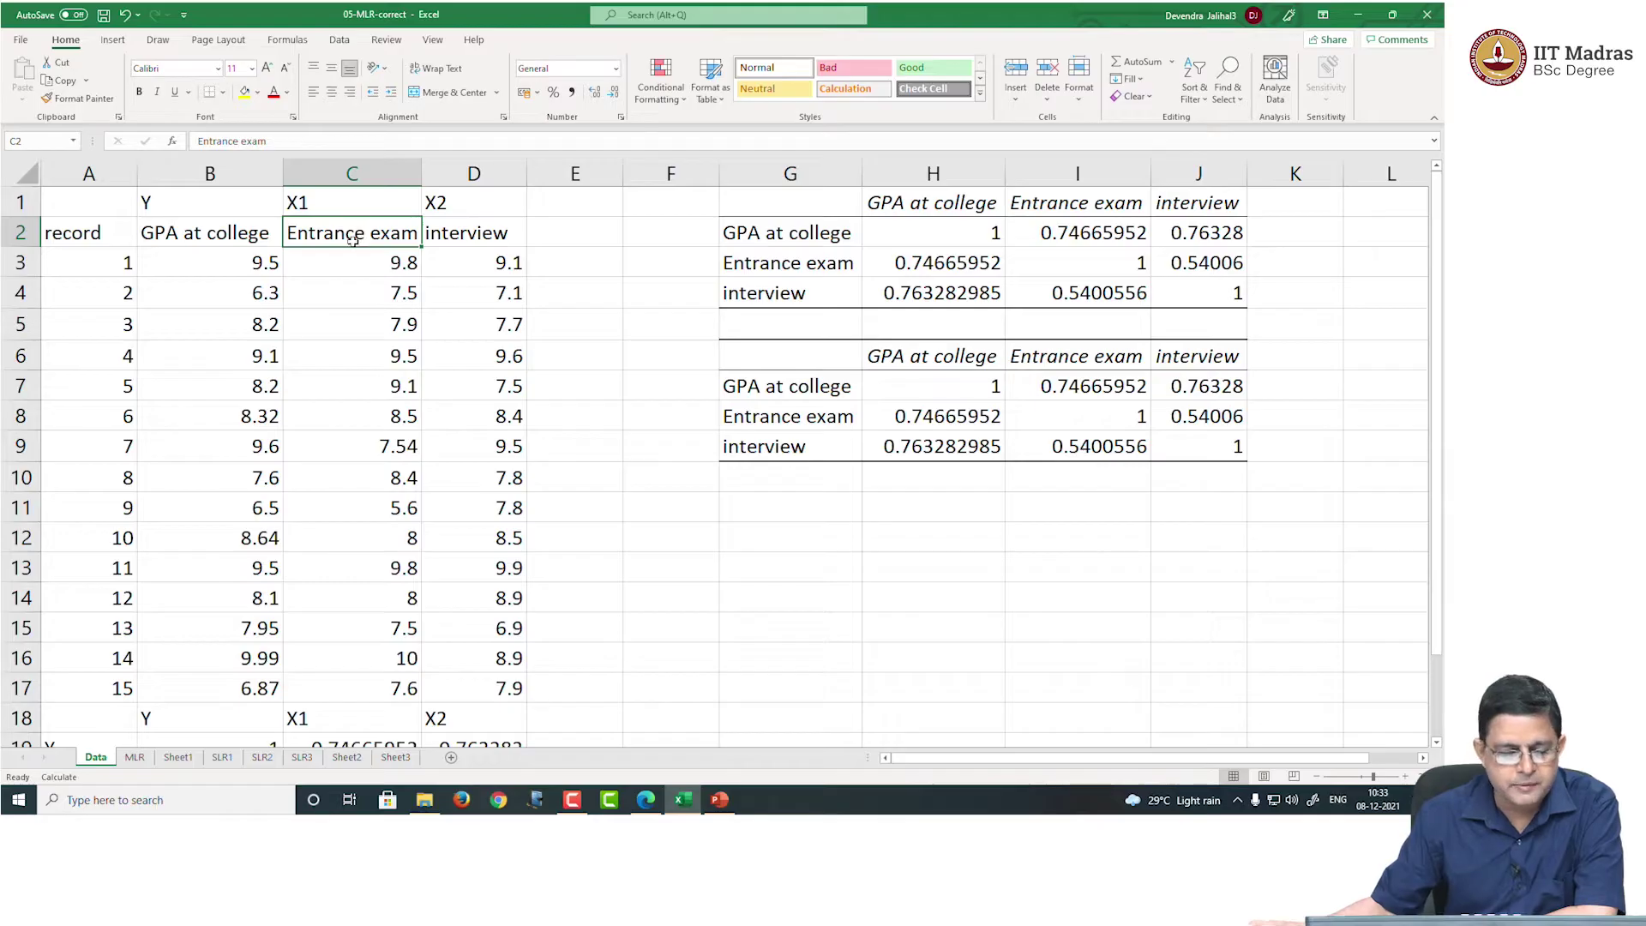
{"action": "left_click_drag", "start_coordinate": [371, 267], "coordinate": [386, 690]}
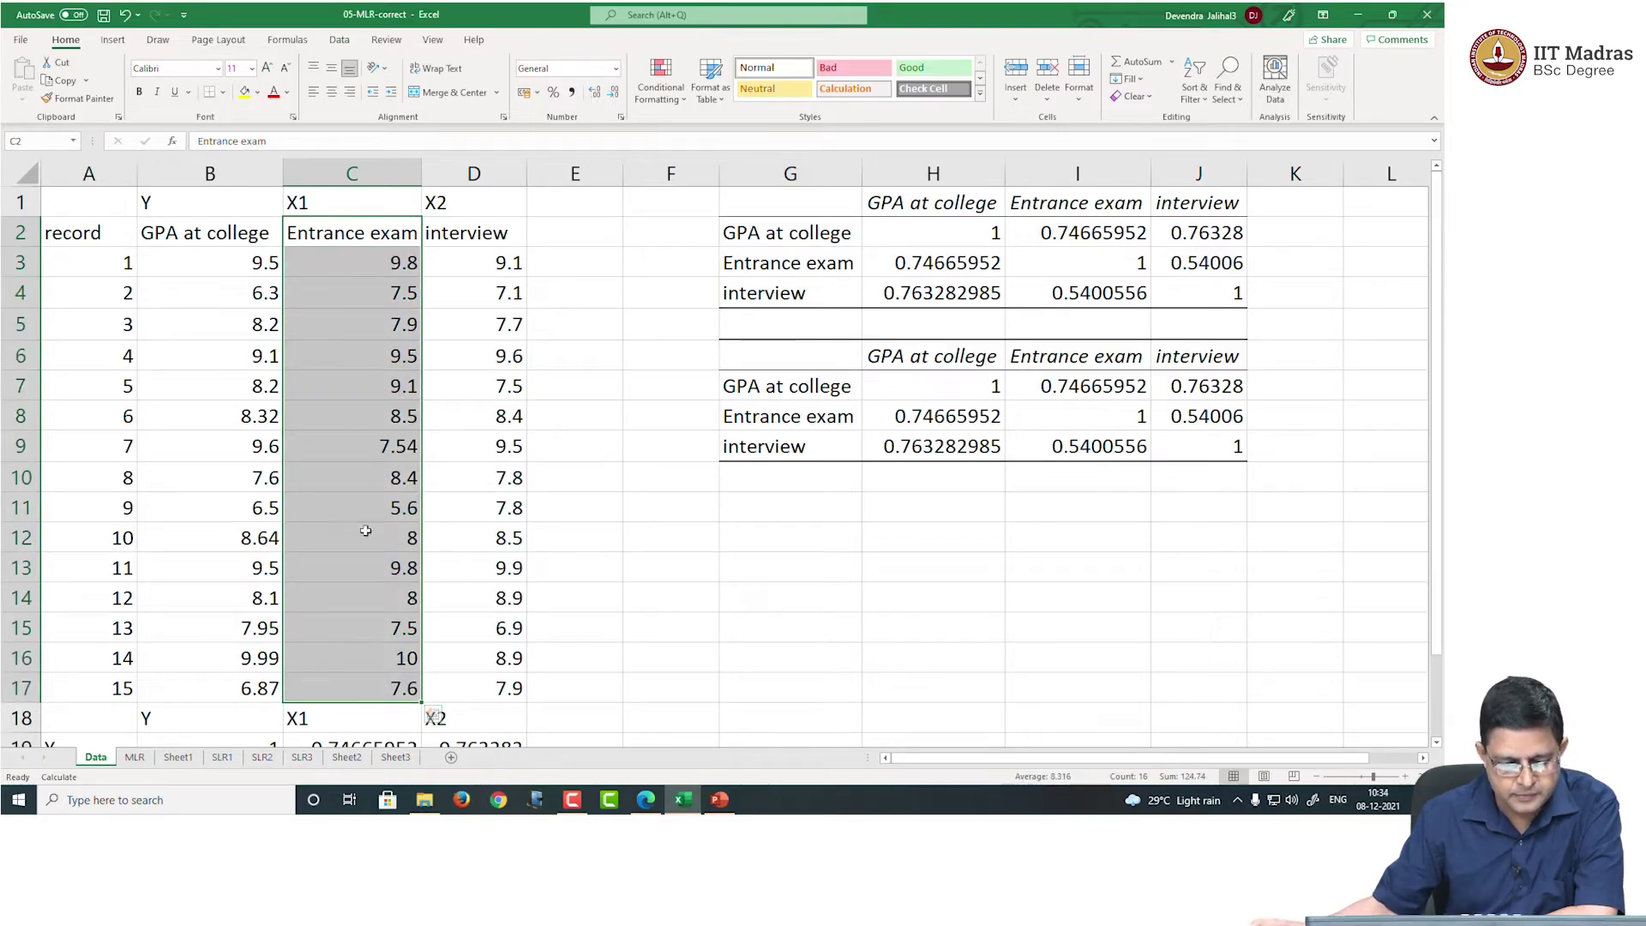
{"action": "left_click", "coordinate": [236, 258]}
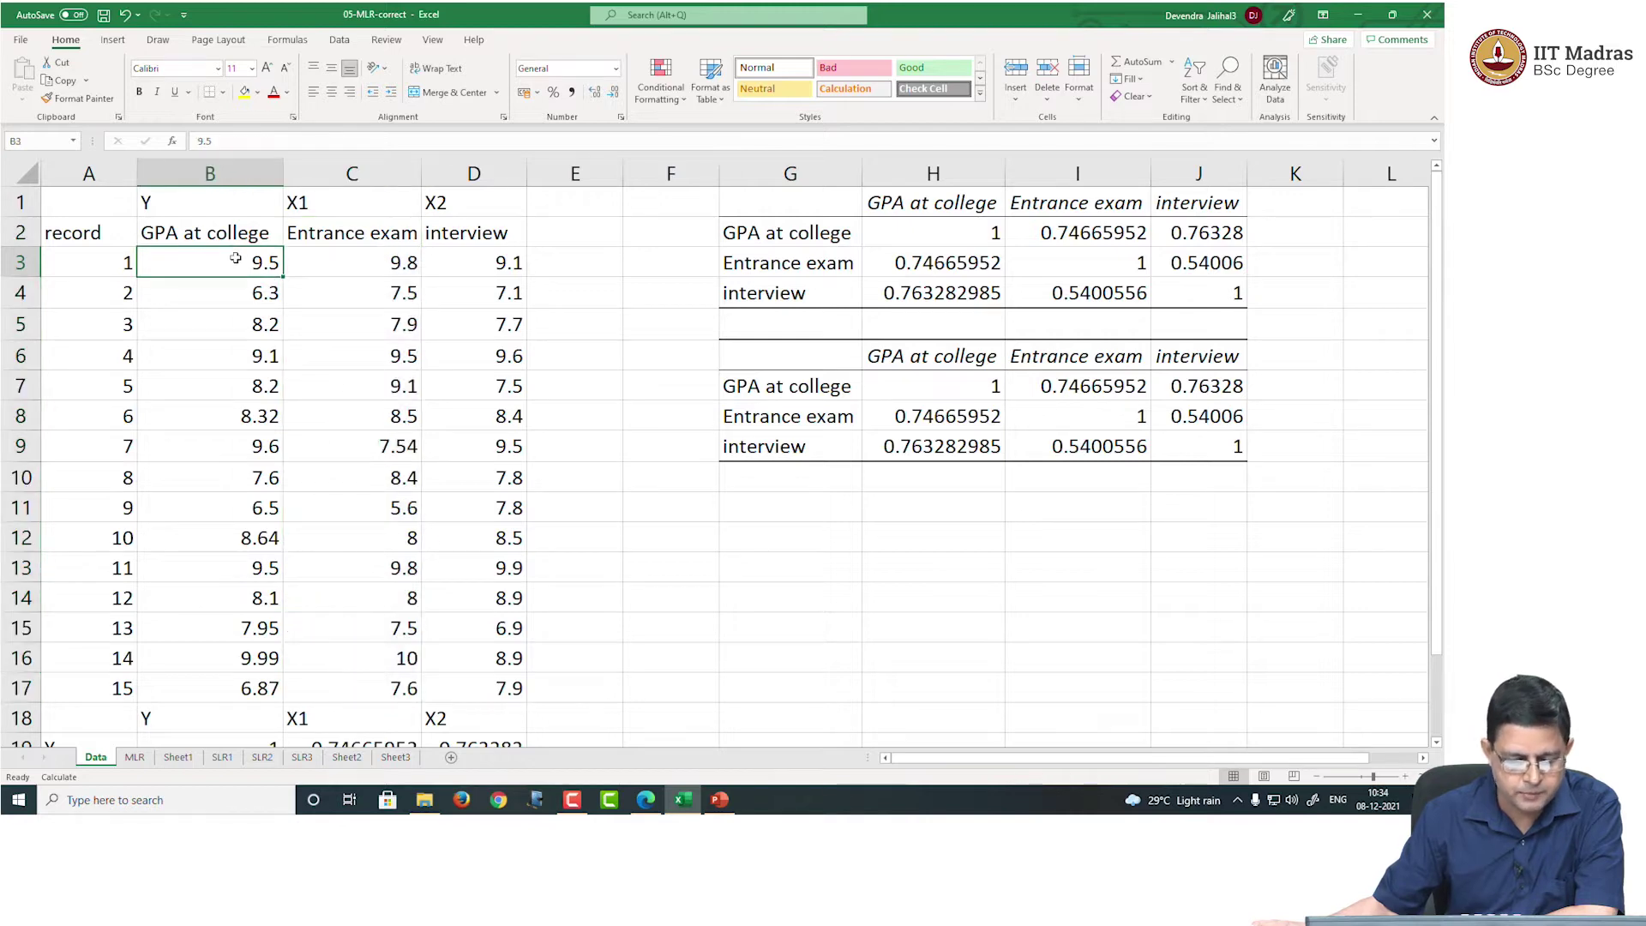
{"action": "left_click_drag", "start_coordinate": [461, 233], "coordinate": [484, 695]}
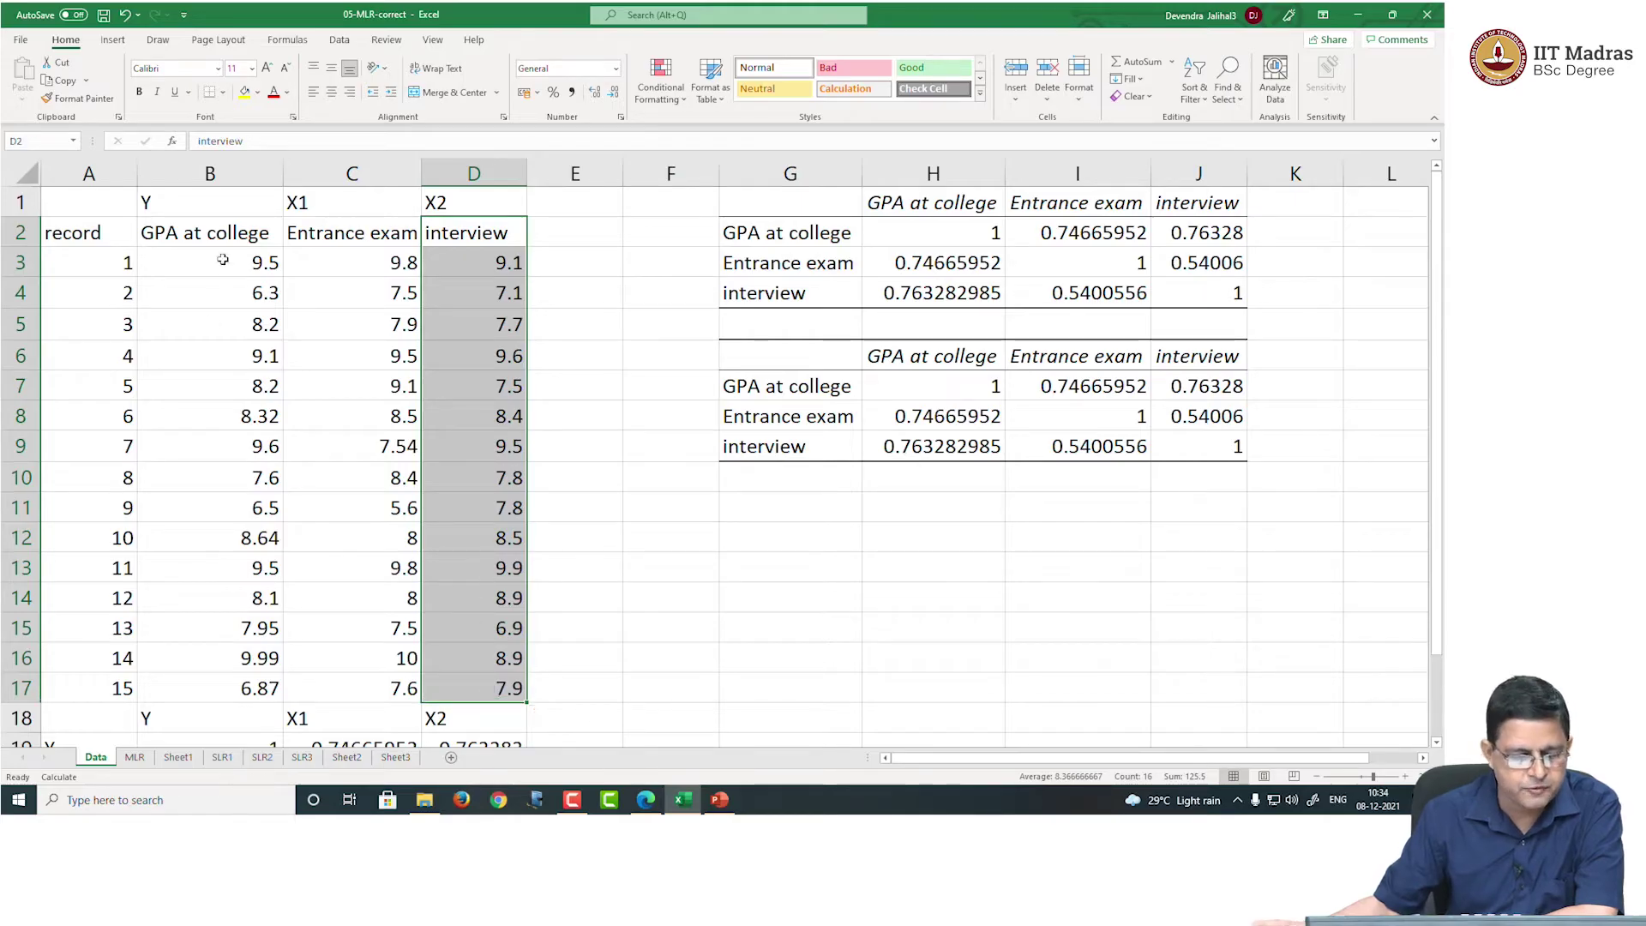
{"action": "left_click_drag", "start_coordinate": [225, 230], "coordinate": [245, 667]}
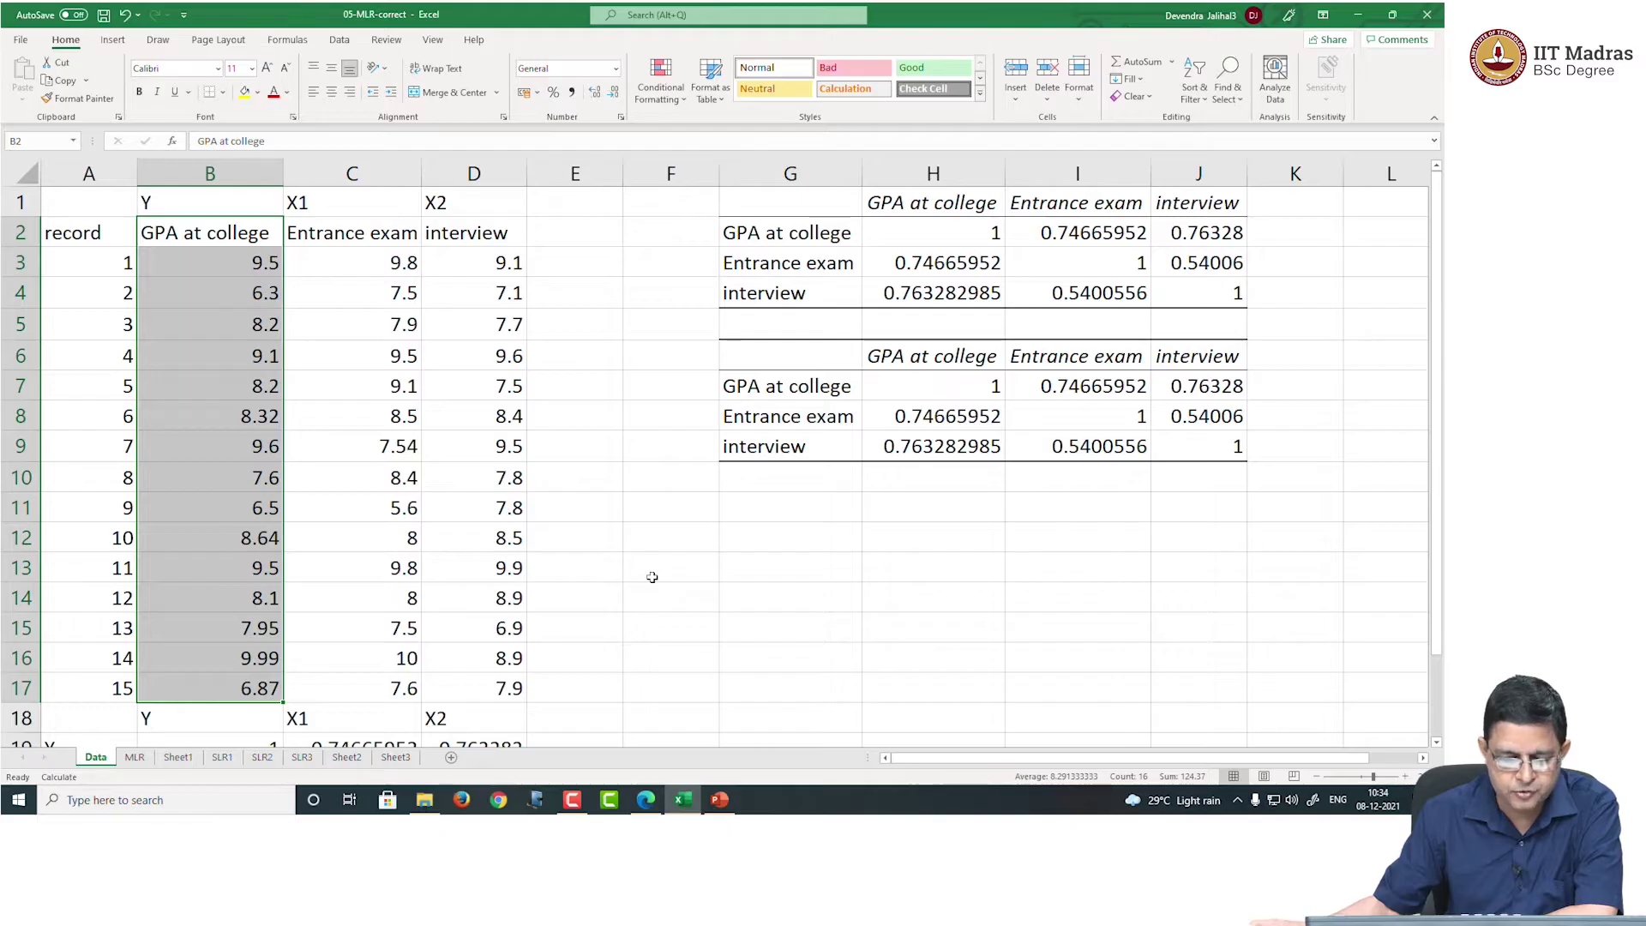
{"action": "left_click", "coordinate": [628, 527]}
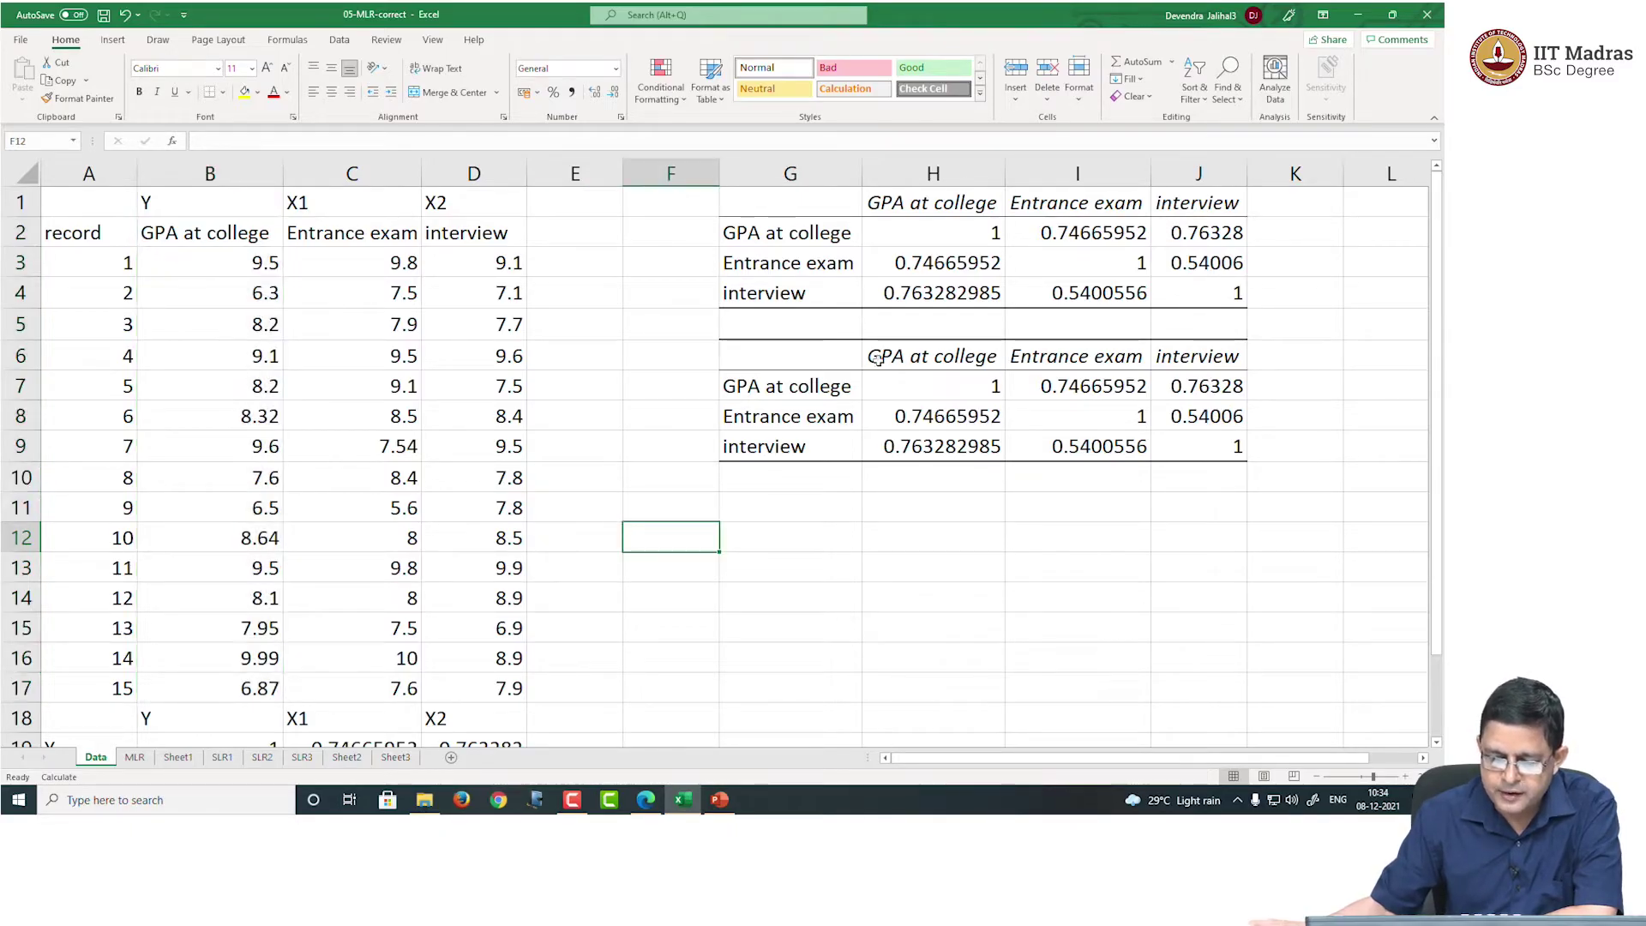
Examine the correlations of Entrance exam and interview with GPA at college in the upper correlation matrix
{"action": "left_click", "coordinate": [942, 264]}
{"action": "left_click", "coordinate": [936, 289]}
{"action": "left_click", "coordinate": [937, 263]}
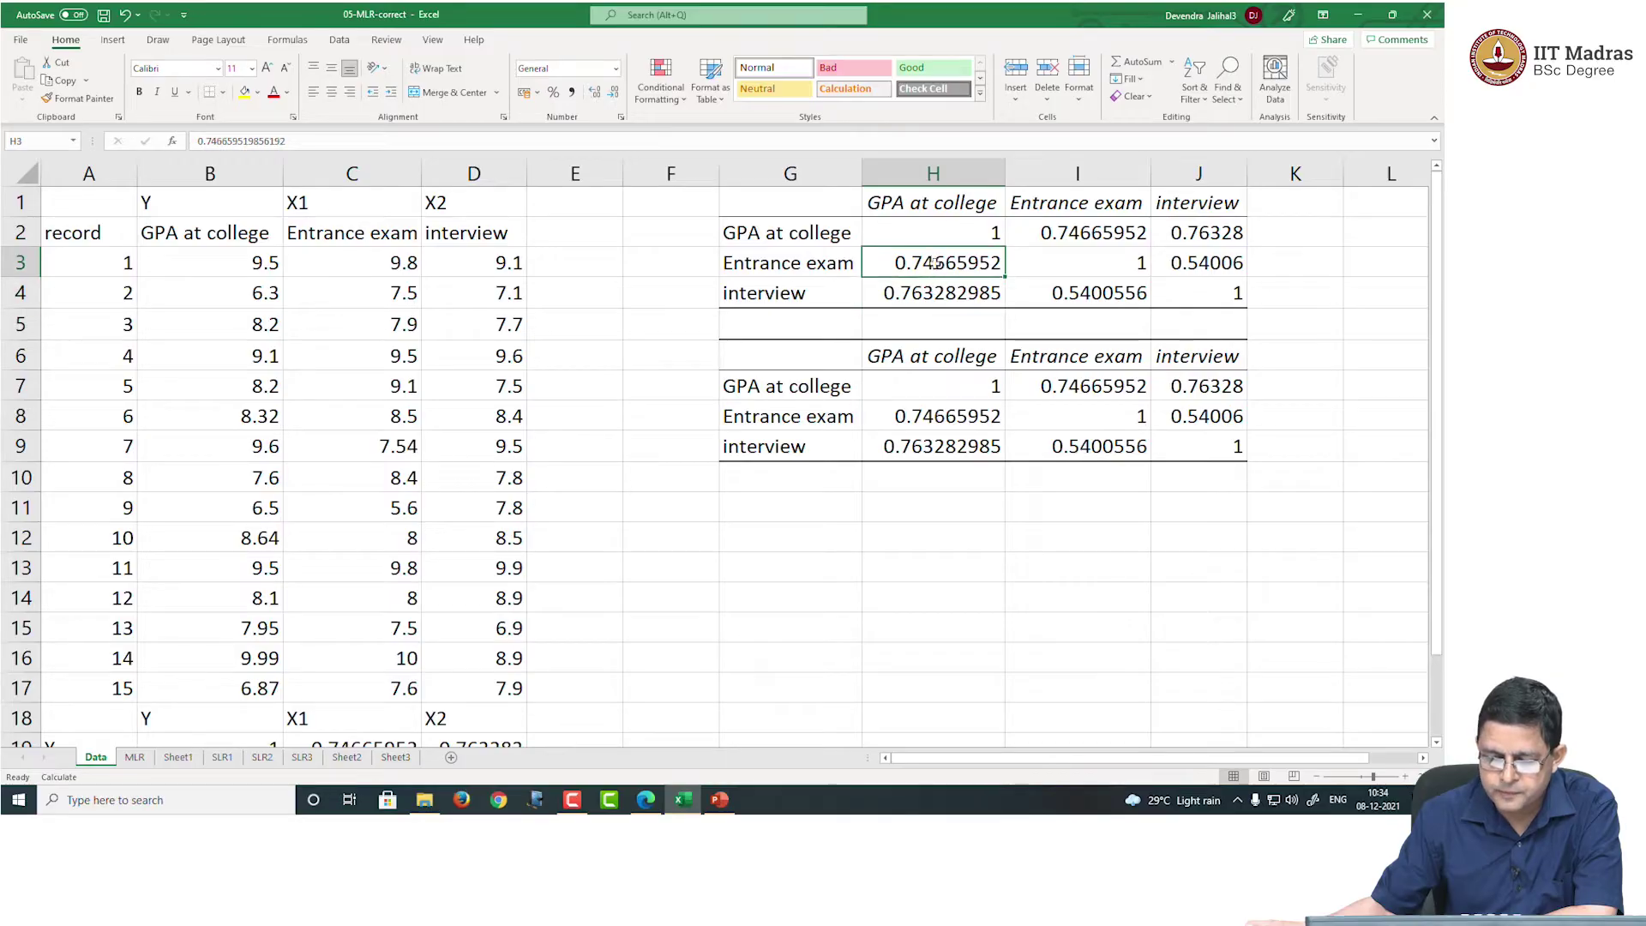
{"action": "left_click", "coordinate": [931, 290]}
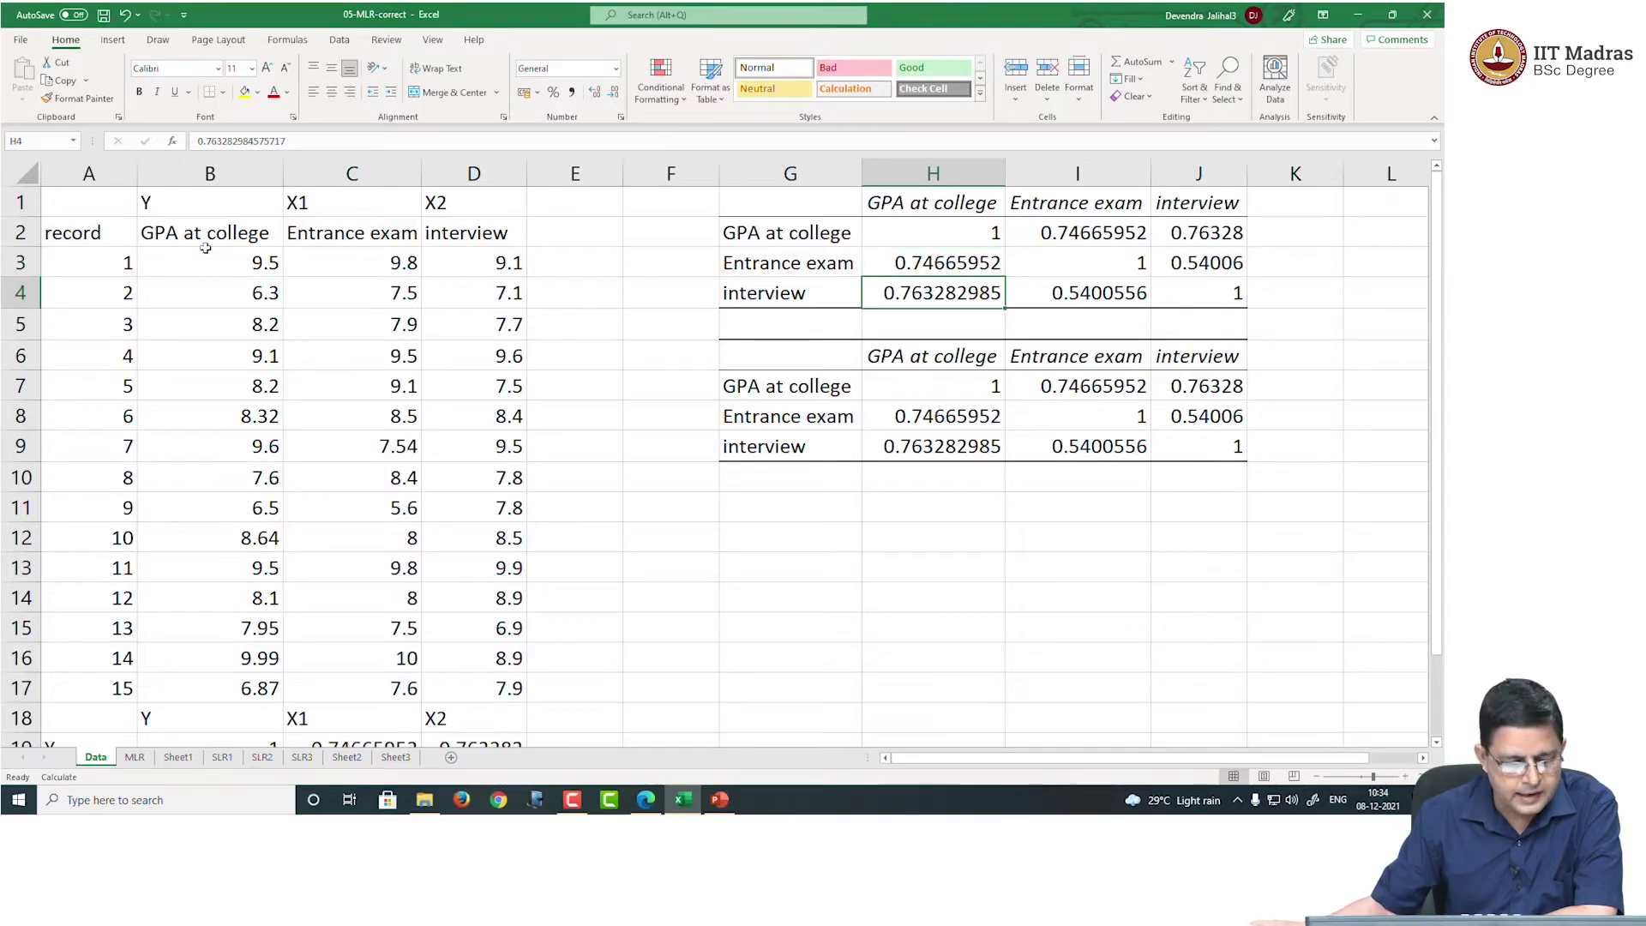
{"action": "left_click", "coordinate": [918, 200]}
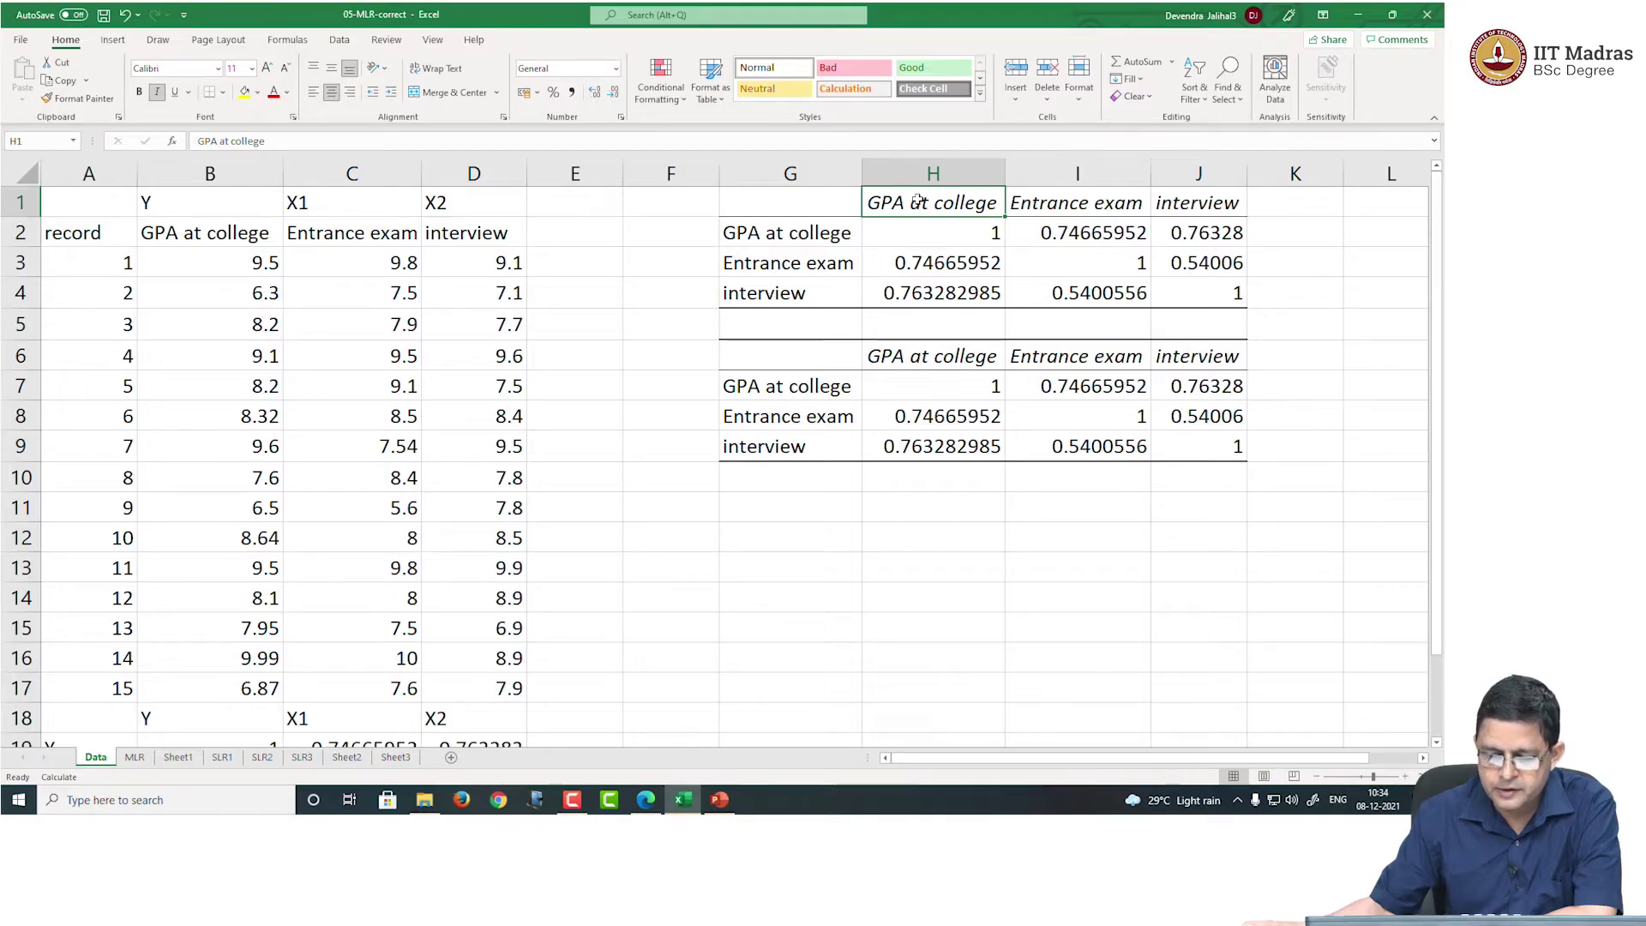
{"action": "left_click", "coordinate": [809, 266]}
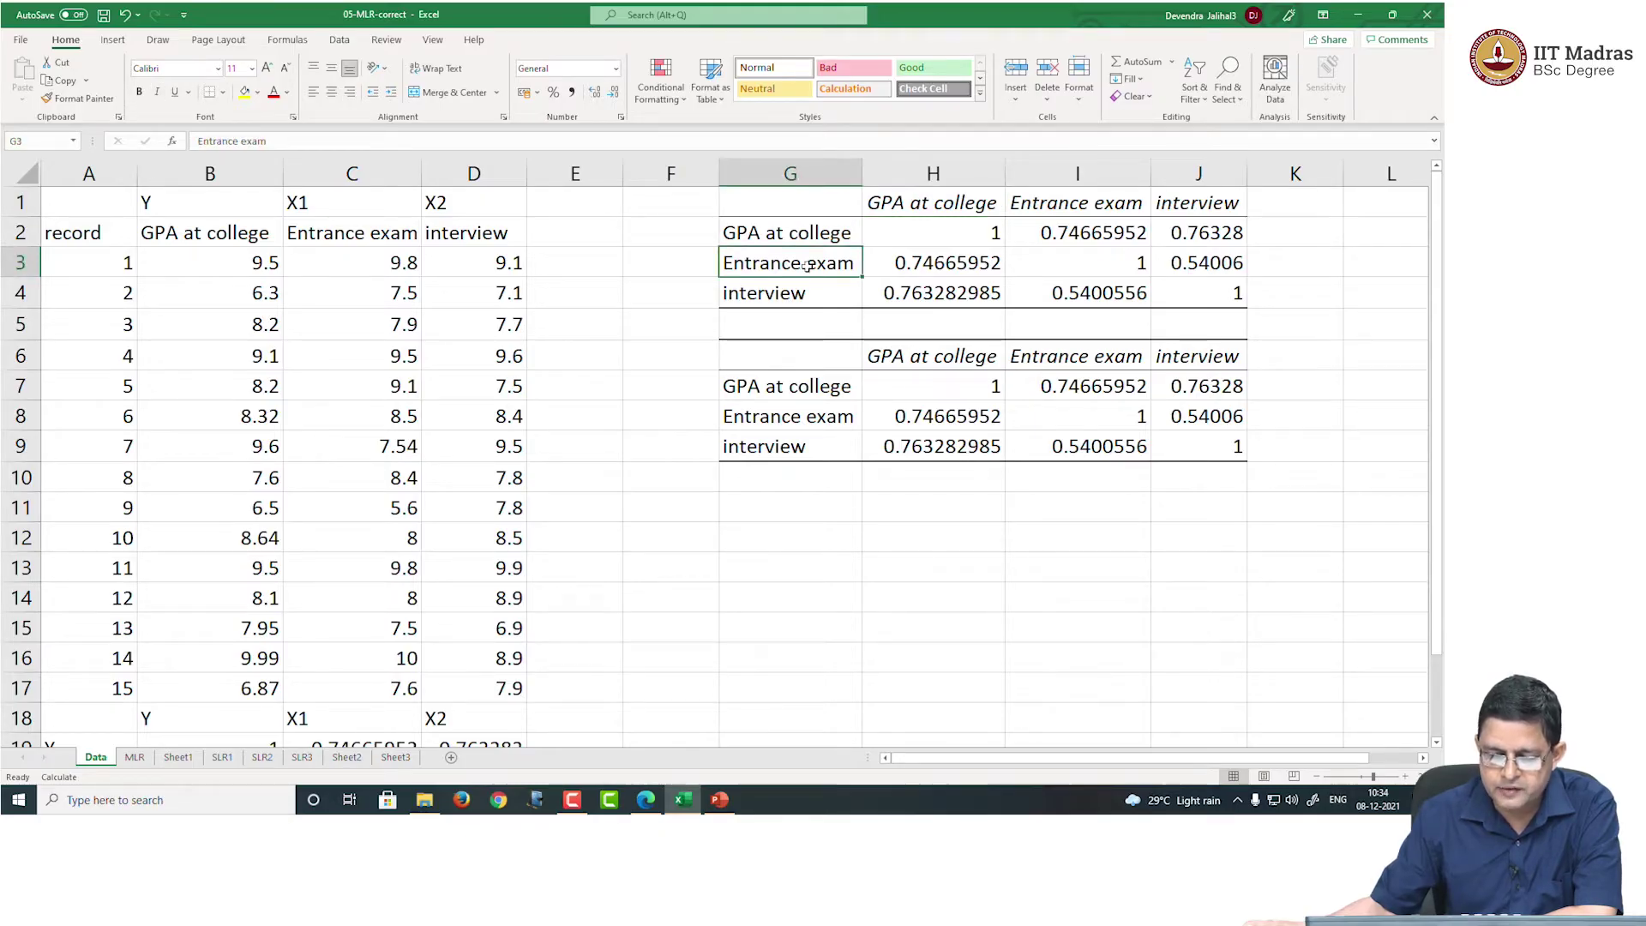
{"action": "left_click", "coordinate": [905, 264]}
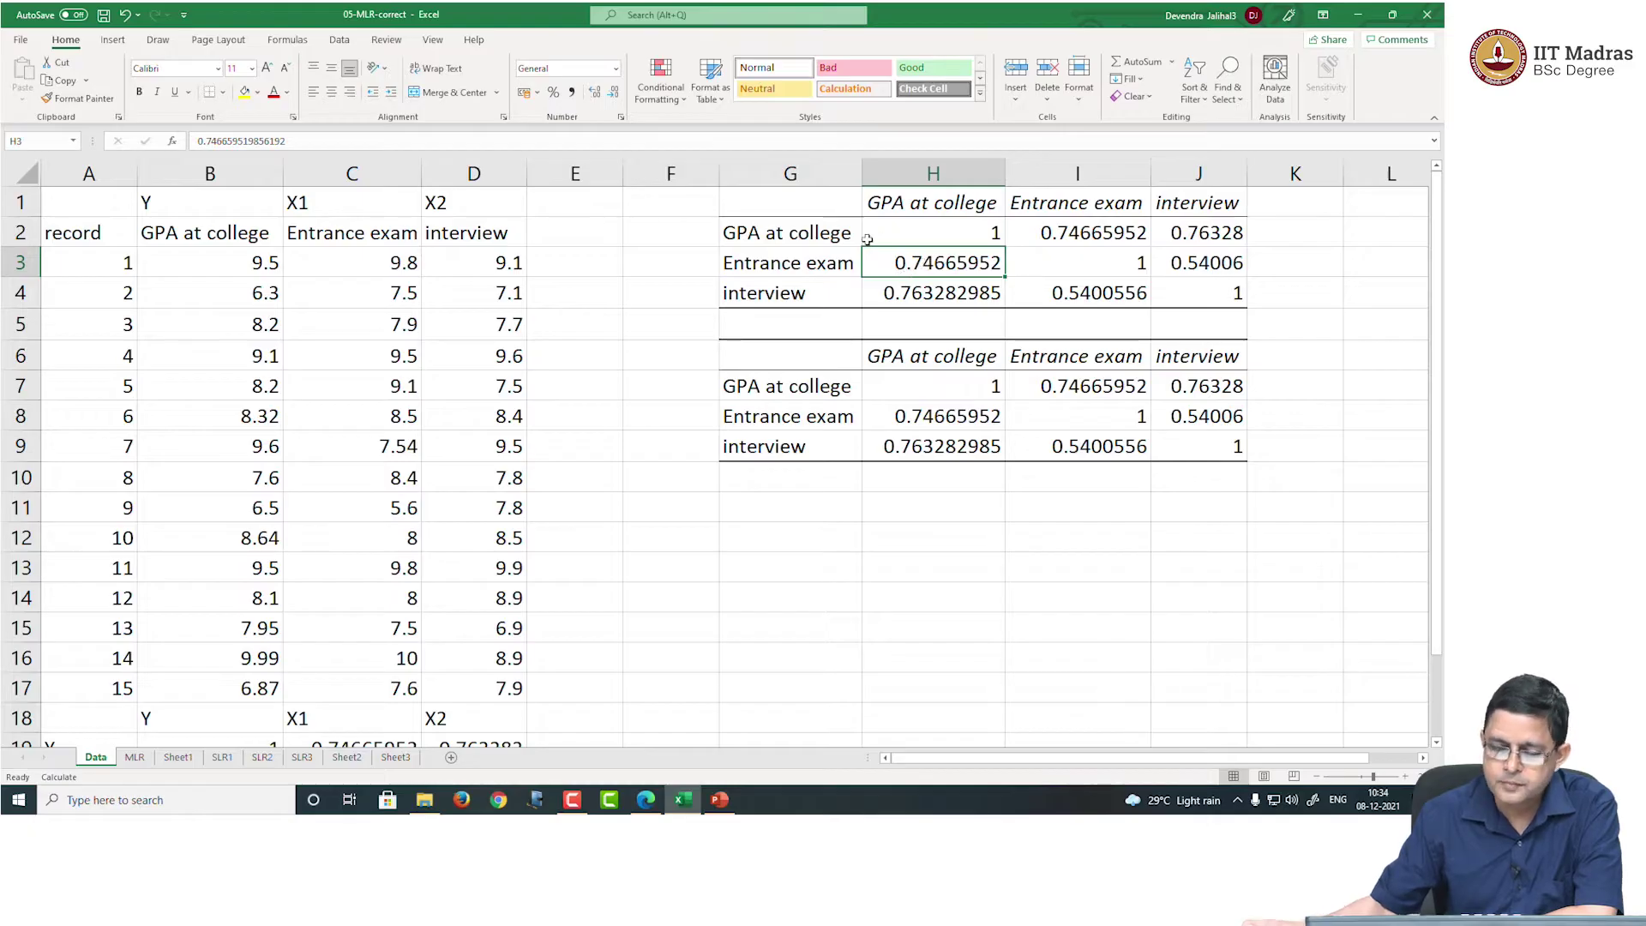
{"action": "left_click", "coordinate": [788, 295]}
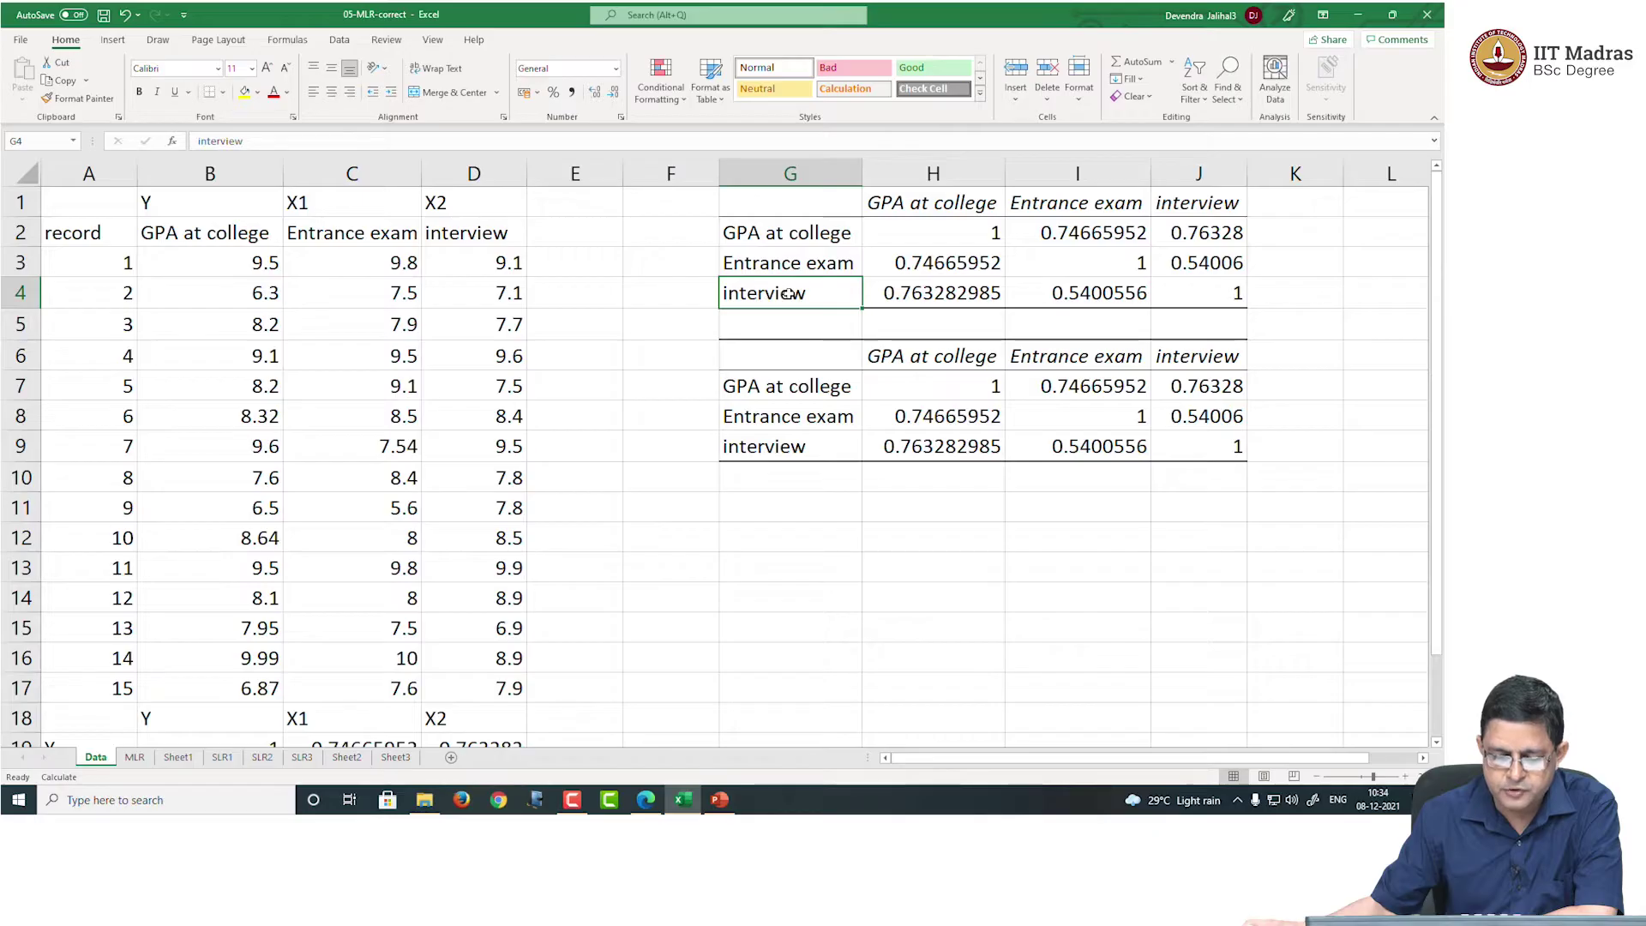
{"action": "left_click", "coordinate": [907, 199]}
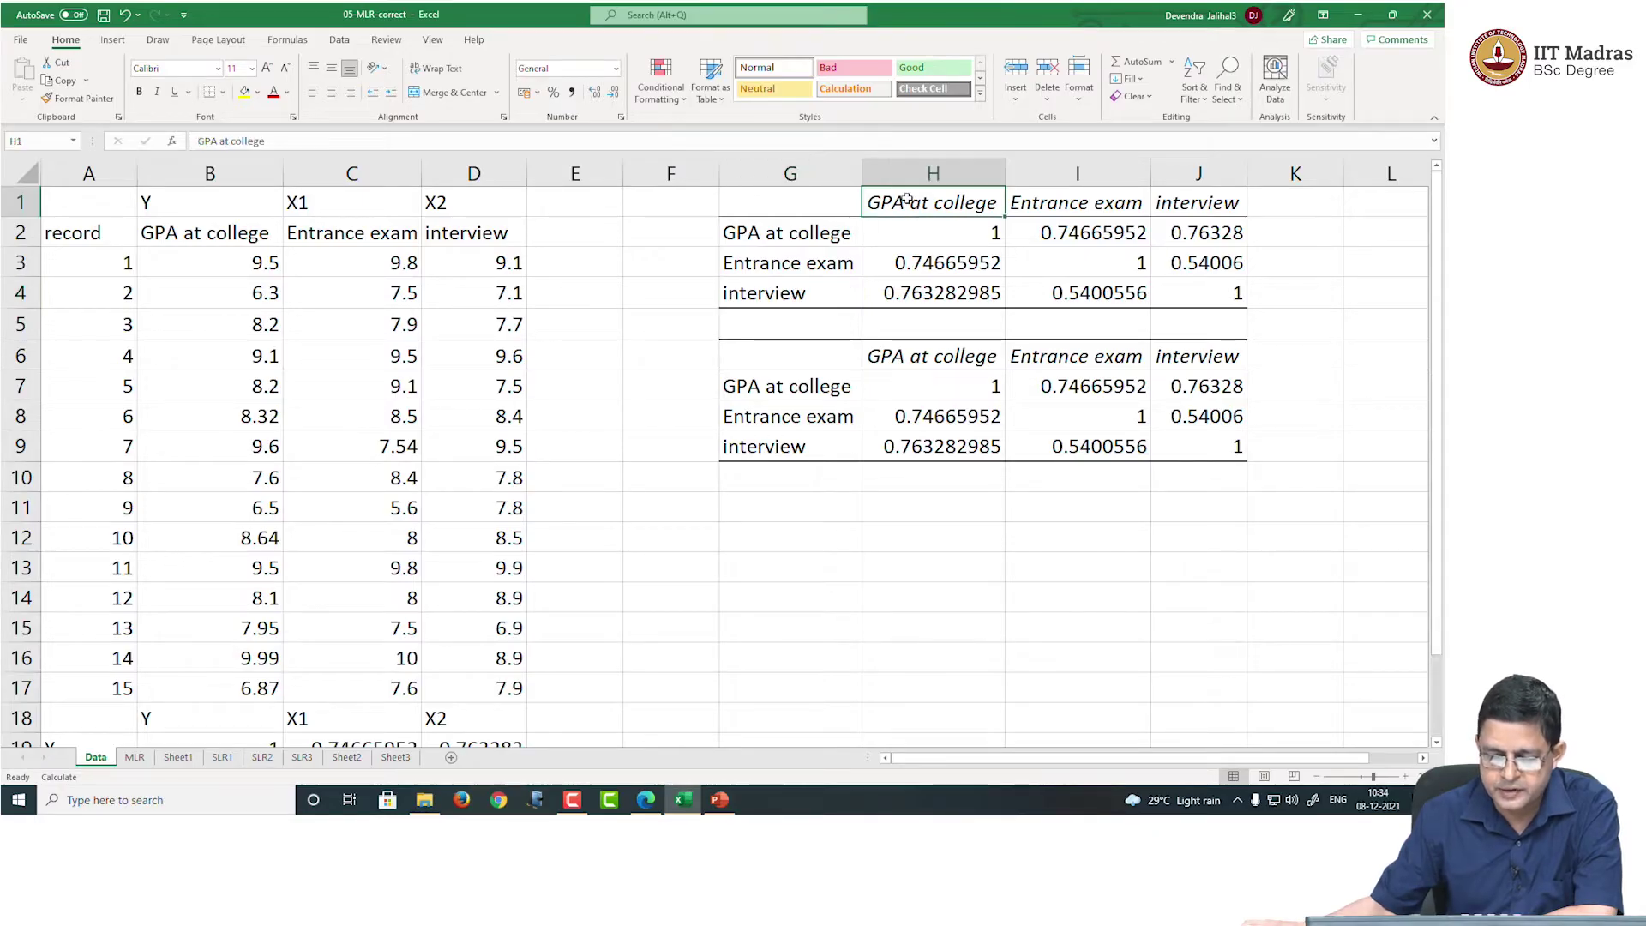
{"action": "left_click", "coordinate": [924, 294]}
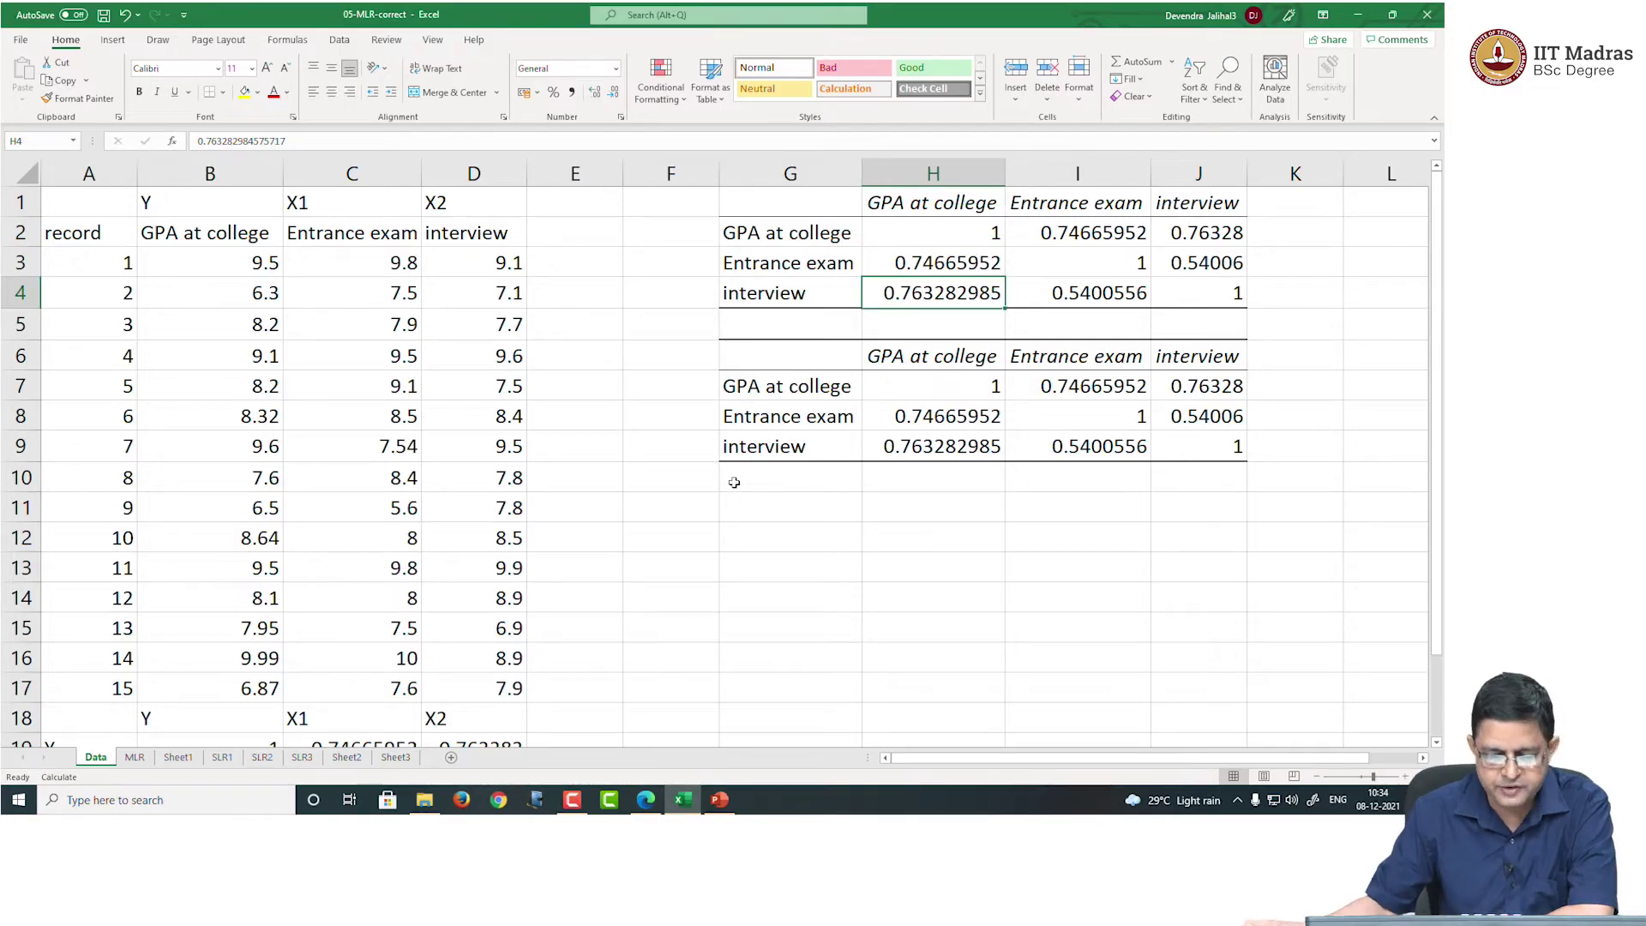
{"action": "left_click_drag", "start_coordinate": [940, 263], "coordinate": [937, 294]}
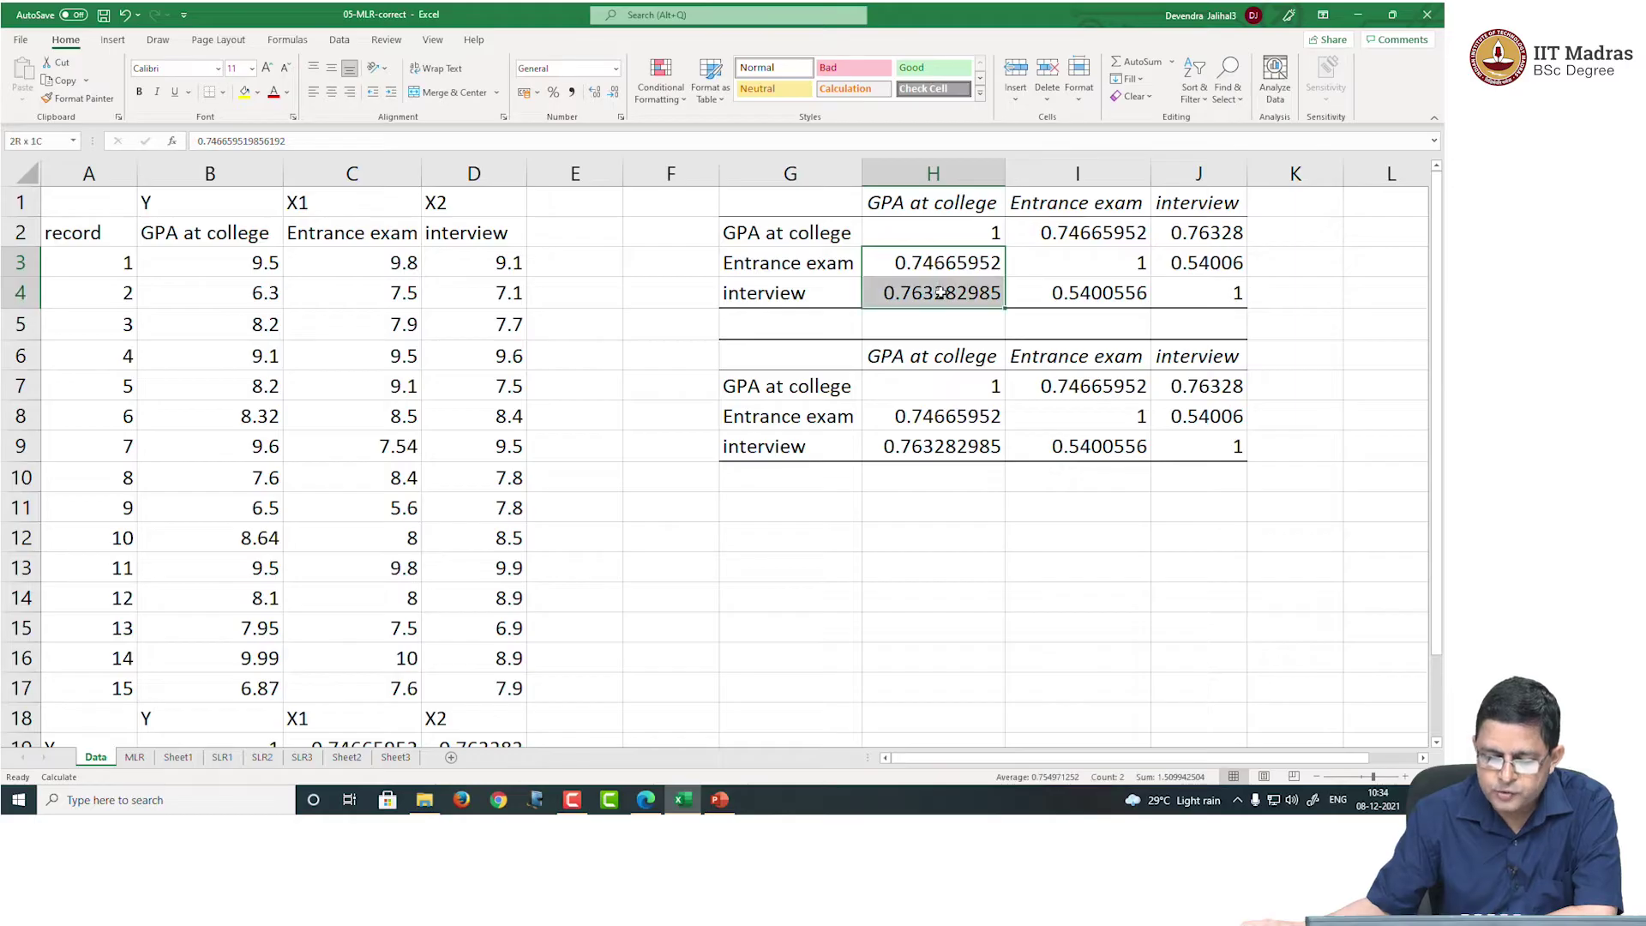
Review predictors X1 and X2 against response Y, including the GPA at college values in B3:B17
{"action": "left_click", "coordinate": [327, 201]}
{"action": "left_click", "coordinate": [485, 210]}
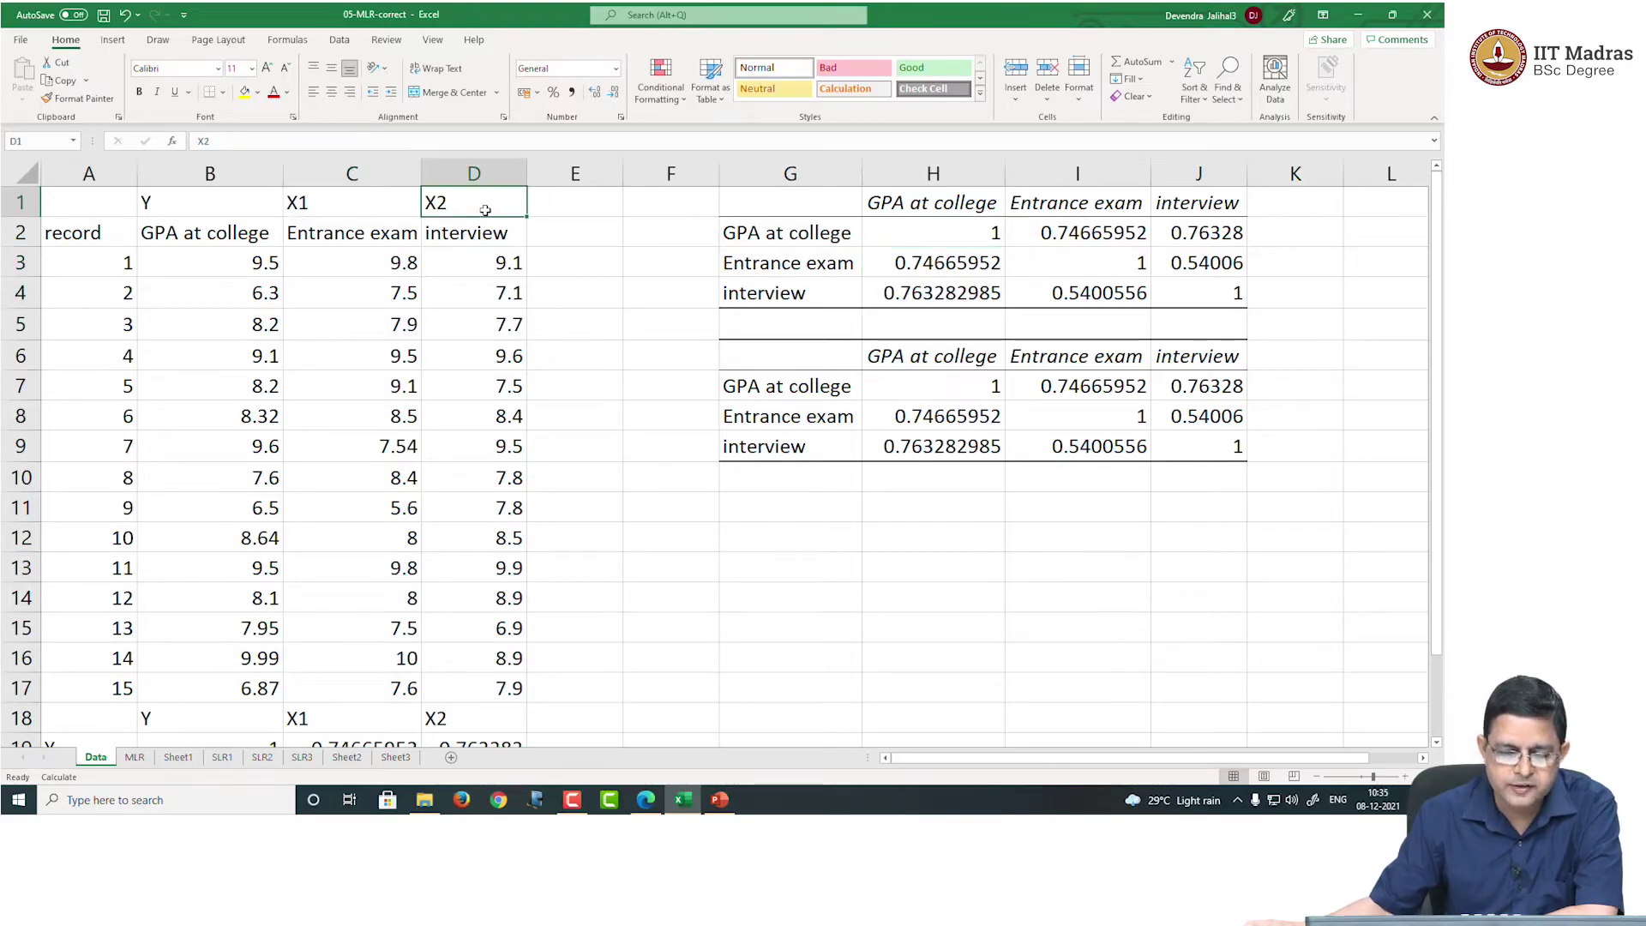
{"action": "left_click", "coordinate": [361, 204]}
{"action": "left_click", "coordinate": [459, 206]}
{"action": "left_click", "coordinate": [350, 204]}
{"action": "left_click", "coordinate": [215, 204]}
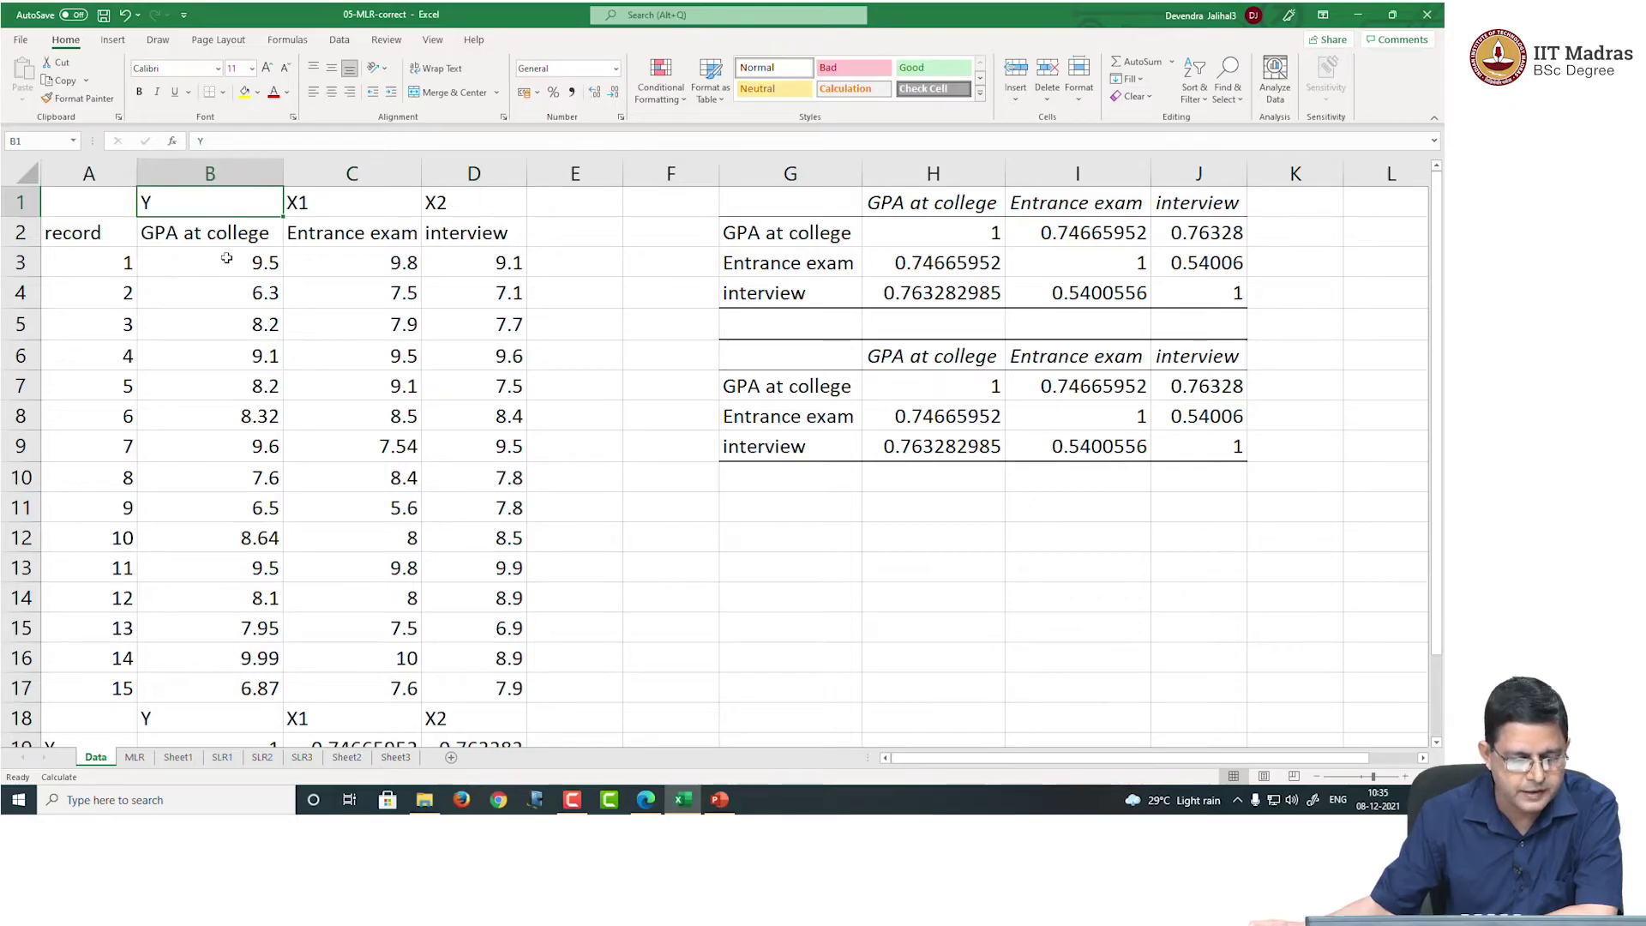
{"action": "left_click_drag", "start_coordinate": [227, 260], "coordinate": [214, 691]}
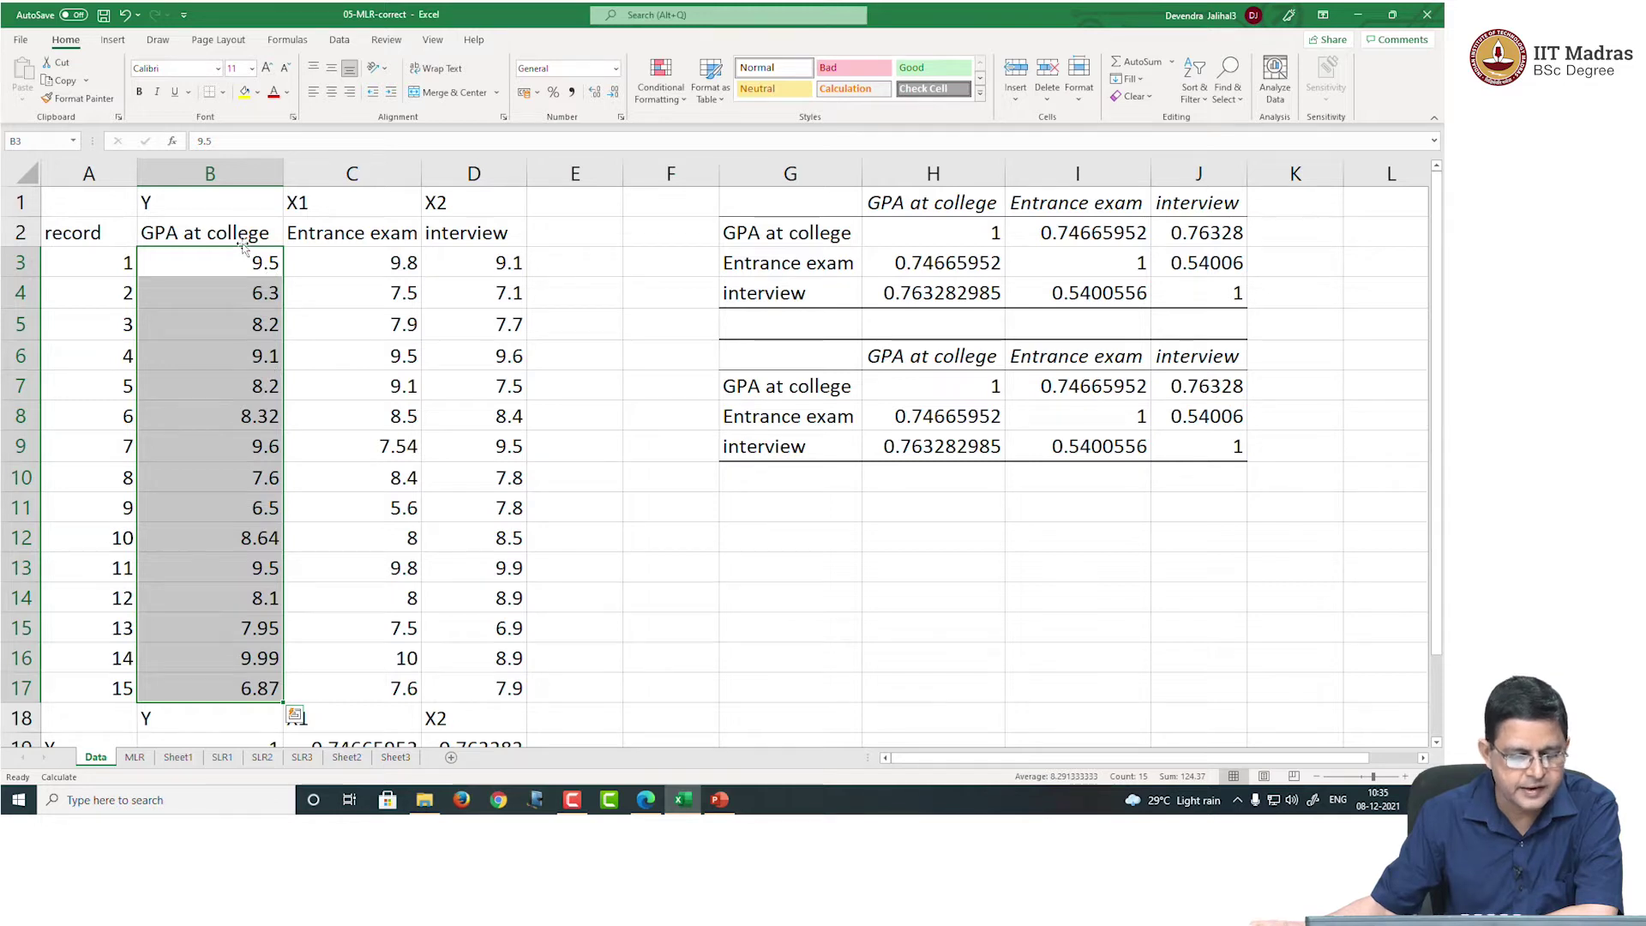
{"action": "left_click", "coordinate": [304, 206]}
{"action": "key", "text": "Right"}
{"action": "key", "text": "Left"}
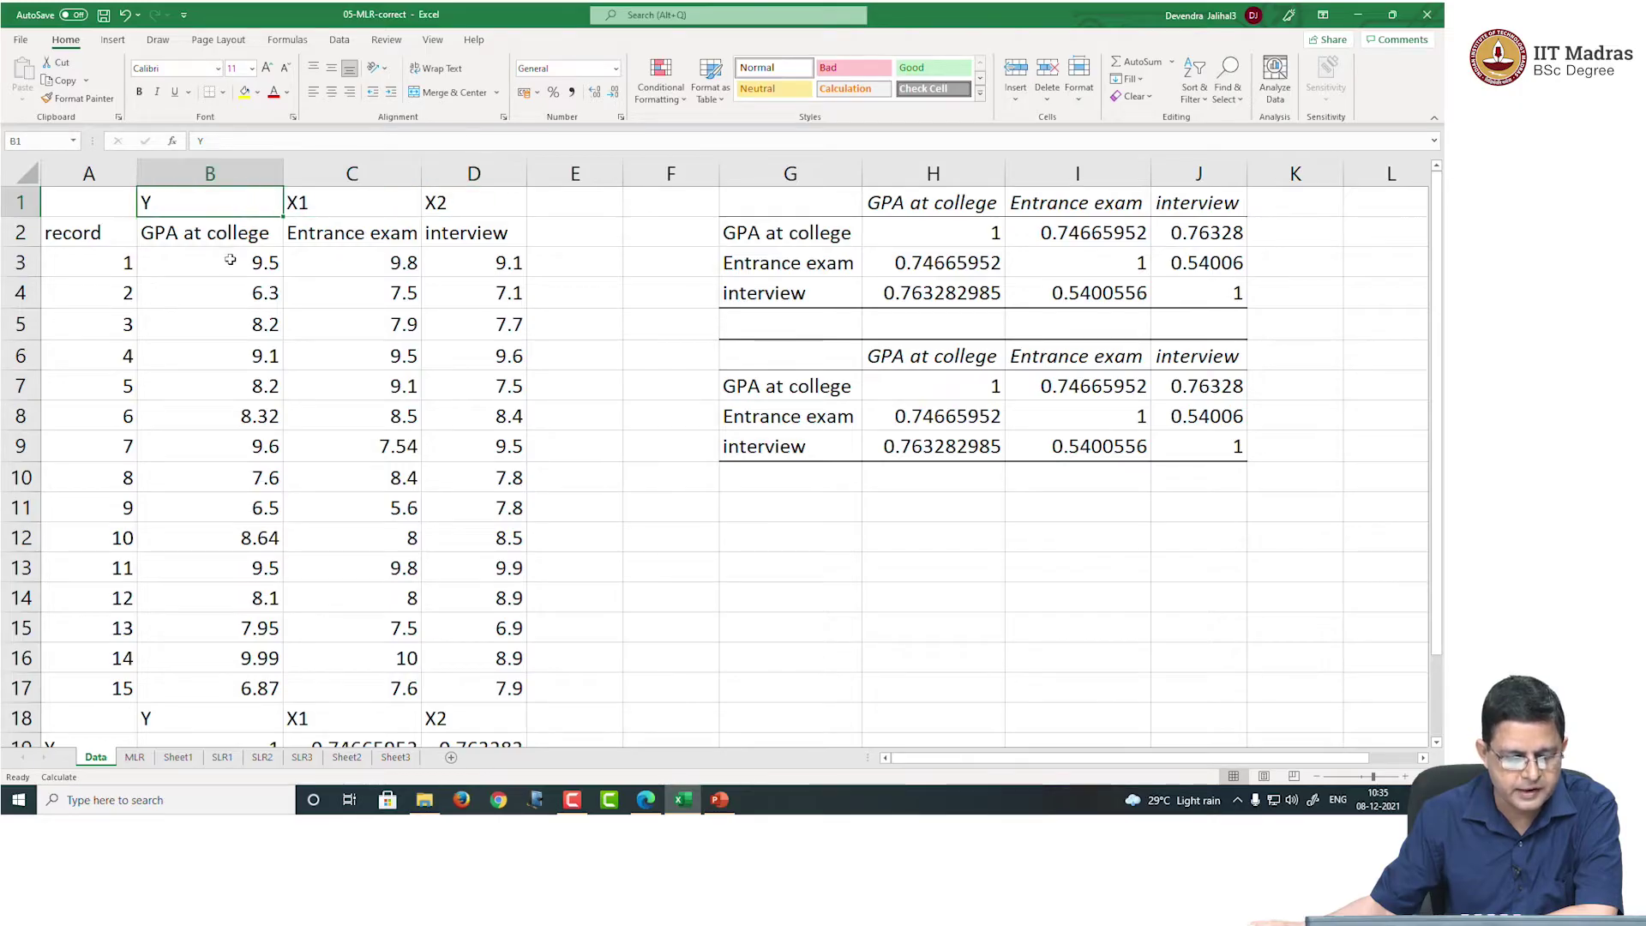
{"action": "left_click_drag", "start_coordinate": [228, 263], "coordinate": [249, 686]}
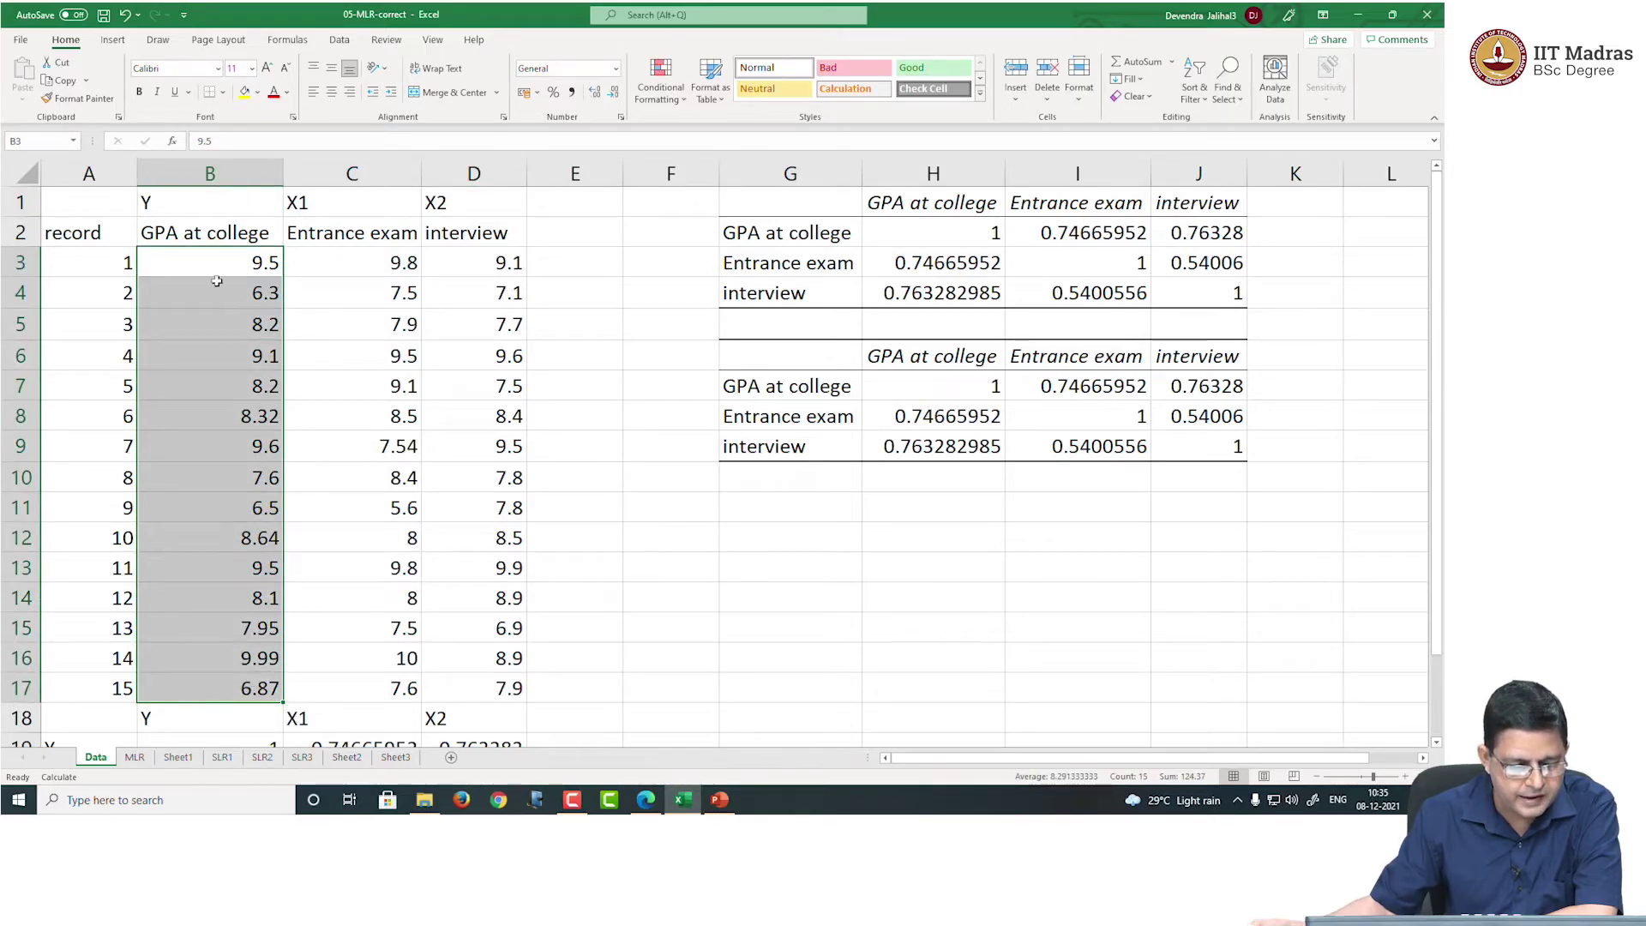
{"action": "left_click", "coordinate": [211, 233]}
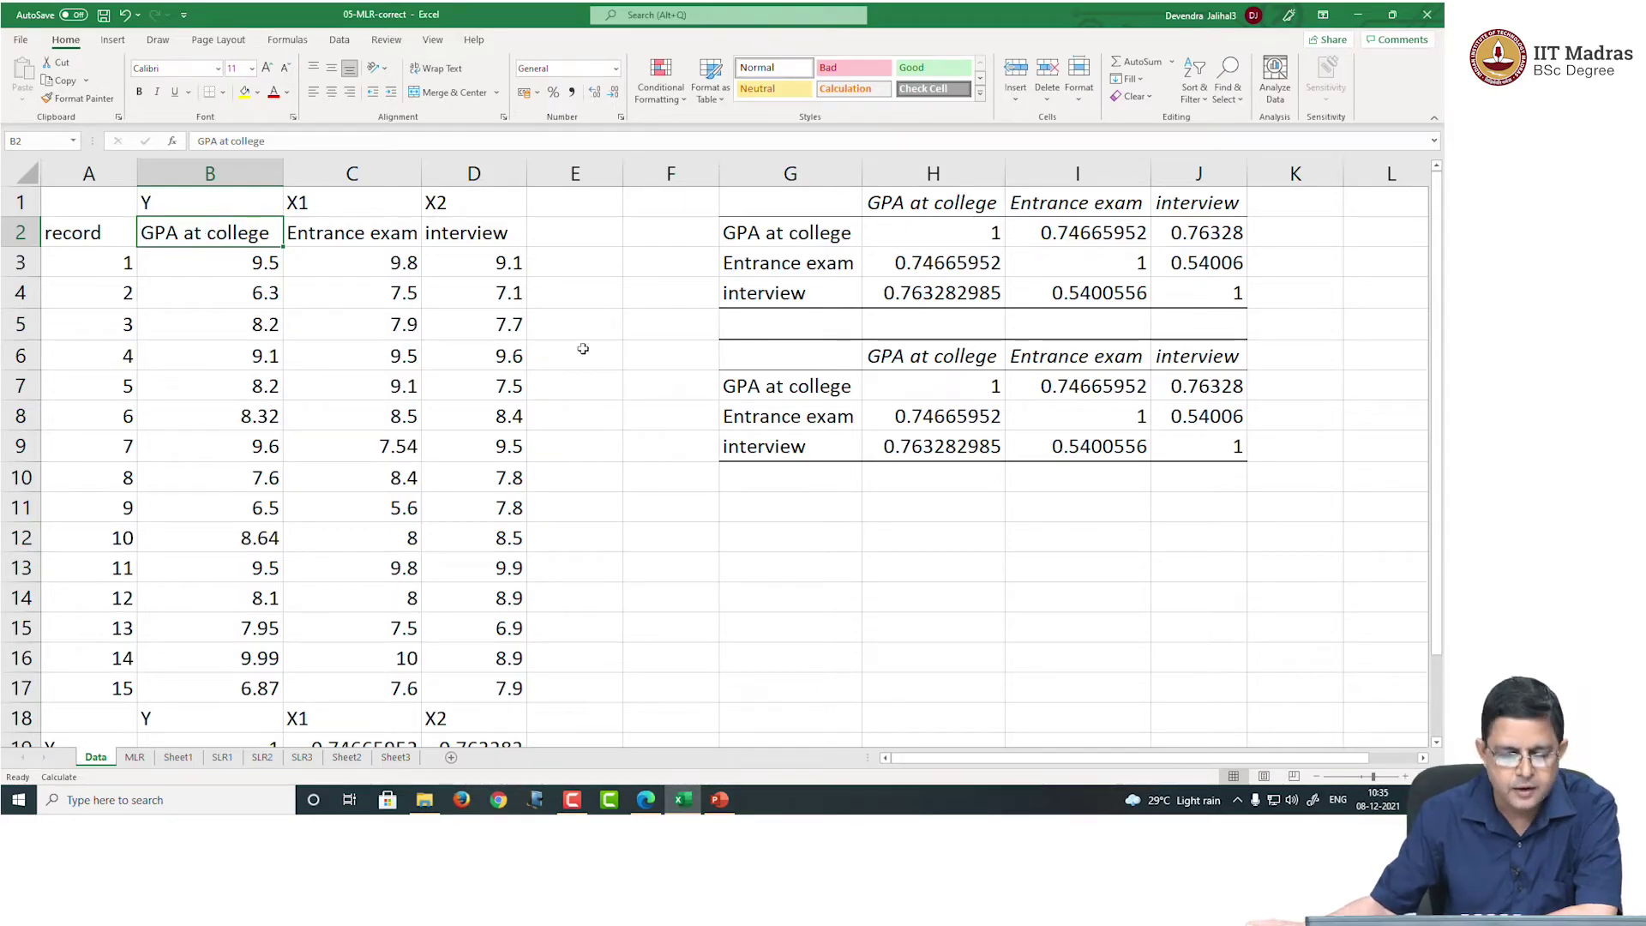
{"action": "left_click", "coordinate": [594, 273]}
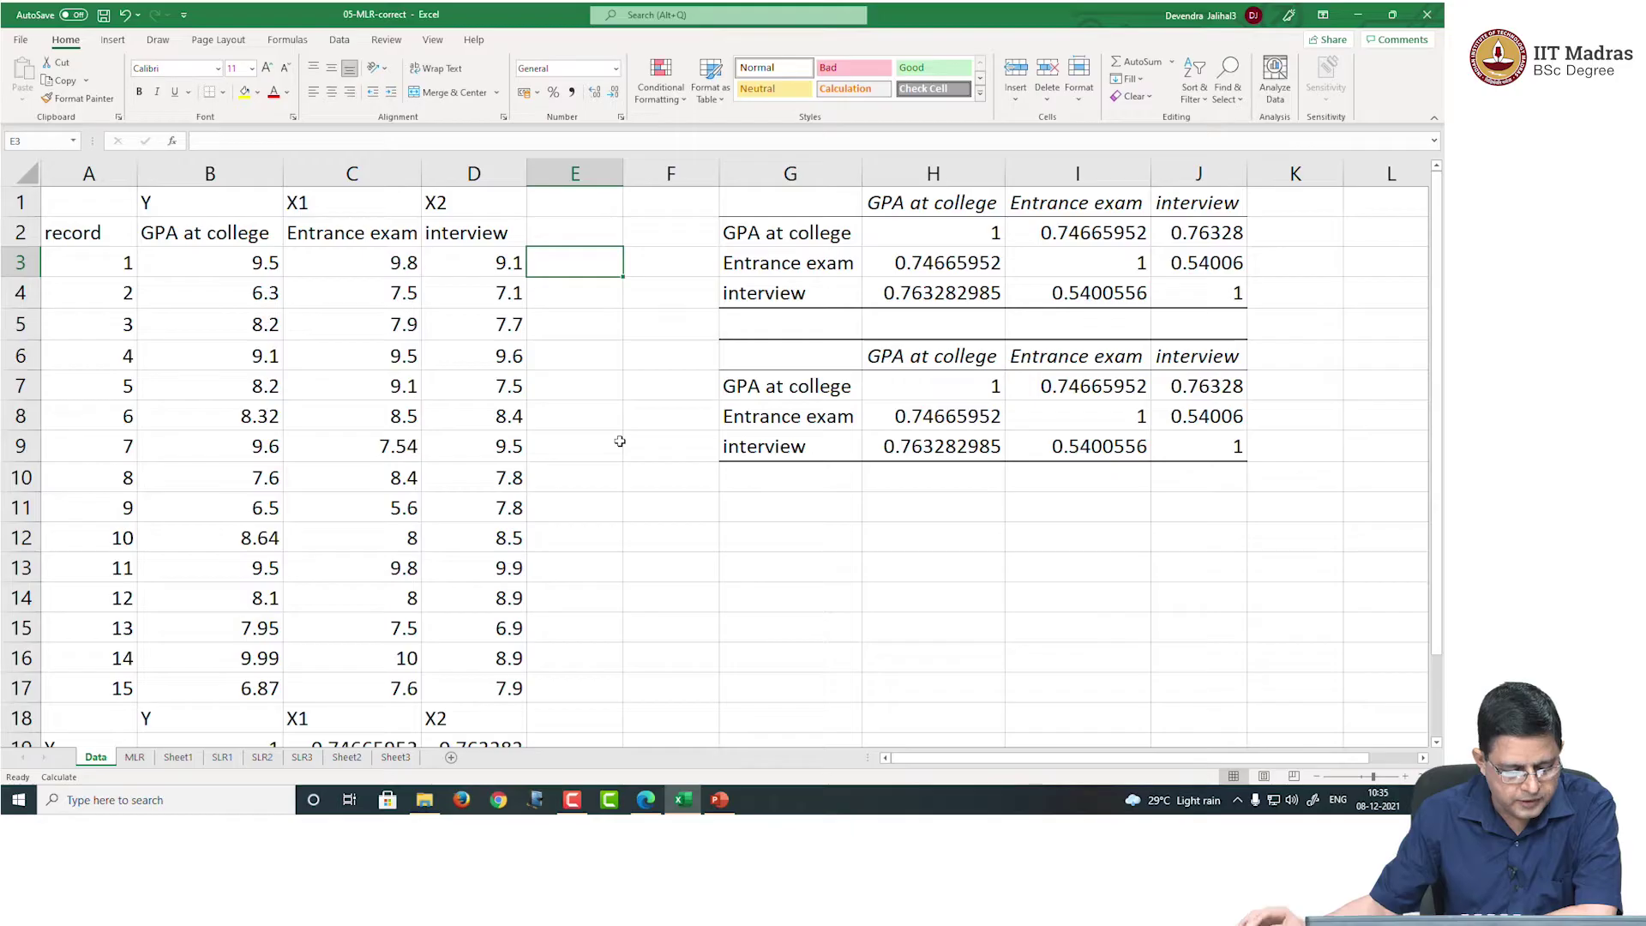
Open the SLR1 sheet and examine its GPA at college (Y) and Entrance exam (X1) data for the simple regression
{"action": "left_click", "coordinate": [786, 271]}
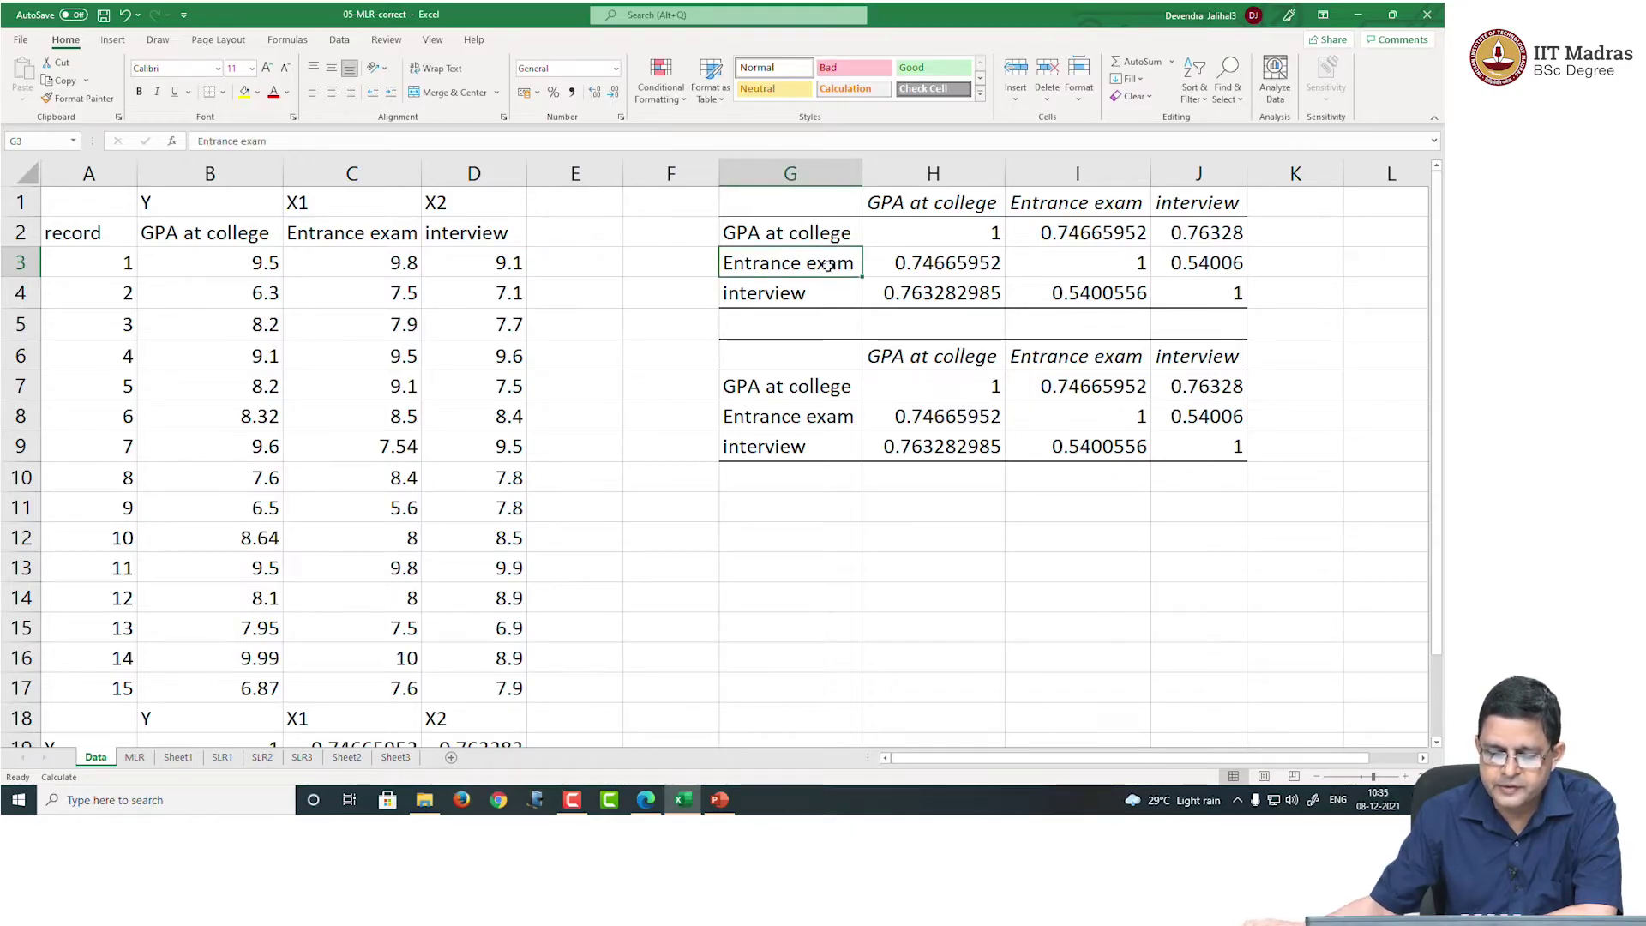
{"action": "left_click", "coordinate": [901, 202]}
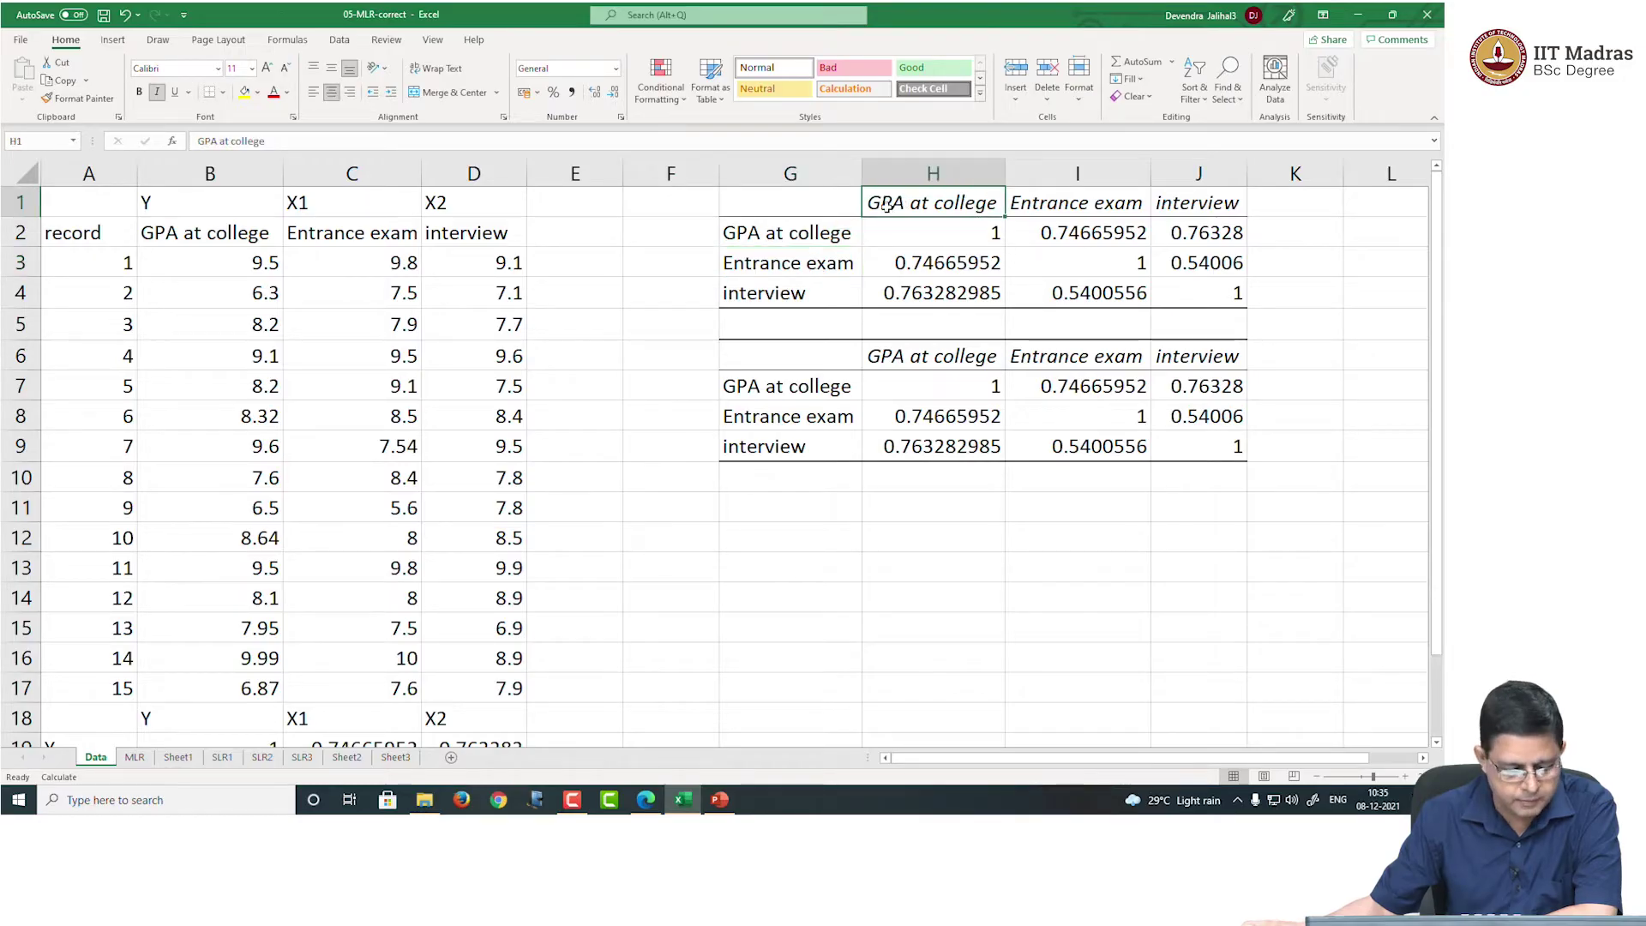
{"action": "left_click", "coordinate": [214, 758]}
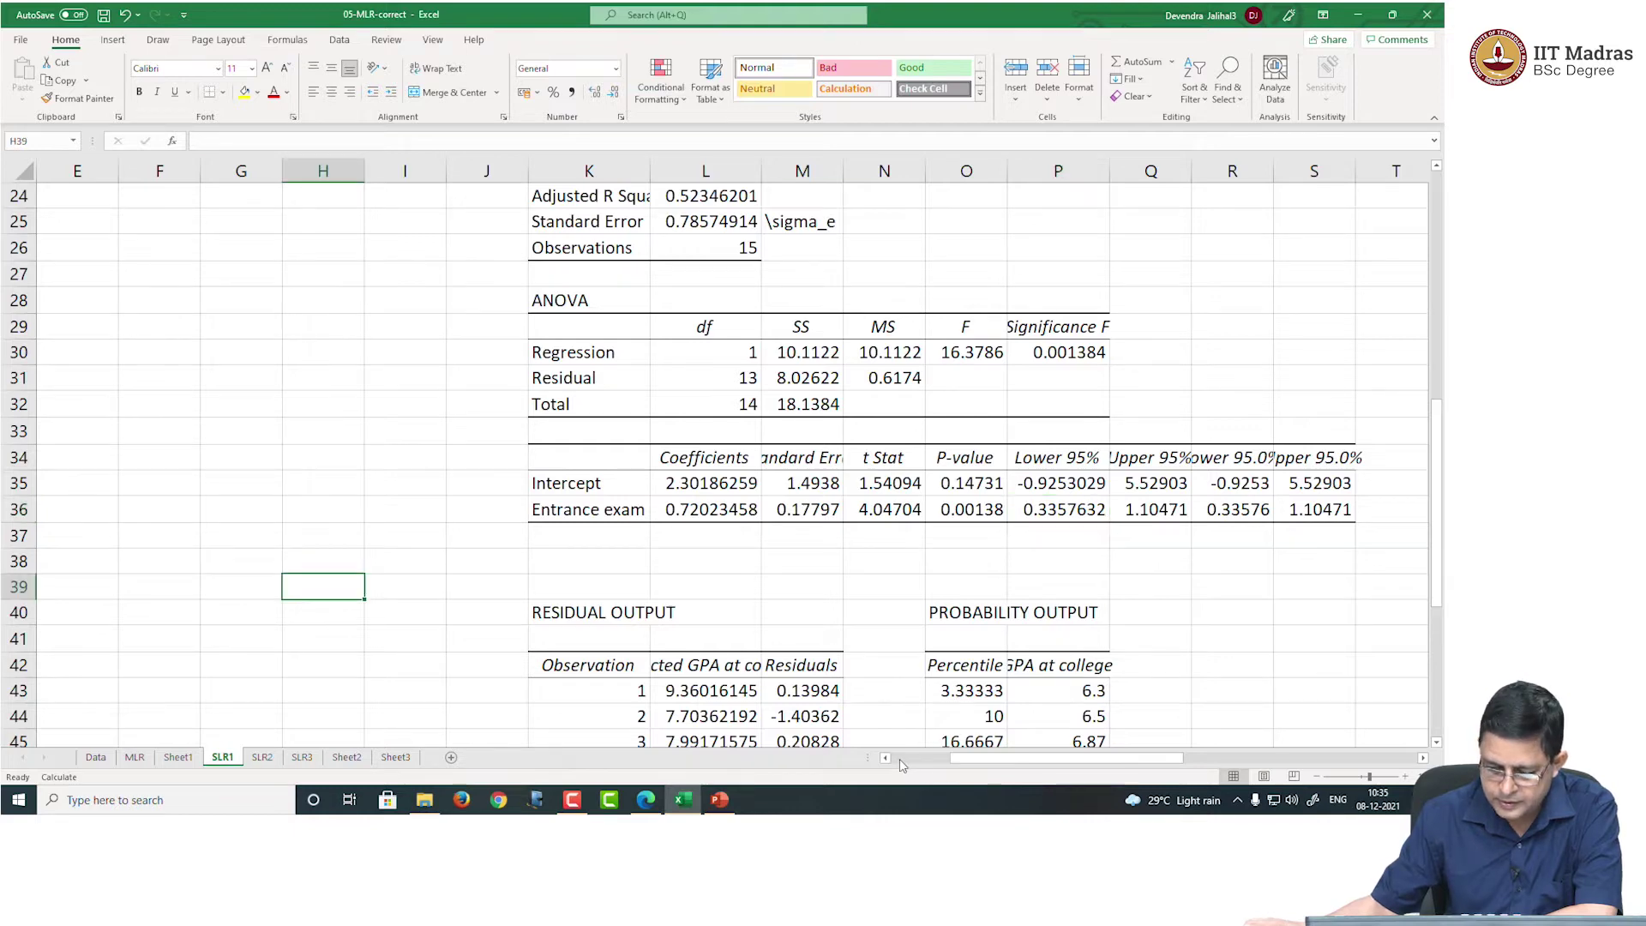
{"action": "scroll", "coordinate": [486, 607], "scroll_direction": "left", "scroll_amount": 4}
{"action": "scroll", "coordinate": [467, 600], "scroll_direction": "up", "scroll_amount": 7}
{"action": "scroll", "coordinate": [467, 601], "scroll_direction": "up", "scroll_amount": 1}
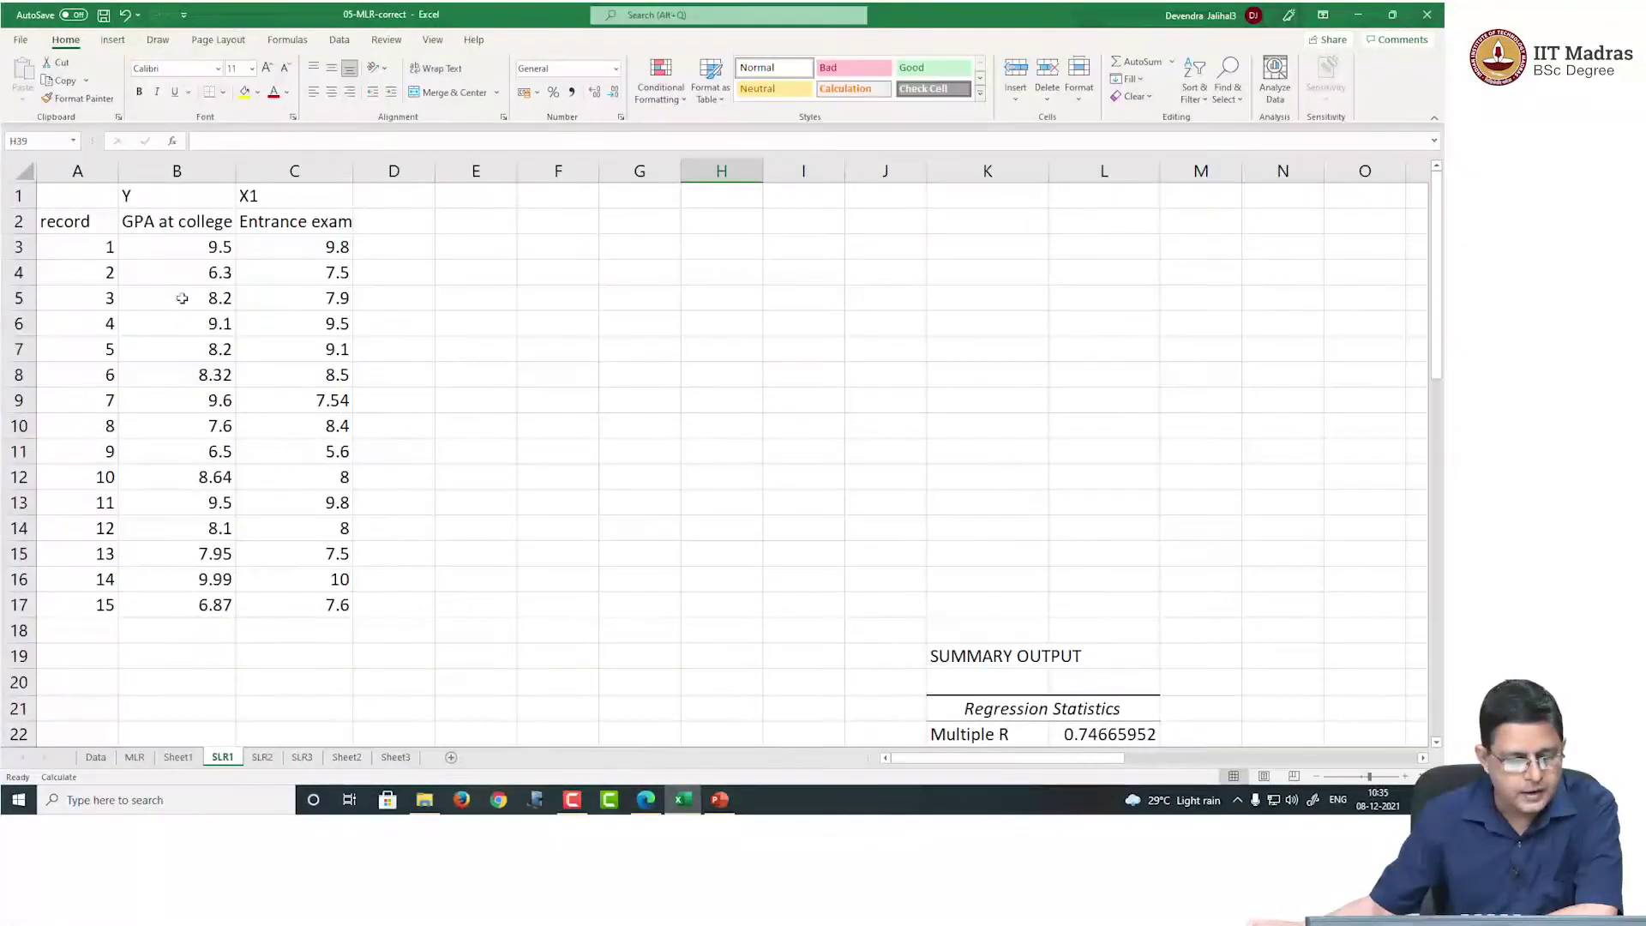
{"action": "left_click", "coordinate": [160, 195]}
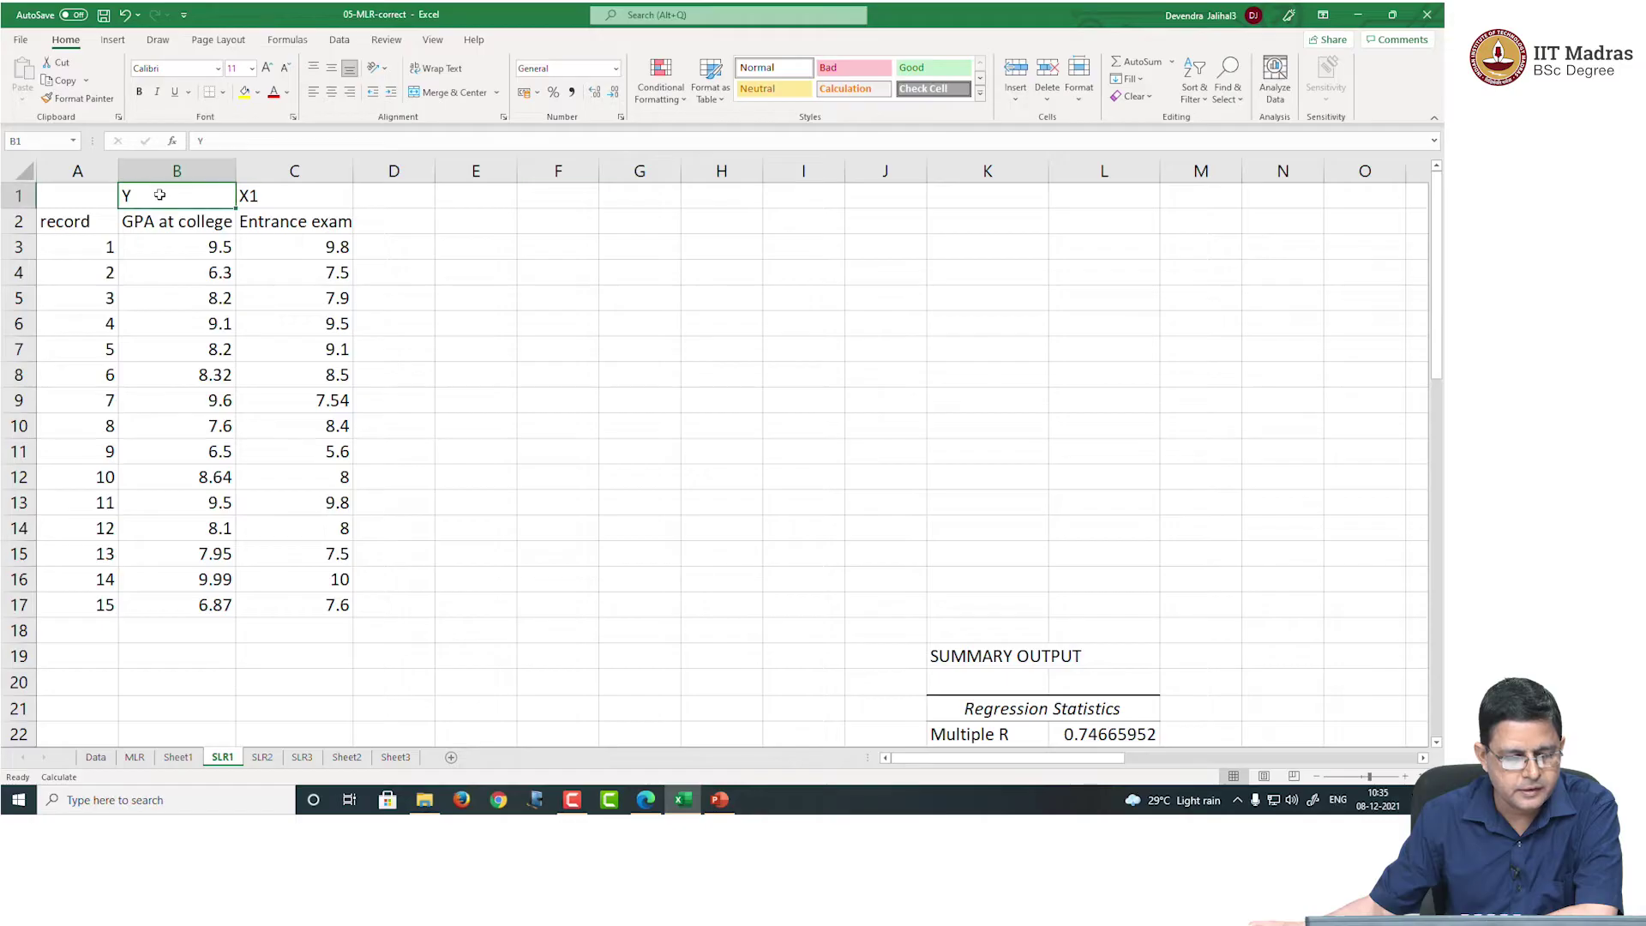
{"action": "left_click", "coordinate": [265, 203]}
{"action": "left_click_drag", "start_coordinate": [169, 220], "coordinate": [330, 604]}
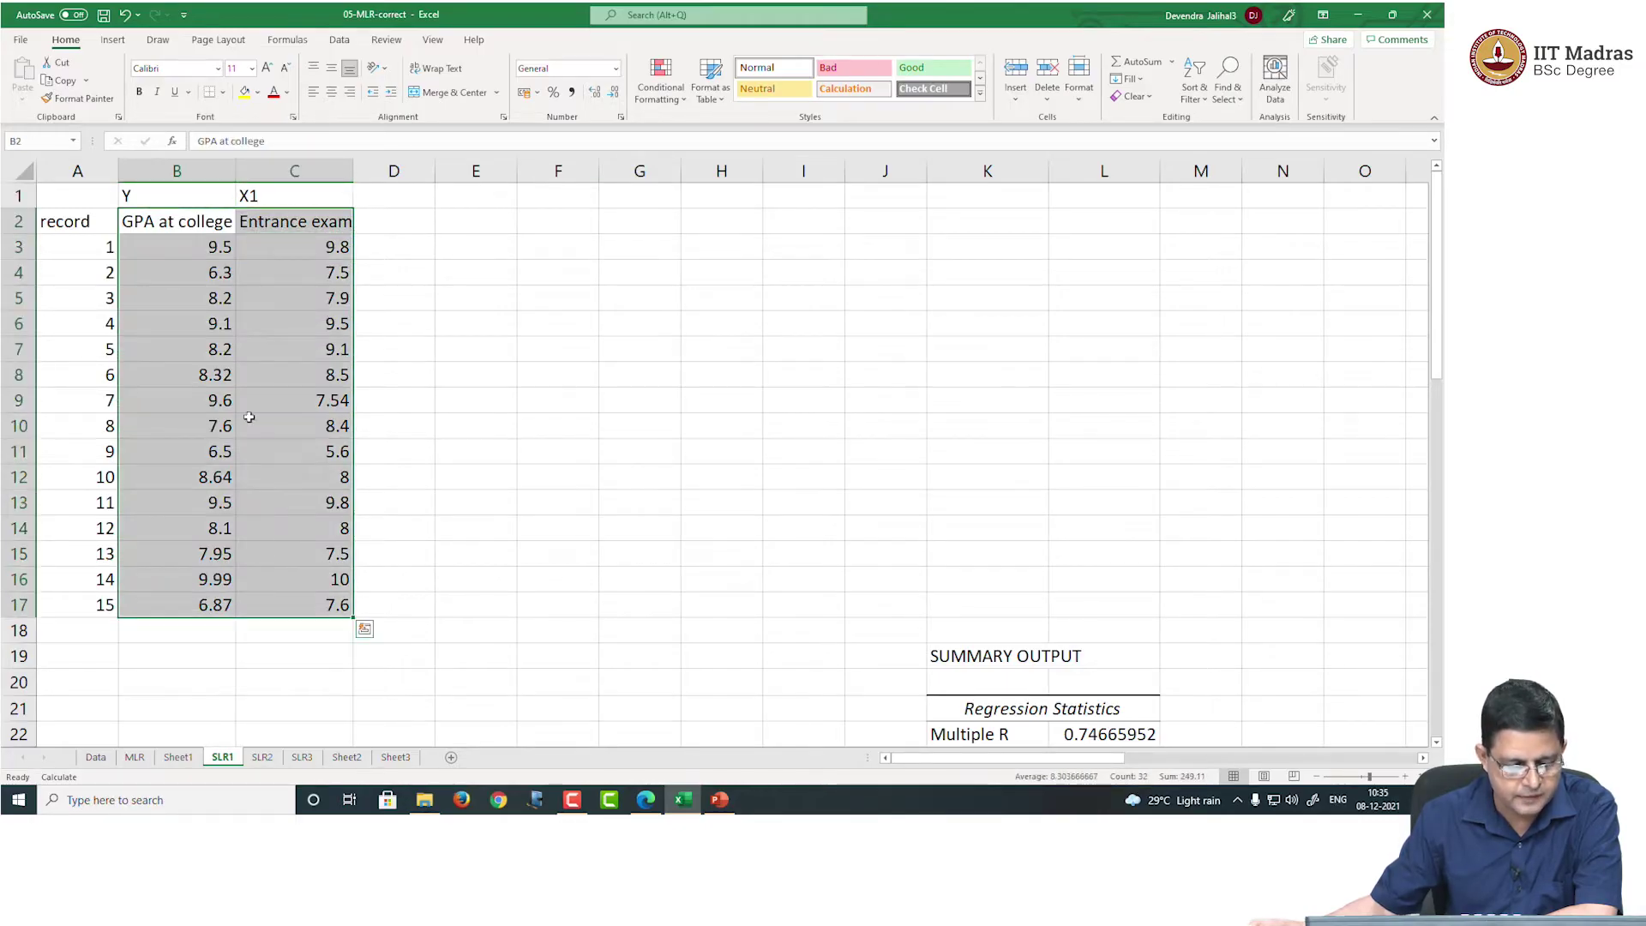
{"action": "left_click", "coordinate": [292, 198]}
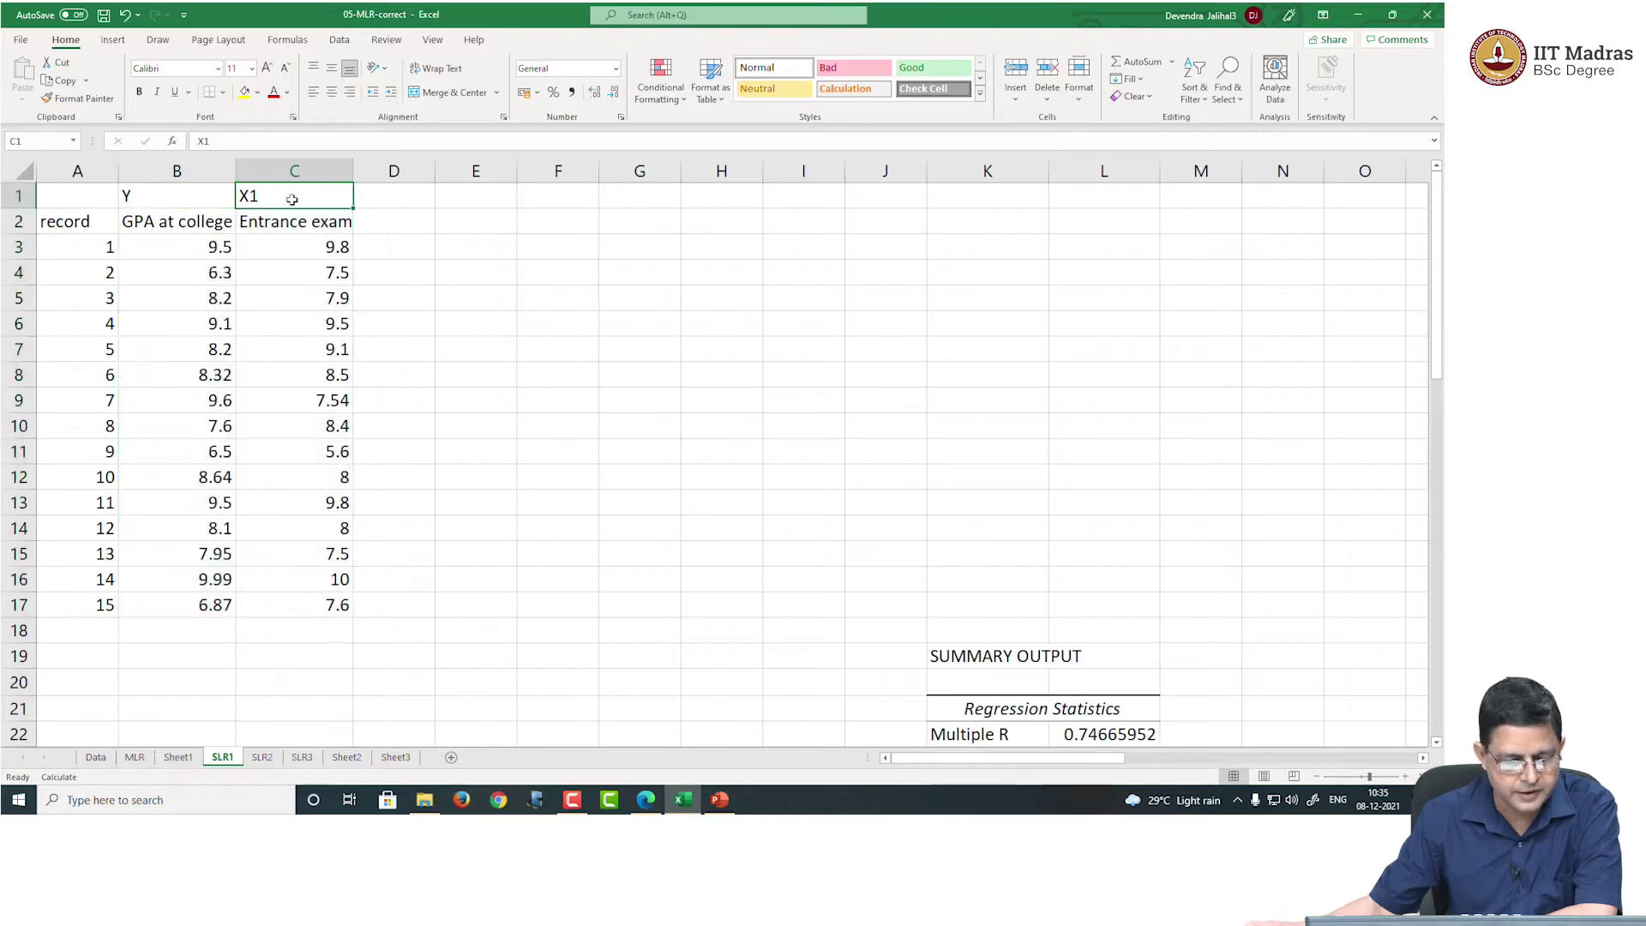
{"action": "left_click", "coordinate": [181, 197]}
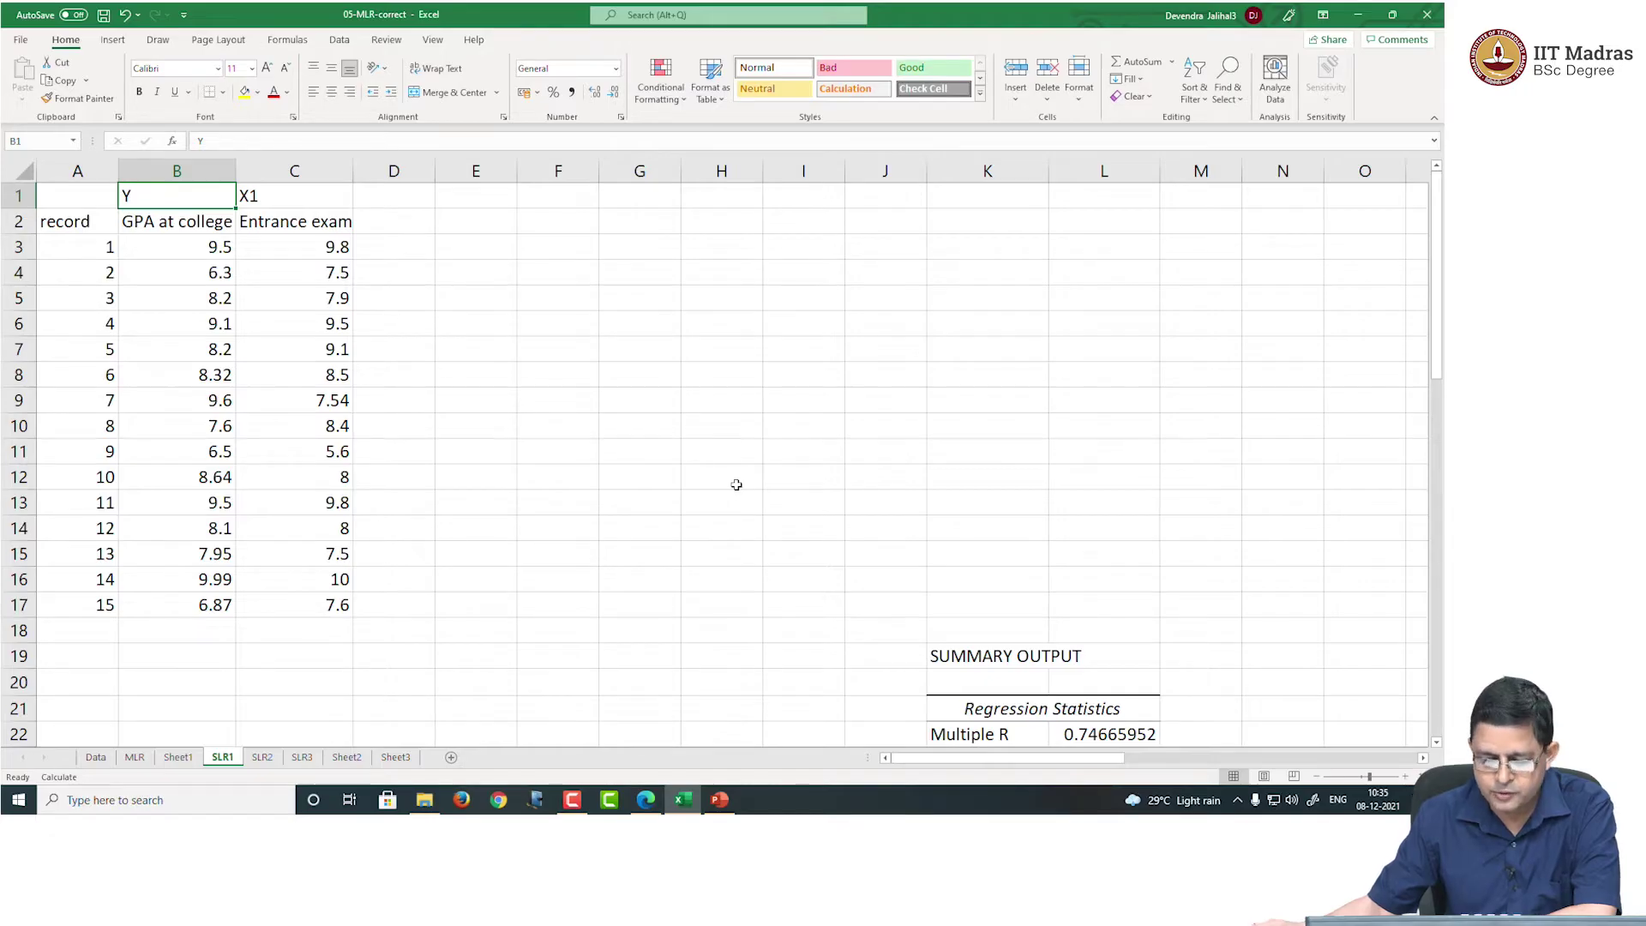
Inspect the Multiple R value in the SLR1 sheet's regression summary output
{"action": "scroll", "coordinate": [737, 485], "scroll_direction": "down", "scroll_amount": 3}
{"action": "scroll", "coordinate": [737, 486], "scroll_direction": "down", "scroll_amount": 1}
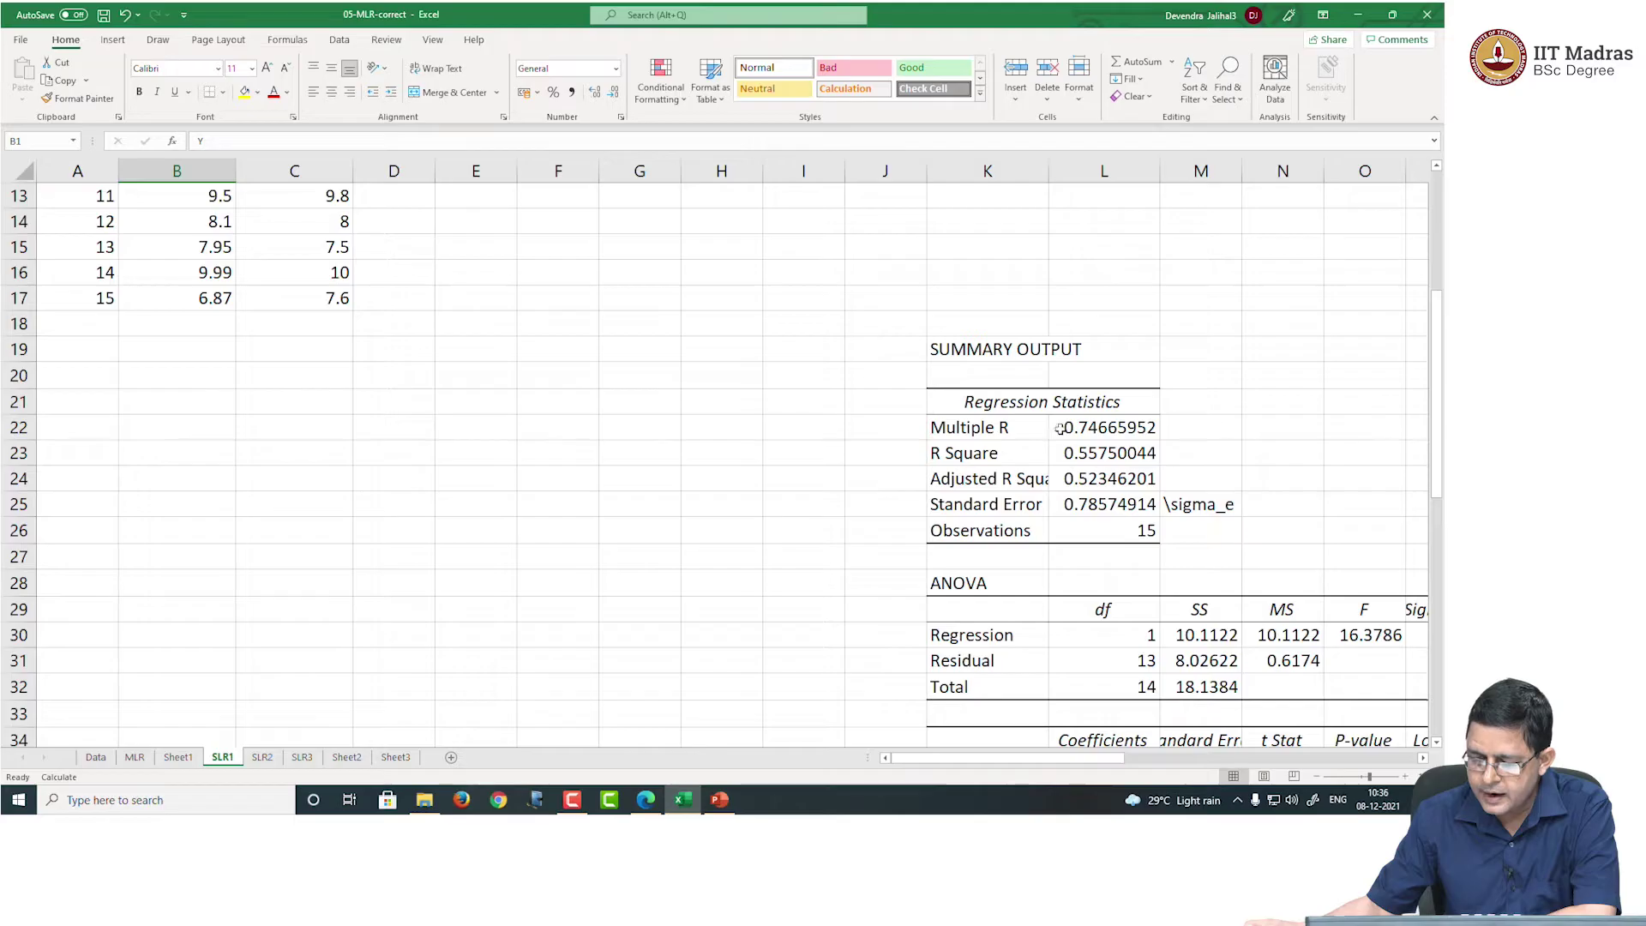
{"action": "left_click", "coordinate": [1095, 429]}
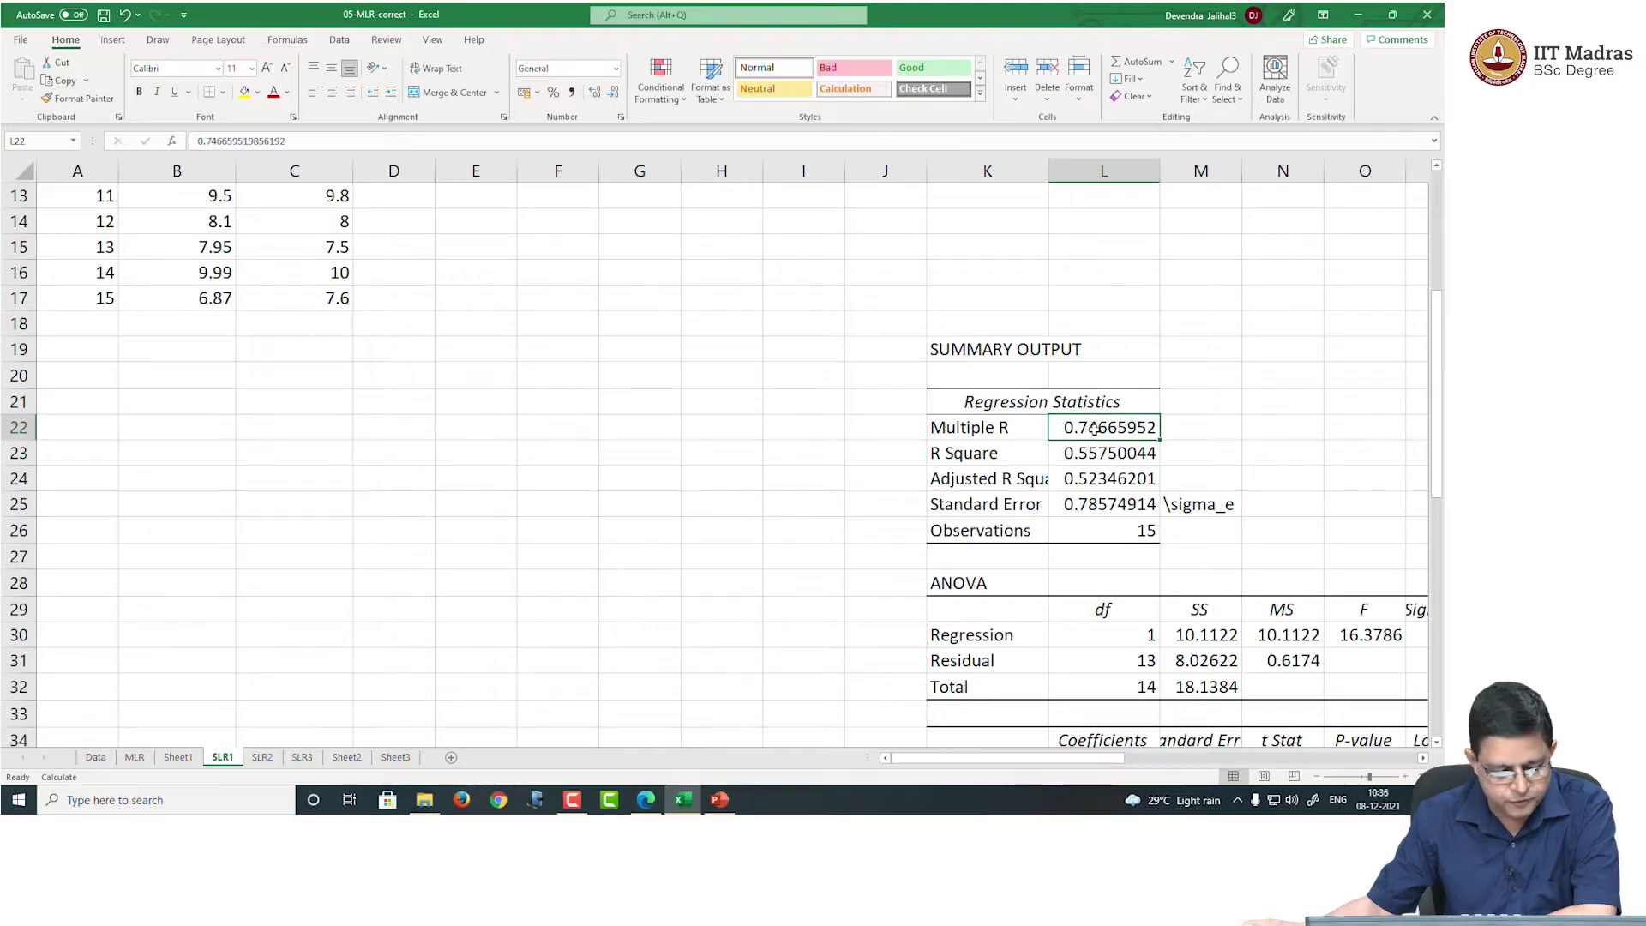
Compare SLR1's Multiple R with the correlation between Entrance exam and GPA at college in the Data sheet's upper matrix
{"action": "left_click", "coordinate": [95, 758]}
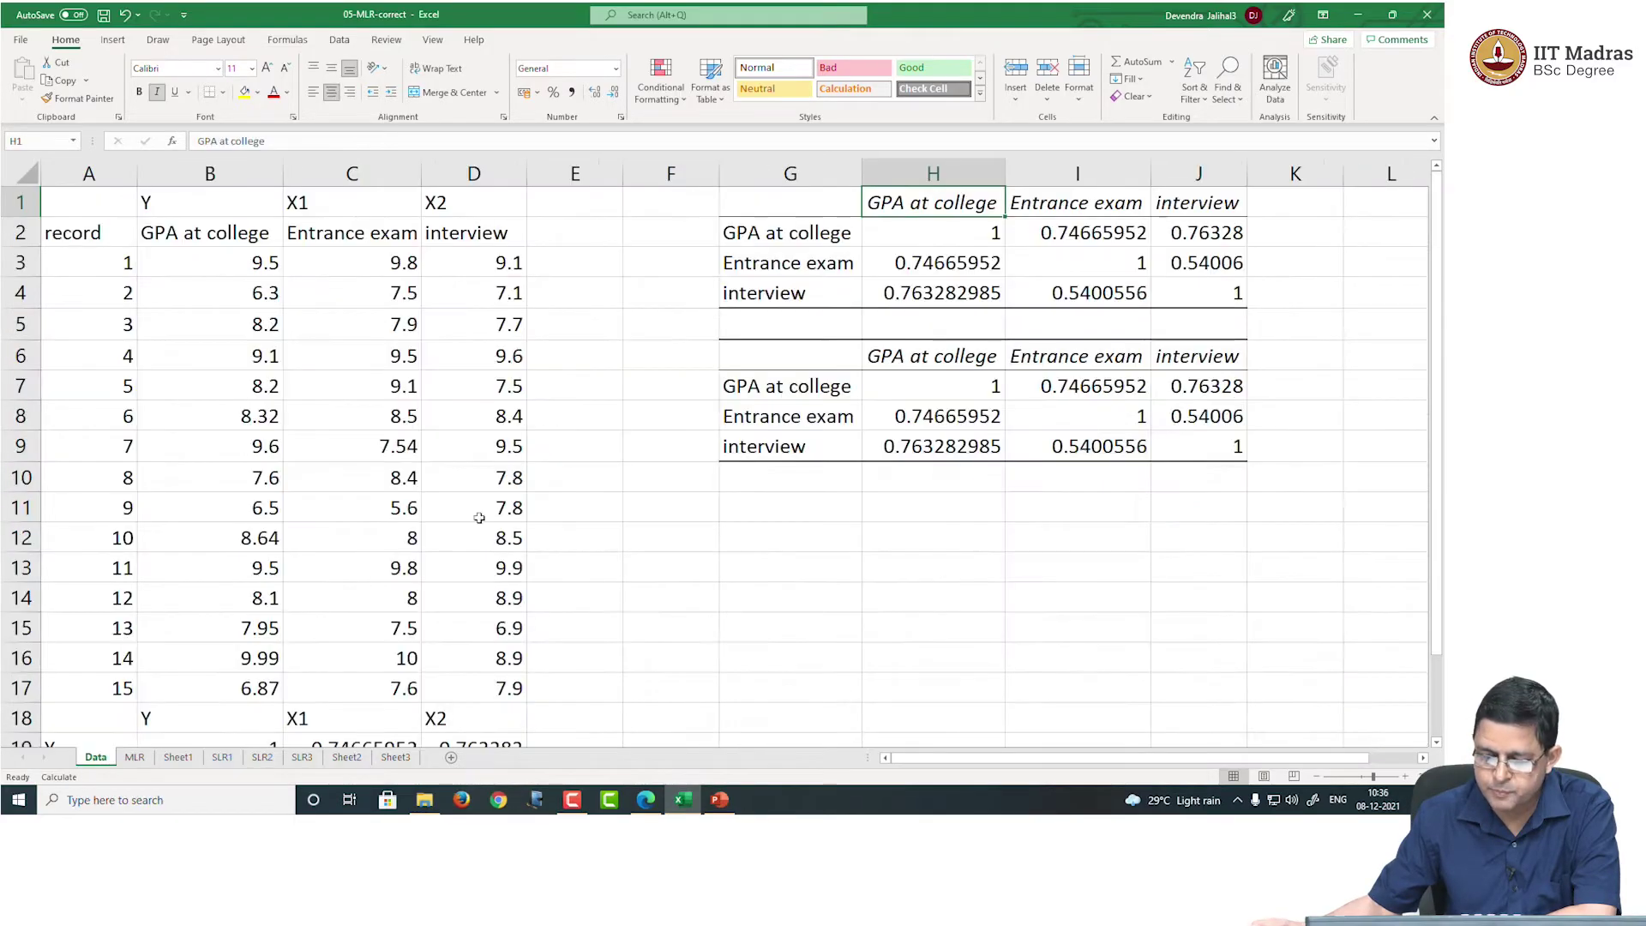
{"action": "left_click", "coordinate": [927, 267]}
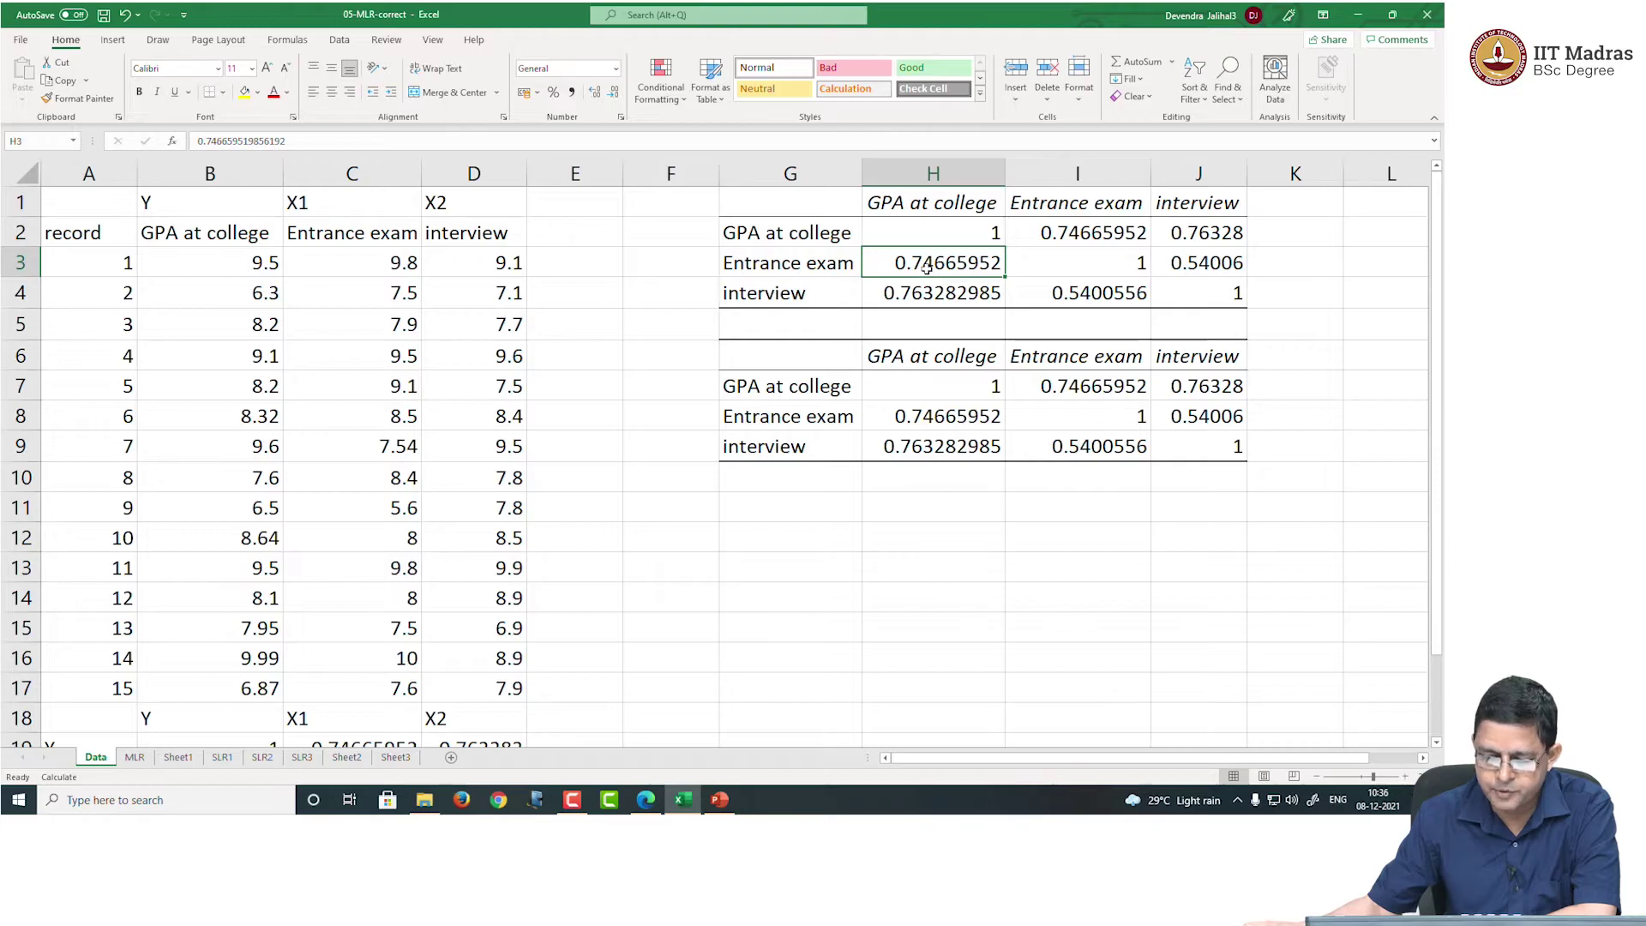
{"action": "left_click", "coordinate": [222, 758]}
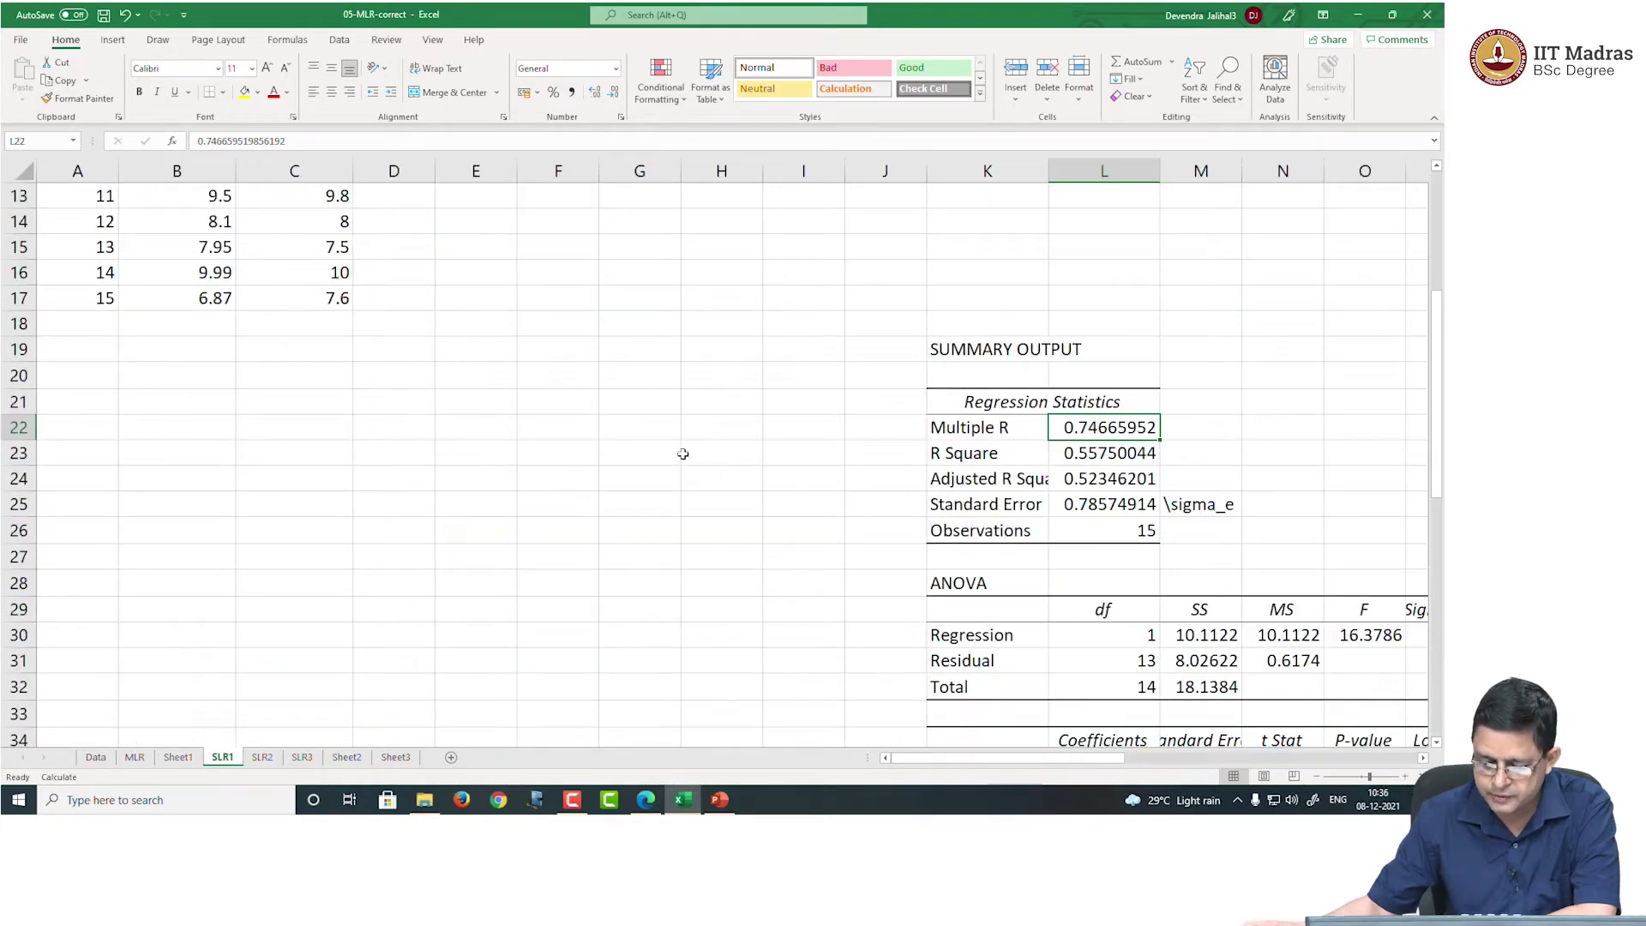
Calculate the square of Multiple R in M23 with =L22^2, beside the R Square value in the SLR1 summary output
{"action": "left_click", "coordinate": [1089, 455]}
{"action": "left_click", "coordinate": [1188, 453]}
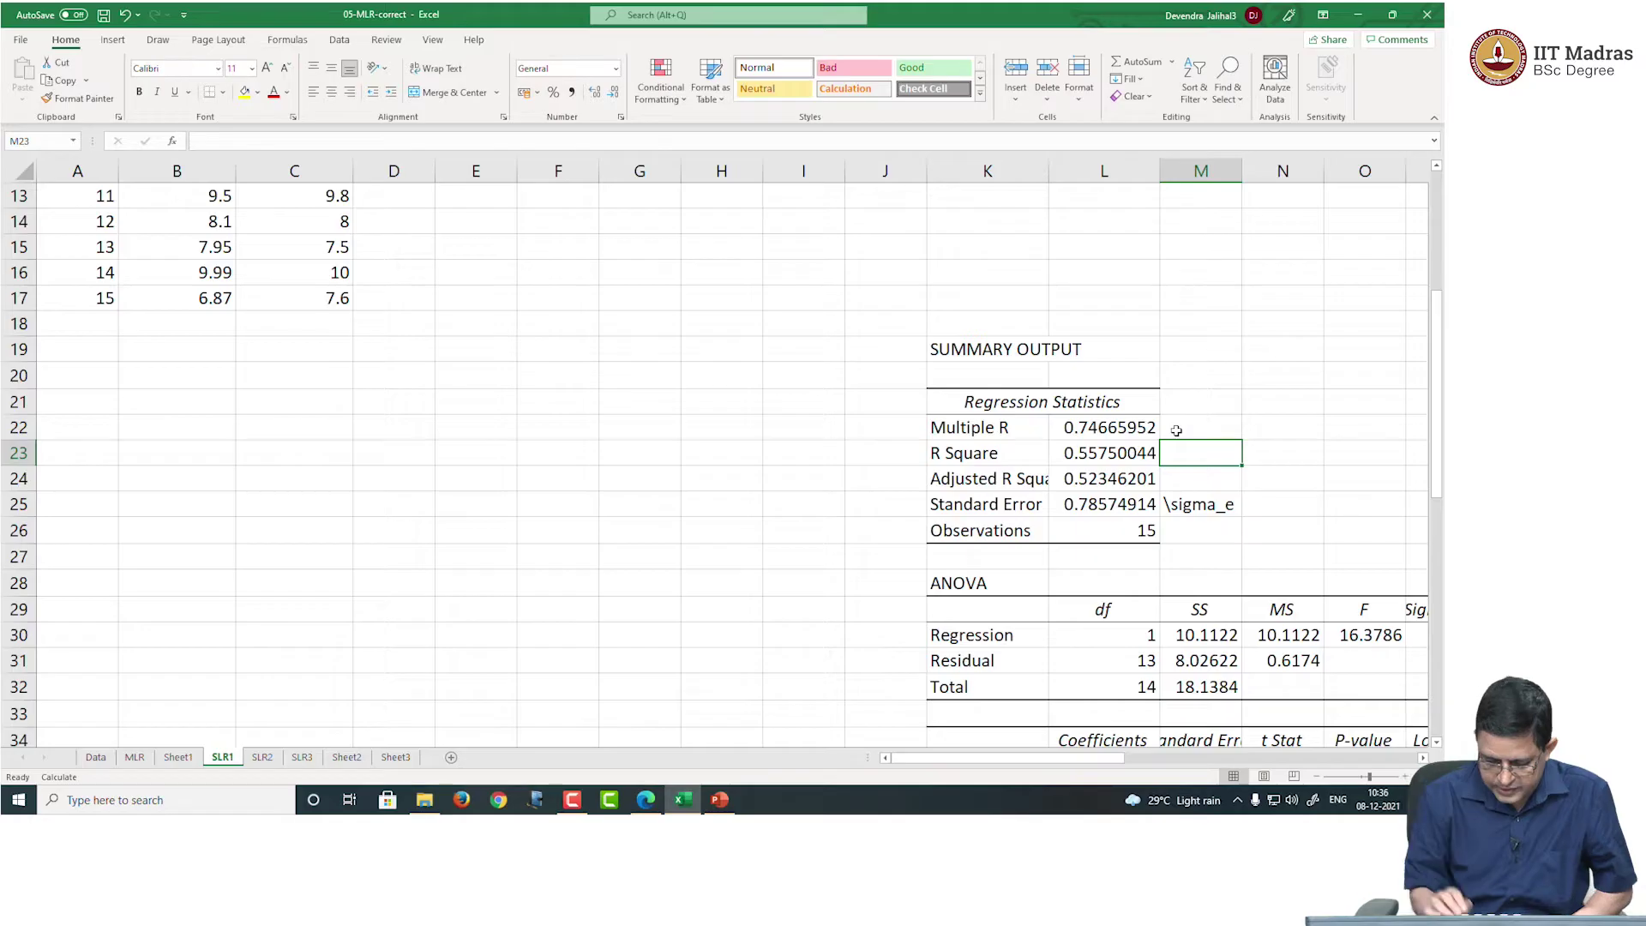
{"action": "type", "text": "="}
{"action": "key", "text": "Up"}
{"action": "key", "text": "Left"}
{"action": "type", "text": "^2"}
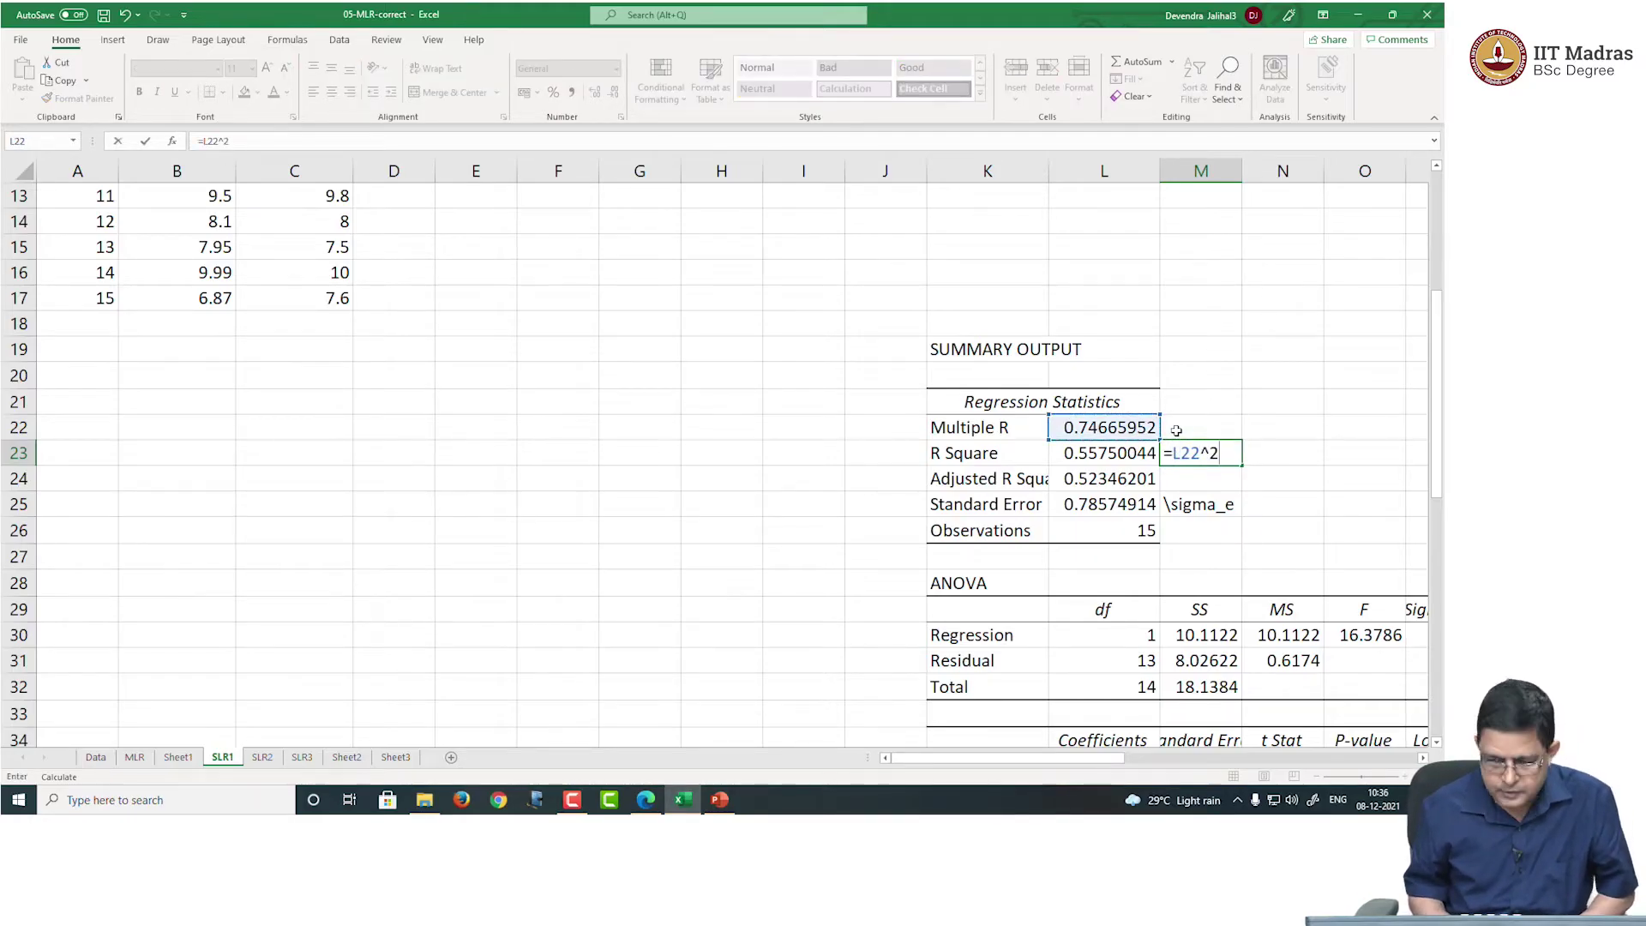
{"action": "key", "text": "Return"}
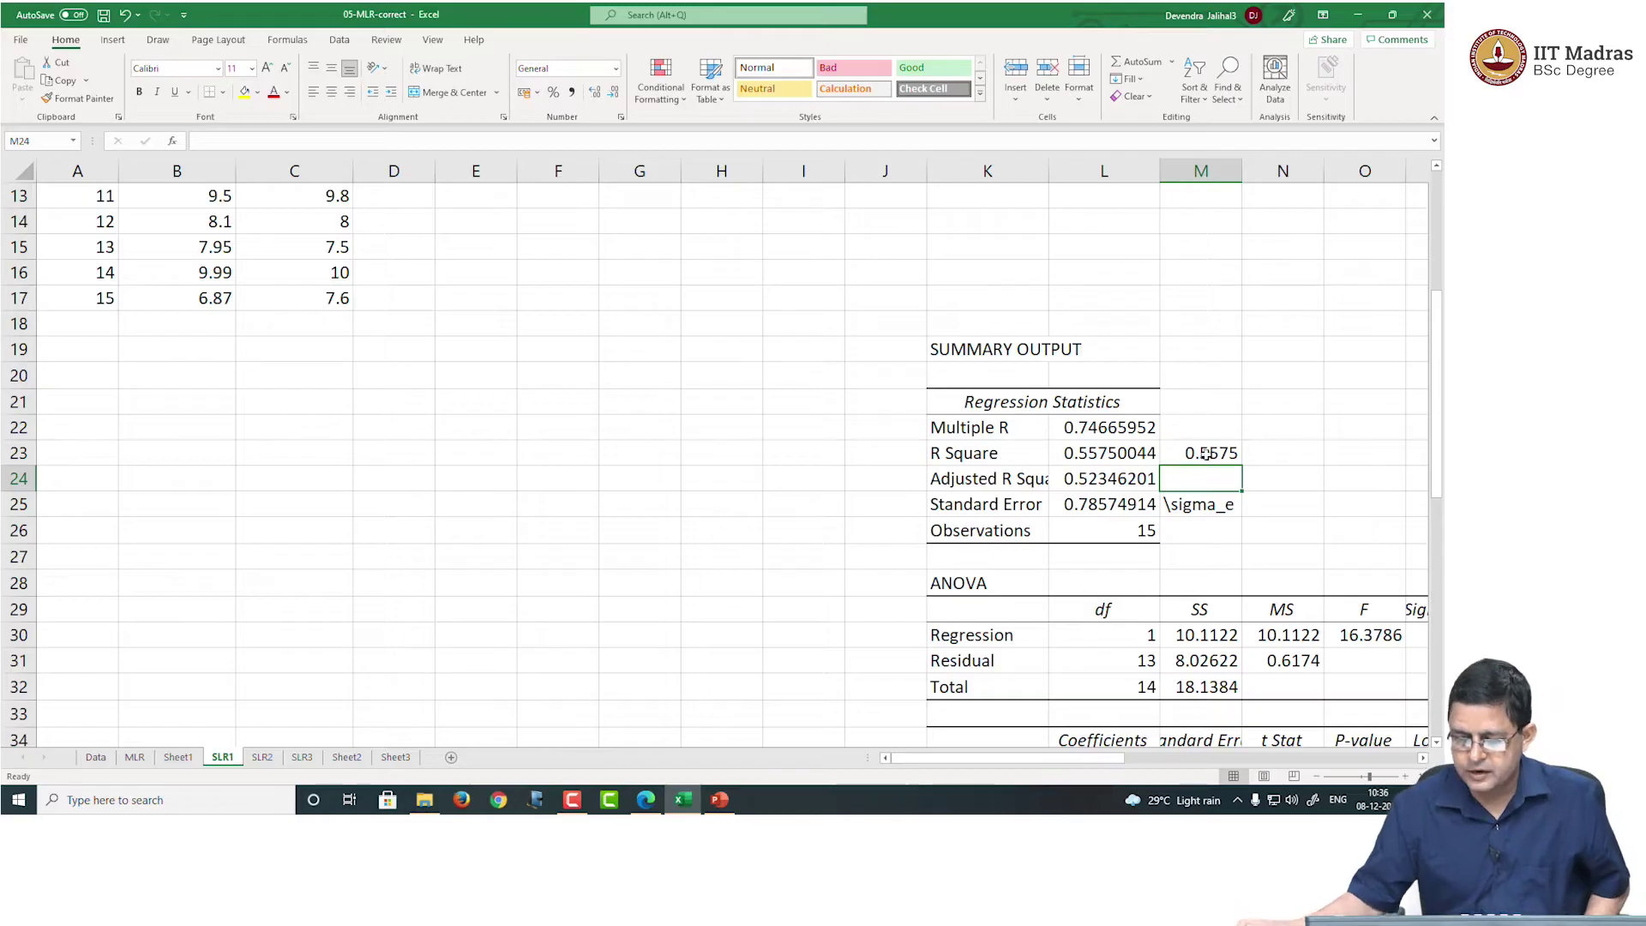
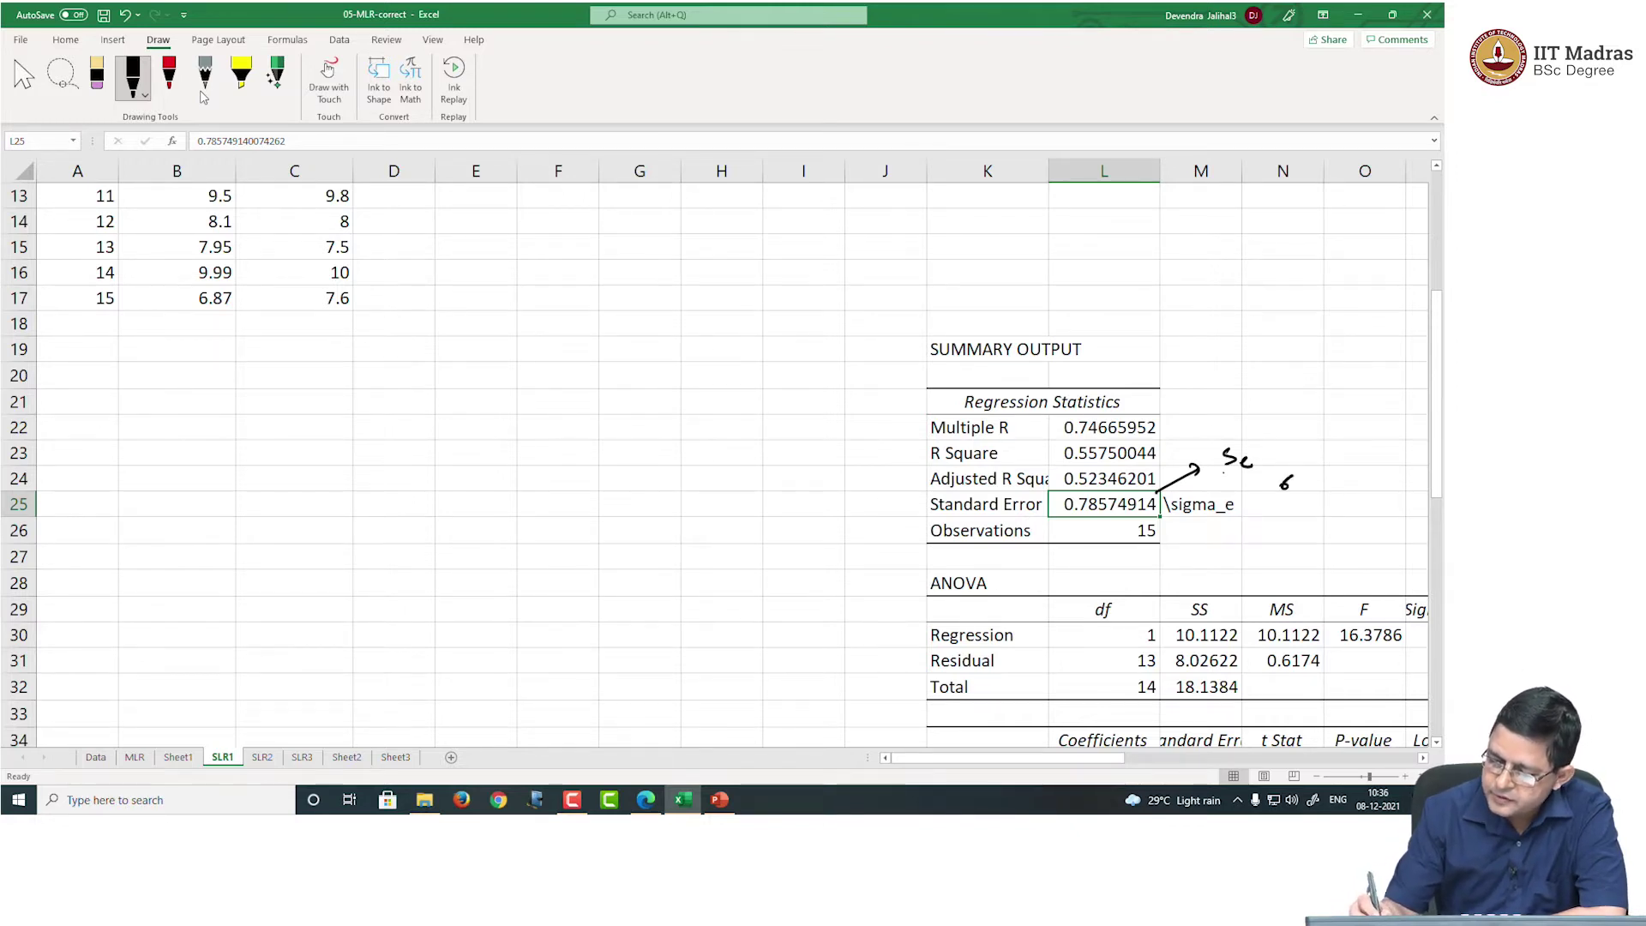
Finish the handwritten σε note near Standard Error, circling and underlining it, and circle record number 15 and the Se label
{"action": "mouse_move", "coordinate": [1300, 488]}
{"action": "left_mouse_down"}
{"action": "mouse_move", "coordinate": [1277, 489]}
{"action": "mouse_move", "coordinate": [1287, 510]}
{"action": "left_mouse_up"}
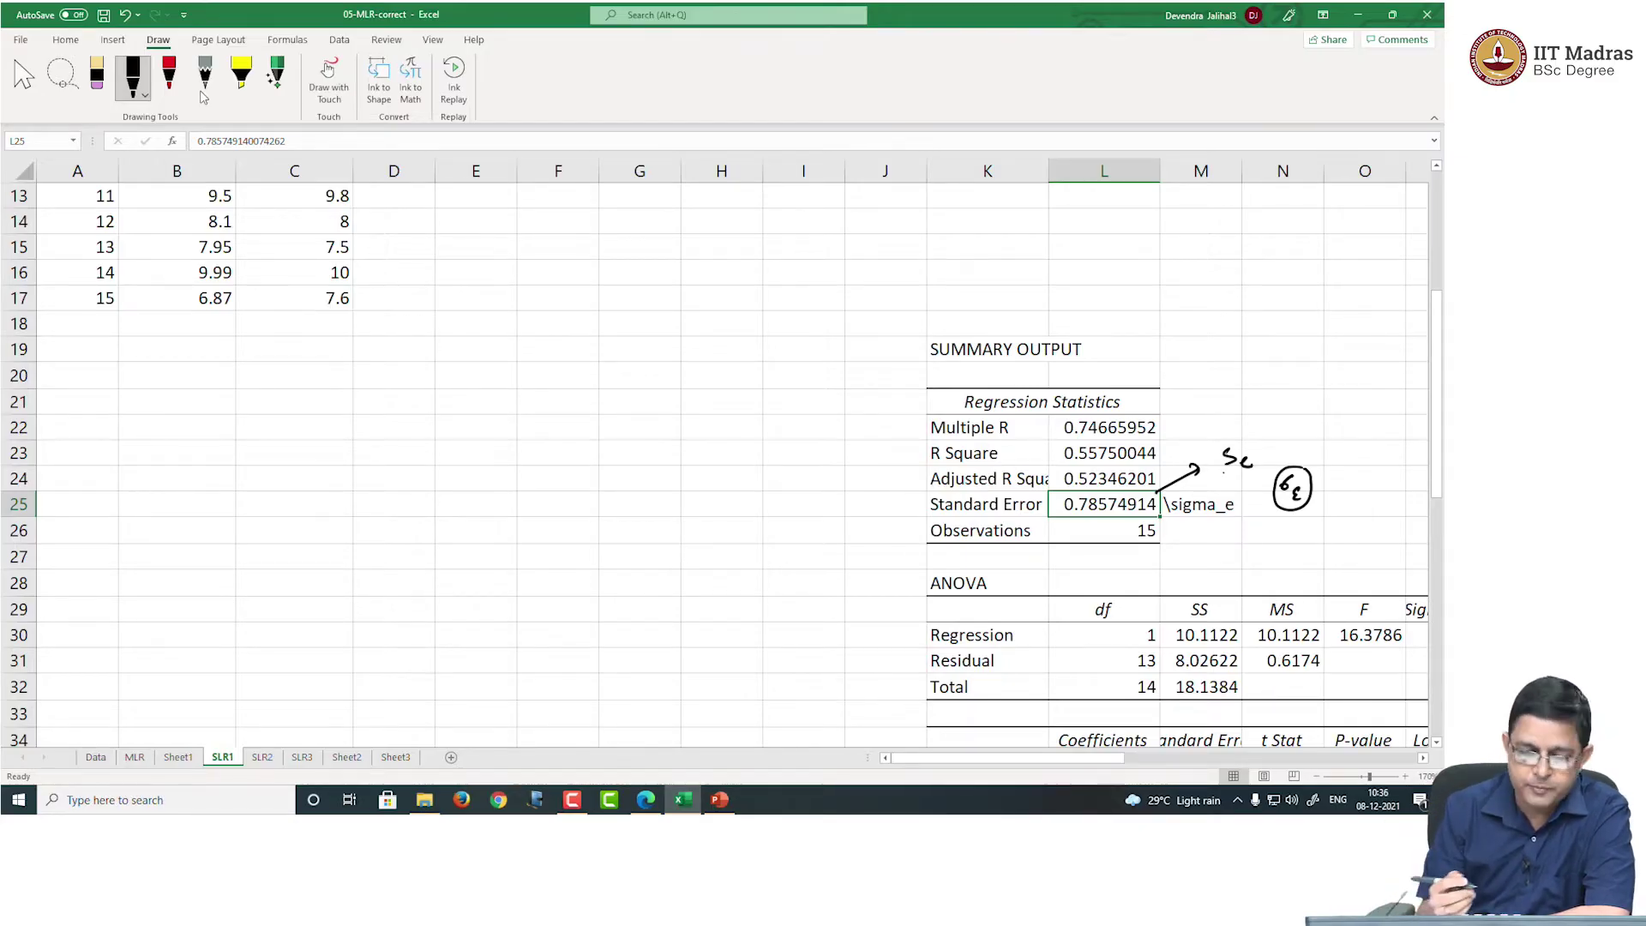
{"action": "mouse_move", "coordinate": [112, 282]}
{"action": "left_mouse_down"}
{"action": "mouse_move", "coordinate": [95, 312]}
{"action": "mouse_move", "coordinate": [115, 283]}
{"action": "left_mouse_up"}
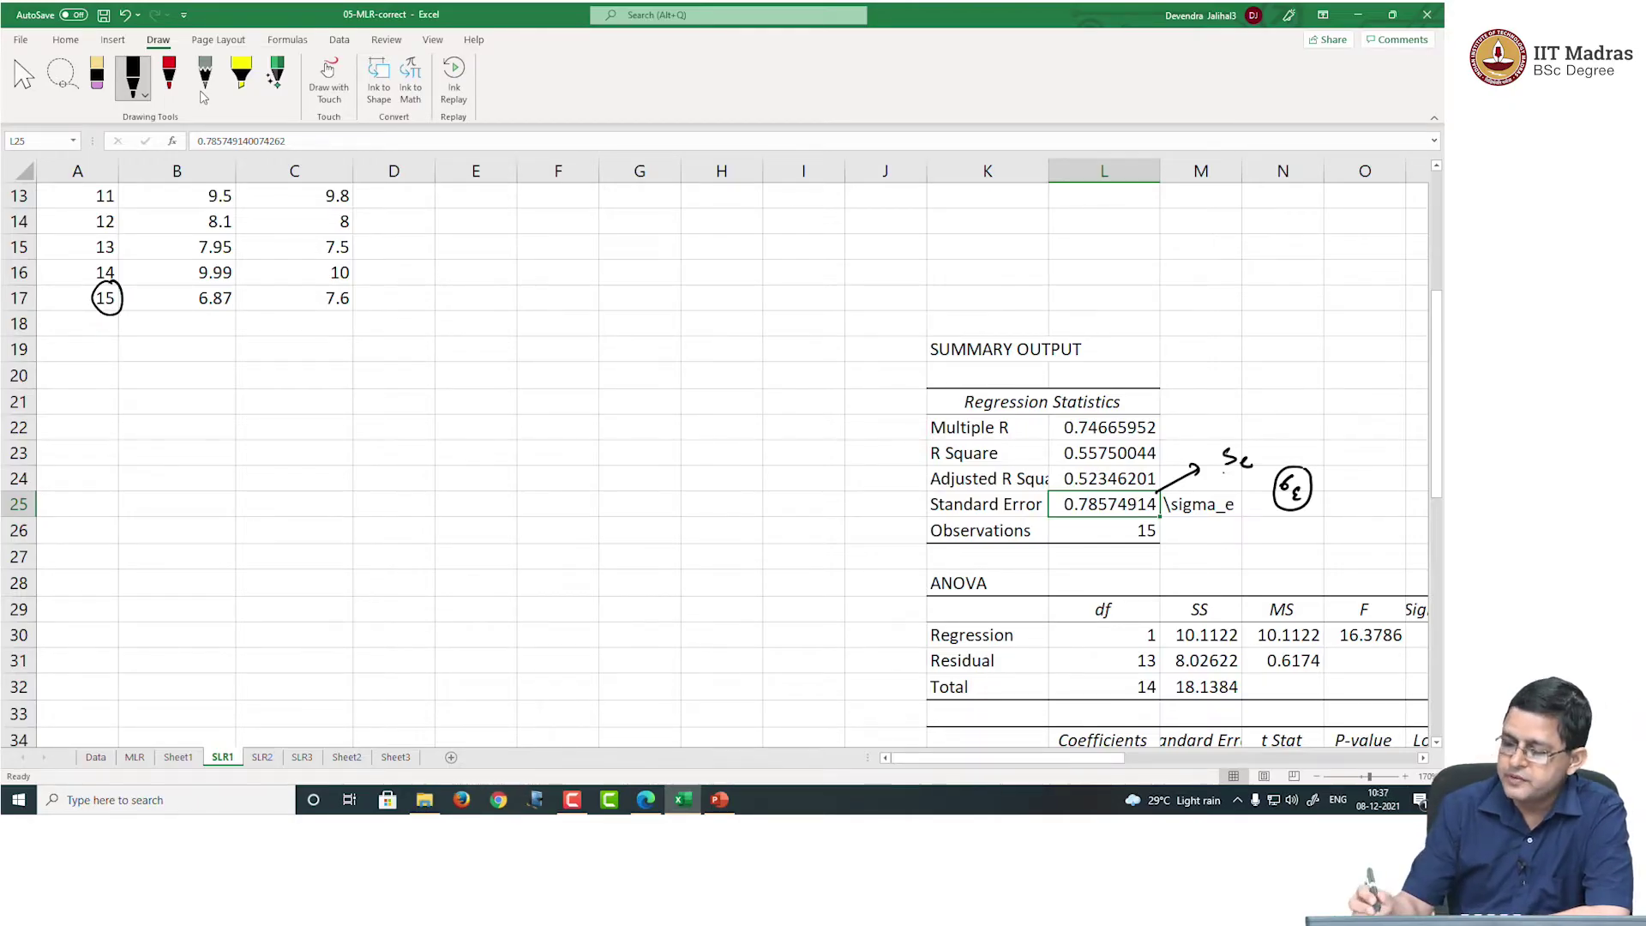
{"action": "left_click_drag", "start_coordinate": [1278, 508], "coordinate": [1310, 508]}
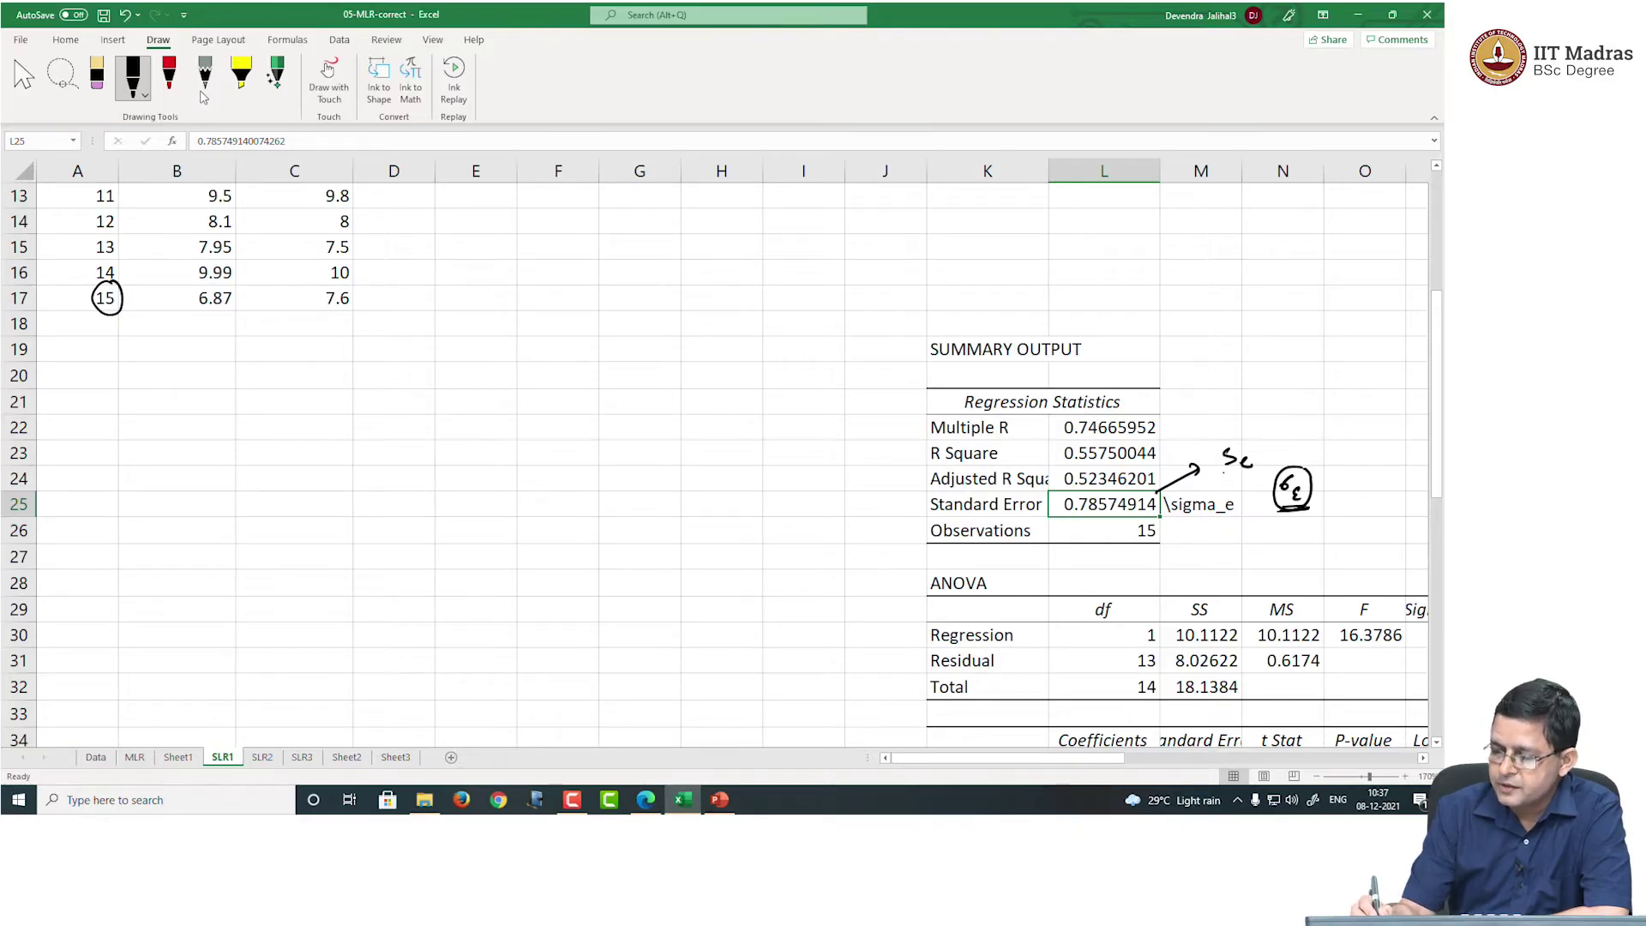
{"action": "mouse_move", "coordinate": [1254, 439]}
{"action": "left_mouse_down"}
{"action": "mouse_move", "coordinate": [1224, 435]}
{"action": "mouse_move", "coordinate": [1213, 463]}
{"action": "mouse_move", "coordinate": [1248, 477]}
{"action": "mouse_move", "coordinate": [1253, 439]}
{"action": "left_mouse_up"}
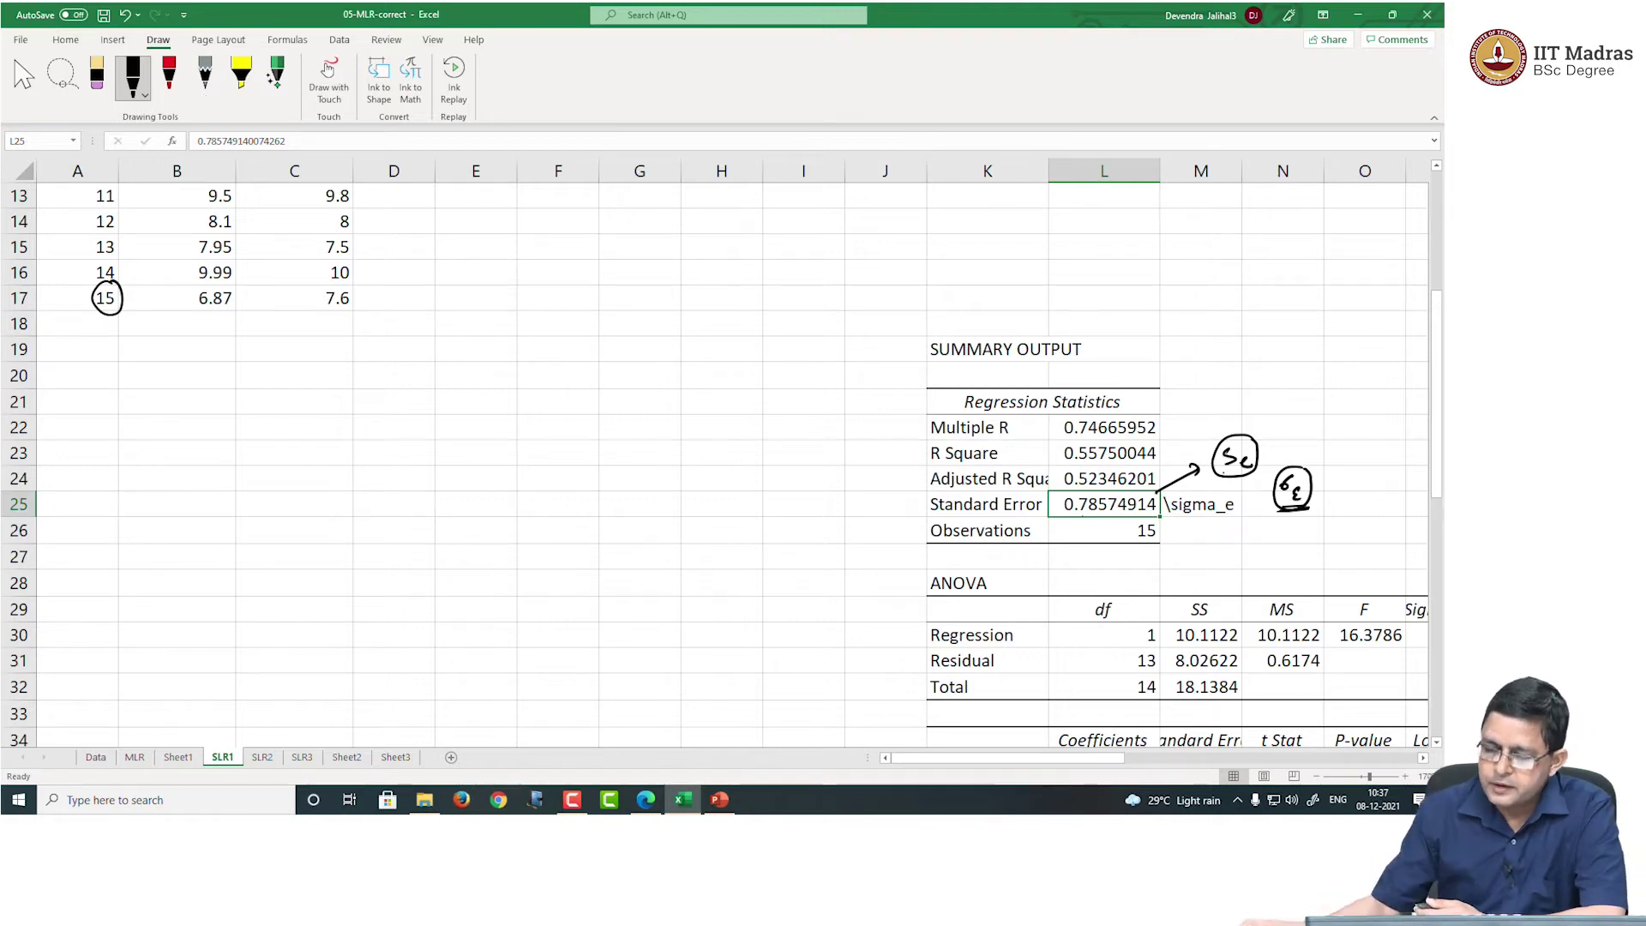
Review R Square, Adjusted R Square and Standard Error in the summary output, relating them to the Entrance exam predictor
{"action": "left_click", "coordinate": [1088, 459]}
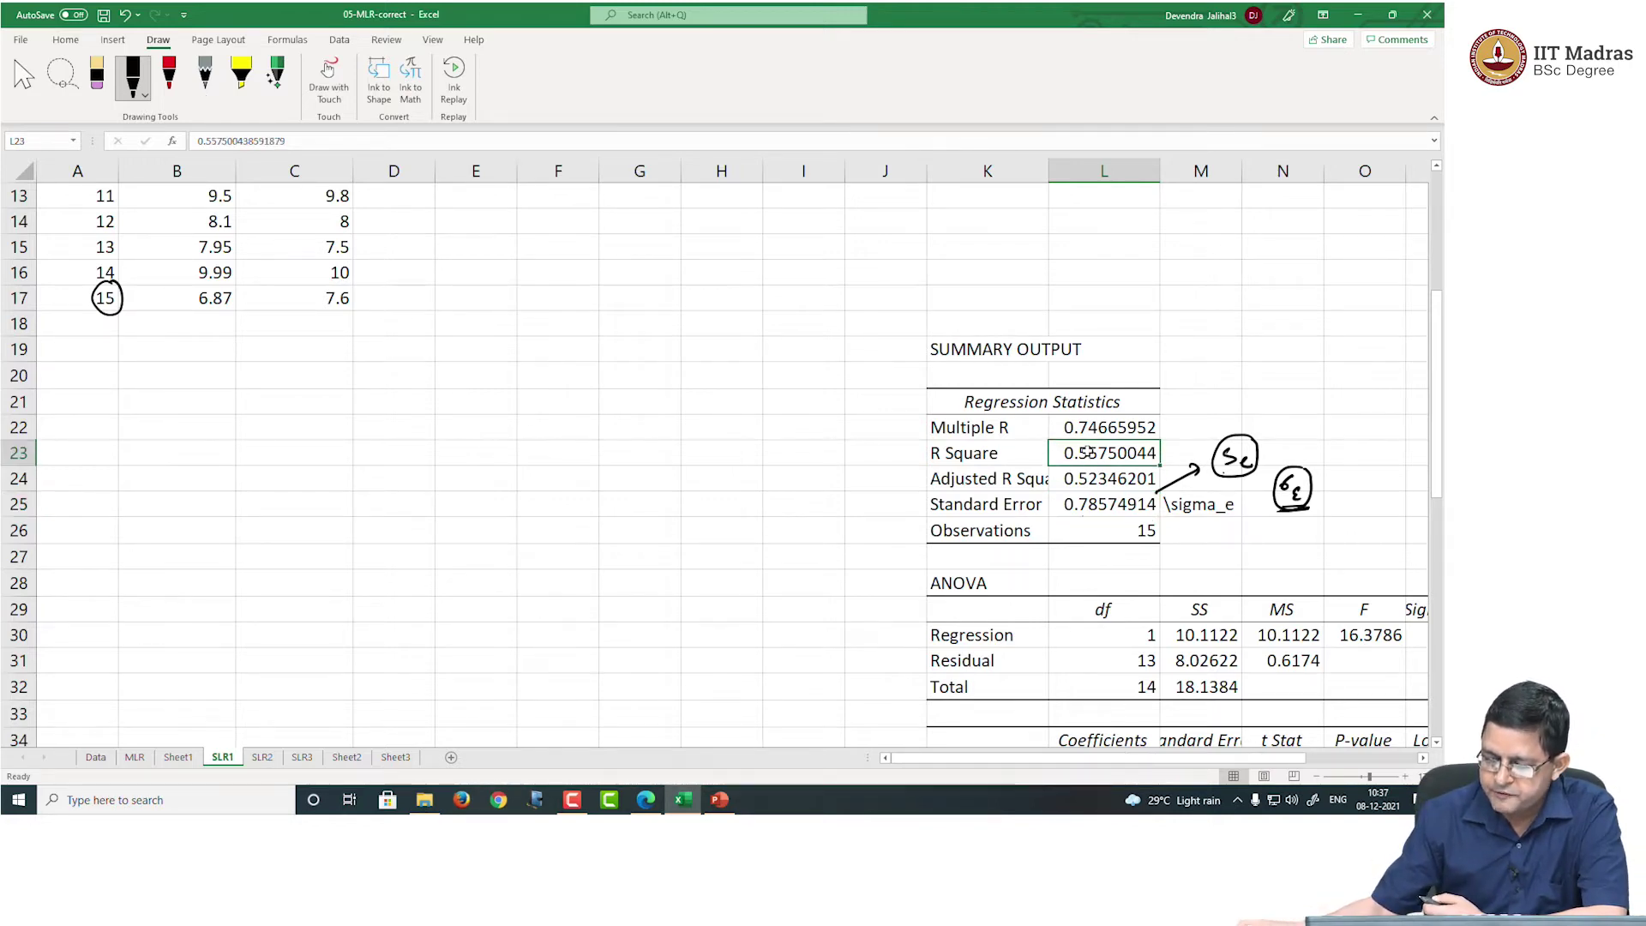
{"action": "left_click", "coordinate": [1094, 482]}
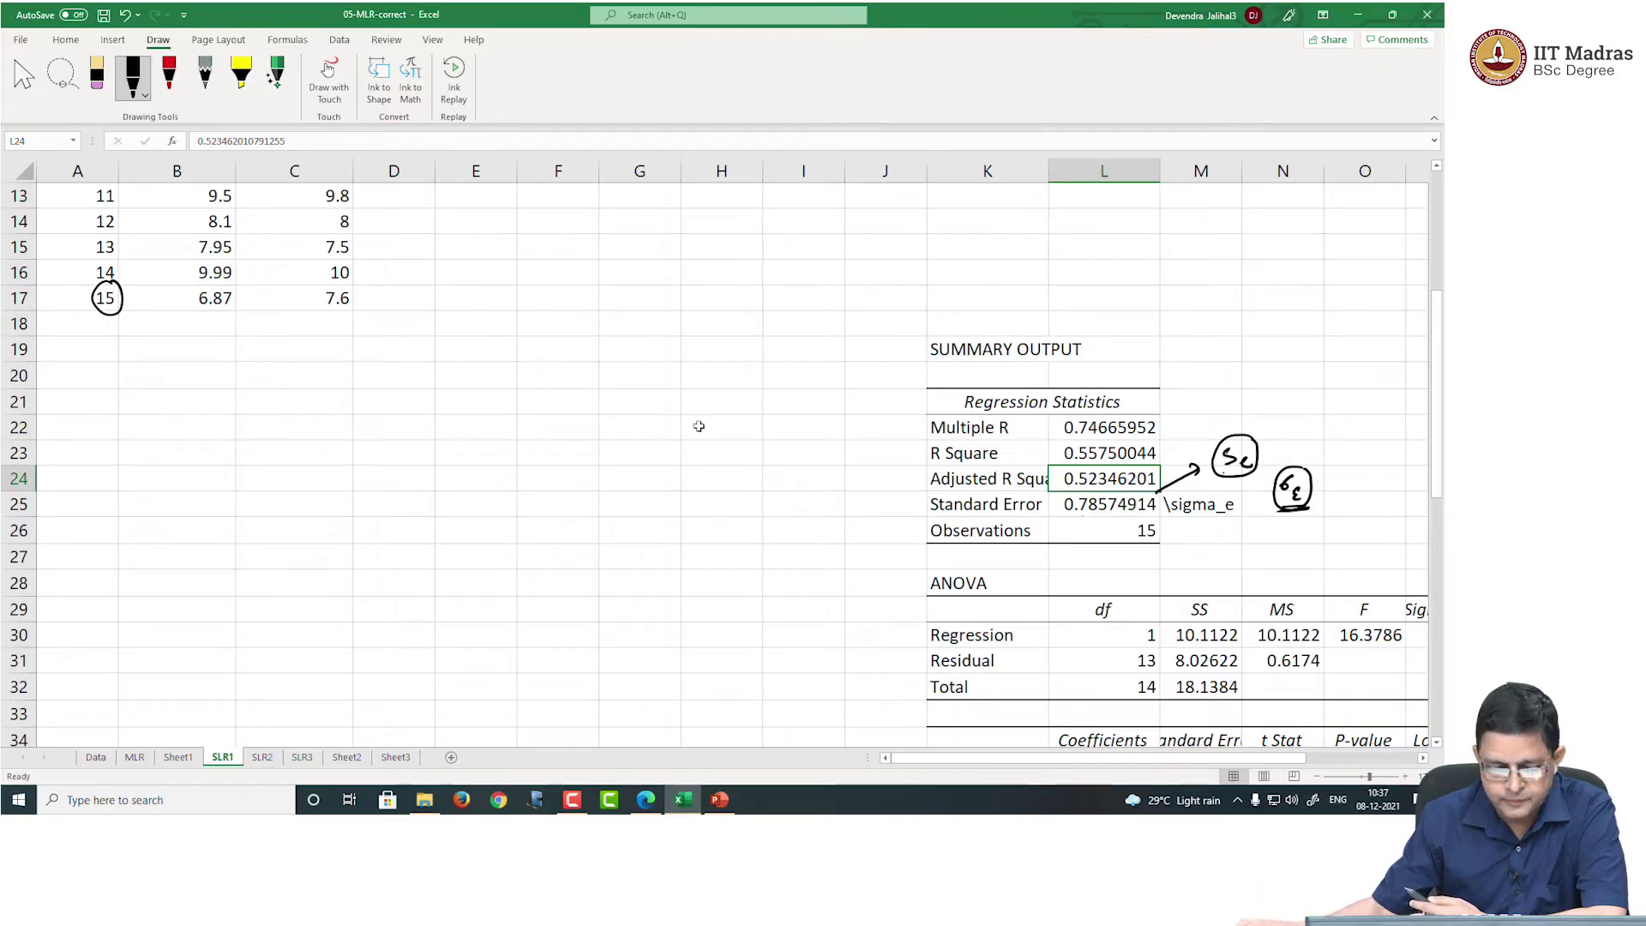
{"action": "left_click", "coordinate": [330, 297]}
{"action": "scroll", "coordinate": [330, 297], "scroll_direction": "up", "scroll_amount": 4}
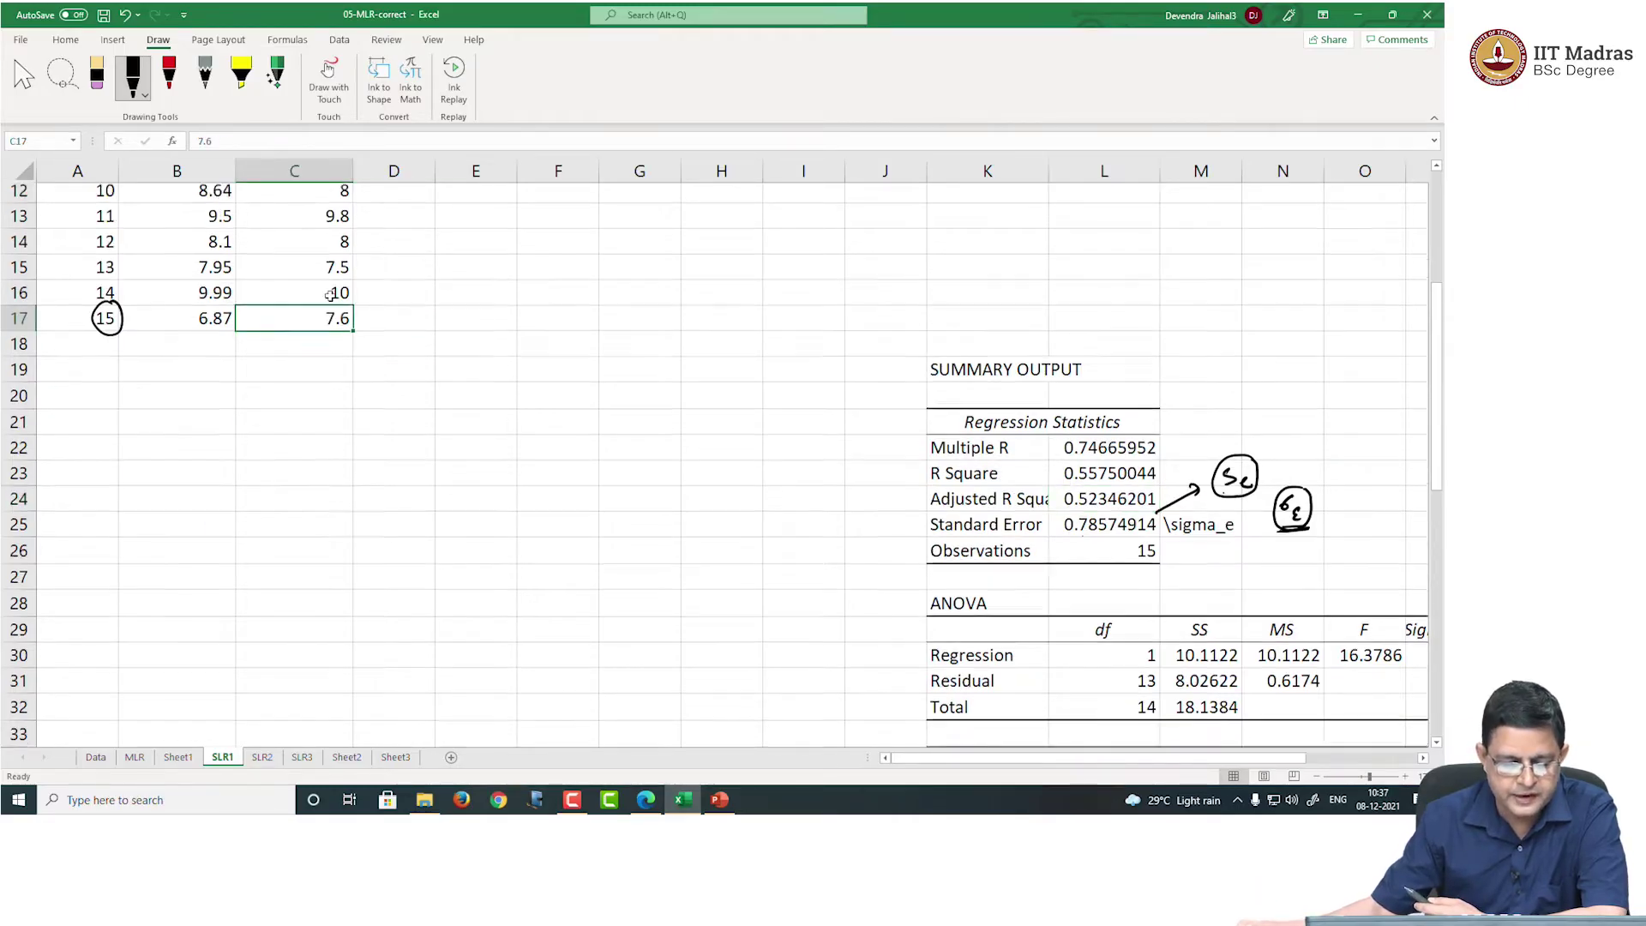
{"action": "left_click", "coordinate": [290, 219]}
{"action": "scroll", "coordinate": [680, 444], "scroll_direction": "down", "scroll_amount": 4}
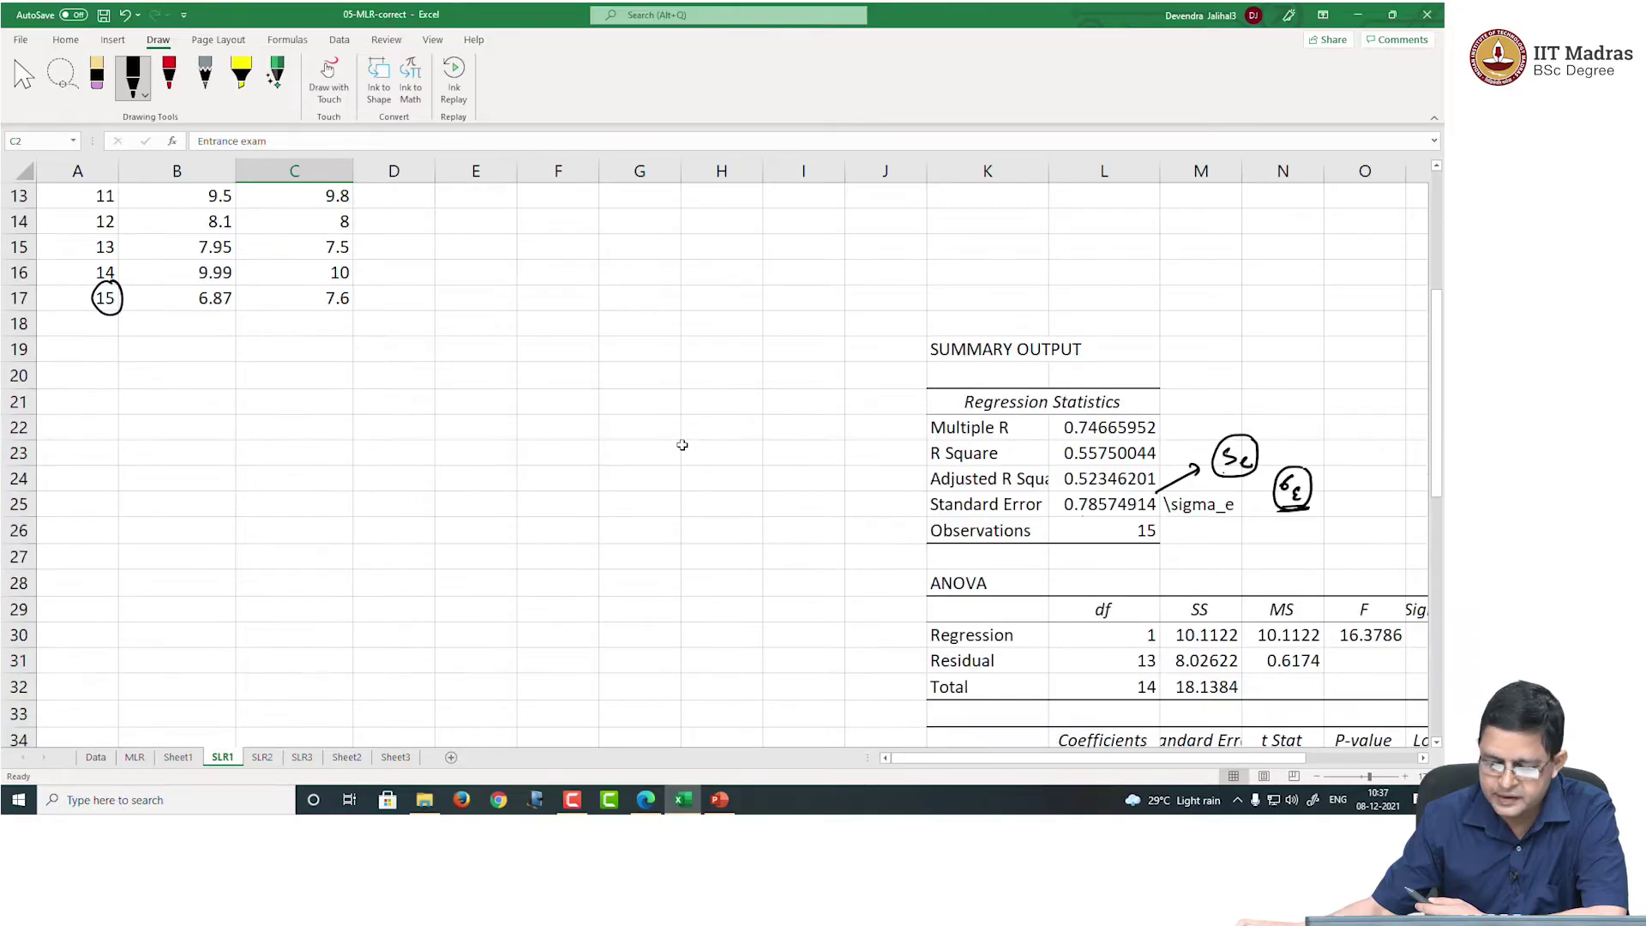
{"action": "left_click", "coordinate": [1083, 452]}
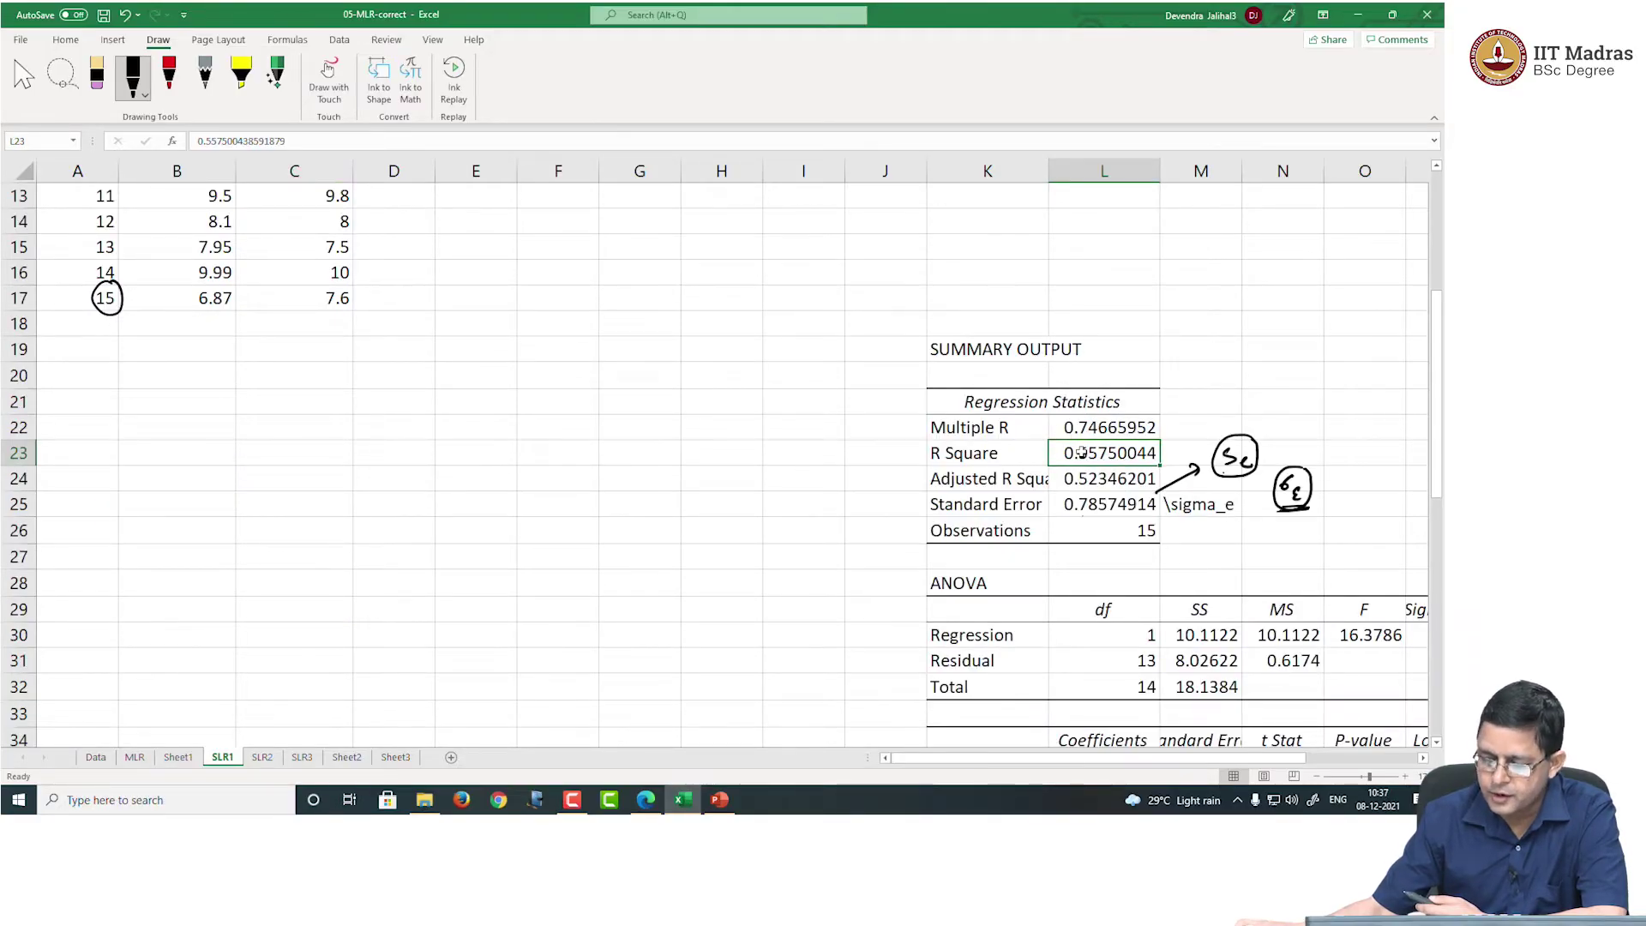
{"action": "left_click", "coordinate": [1109, 504]}
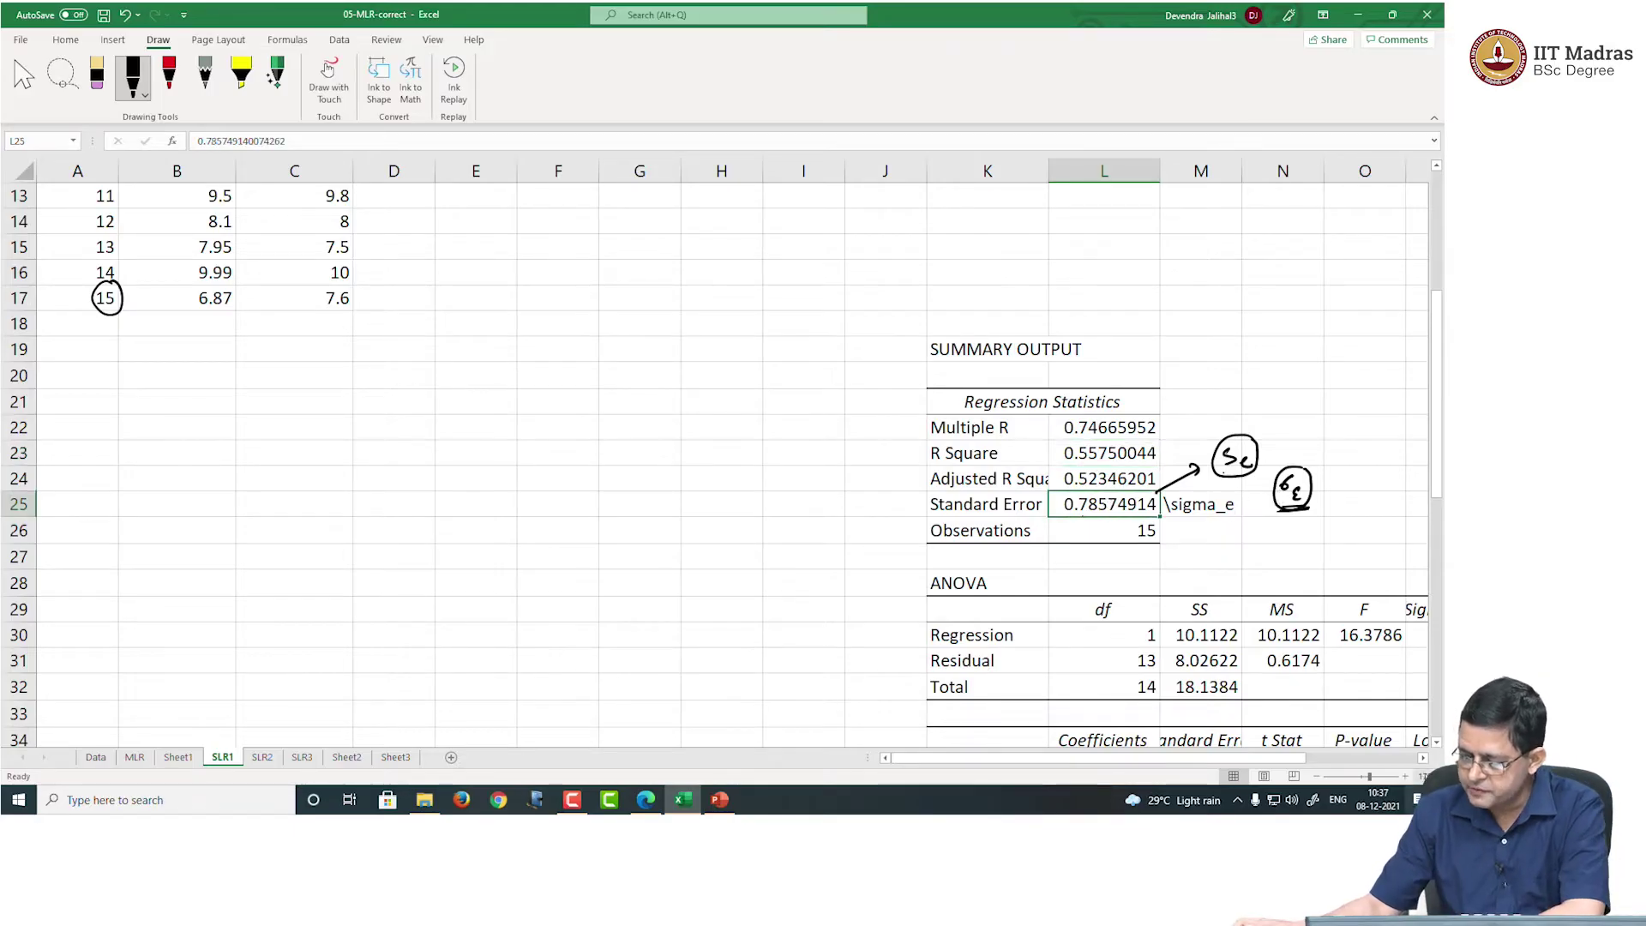
Circle the Significance F value in the ANOVA table and handwrite "p-value" beside it
{"action": "scroll", "coordinate": [1422, 761], "scroll_direction": "right", "scroll_amount": 3}
{"action": "scroll", "coordinate": [1286, 686], "scroll_direction": "down", "scroll_amount": 1}
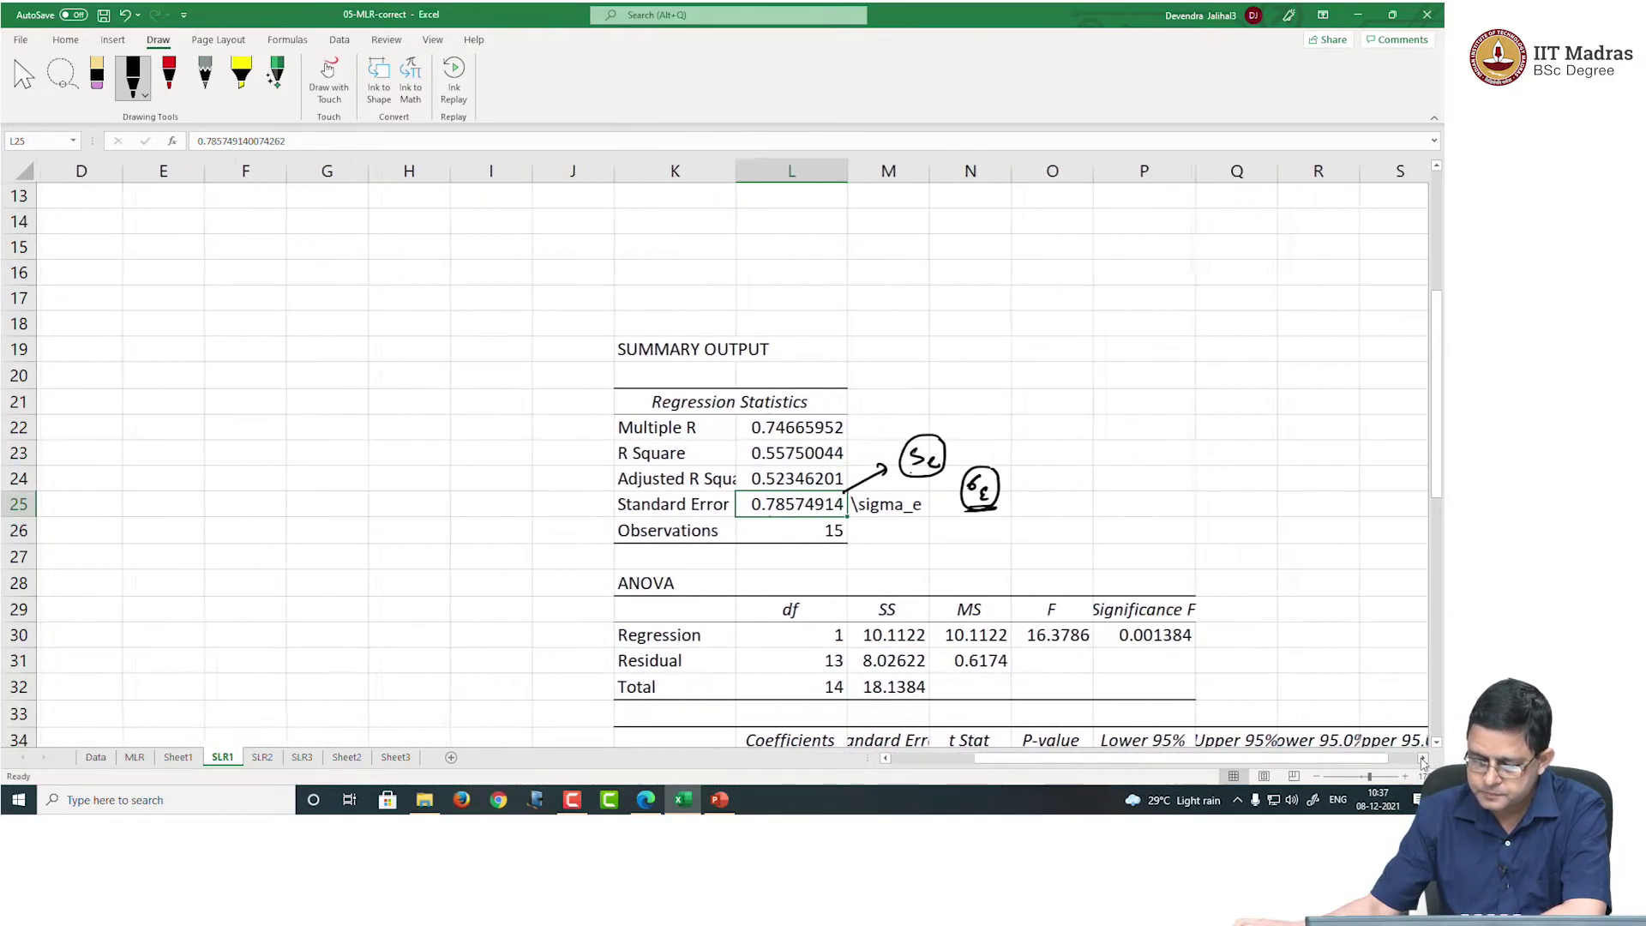
{"action": "scroll", "coordinate": [1256, 664], "scroll_direction": "down", "scroll_amount": 1}
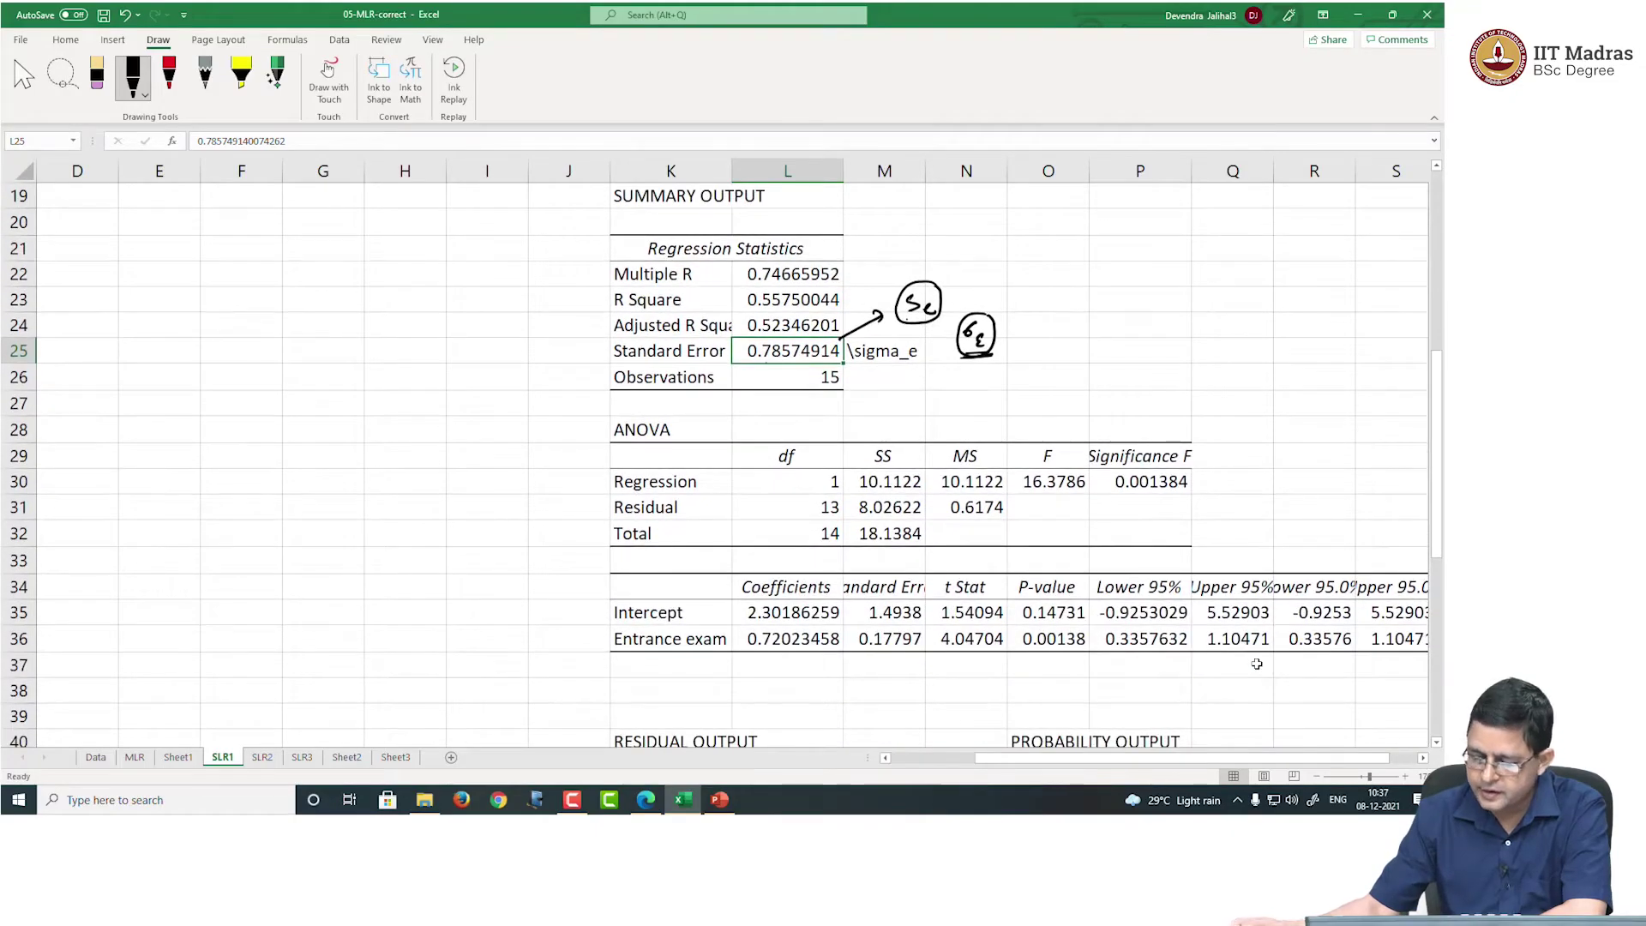
{"action": "left_click", "coordinate": [1141, 482]}
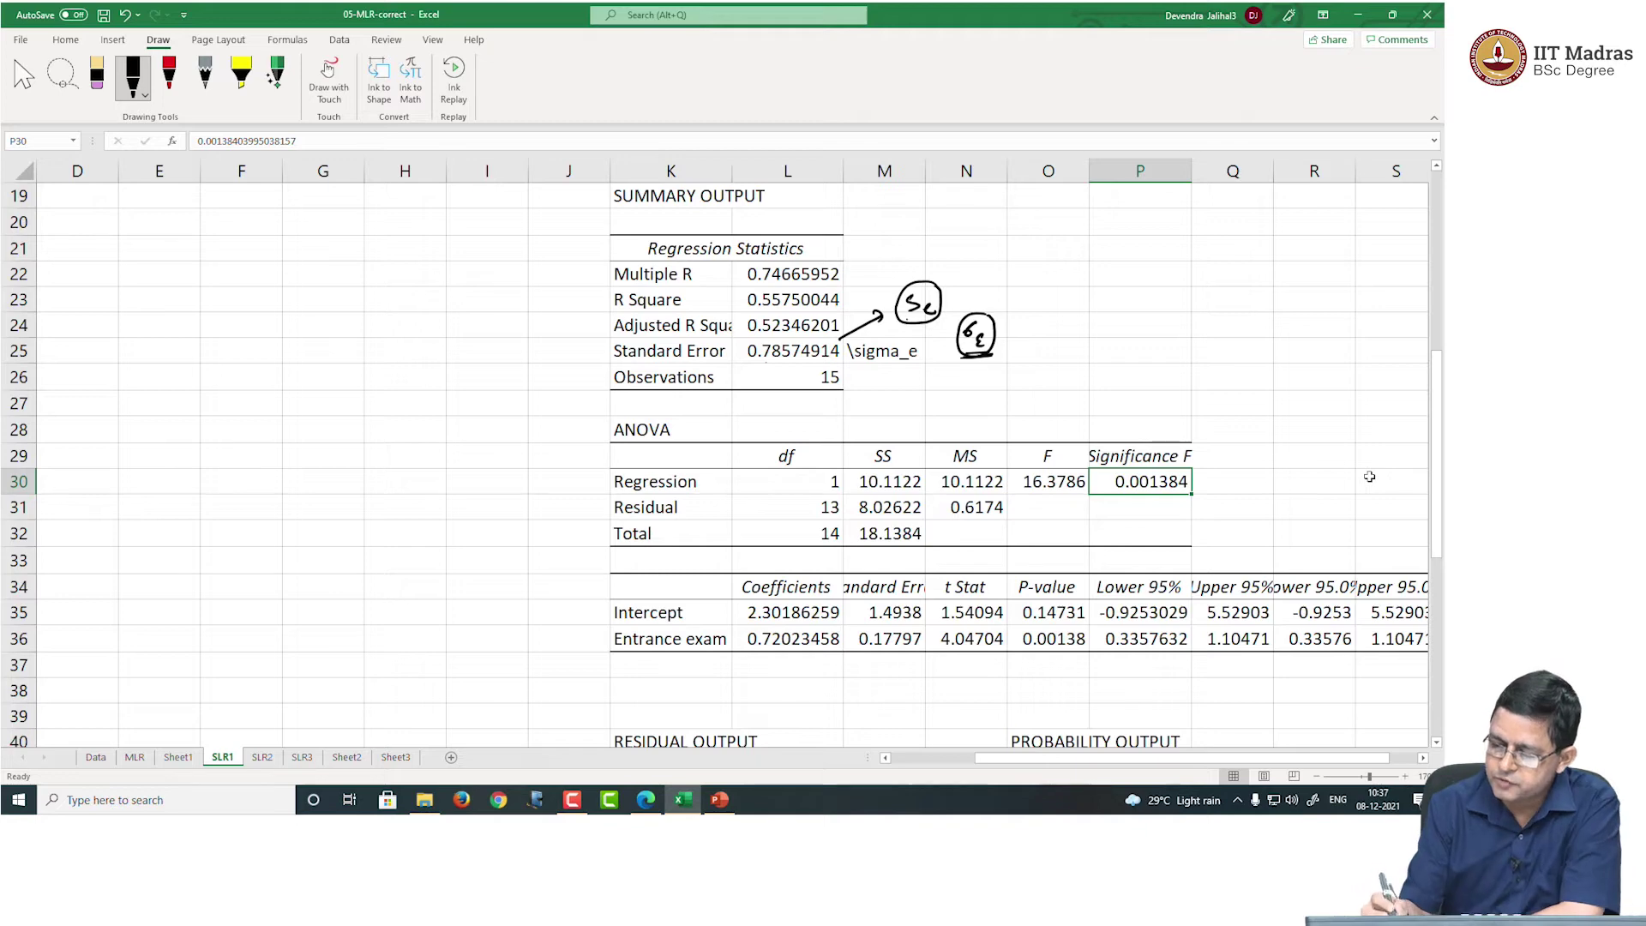
{"action": "mouse_move", "coordinate": [1173, 470]}
{"action": "left_mouse_down"}
{"action": "mouse_move", "coordinate": [1204, 474]}
{"action": "mouse_move", "coordinate": [1113, 486]}
{"action": "mouse_move", "coordinate": [1179, 504]}
{"action": "mouse_move", "coordinate": [1206, 476]}
{"action": "mouse_move", "coordinate": [1233, 491]}
{"action": "mouse_move", "coordinate": [1296, 470]}
{"action": "left_mouse_up"}
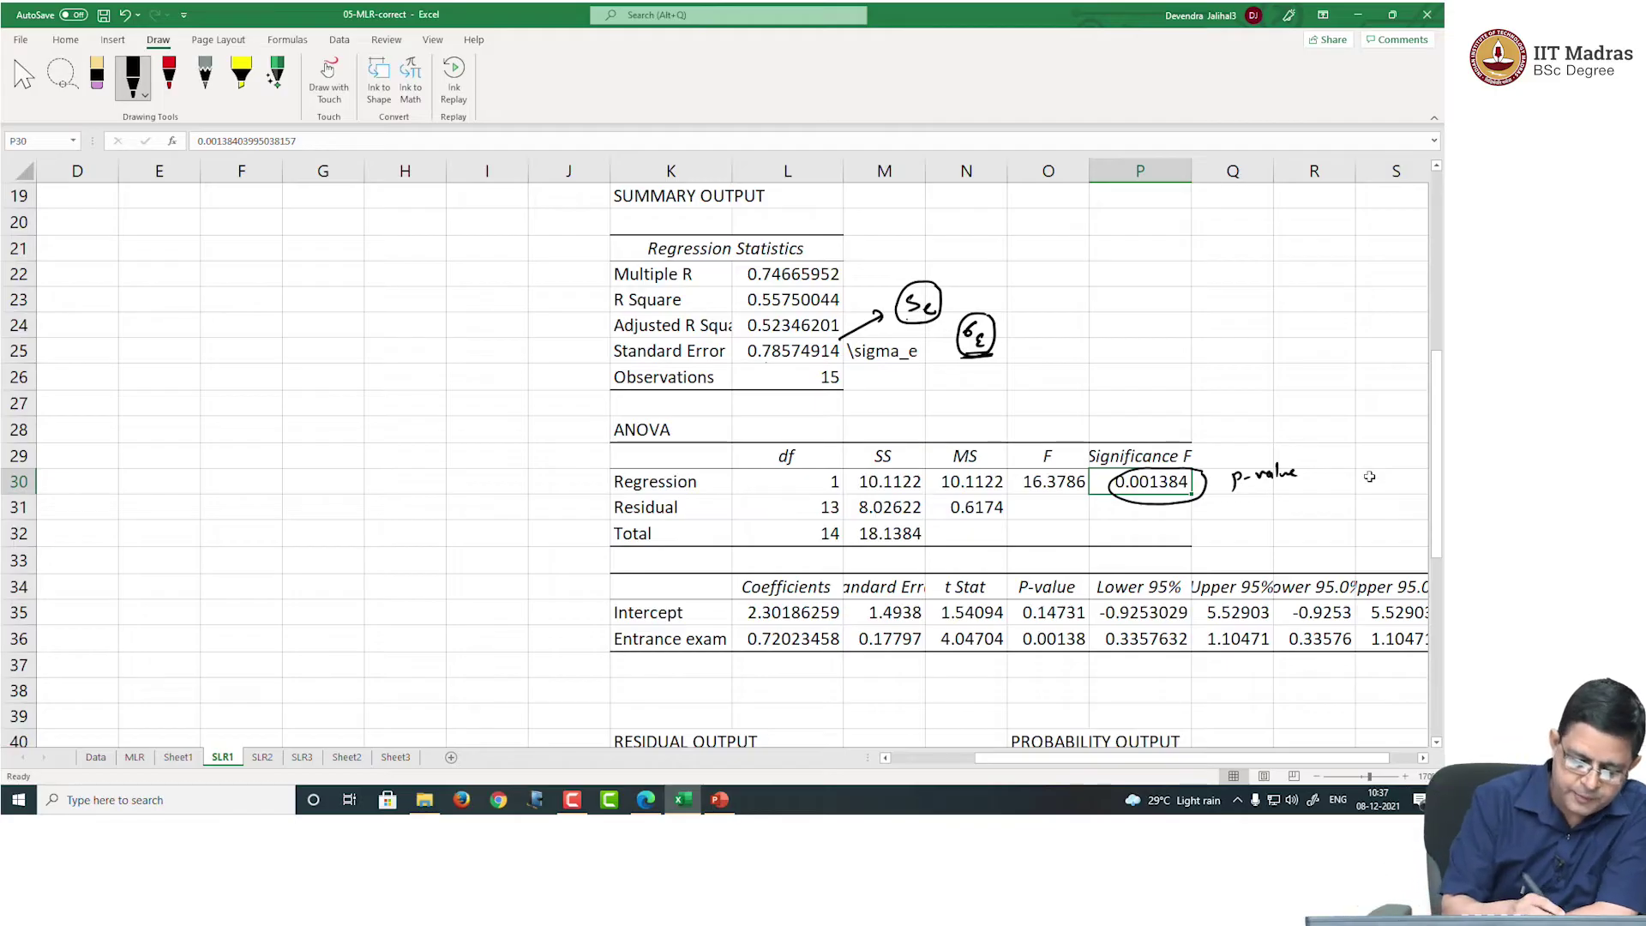
Handwrite the null hypothesis "H0: Regression is not significant" in the empty area beside the ANOVA table and underline H0
{"action": "mouse_move", "coordinate": [301, 544]}
{"action": "left_mouse_down"}
{"action": "mouse_move", "coordinate": [323, 550]}
{"action": "mouse_move", "coordinate": [494, 418]}
{"action": "left_mouse_up"}
{"action": "mouse_move", "coordinate": [503, 426]}
{"action": "left_mouse_down"}
{"action": "mouse_move", "coordinate": [520, 391]}
{"action": "mouse_move", "coordinate": [560, 374]}
{"action": "left_mouse_up"}
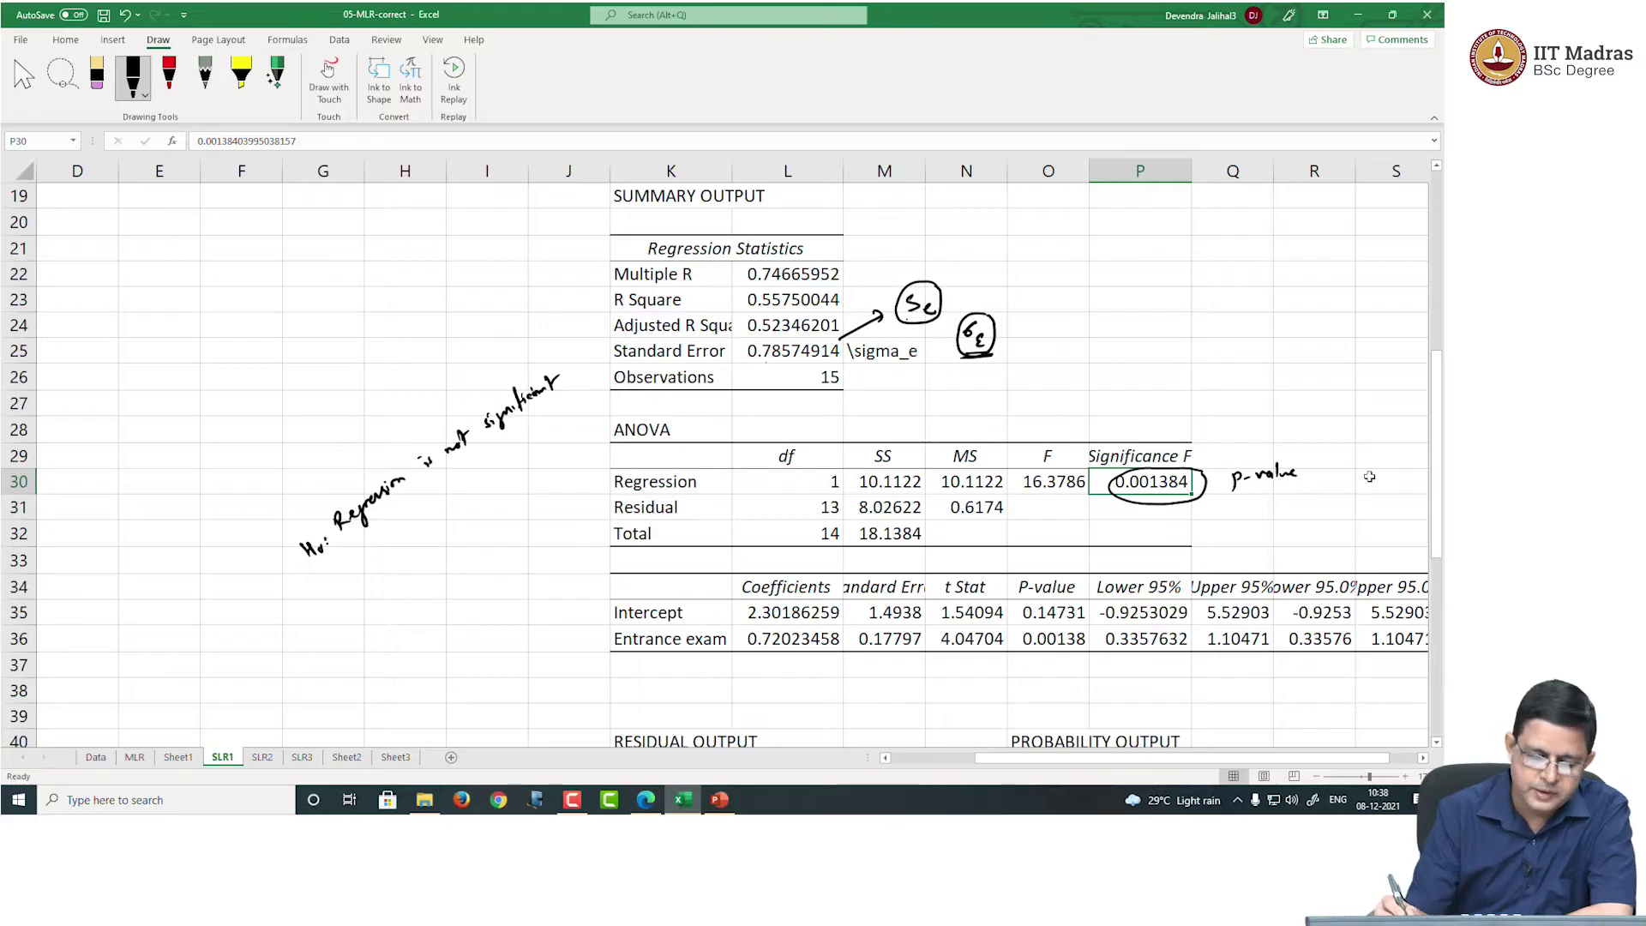
{"action": "left_click_drag", "start_coordinate": [314, 567], "coordinate": [332, 556]}
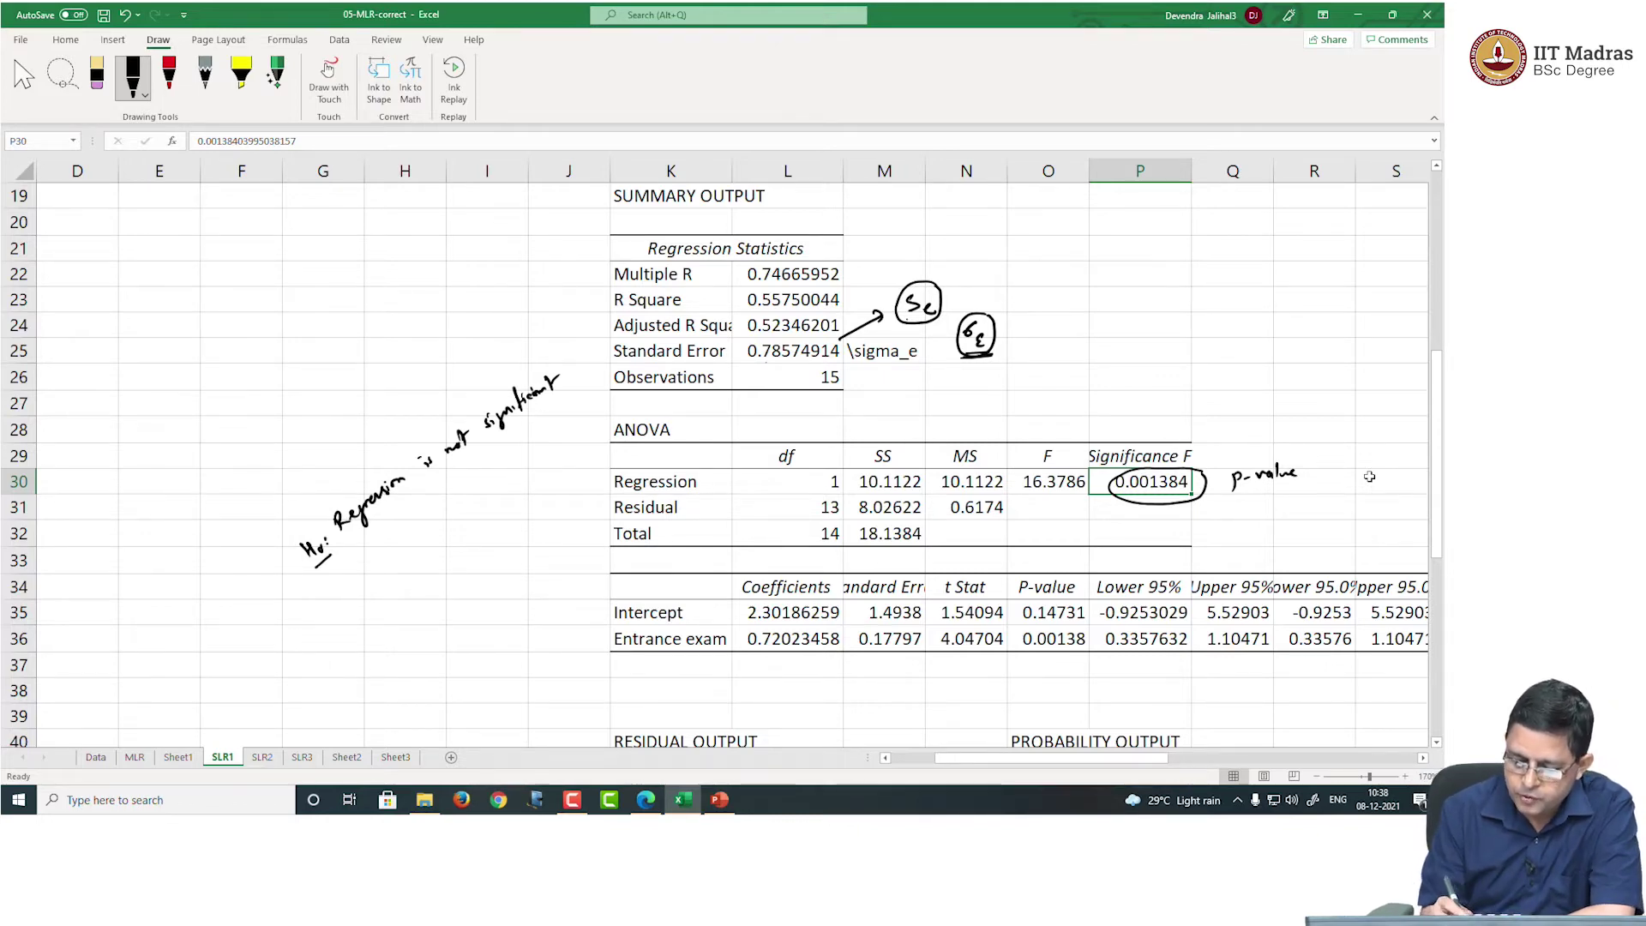
Box the Entrance exam coefficient, annotate it "b1 ⇒ β1 → marginal slope", and circle the P-value in the same row
{"action": "mouse_move", "coordinate": [842, 625]}
{"action": "left_mouse_down"}
{"action": "mouse_move", "coordinate": [751, 628]}
{"action": "mouse_move", "coordinate": [748, 659]}
{"action": "mouse_move", "coordinate": [852, 656]}
{"action": "mouse_move", "coordinate": [847, 624]}
{"action": "mouse_move", "coordinate": [788, 686]}
{"action": "left_mouse_up"}
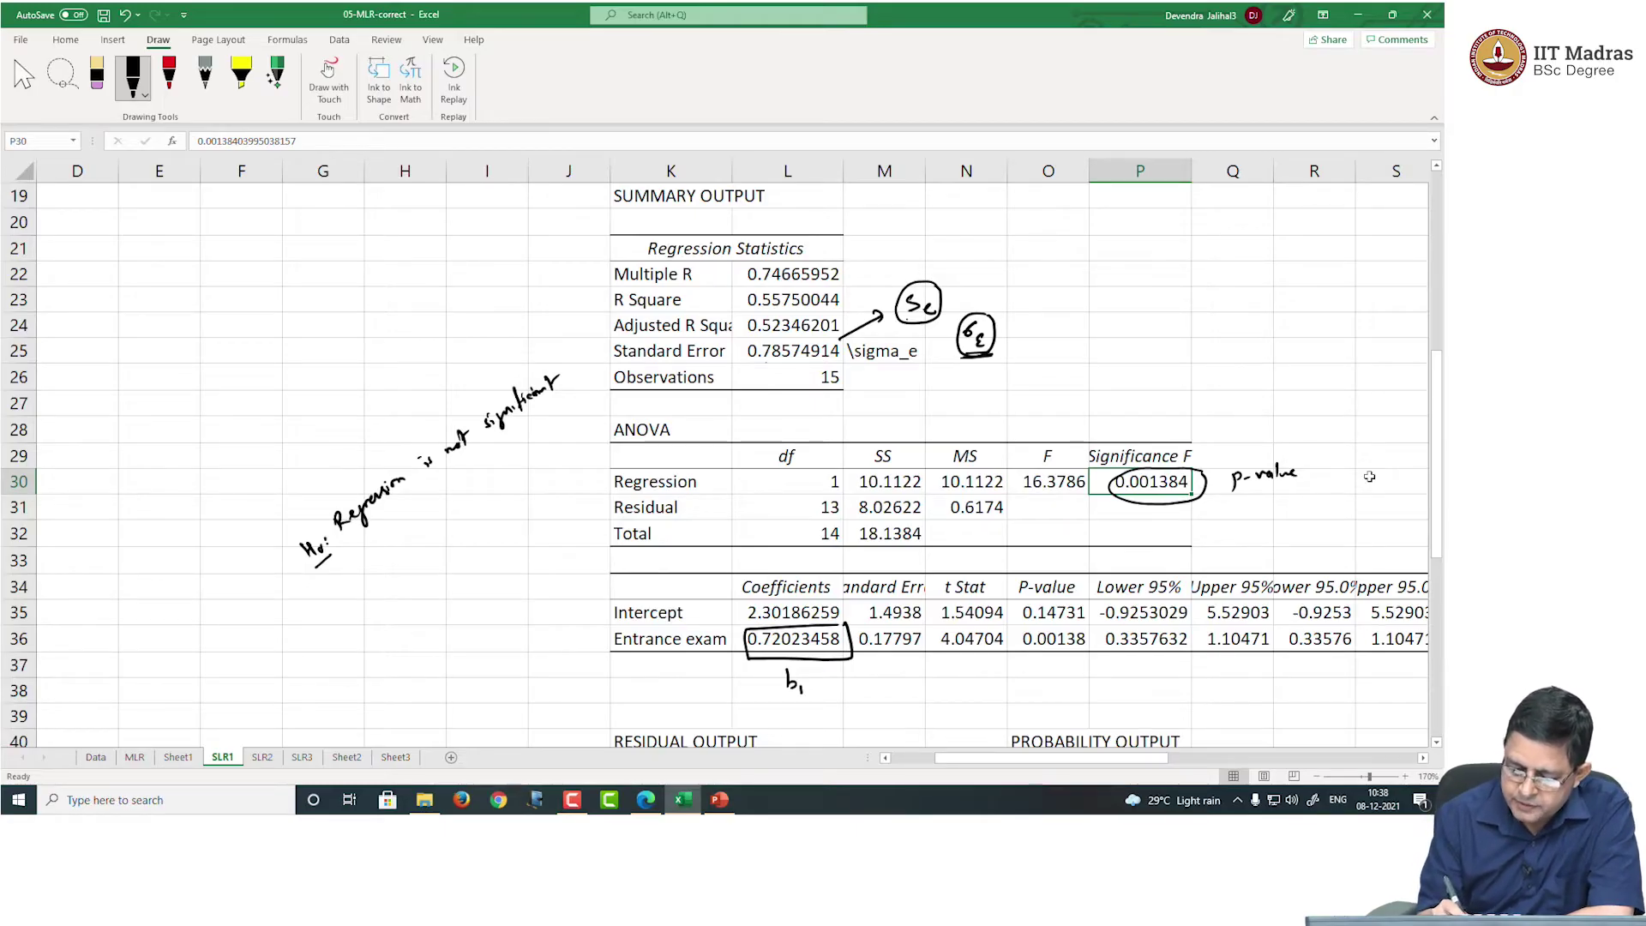
{"action": "mouse_move", "coordinate": [809, 683]}
{"action": "left_mouse_down"}
{"action": "mouse_move", "coordinate": [855, 674]}
{"action": "mouse_move", "coordinate": [861, 688]}
{"action": "left_mouse_up"}
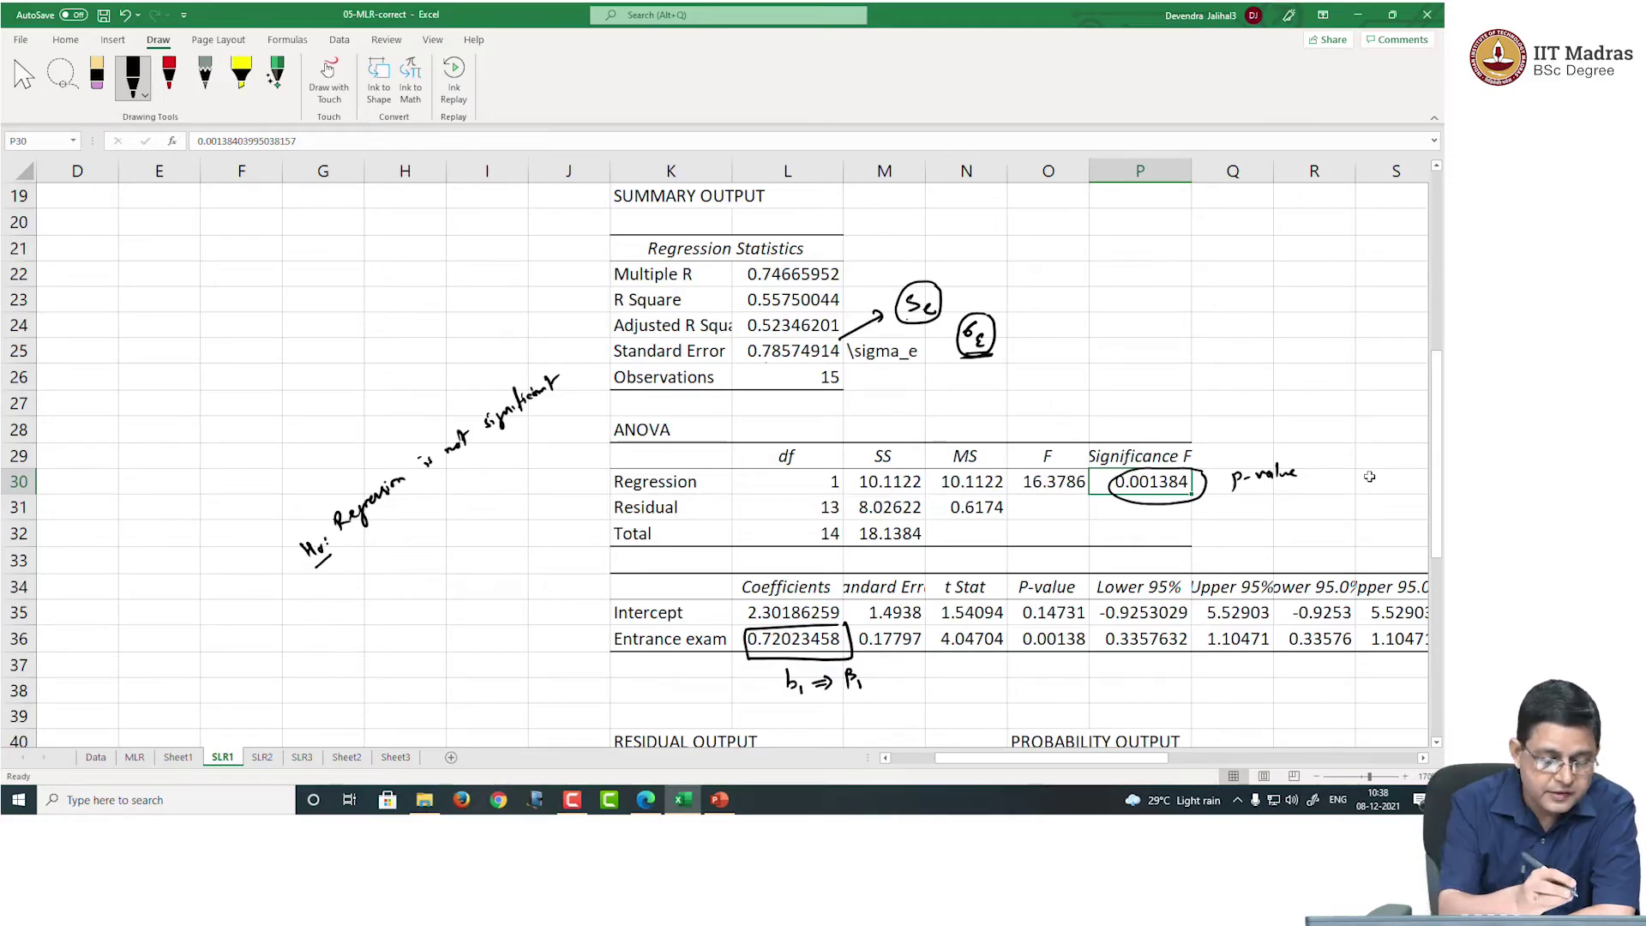
{"action": "left_click_drag", "start_coordinate": [872, 678], "coordinate": [942, 689]}
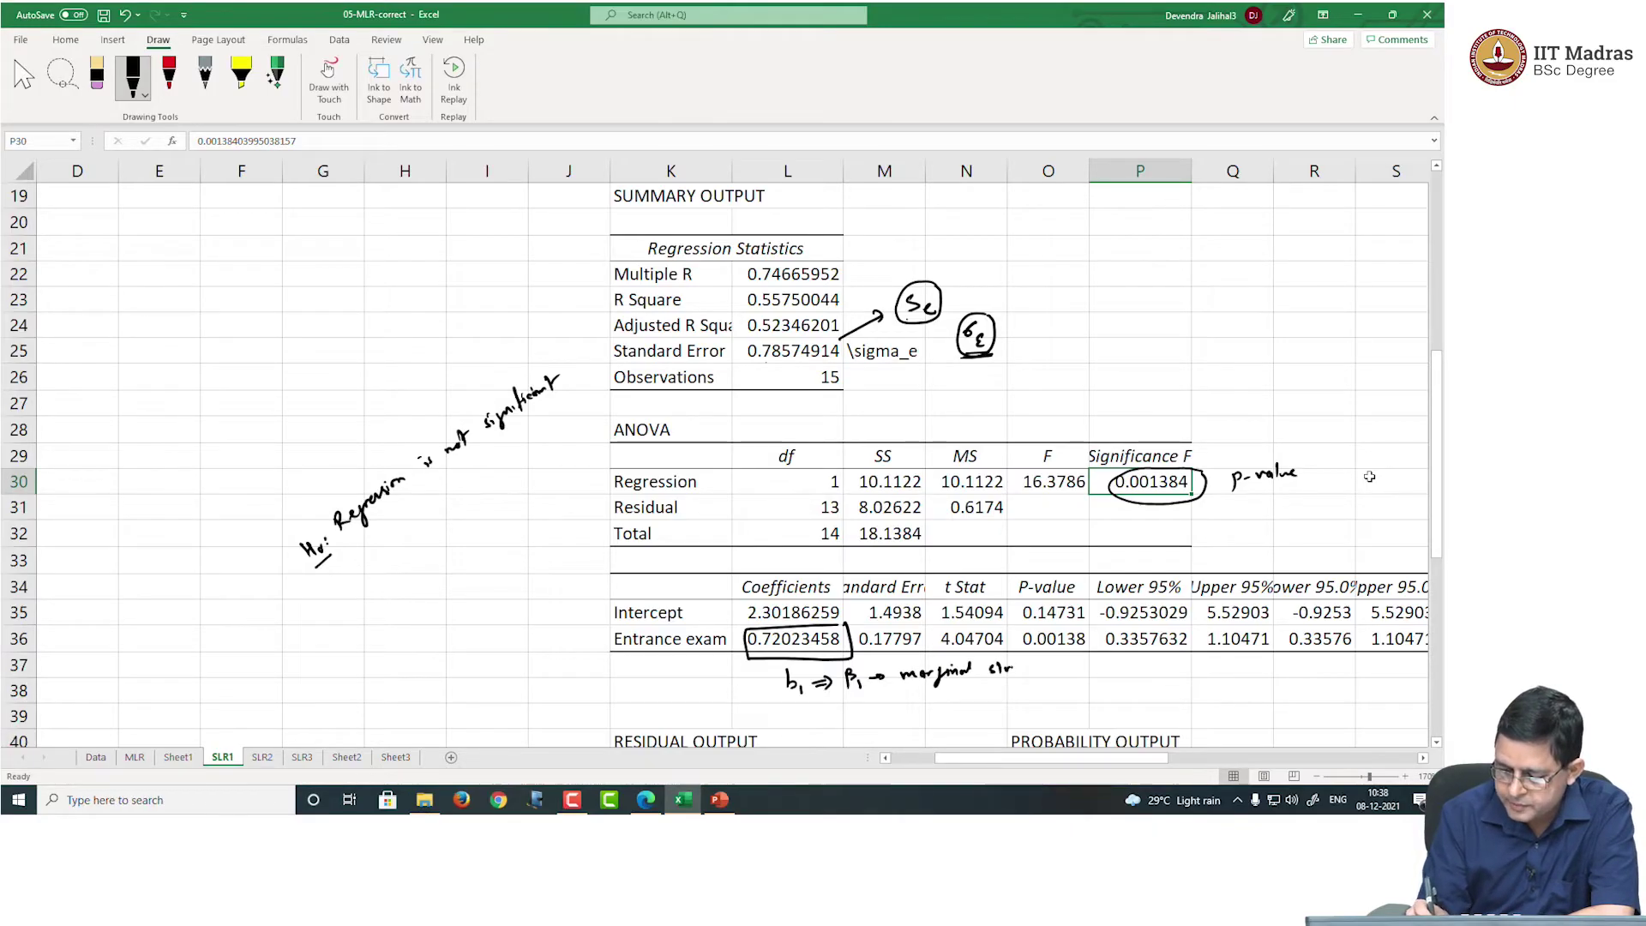
{"action": "left_click_drag", "start_coordinate": [1005, 672], "coordinate": [1018, 683]}
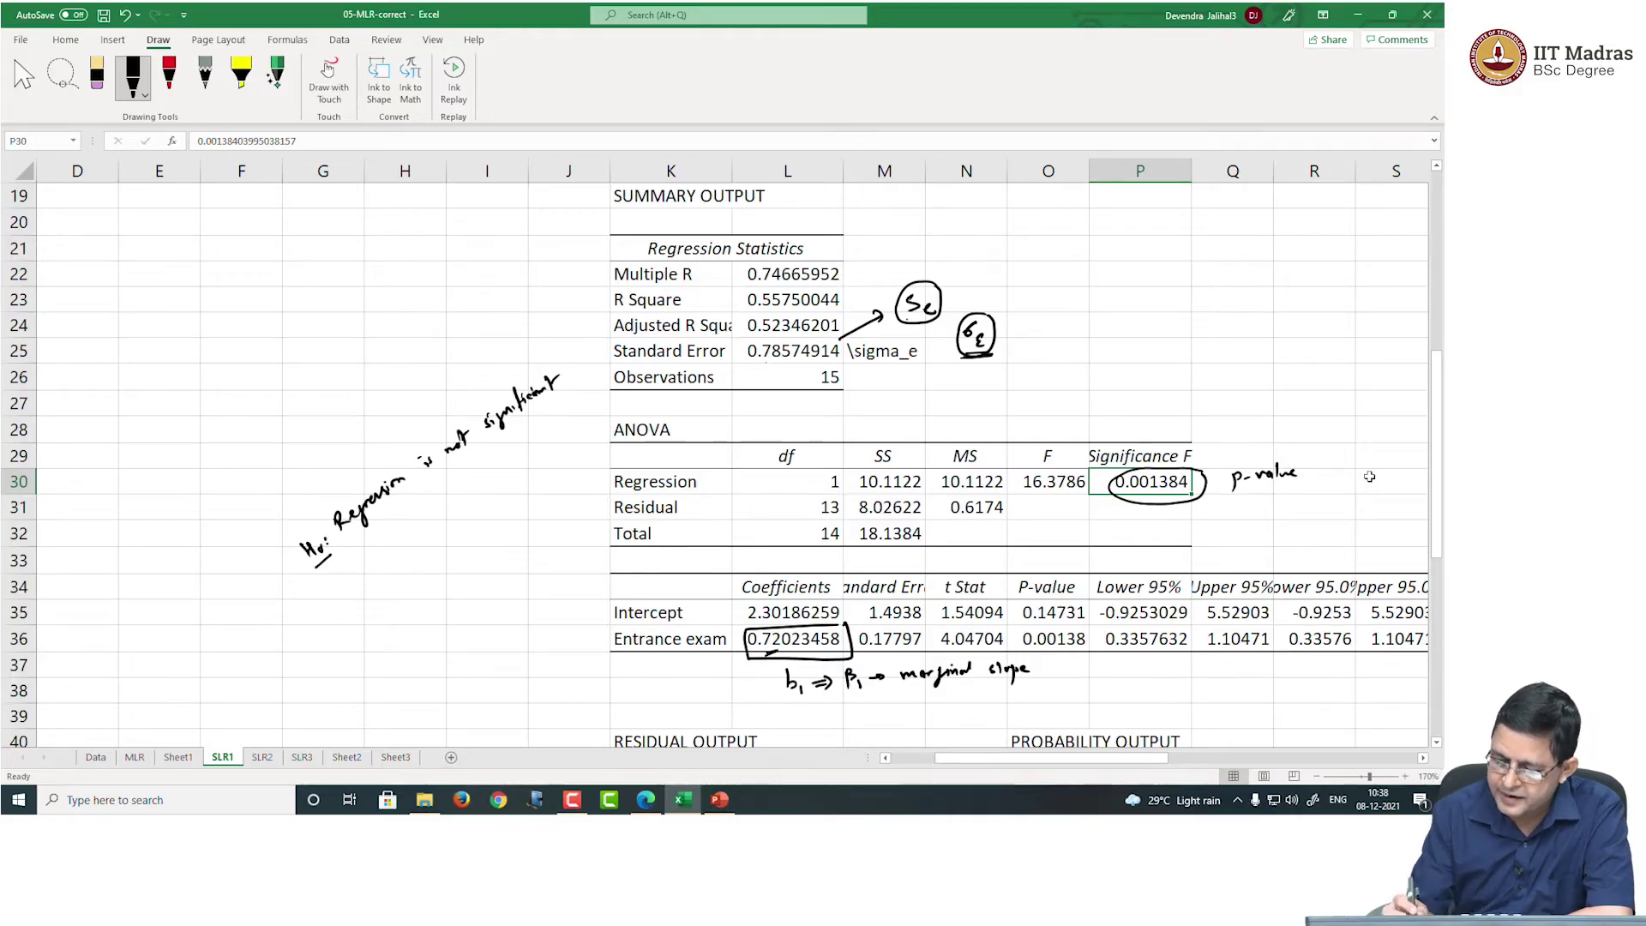
{"action": "mouse_move", "coordinate": [1022, 652]}
{"action": "left_mouse_down"}
{"action": "mouse_move", "coordinate": [1088, 633]}
{"action": "mouse_move", "coordinate": [1018, 631]}
{"action": "left_mouse_up"}
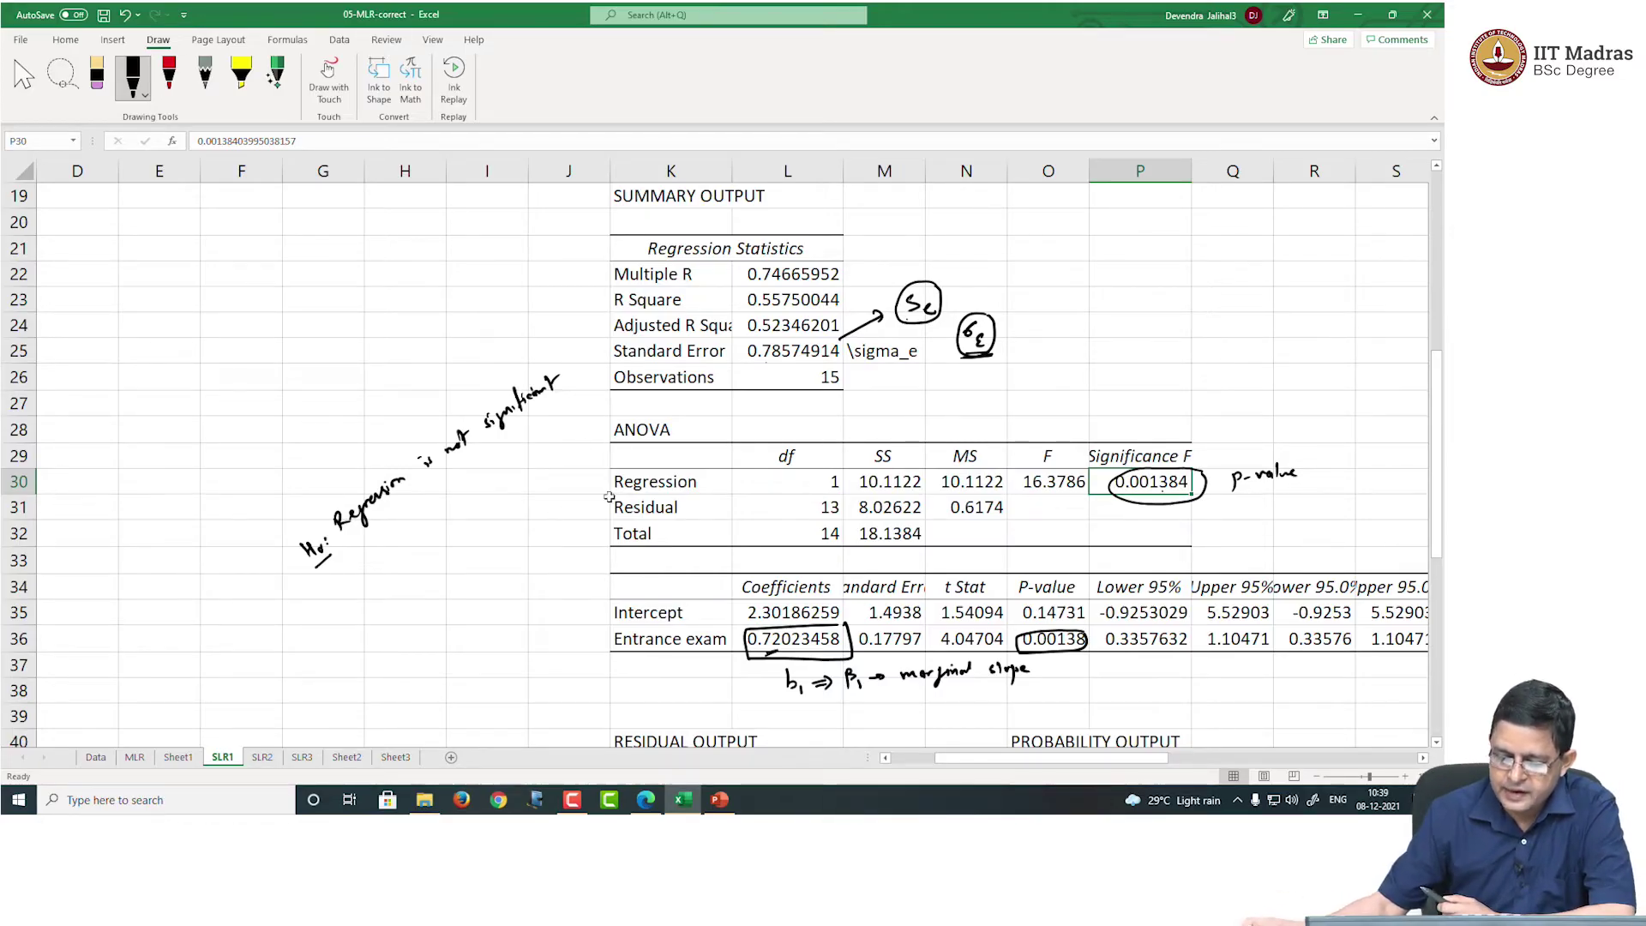
{"action": "left_click", "coordinate": [676, 639]}
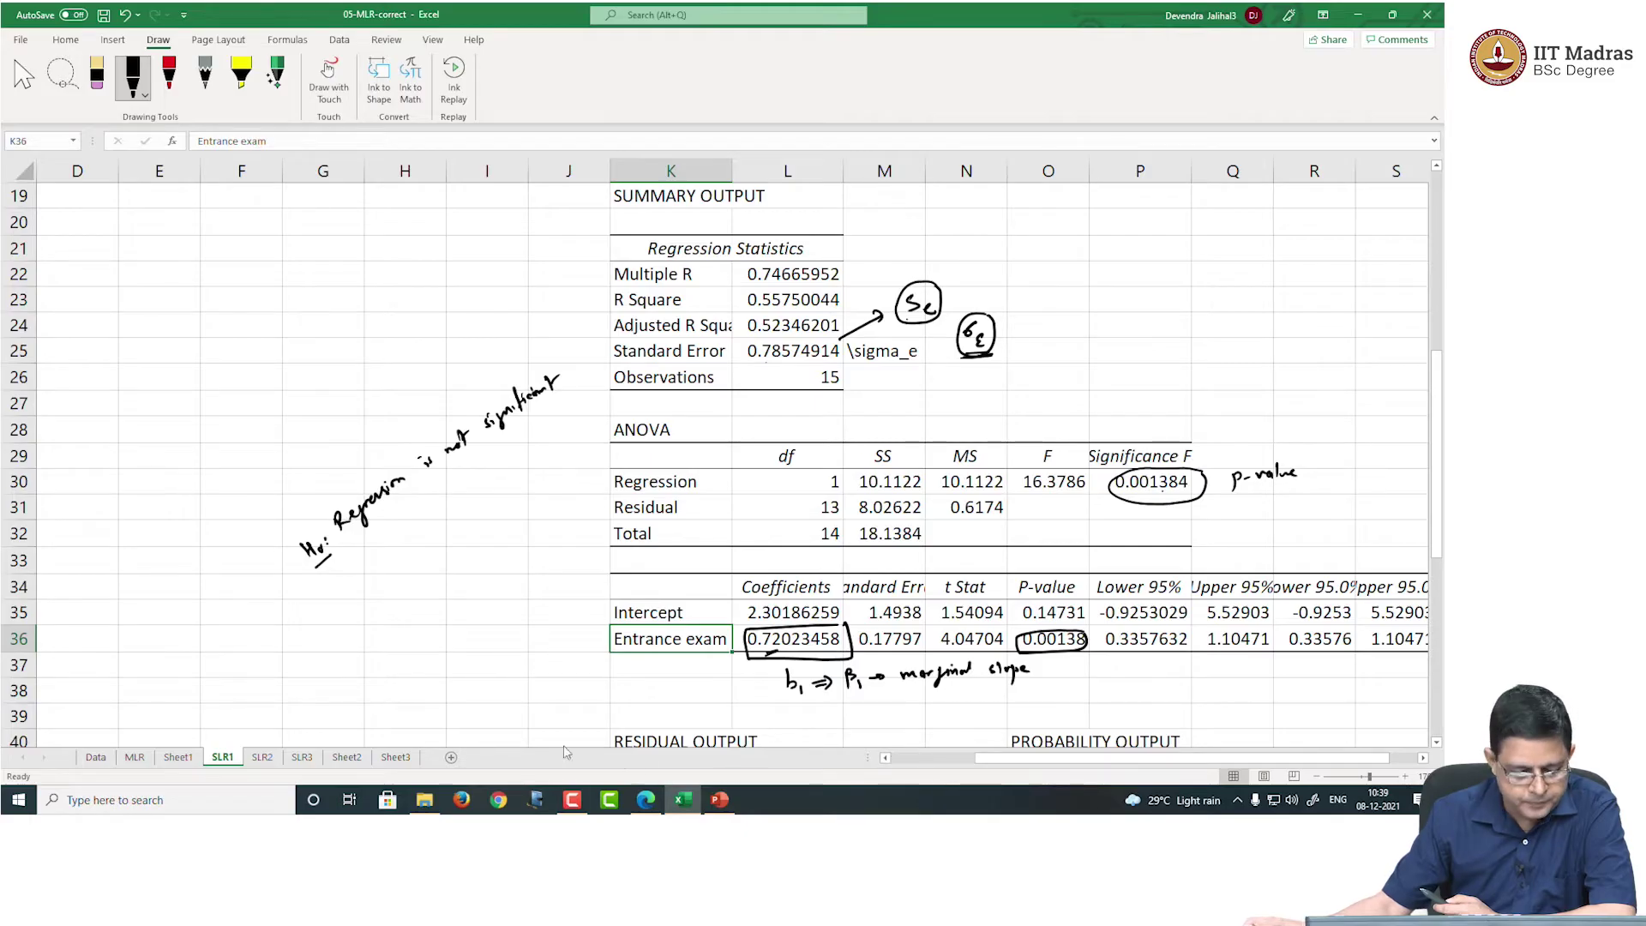
Review the GPA at college, Entrance exam and interview values in rows 3 to 17 of the Data sheet
{"action": "left_click", "coordinate": [99, 758]}
{"action": "left_click", "coordinate": [471, 232]}
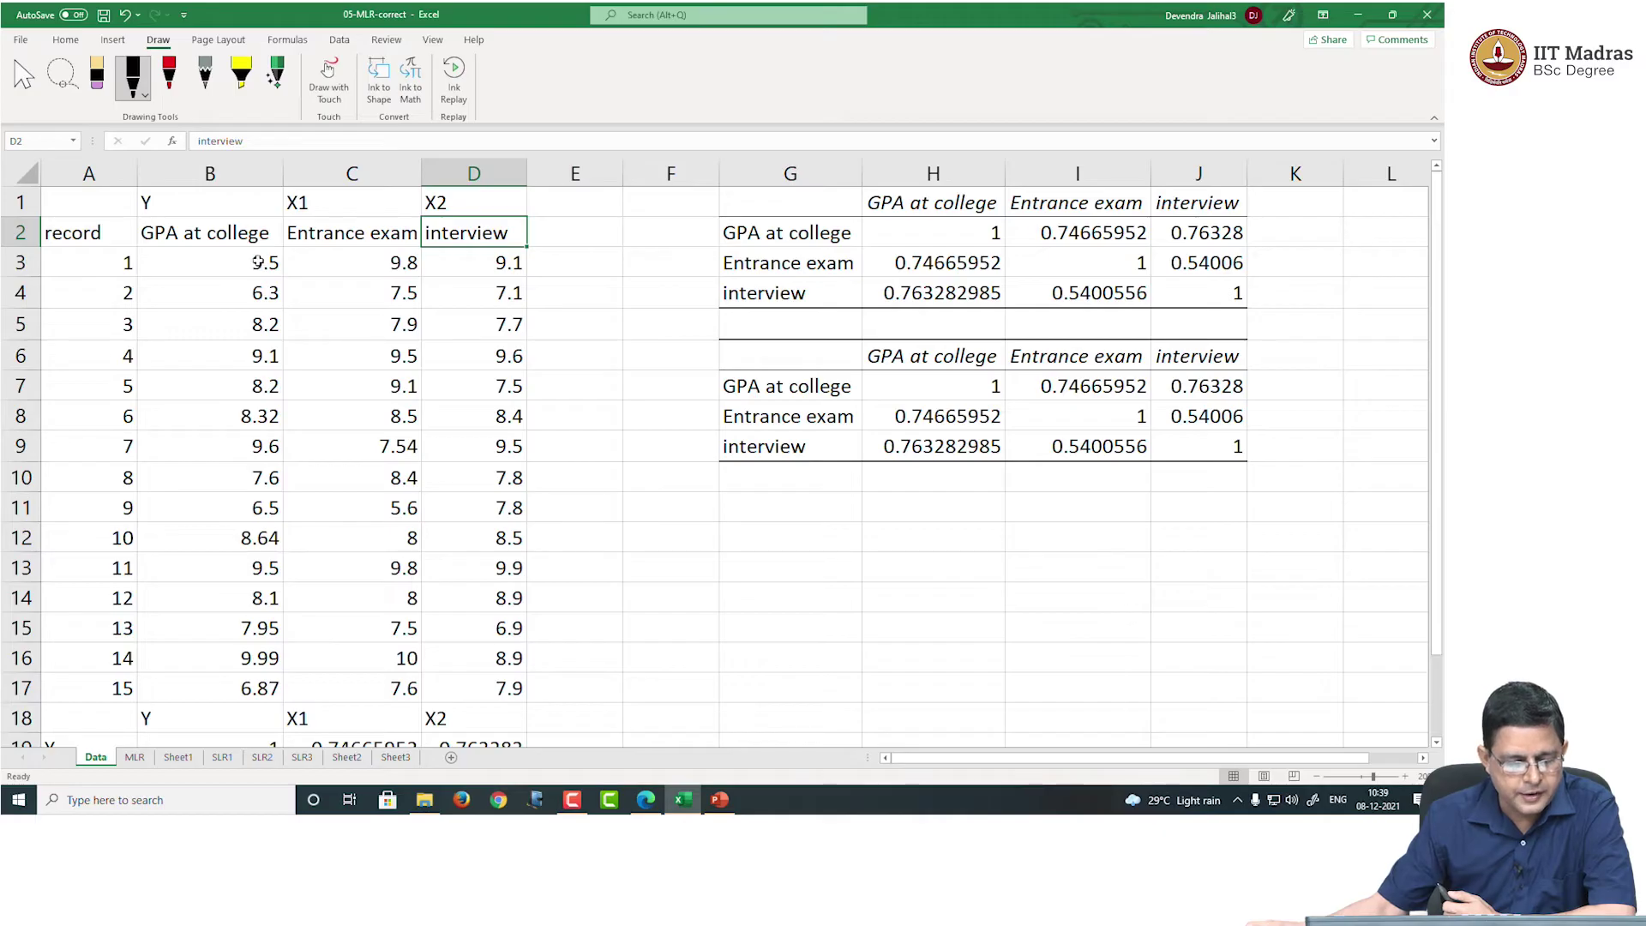
{"action": "left_click_drag", "start_coordinate": [257, 262], "coordinate": [264, 687]}
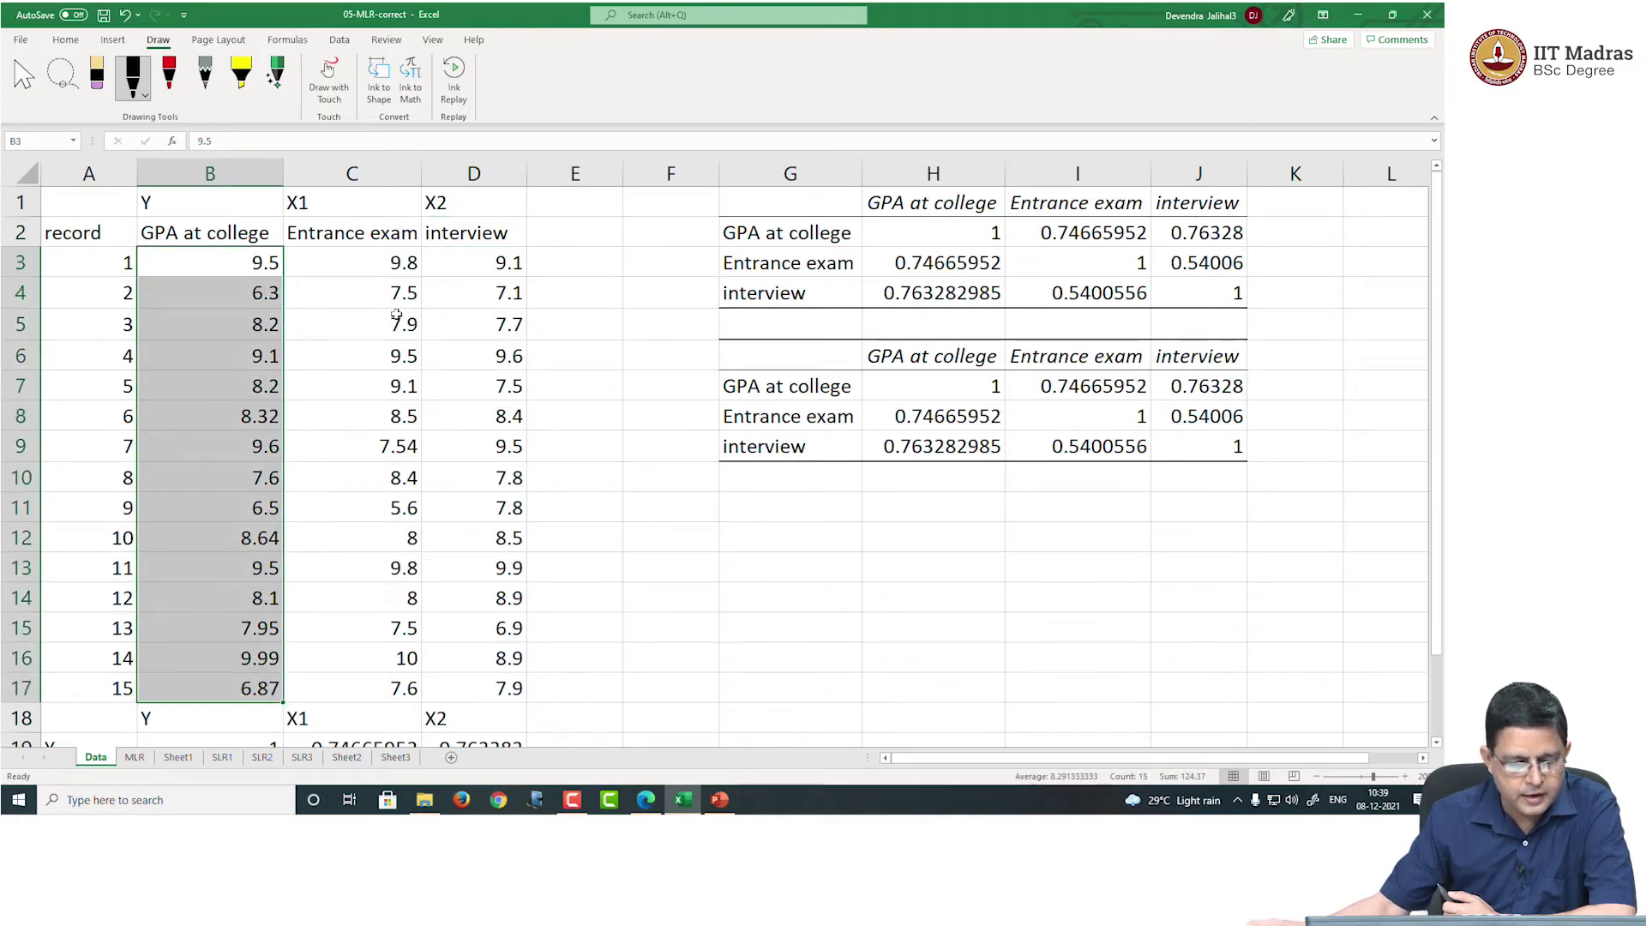
{"action": "left_click_drag", "start_coordinate": [396, 263], "coordinate": [396, 686]}
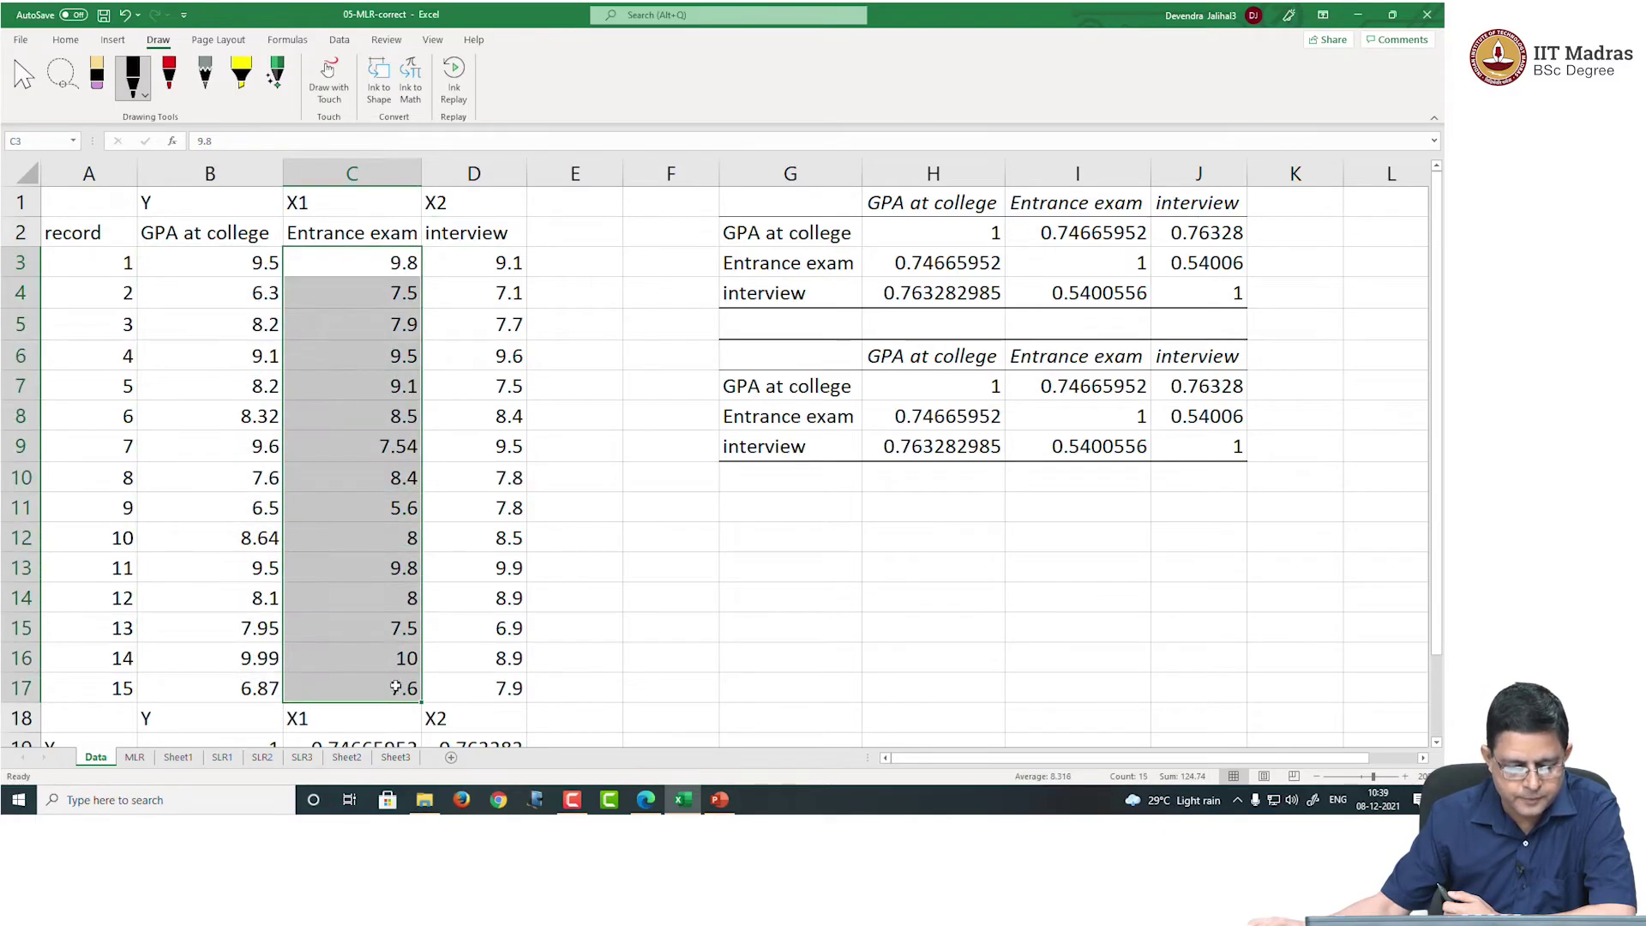
{"action": "left_click_drag", "start_coordinate": [477, 263], "coordinate": [496, 684]}
{"action": "left_click", "coordinate": [606, 645]}
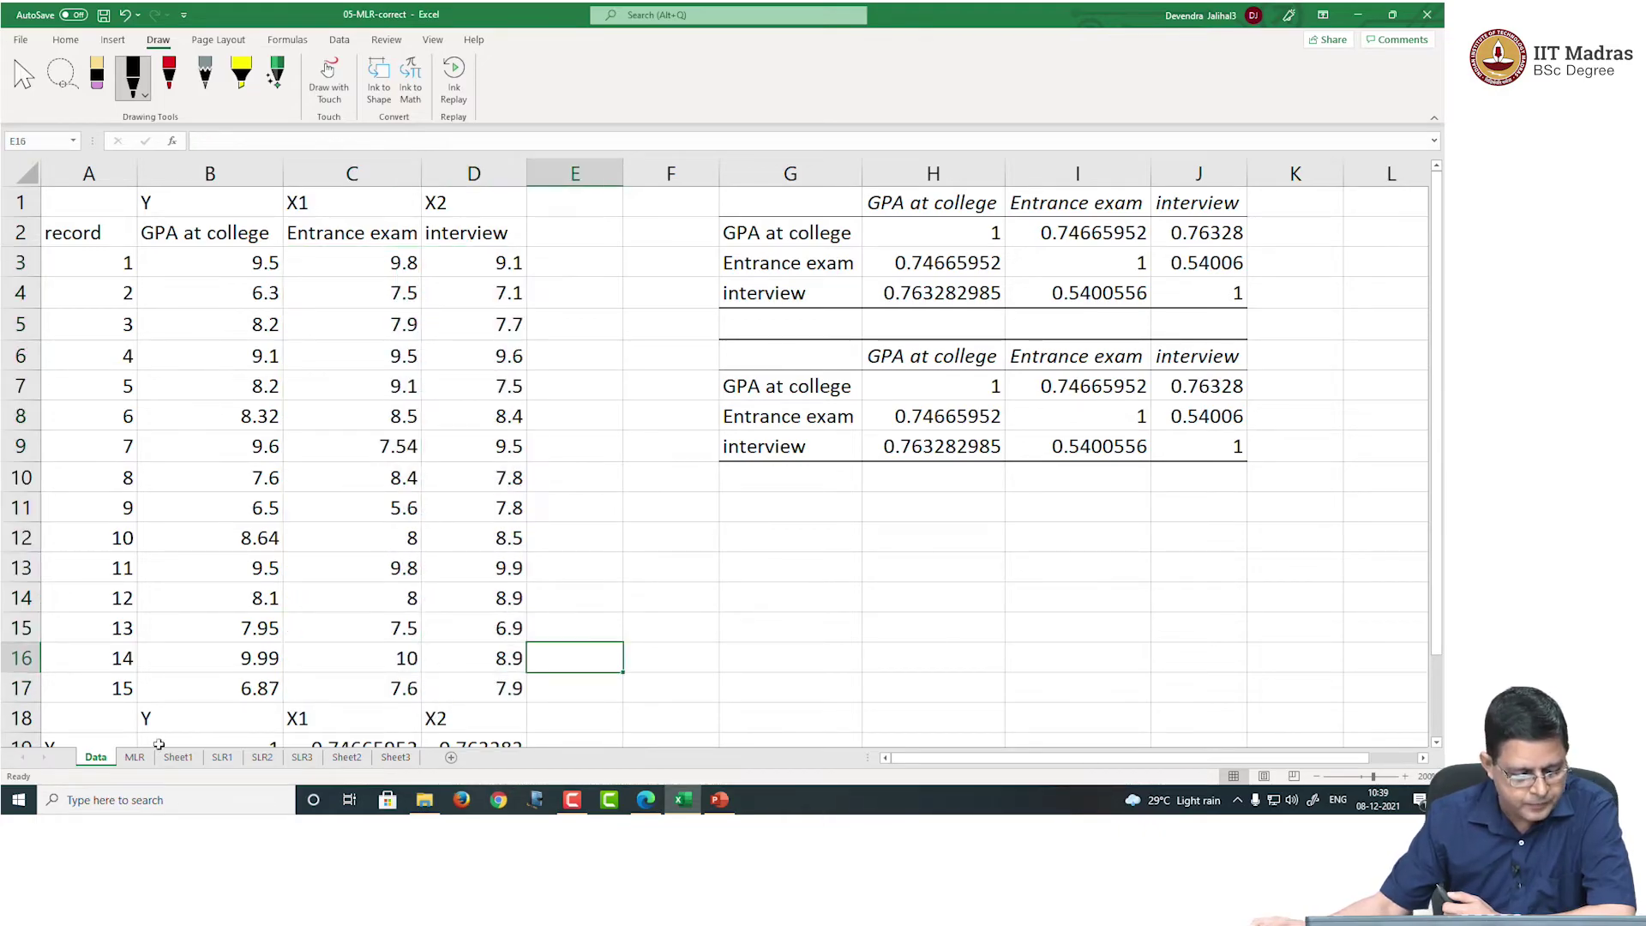
Identify interview and GPA at college as the second regression's variables, and open its output on the SLR2 sheet
{"action": "left_click", "coordinate": [464, 229]}
{"action": "left_click", "coordinate": [219, 228]}
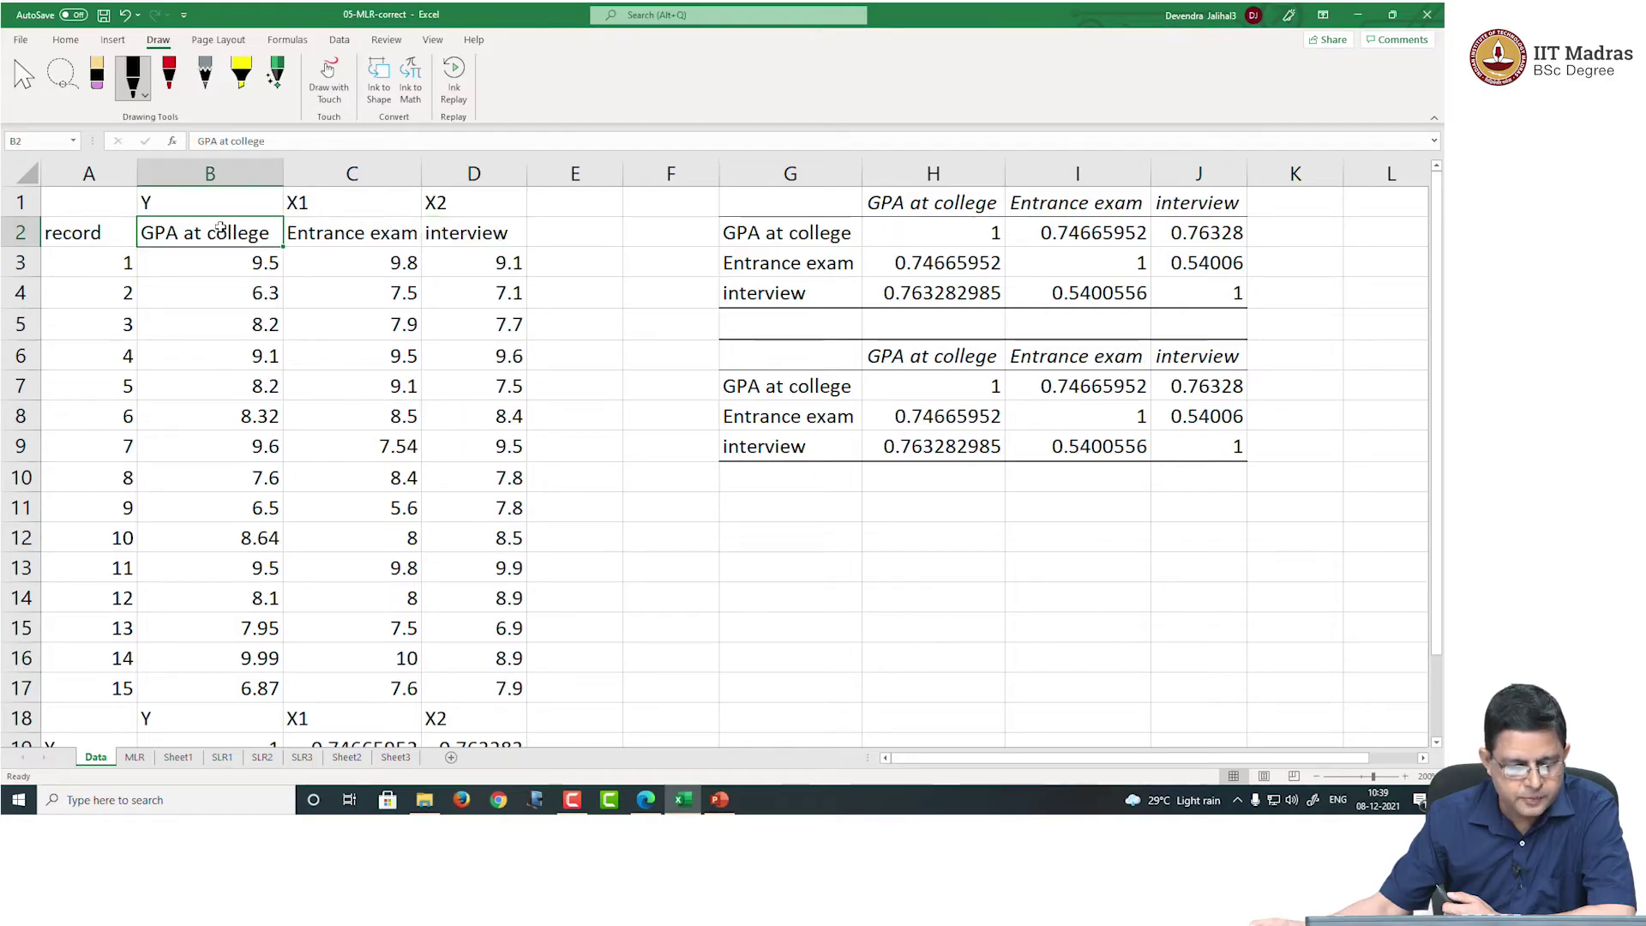
{"action": "left_click", "coordinate": [263, 757]}
{"action": "left_click", "coordinate": [581, 573]}
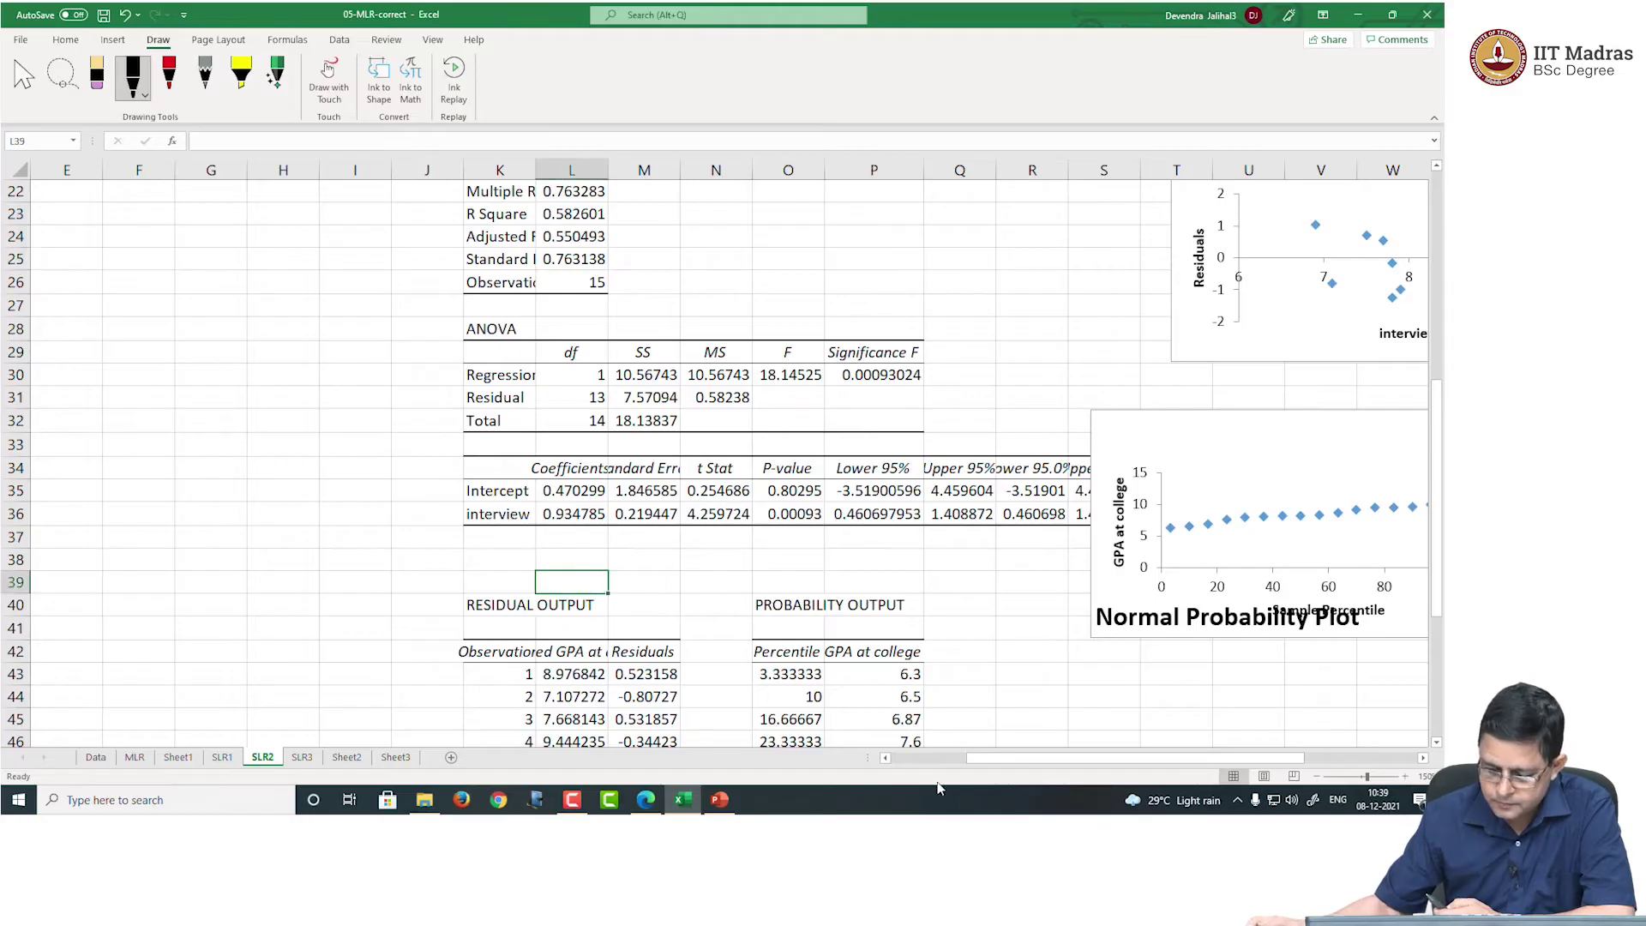
Review the interview (X2) and GPA at college (Y) columns that feed the second simple regression on the SLR2 sheet
{"action": "scroll", "coordinate": [686, 601], "scroll_direction": "left", "scroll_amount": 4}
{"action": "scroll", "coordinate": [452, 523], "scroll_direction": "up", "scroll_amount": 7}
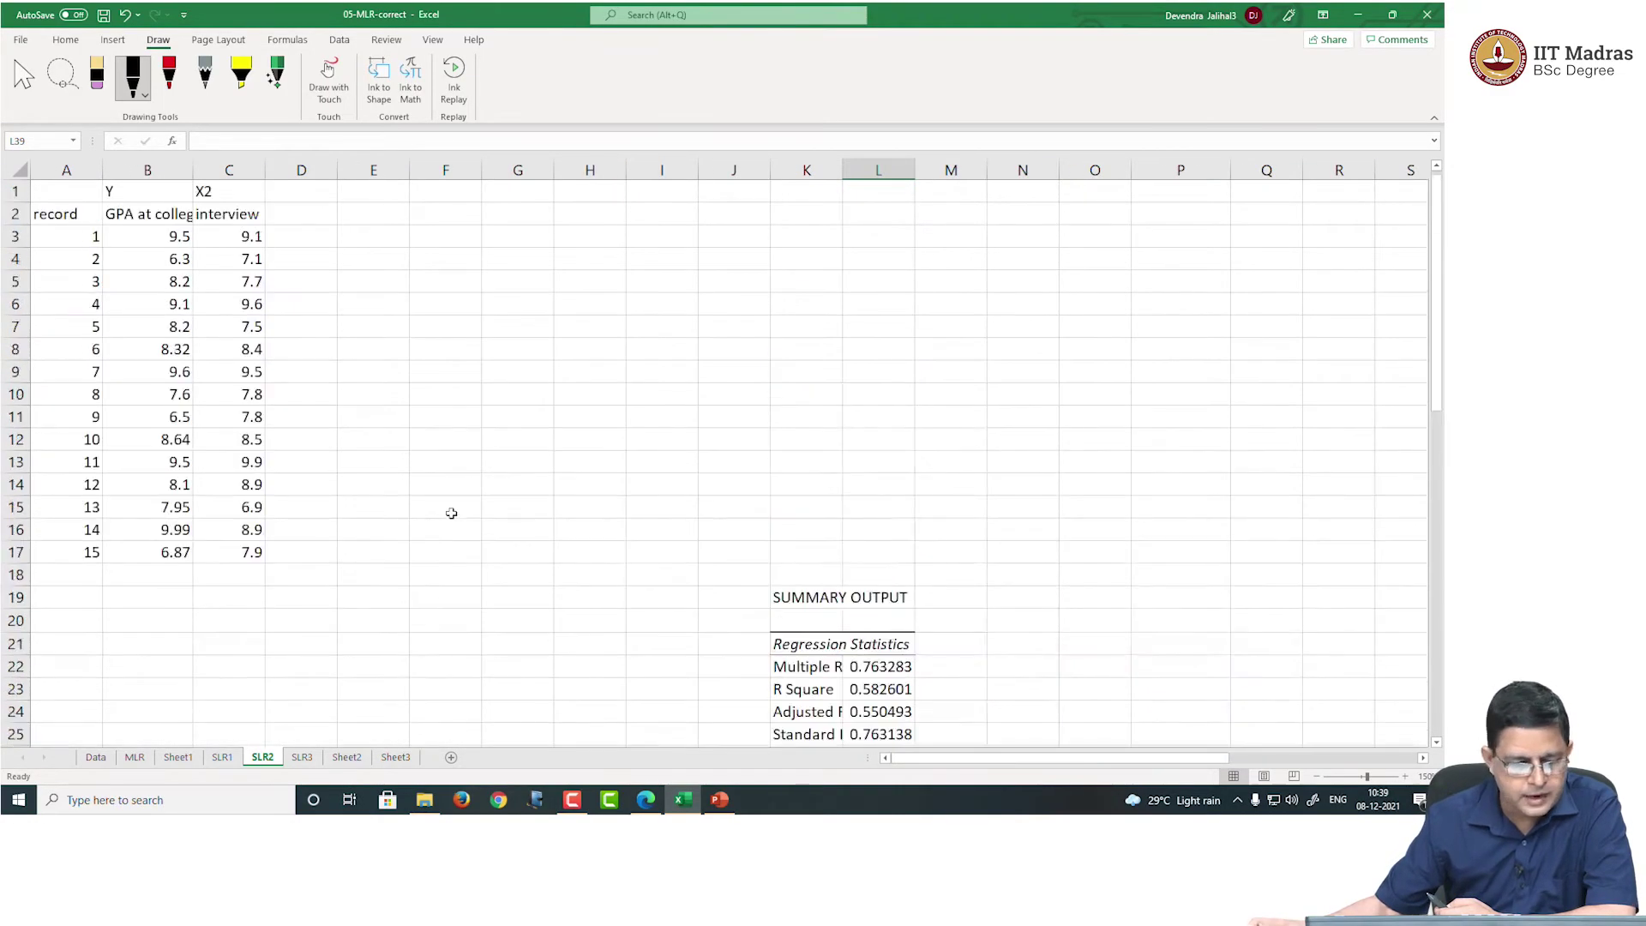
{"action": "left_click", "coordinate": [244, 215]}
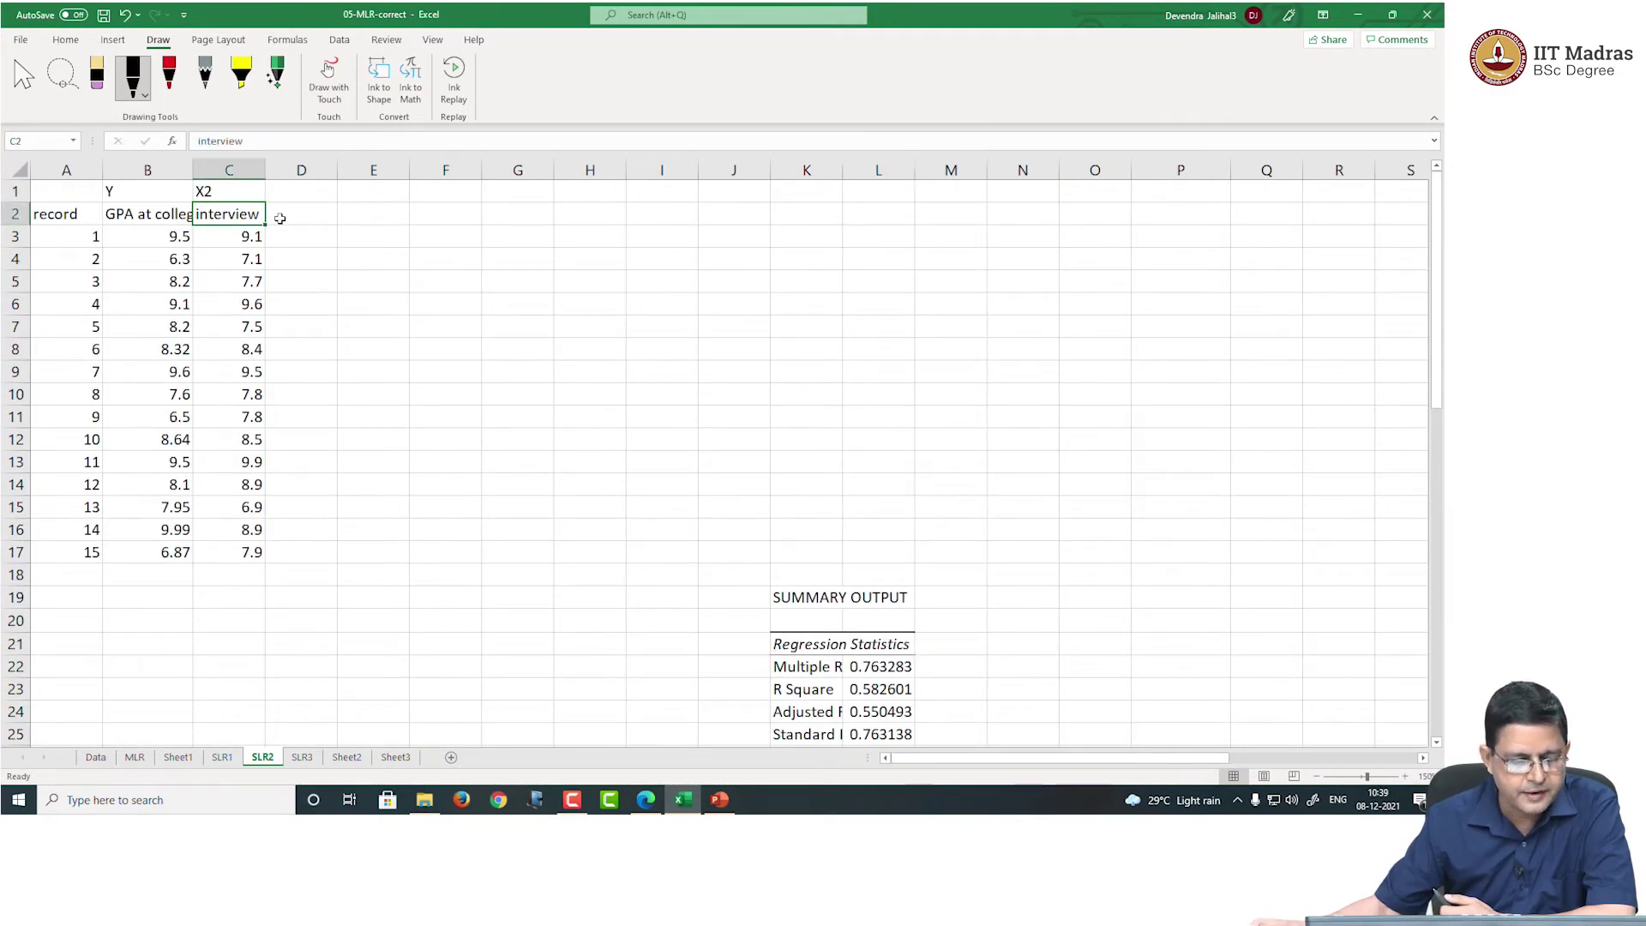
{"action": "left_click", "coordinate": [224, 194]}
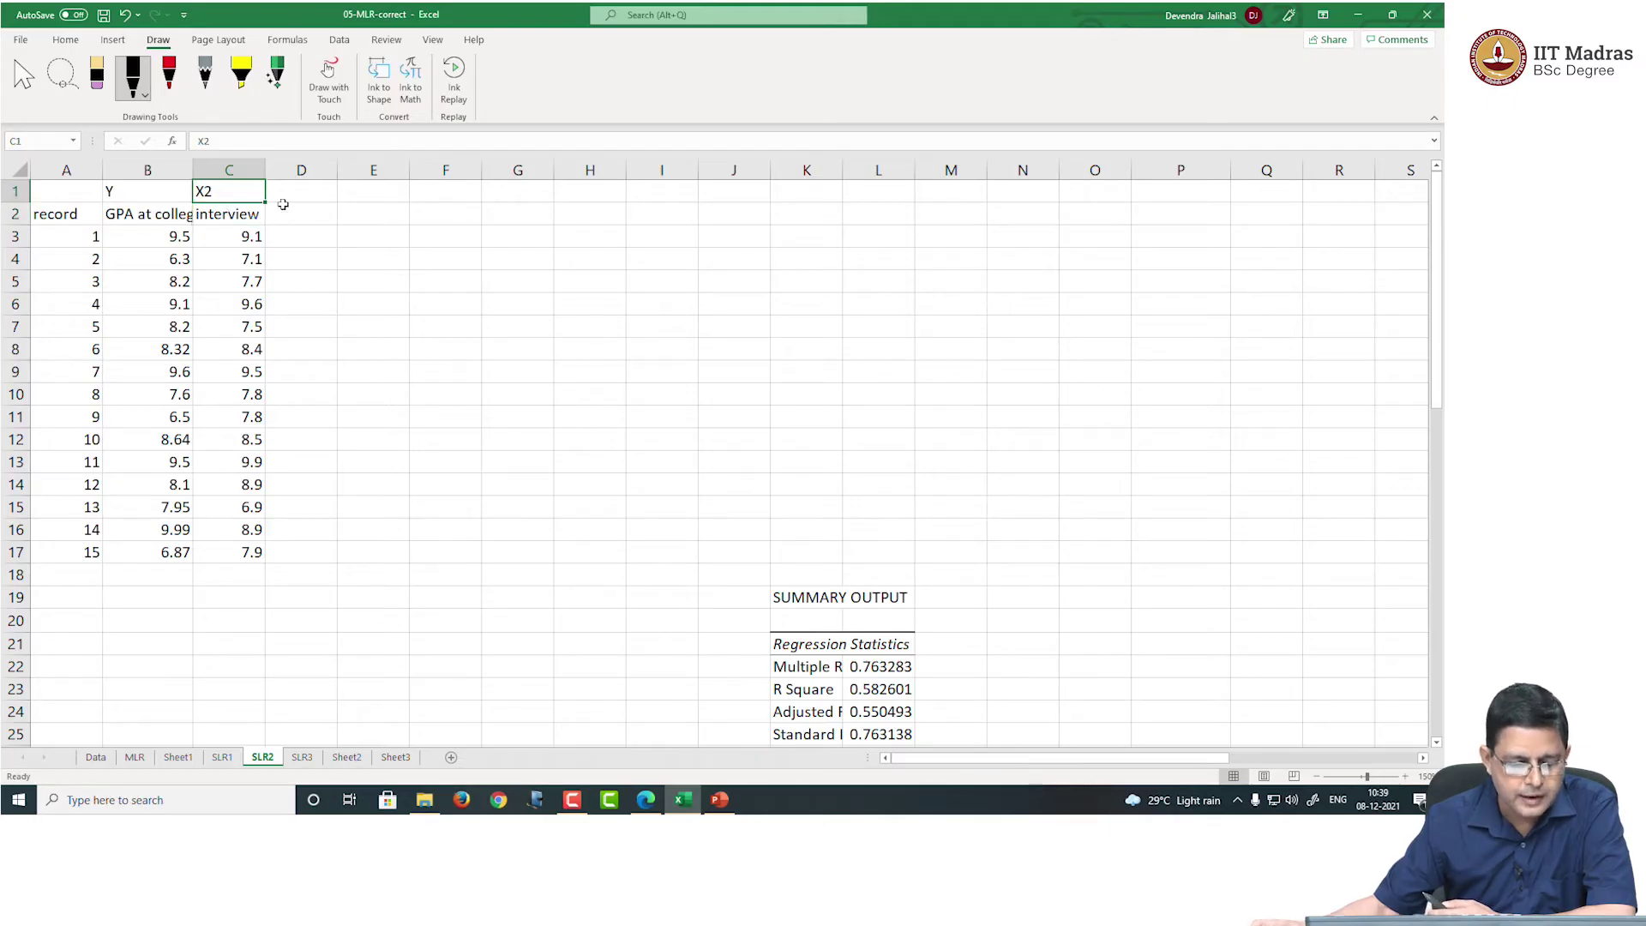
{"action": "left_click", "coordinate": [172, 217]}
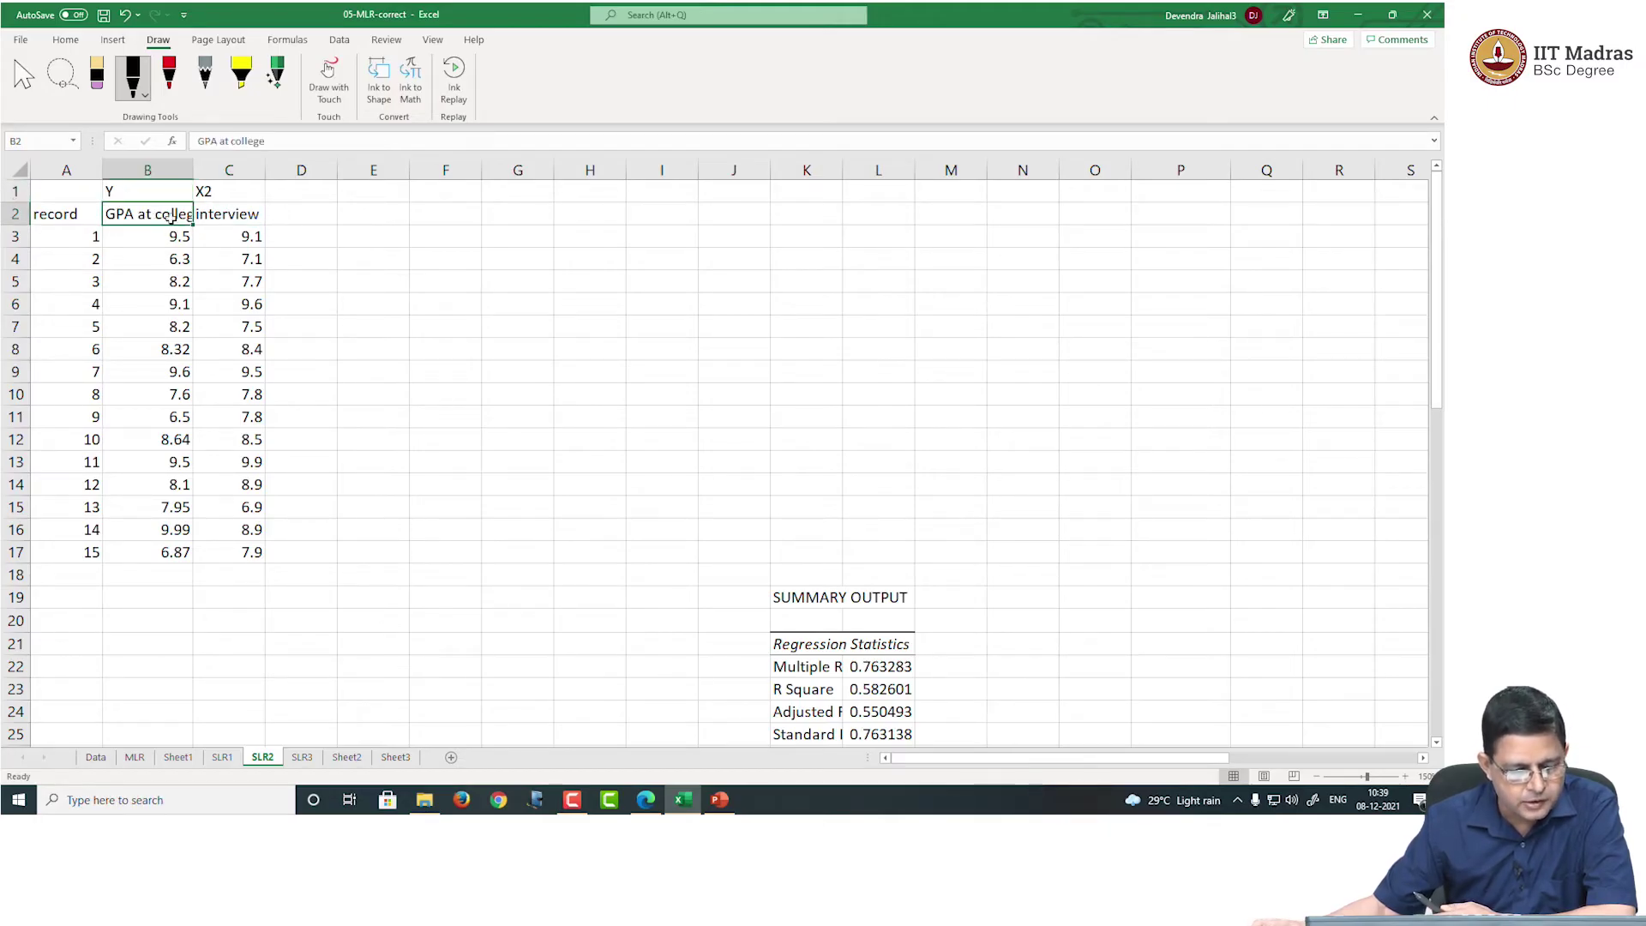
{"action": "left_click_drag", "start_coordinate": [172, 217], "coordinate": [221, 597]}
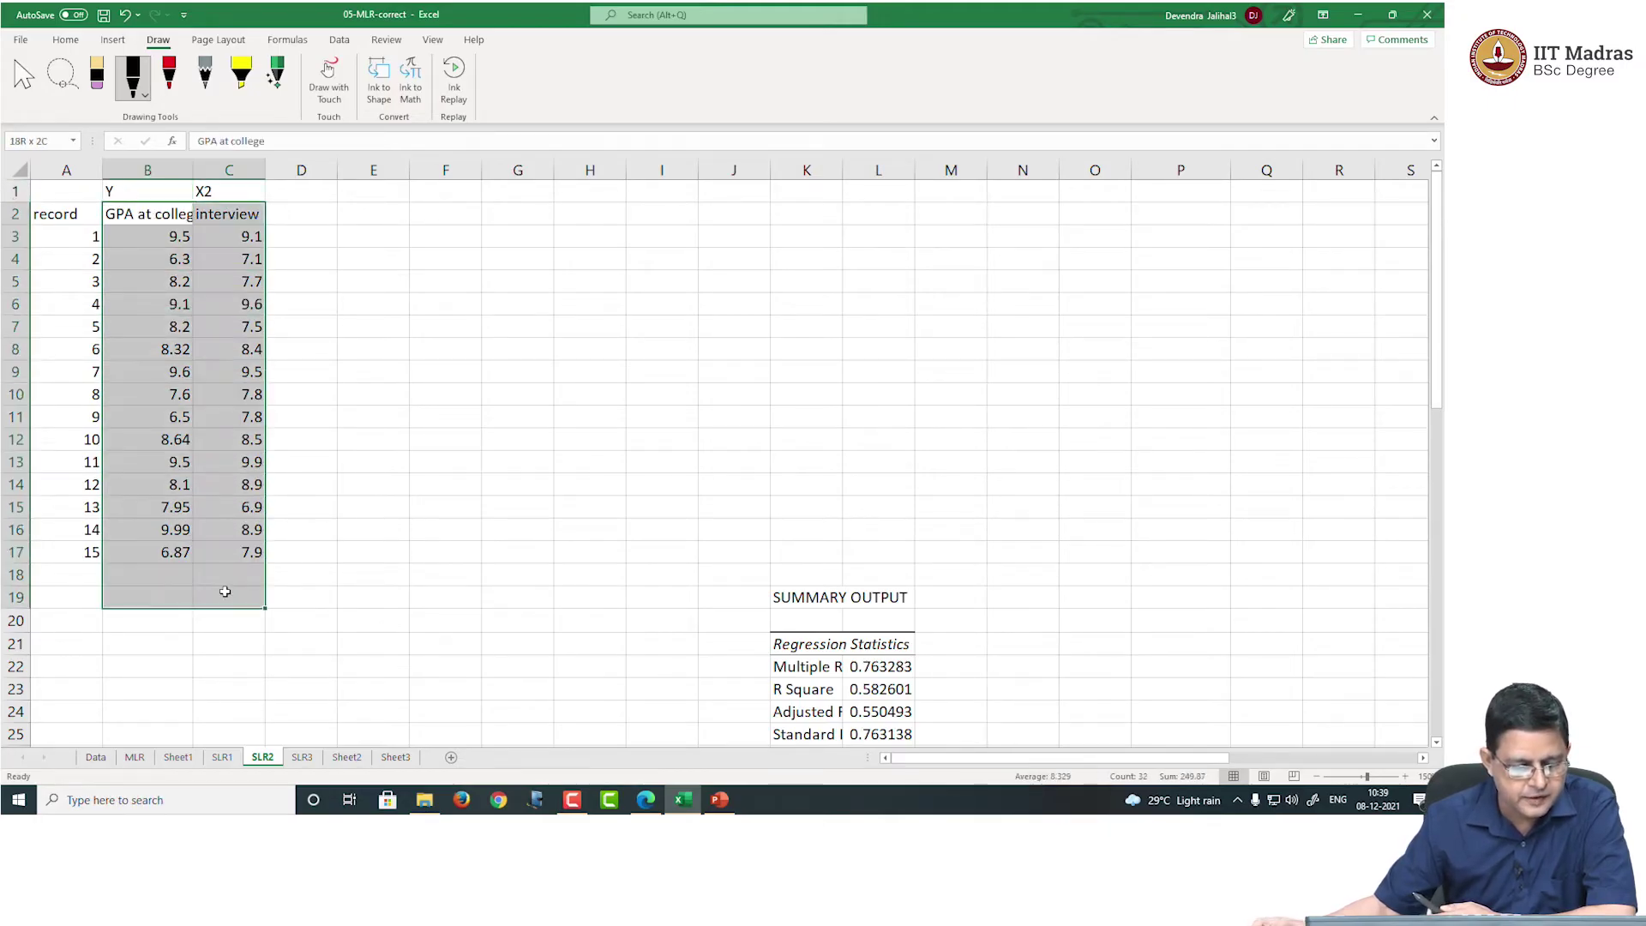
{"action": "left_click", "coordinate": [246, 195]}
{"action": "left_click", "coordinate": [146, 185]}
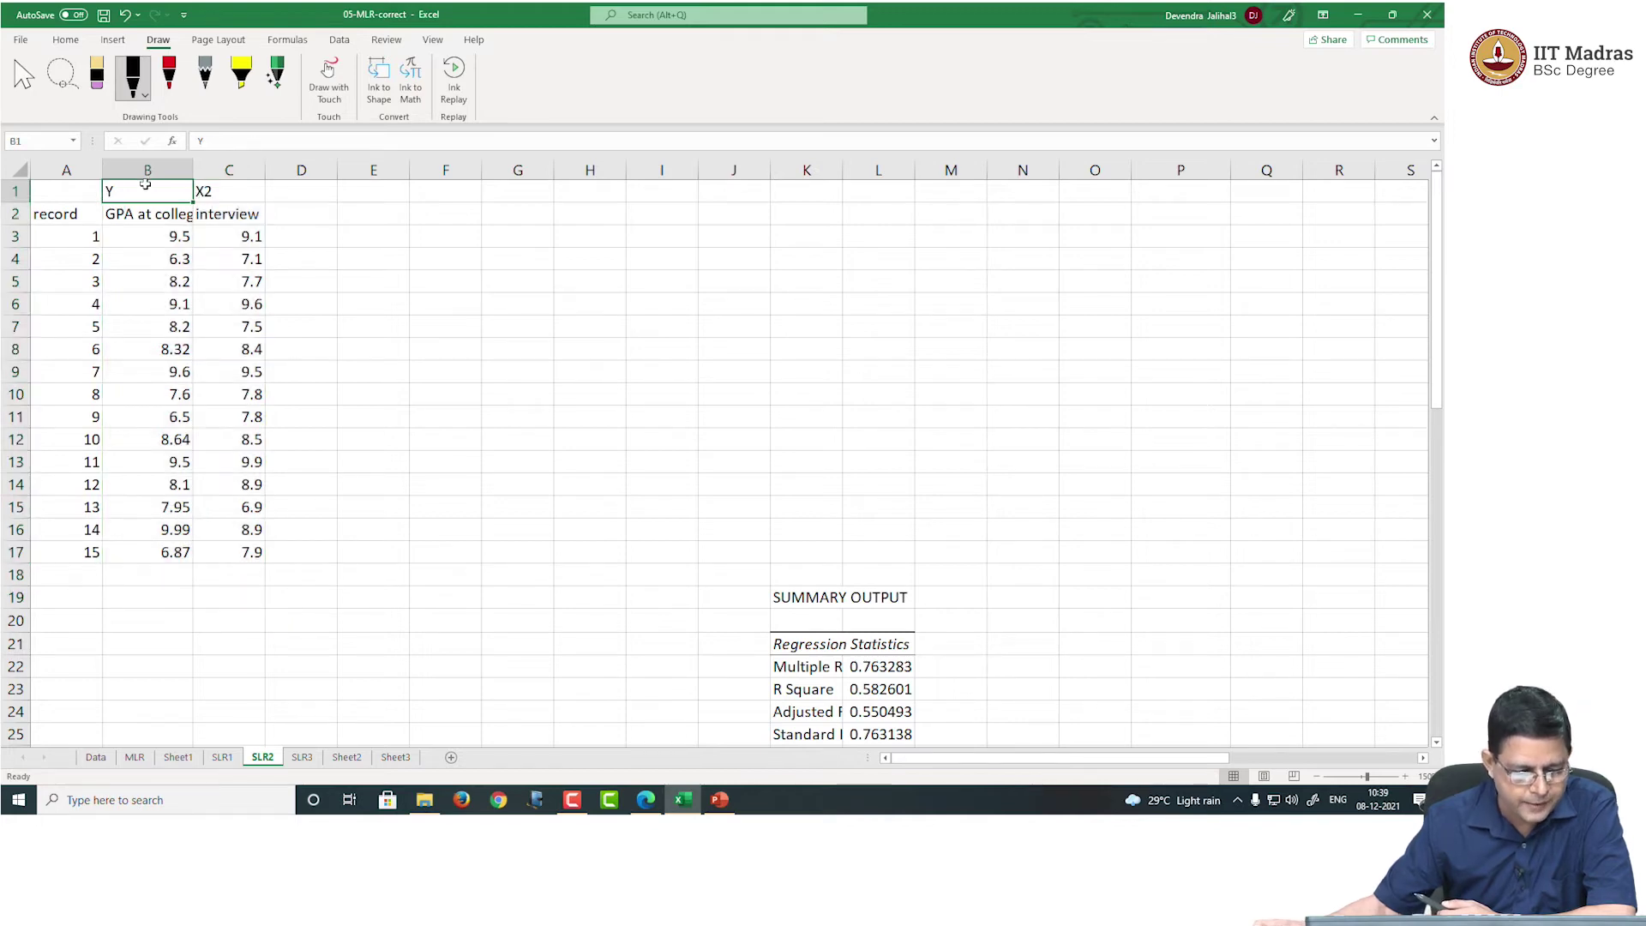
Compare the SLR2 Multiple R with the interview versus GPA at college correlation in the Data sheet's matrix
{"action": "scroll", "coordinate": [551, 335], "scroll_direction": "down", "scroll_amount": 3}
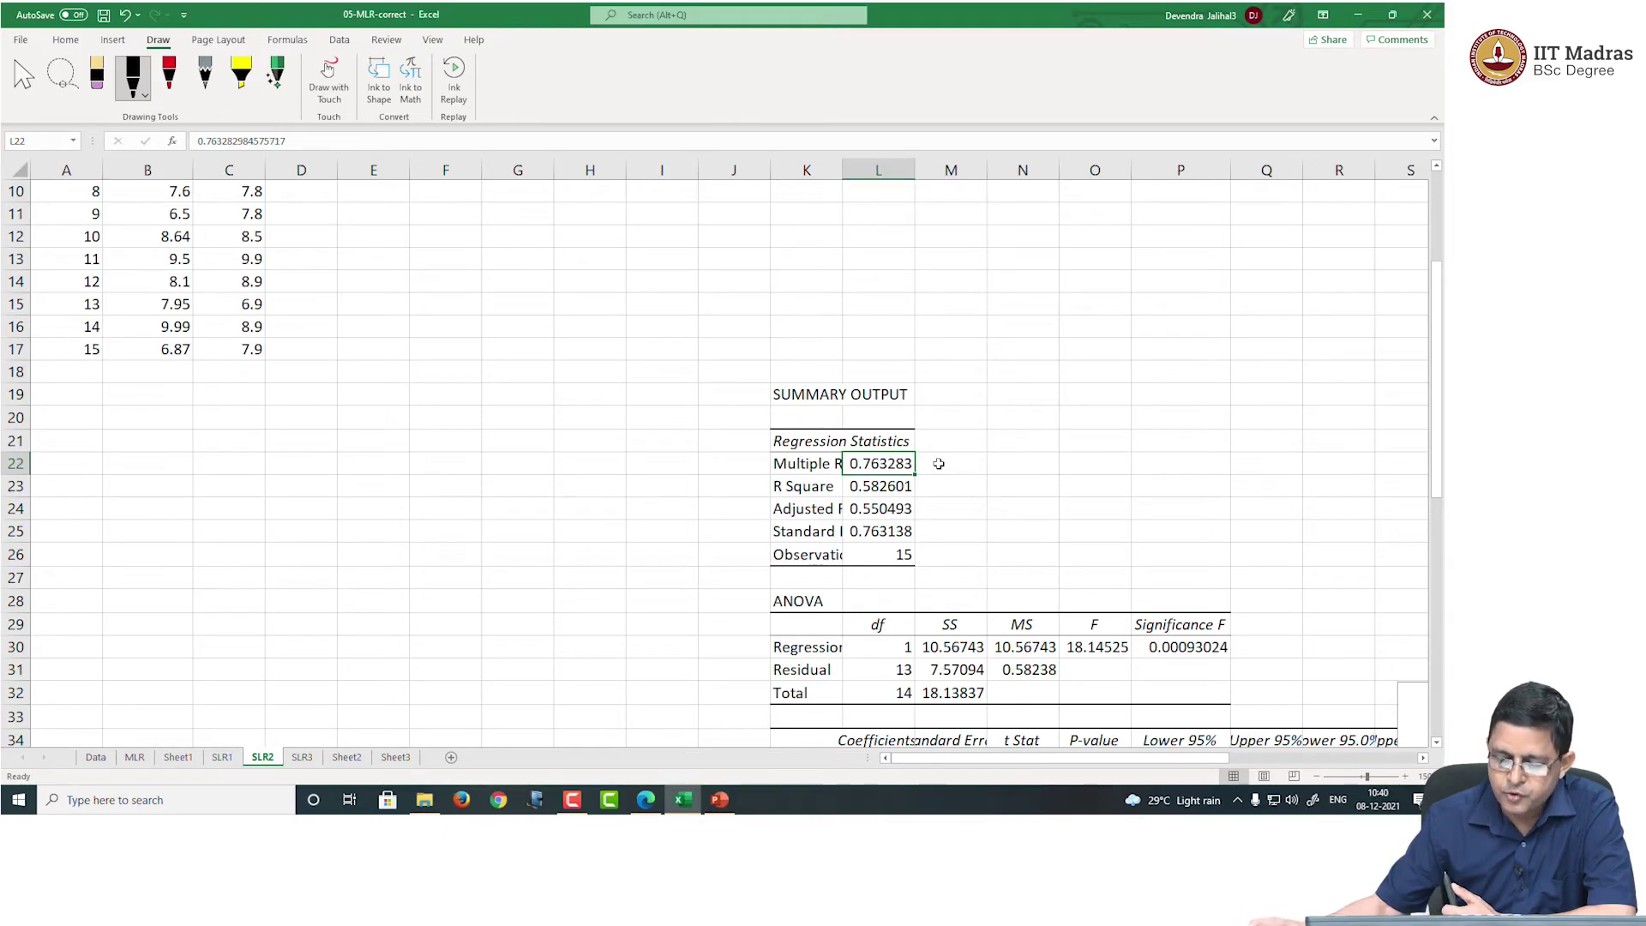
{"action": "left_click", "coordinate": [96, 758]}
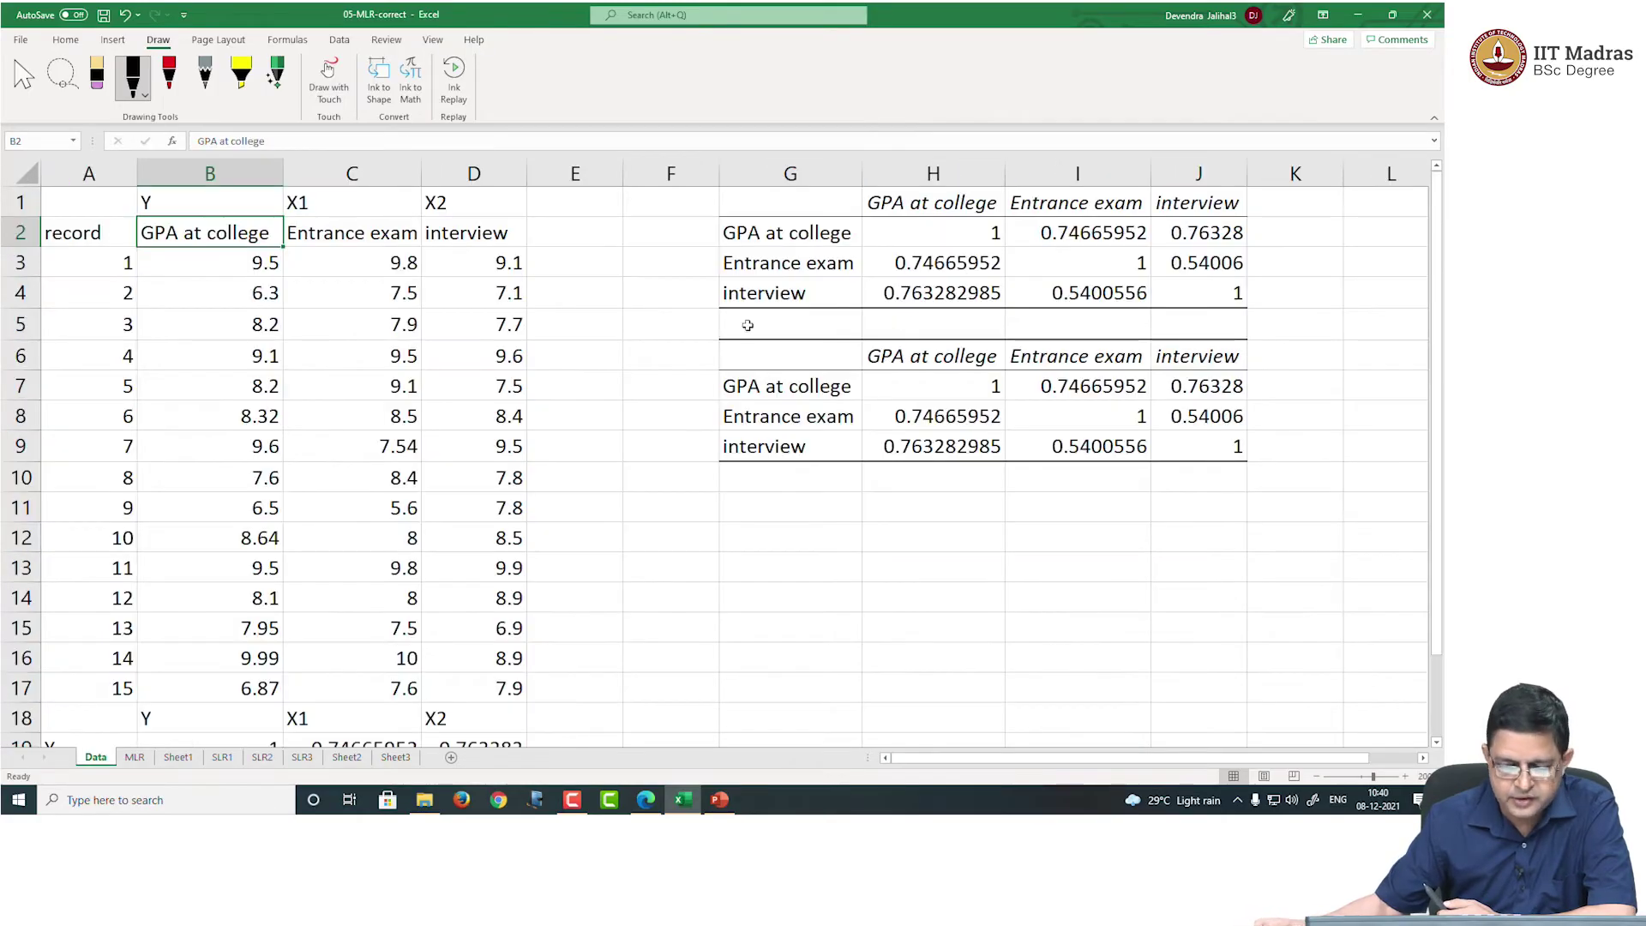
{"action": "left_click", "coordinate": [934, 295]}
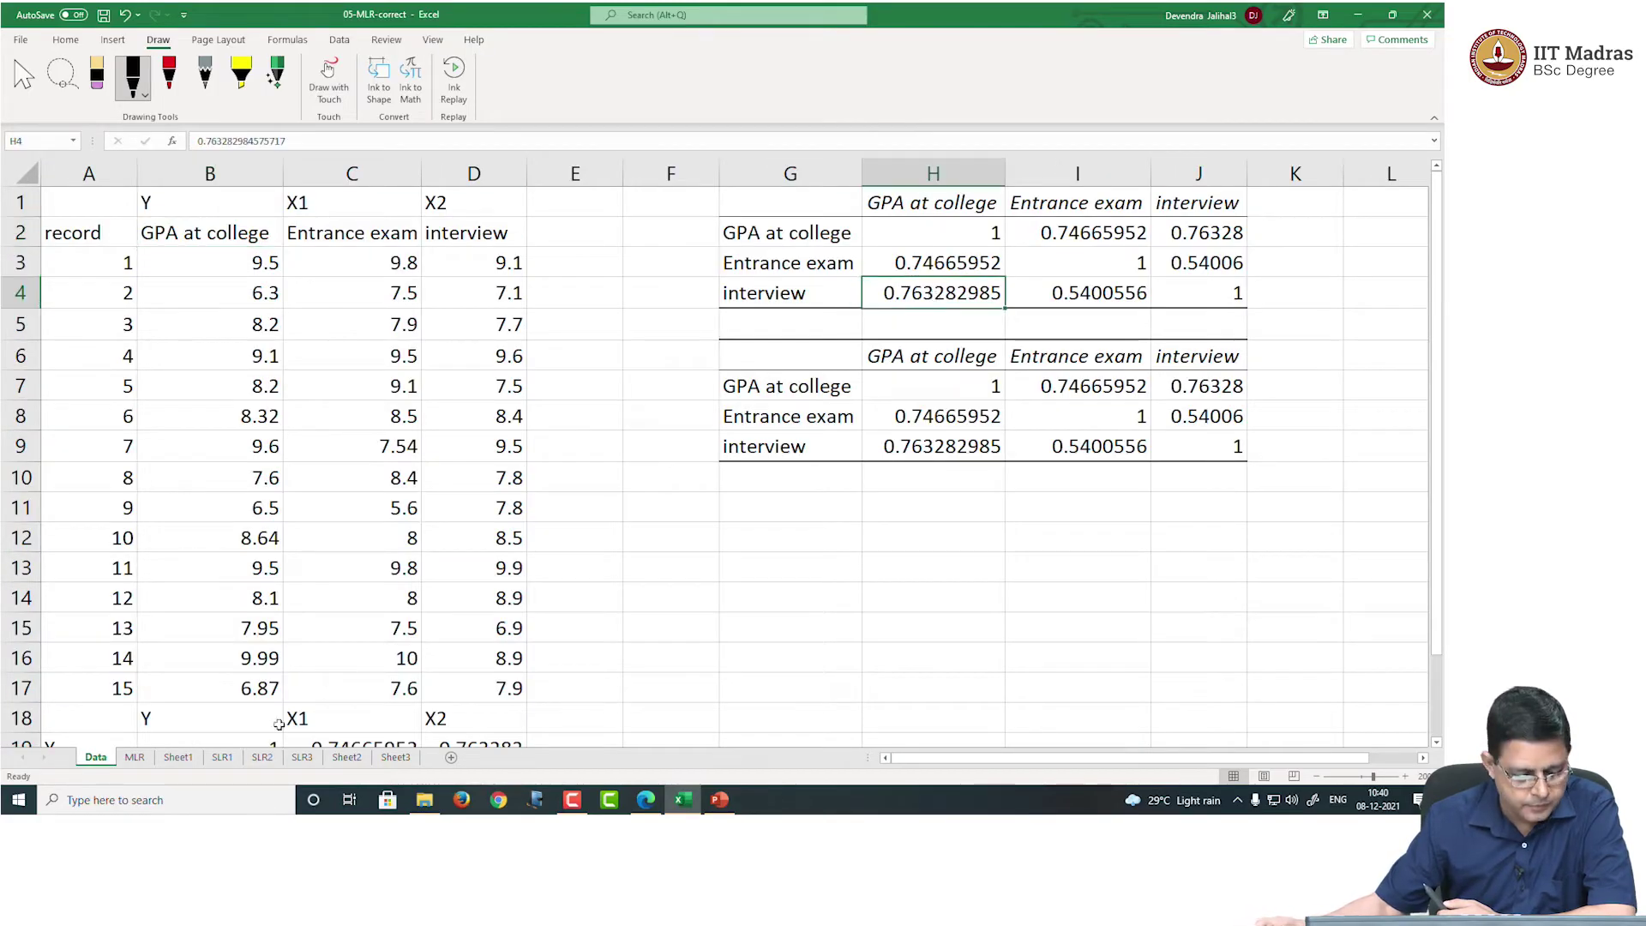
{"action": "left_click", "coordinate": [261, 758]}
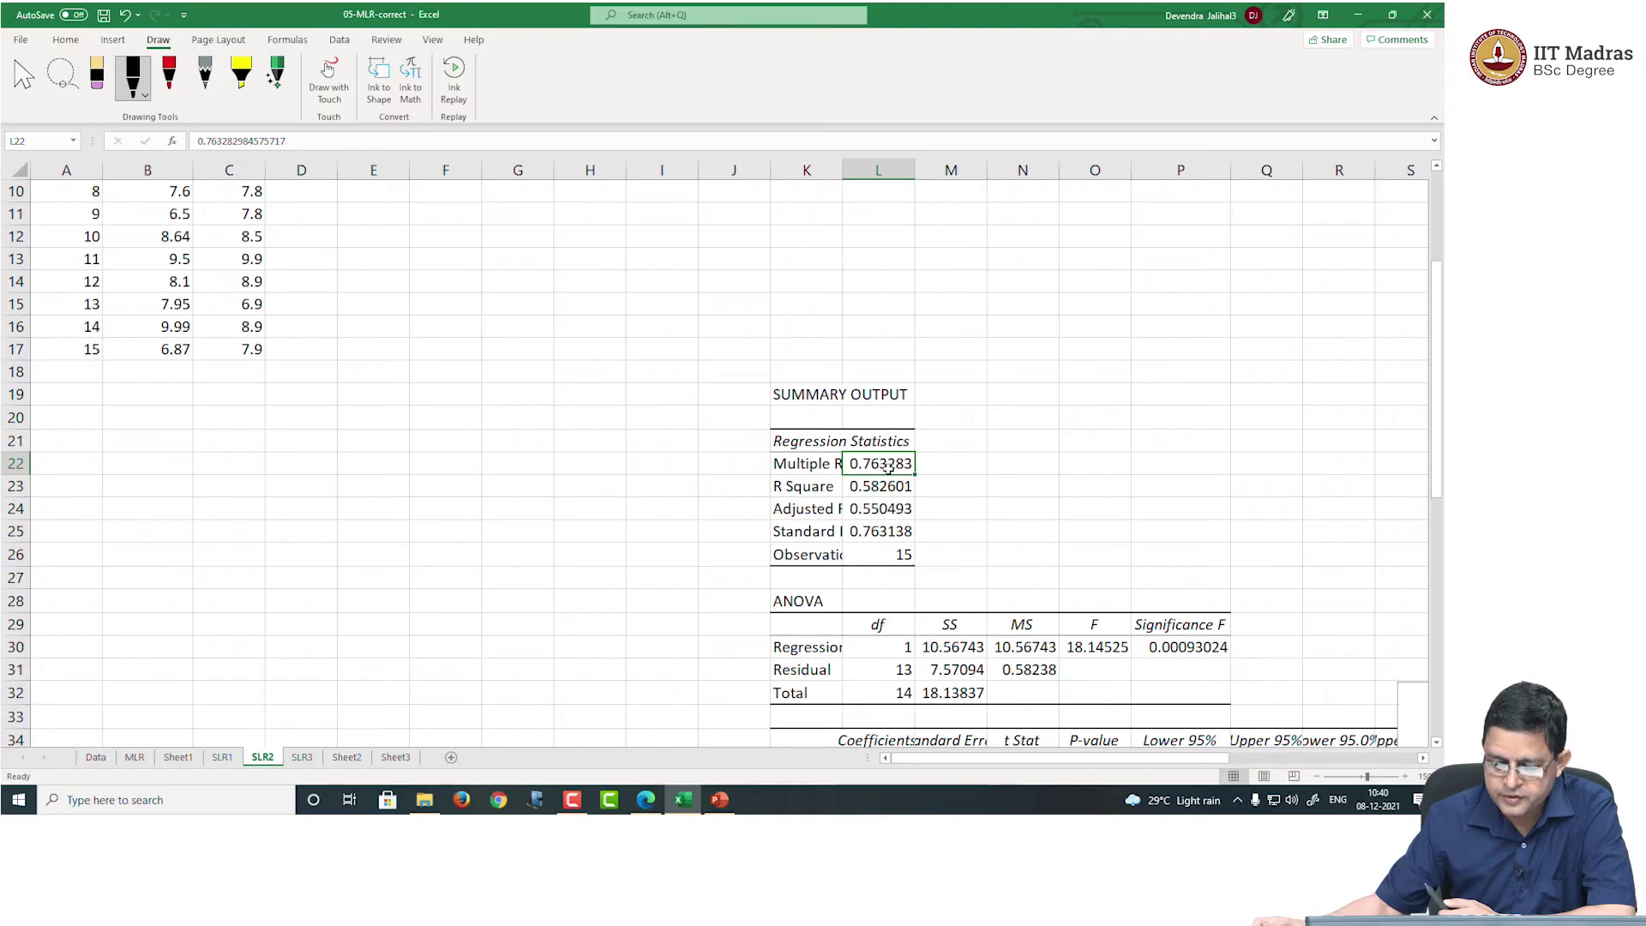
Annotate the SLR2 Standard Error with "Se", and circle the ANOVA Significance F value and label it "p-value"
{"action": "left_click", "coordinate": [883, 531]}
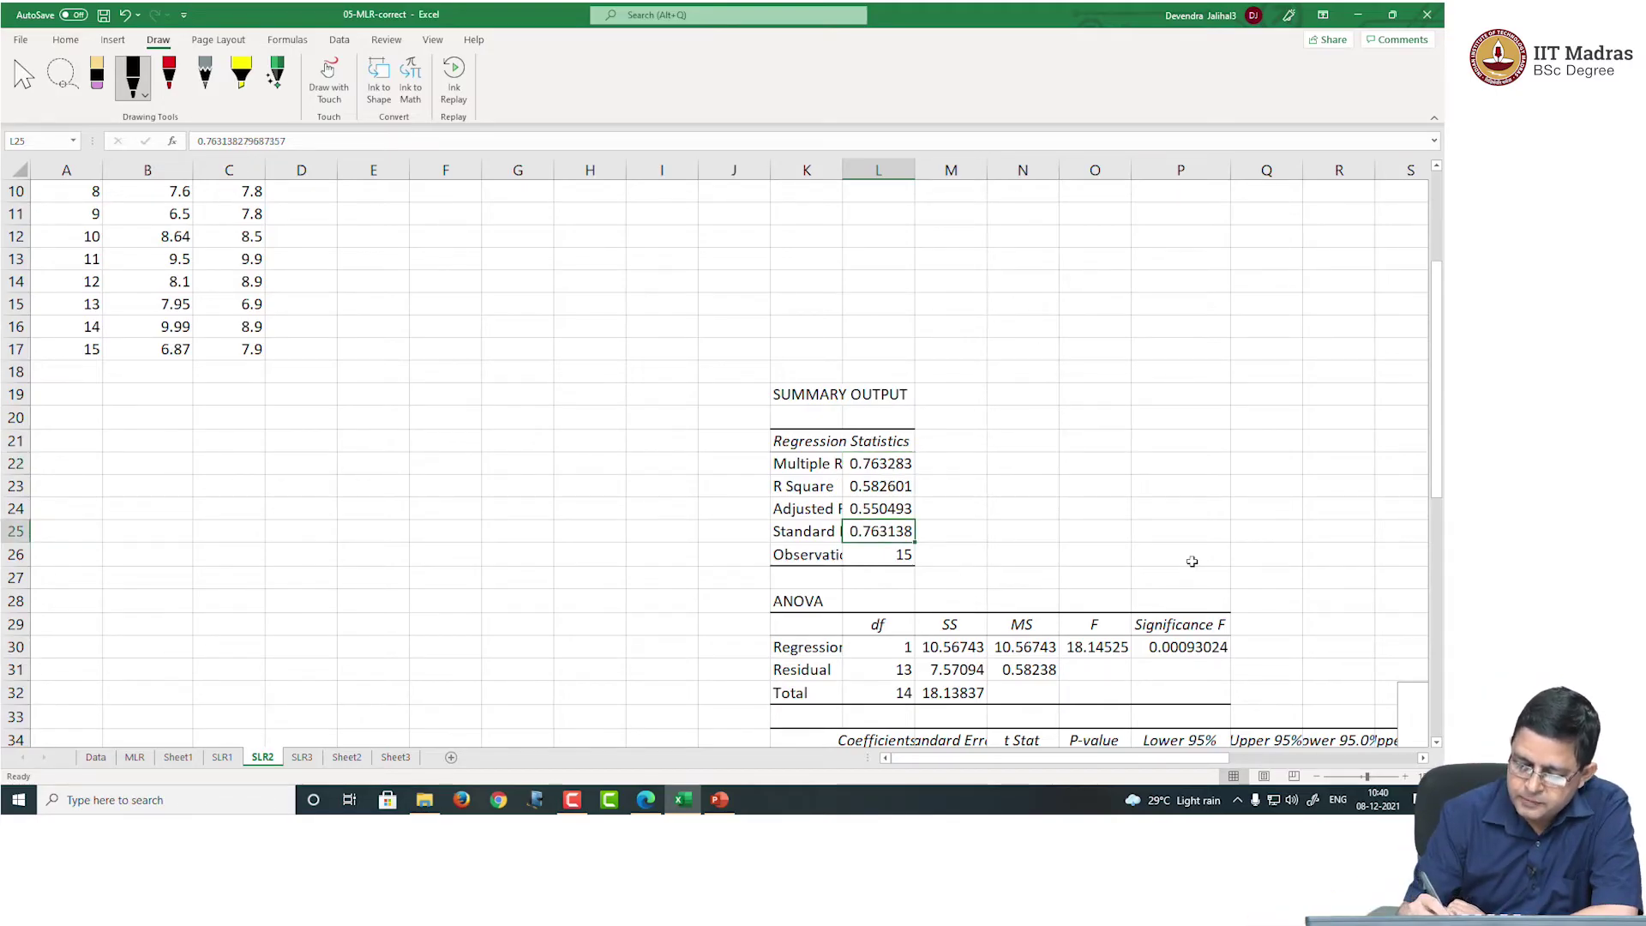
{"action": "left_click_drag", "start_coordinate": [965, 508], "coordinate": [959, 517]}
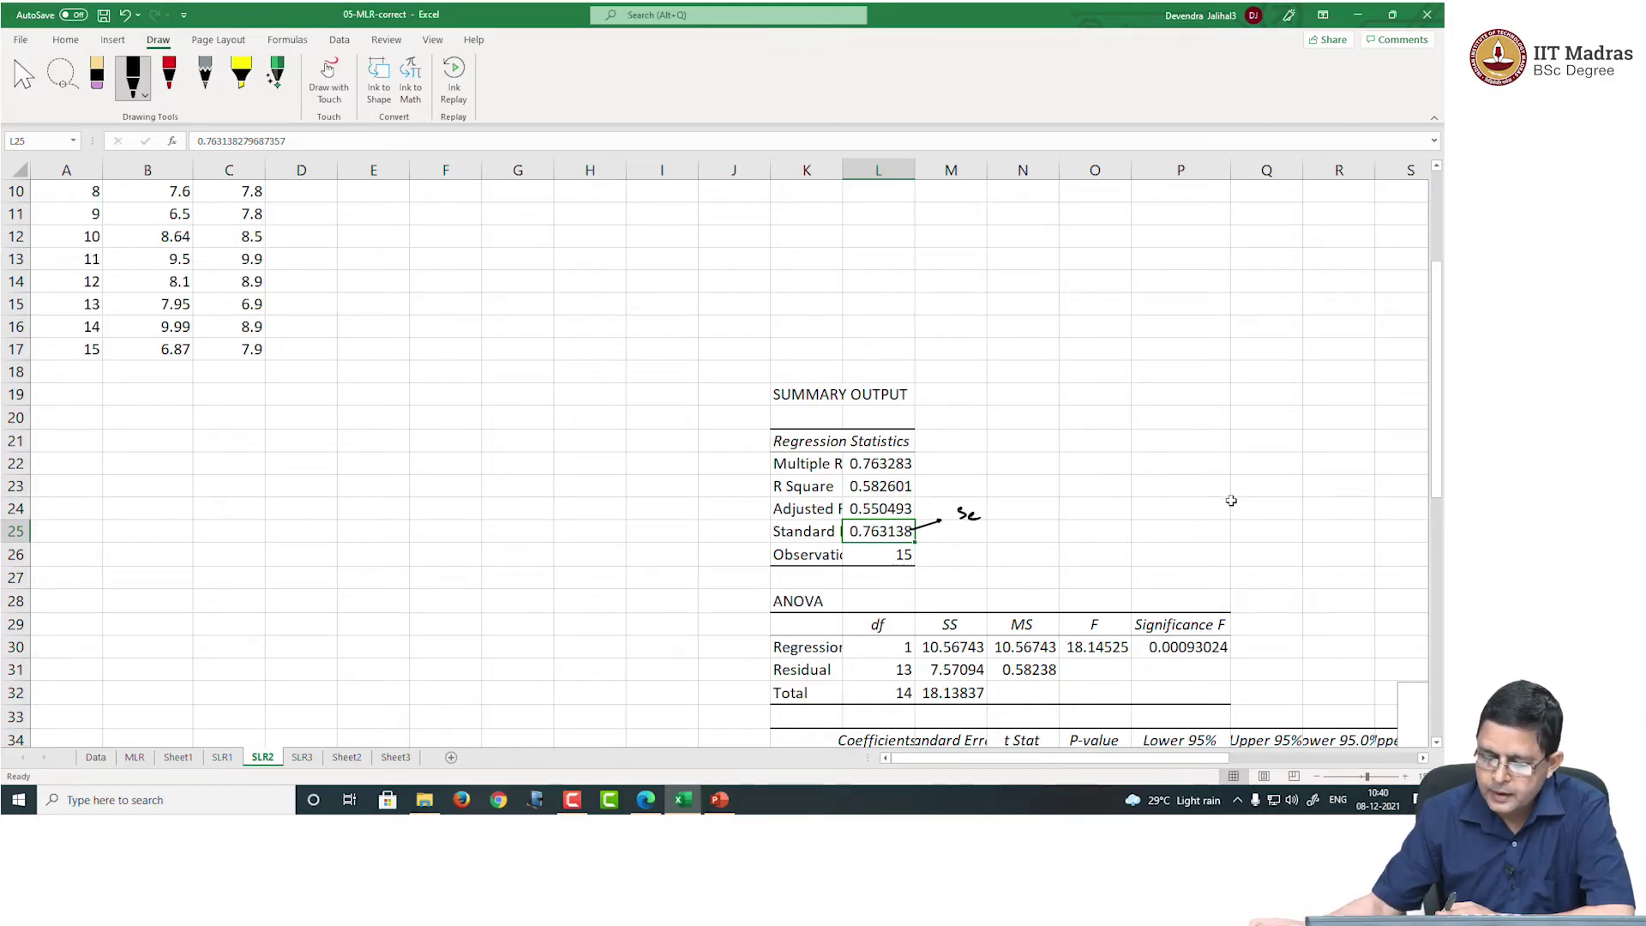
{"action": "scroll", "coordinate": [1231, 500], "scroll_direction": "down", "scroll_amount": 3}
{"action": "scroll", "coordinate": [1231, 500], "scroll_direction": "down", "scroll_amount": 1}
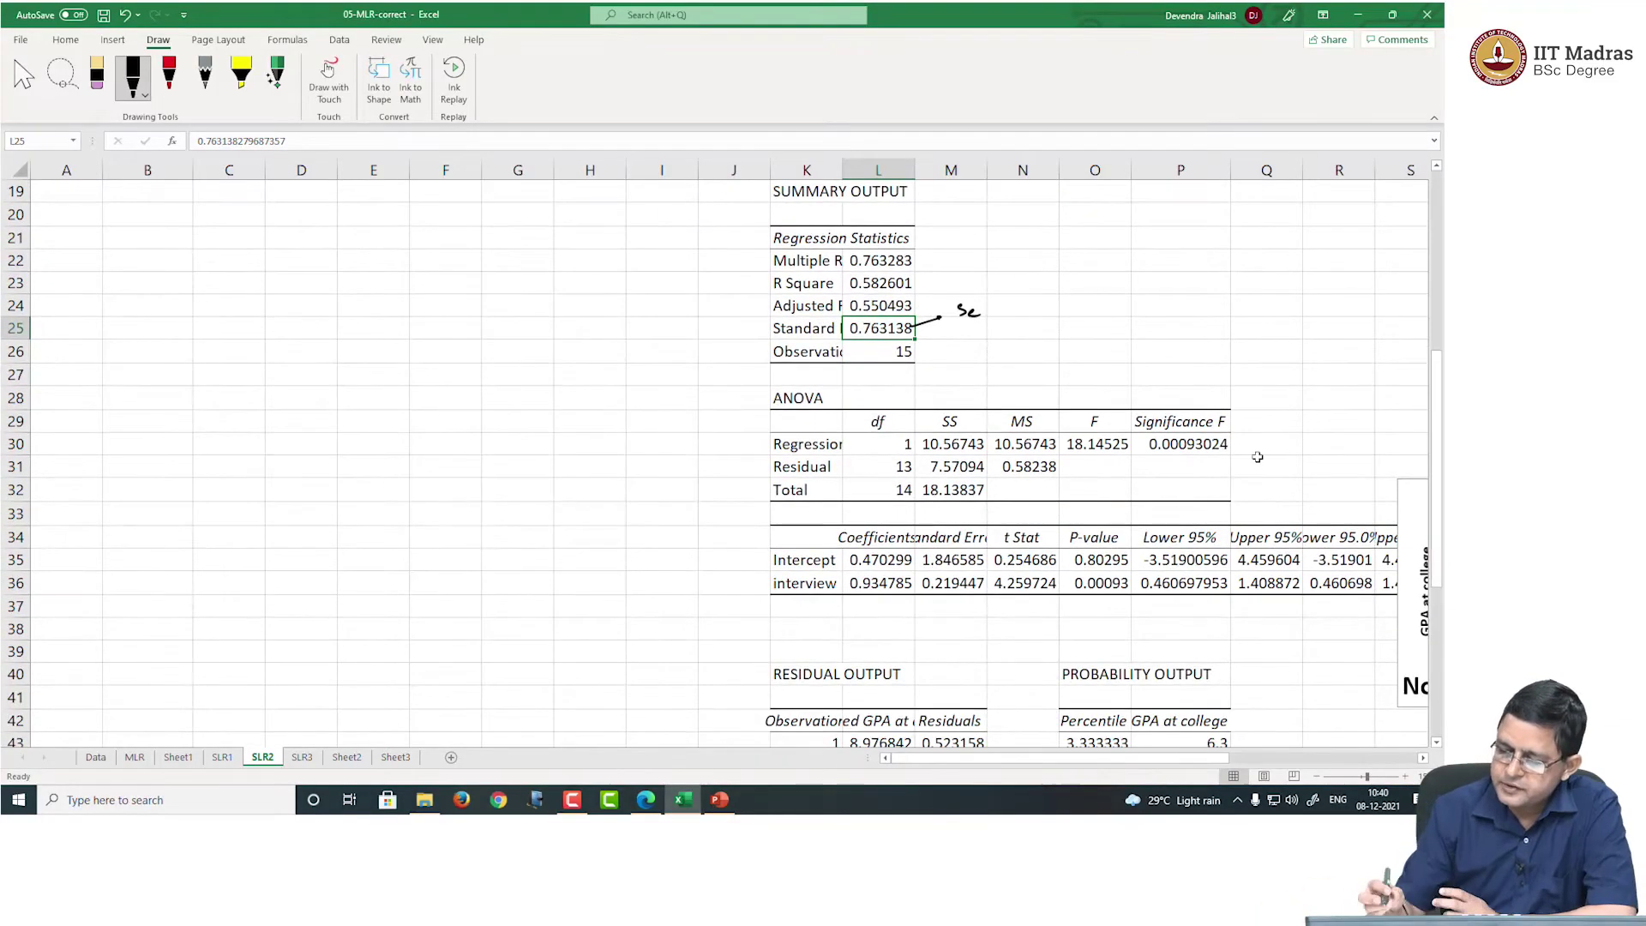
{"action": "mouse_move", "coordinate": [1234, 431]}
{"action": "left_mouse_down"}
{"action": "mouse_move", "coordinate": [1158, 433]}
{"action": "mouse_move", "coordinate": [1234, 457]}
{"action": "mouse_move", "coordinate": [1188, 429]}
{"action": "left_mouse_up"}
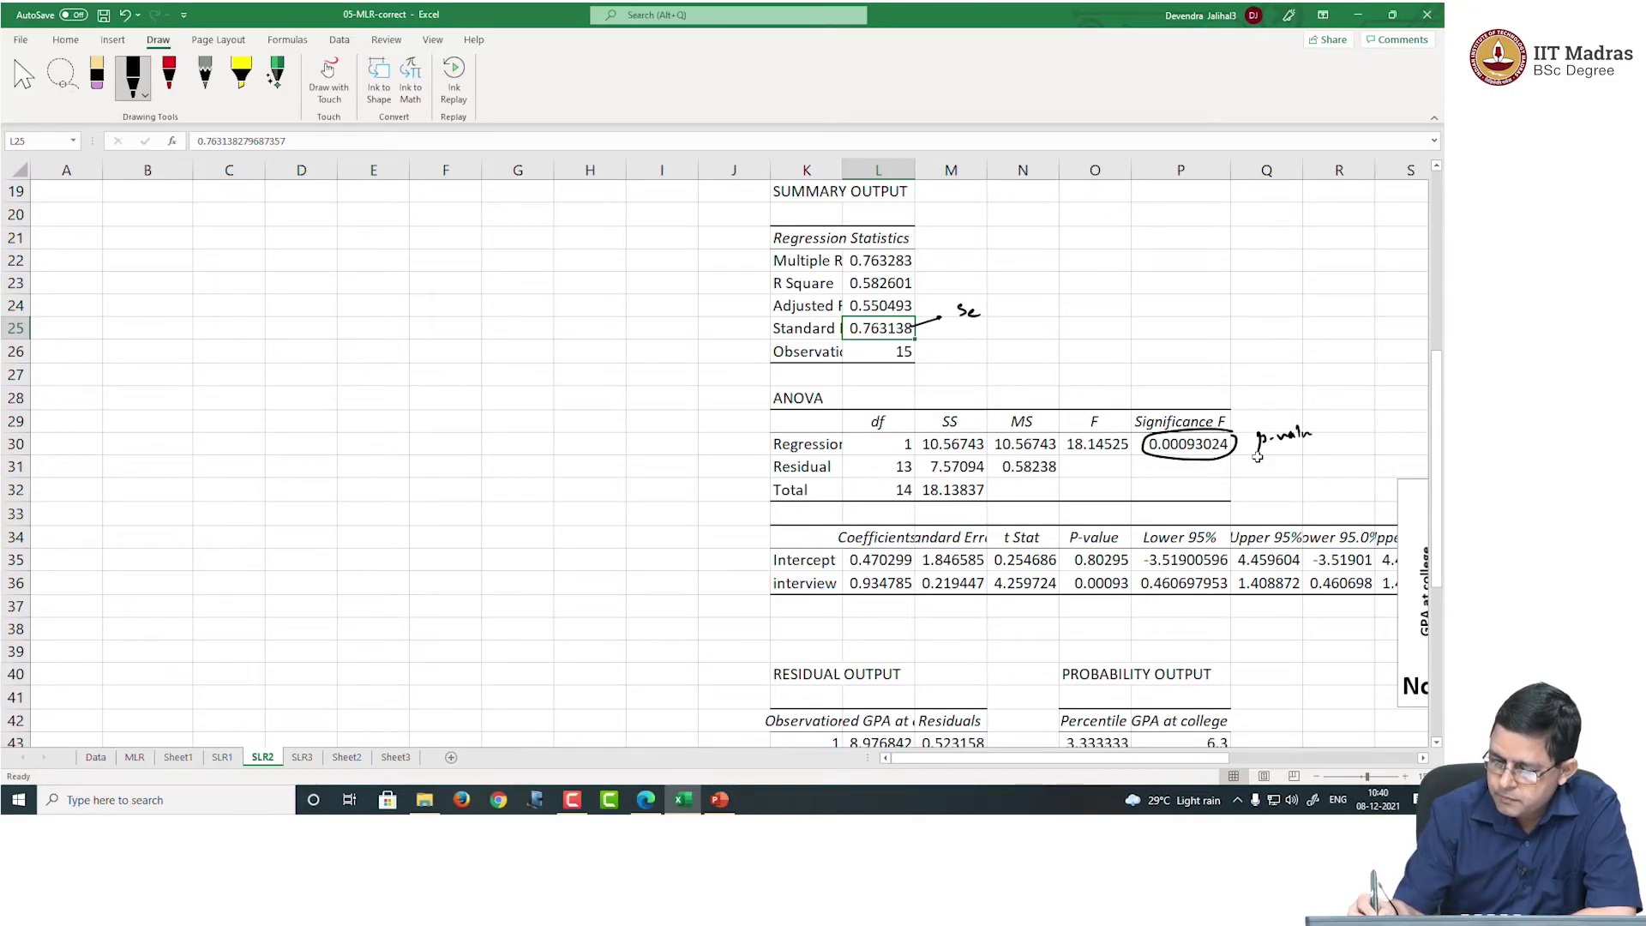
{"action": "left_click_drag", "start_coordinate": [1307, 436], "coordinate": [1318, 431]}
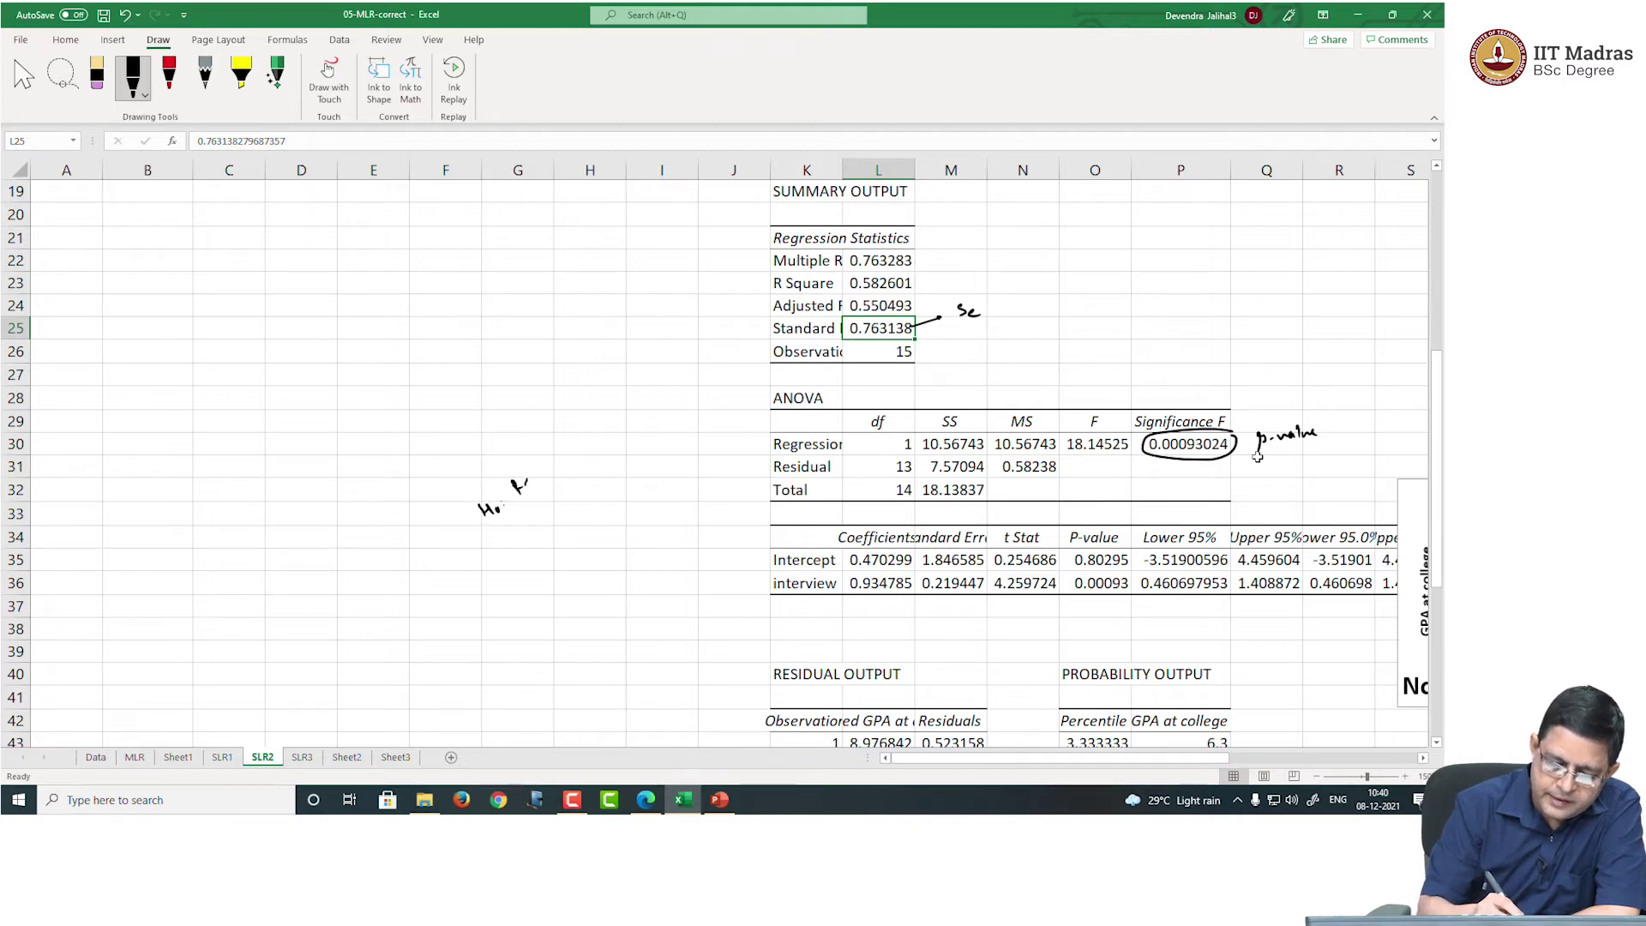
Handwrite "H0: Regression is not significant" in the empty area beside the ANOVA table, and underline digits inside the circled Significance F value
{"action": "left_click_drag", "start_coordinate": [544, 471], "coordinate": [593, 433]}
{"action": "left_click_drag", "start_coordinate": [598, 431], "coordinate": [686, 385]}
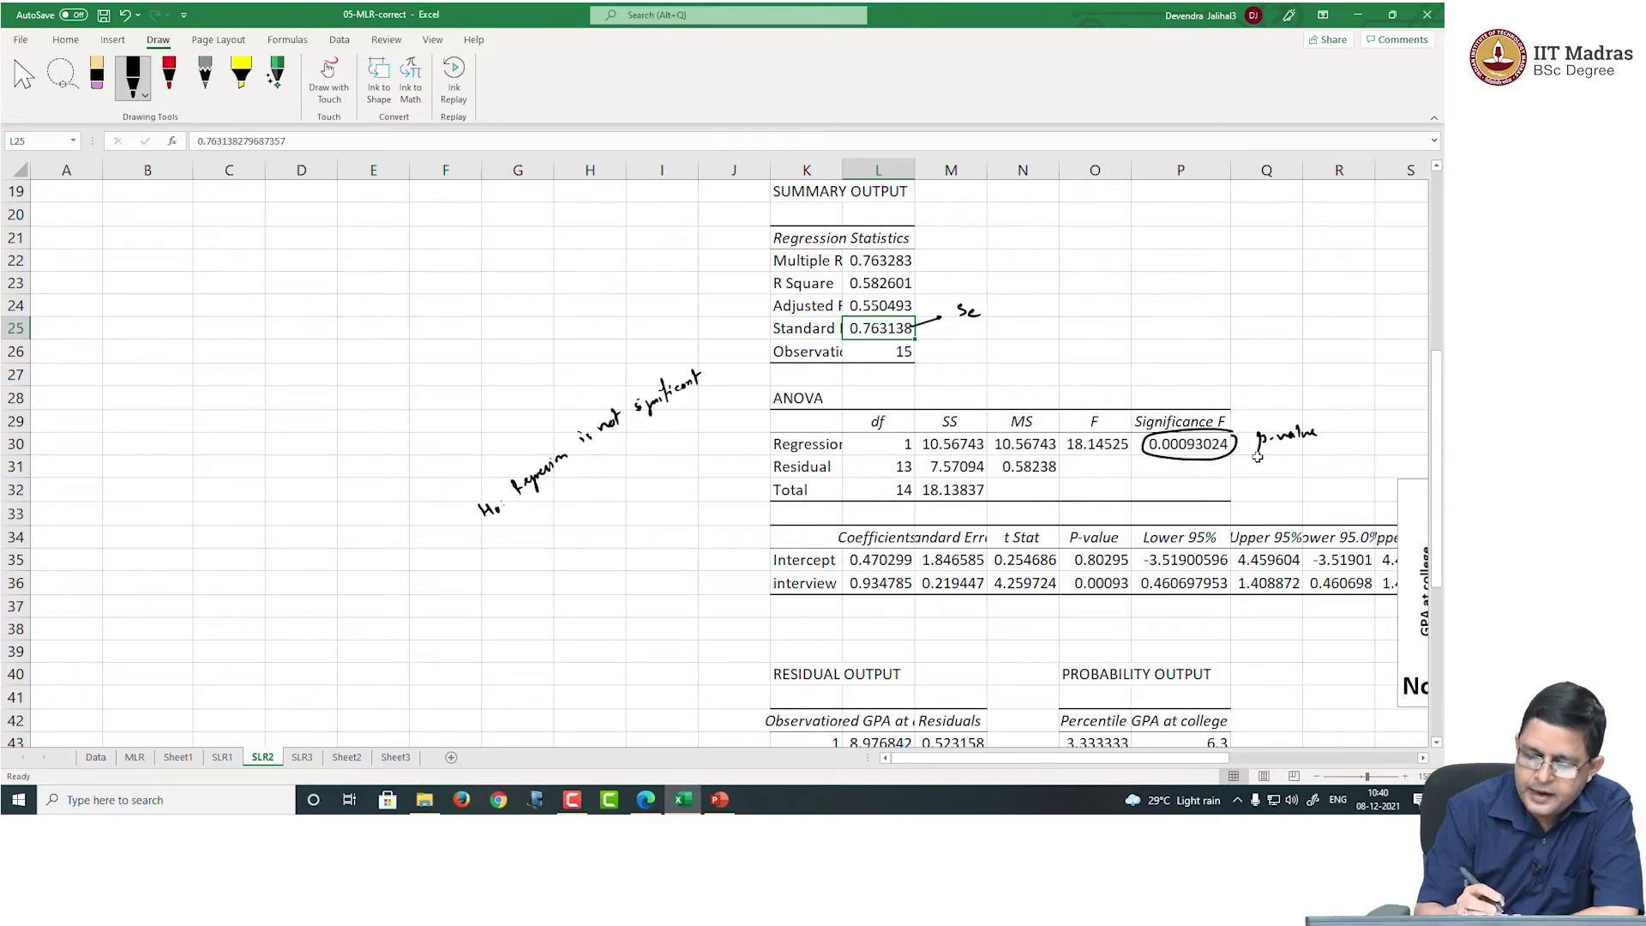
{"action": "left_click_drag", "start_coordinate": [1182, 456], "coordinate": [1203, 454]}
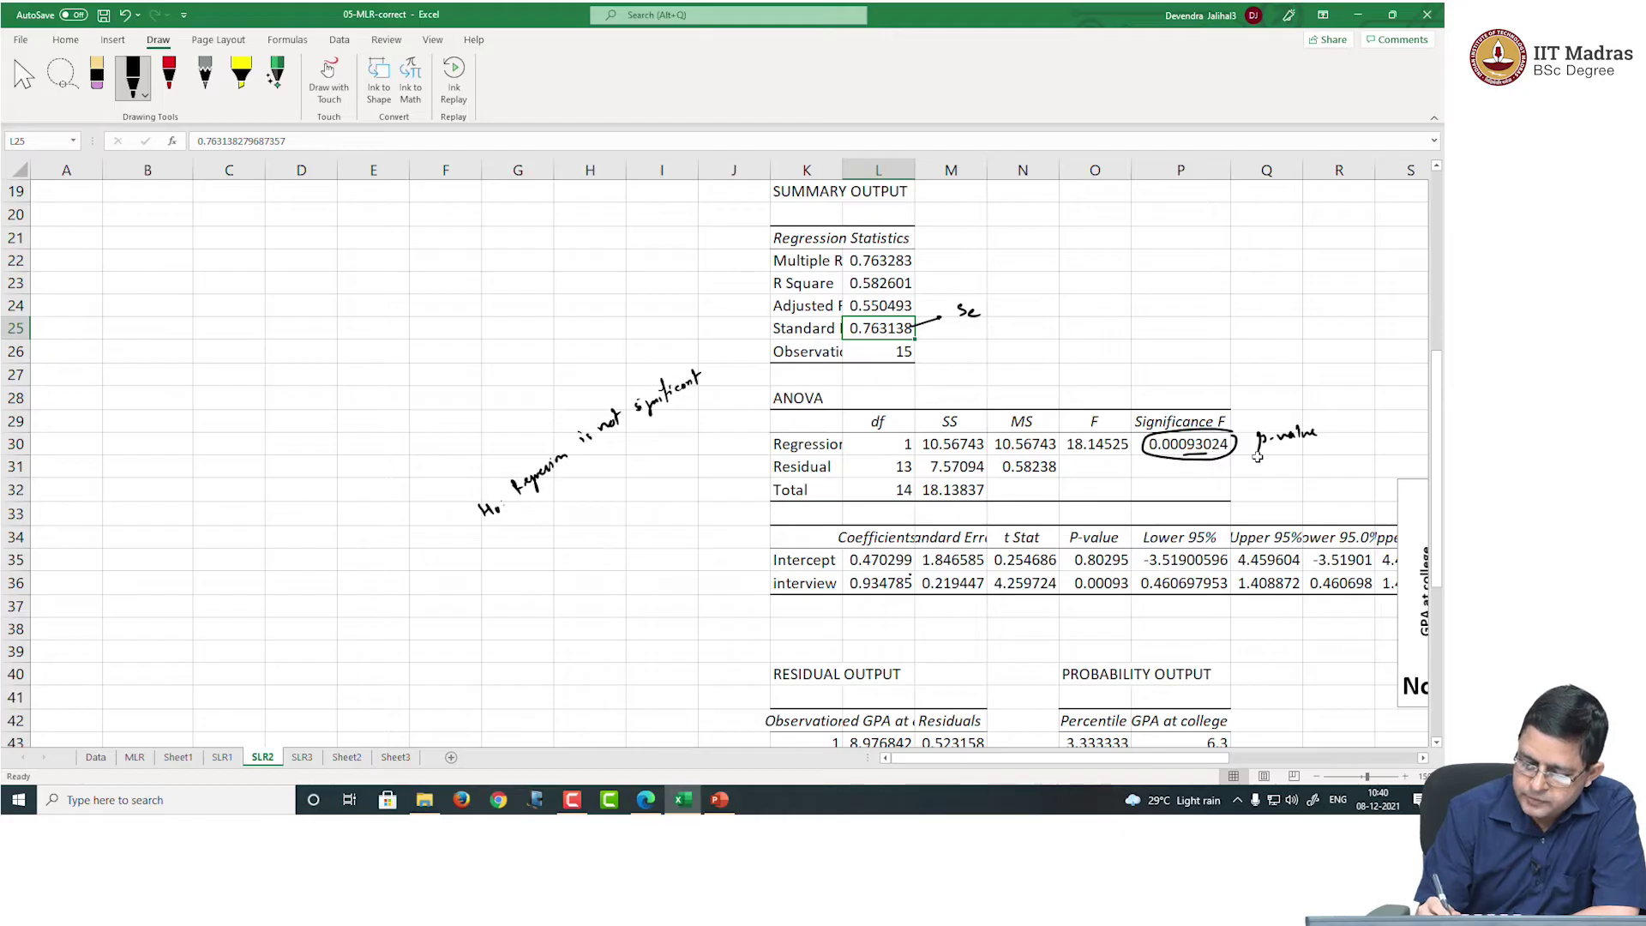
Box the interview coefficient, annotate it "b2 → β2 marginal slope", and circle the interview label in the same row
{"action": "mouse_move", "coordinate": [910, 573]}
{"action": "left_mouse_down"}
{"action": "mouse_move", "coordinate": [847, 600]}
{"action": "mouse_move", "coordinate": [914, 579]}
{"action": "mouse_move", "coordinate": [879, 572]}
{"action": "left_mouse_up"}
{"action": "left_click_drag", "start_coordinate": [867, 609], "coordinate": [869, 620]}
{"action": "mouse_move", "coordinate": [876, 616]}
{"action": "left_mouse_down"}
{"action": "mouse_move", "coordinate": [886, 624]}
{"action": "mouse_move", "coordinate": [828, 623]}
{"action": "left_mouse_up"}
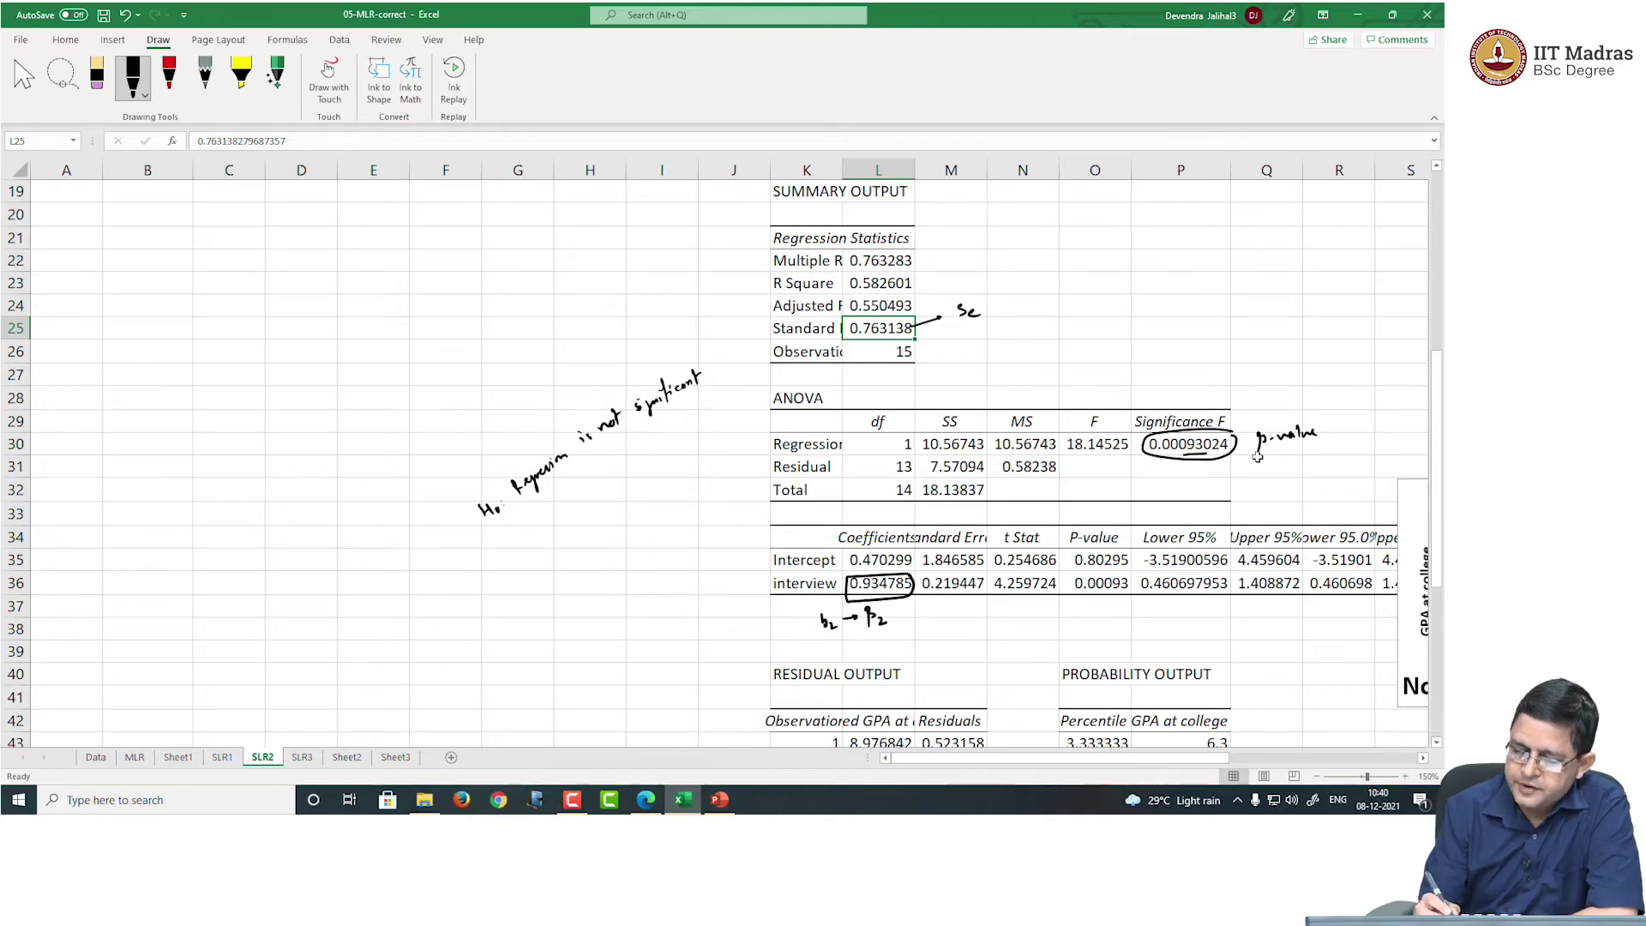
{"action": "left_click_drag", "start_coordinate": [925, 614], "coordinate": [1018, 609]}
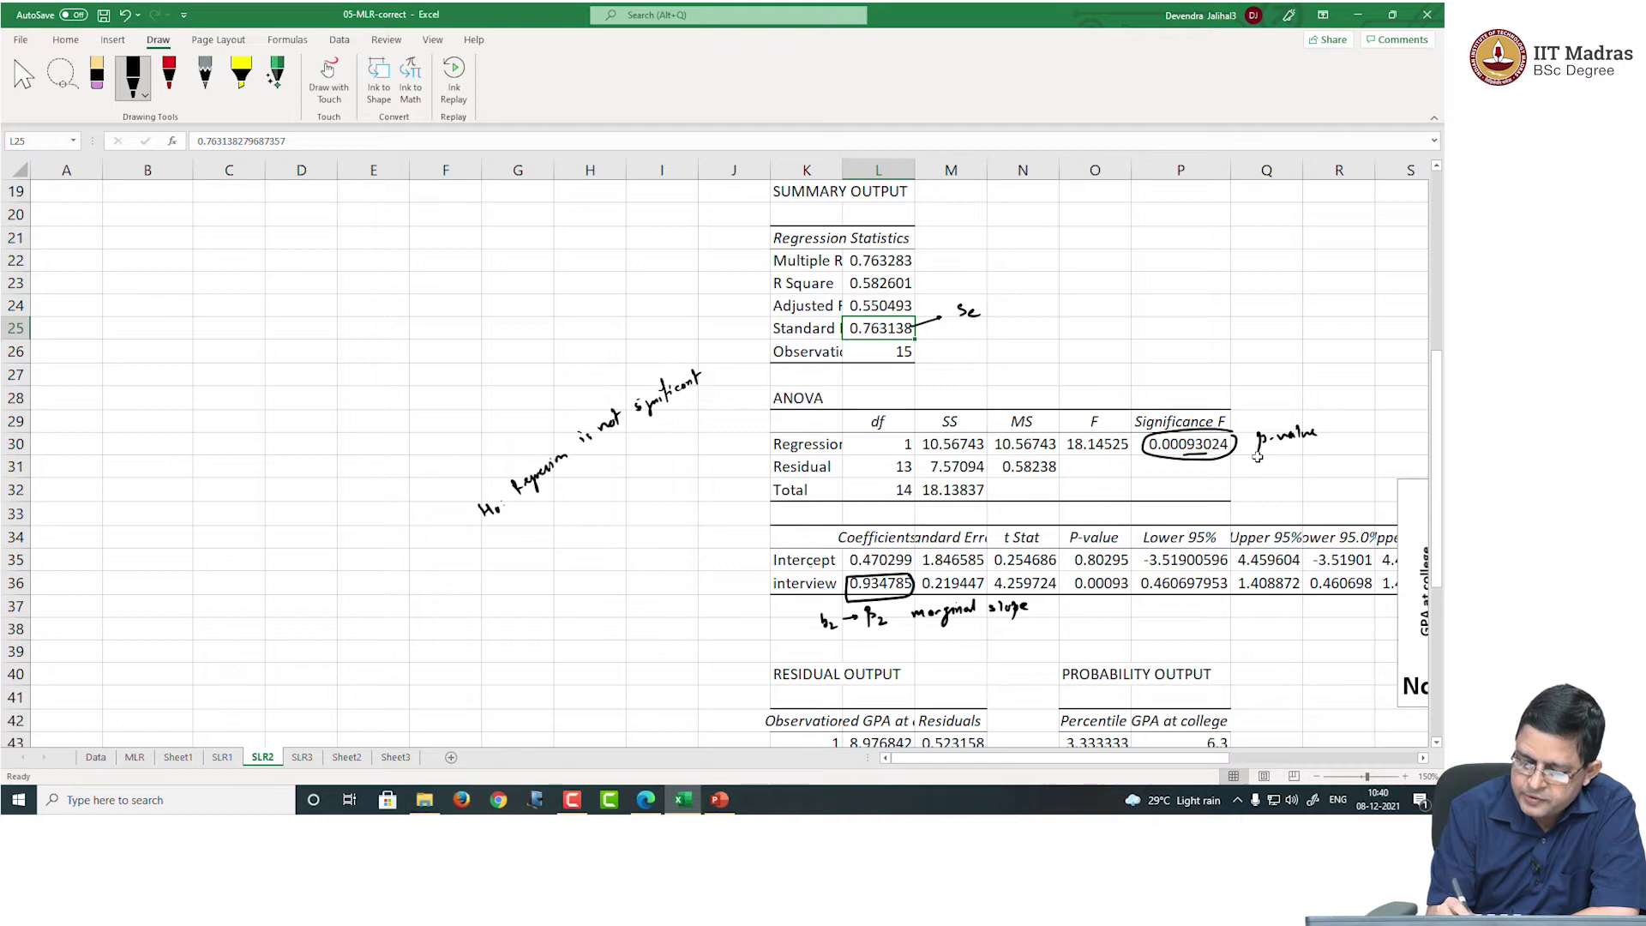
{"action": "mouse_move", "coordinate": [793, 599]}
{"action": "left_mouse_down"}
{"action": "mouse_move", "coordinate": [815, 572]}
{"action": "mouse_move", "coordinate": [766, 583]}
{"action": "left_mouse_up"}
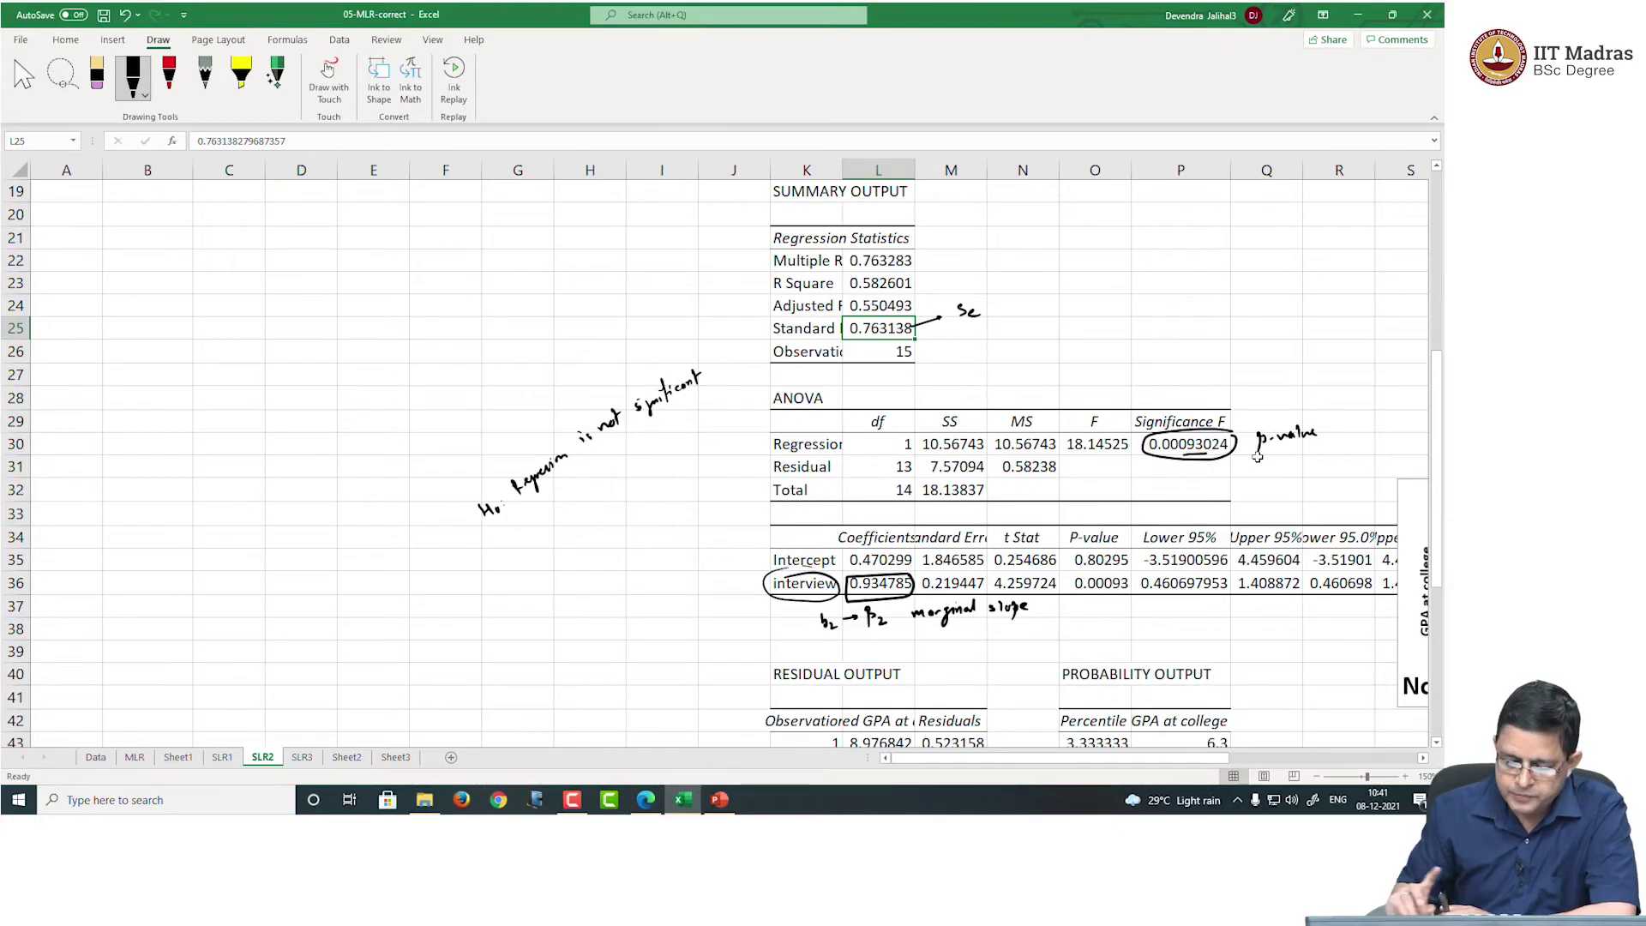
{"action": "left_click", "coordinate": [675, 462]}
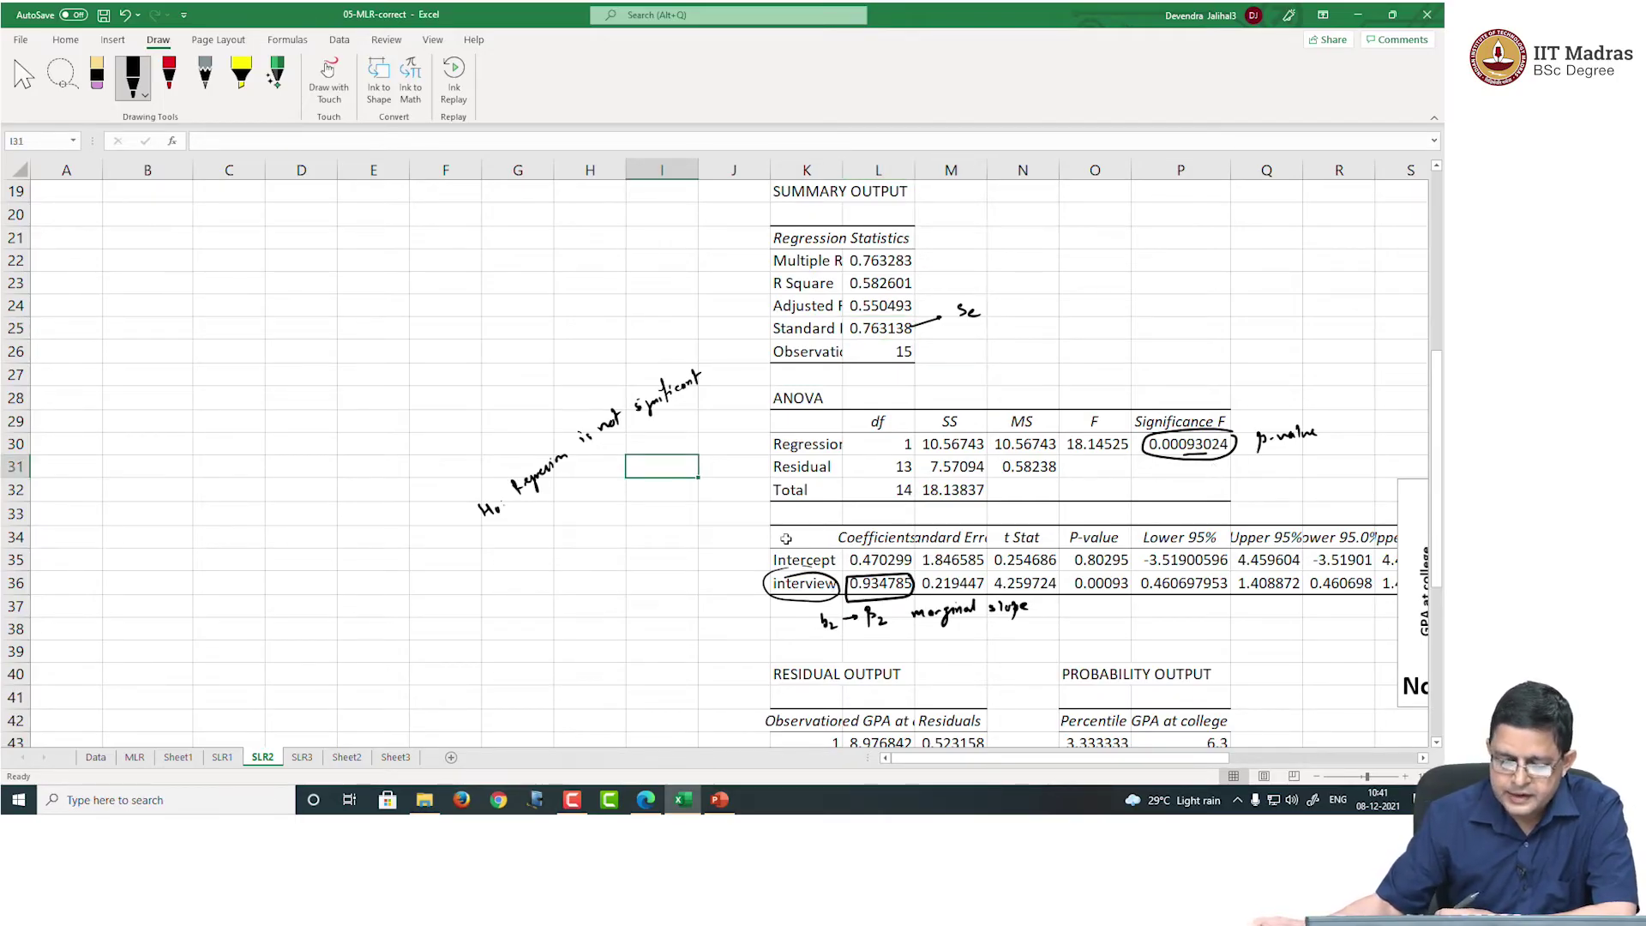
{"action": "left_click", "coordinate": [802, 583]}
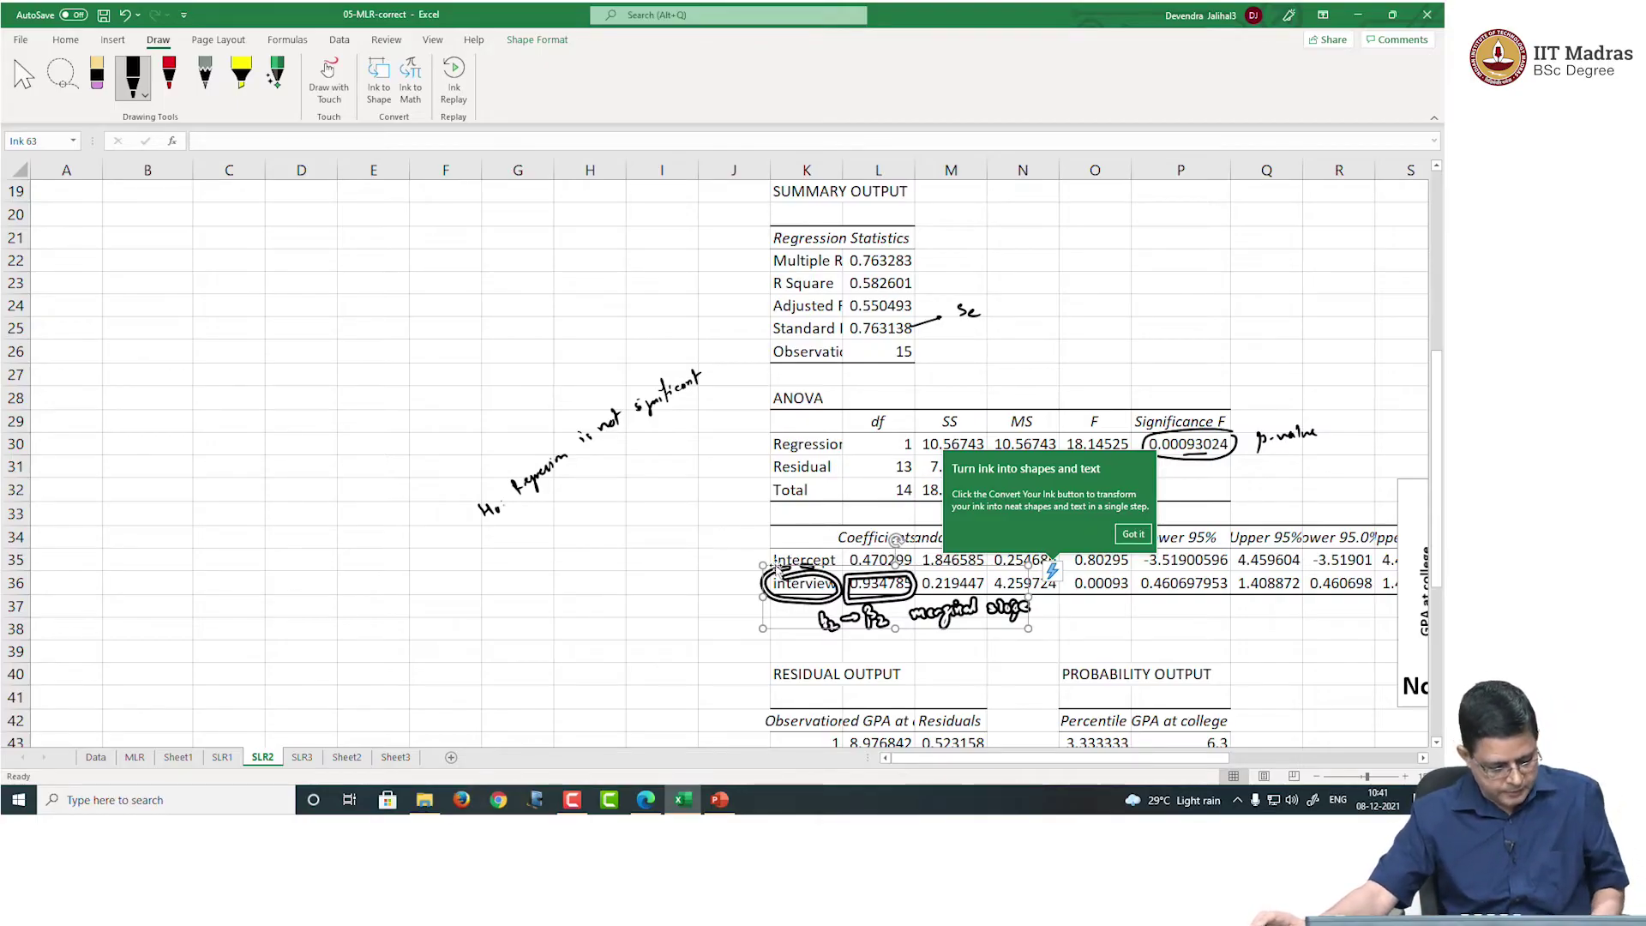
{"action": "key", "text": "Escape"}
{"action": "left_click", "coordinate": [612, 619]}
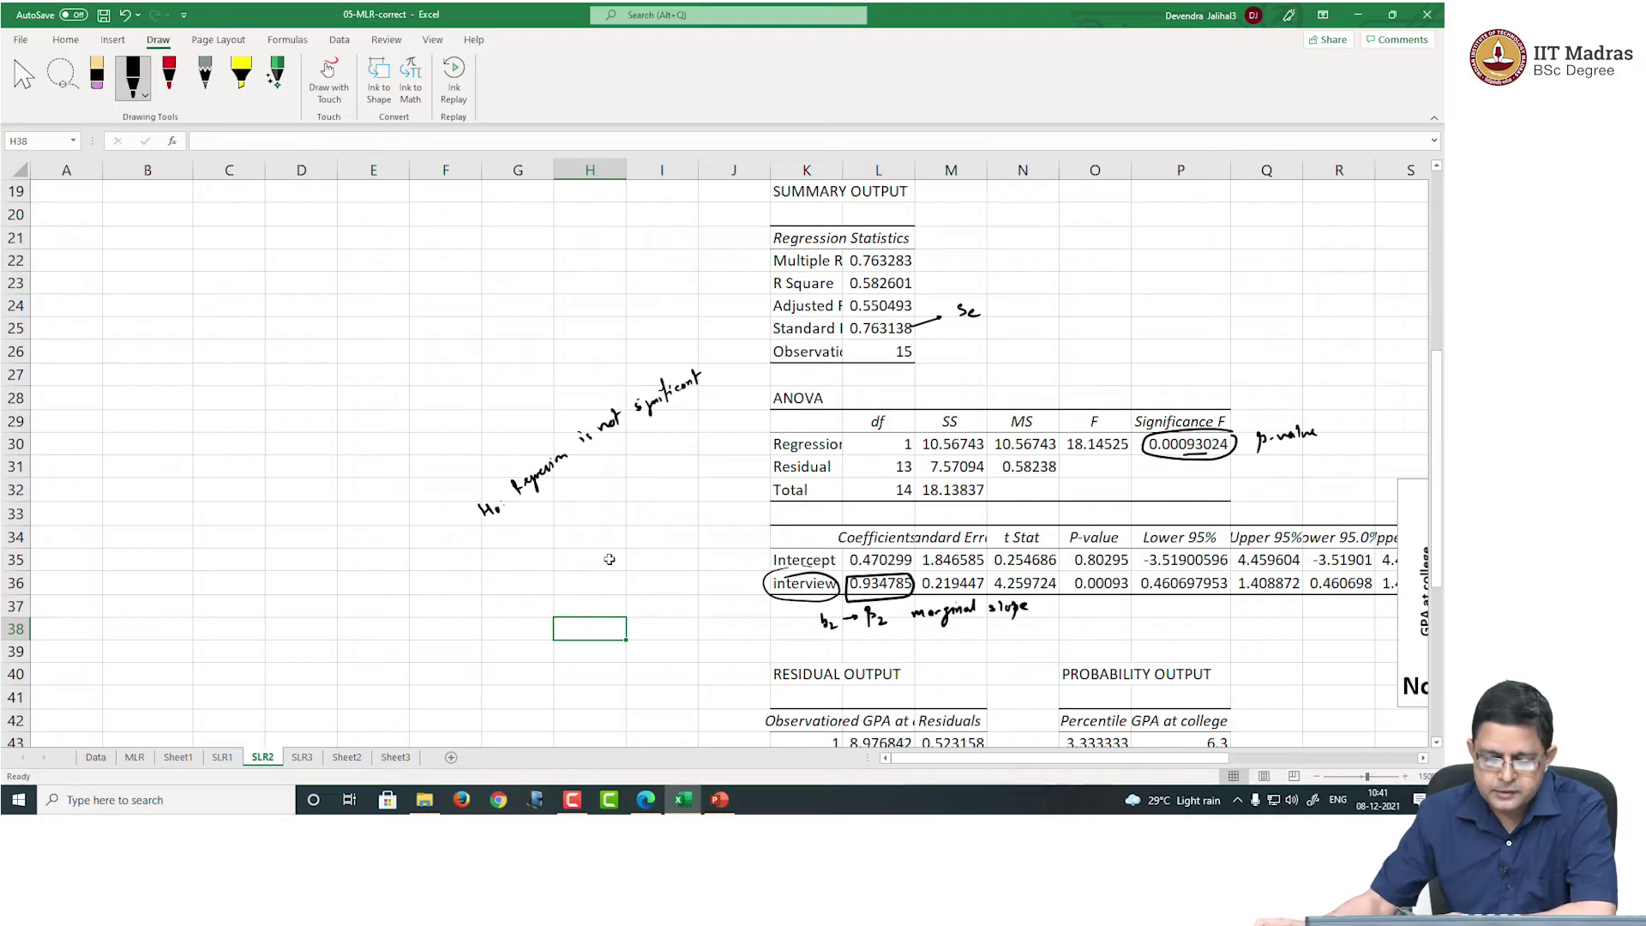
Review the record, GPA at college, Entrance exam and interview data in A2:D17 of the MLR sheet
{"action": "left_click", "coordinate": [135, 757]}
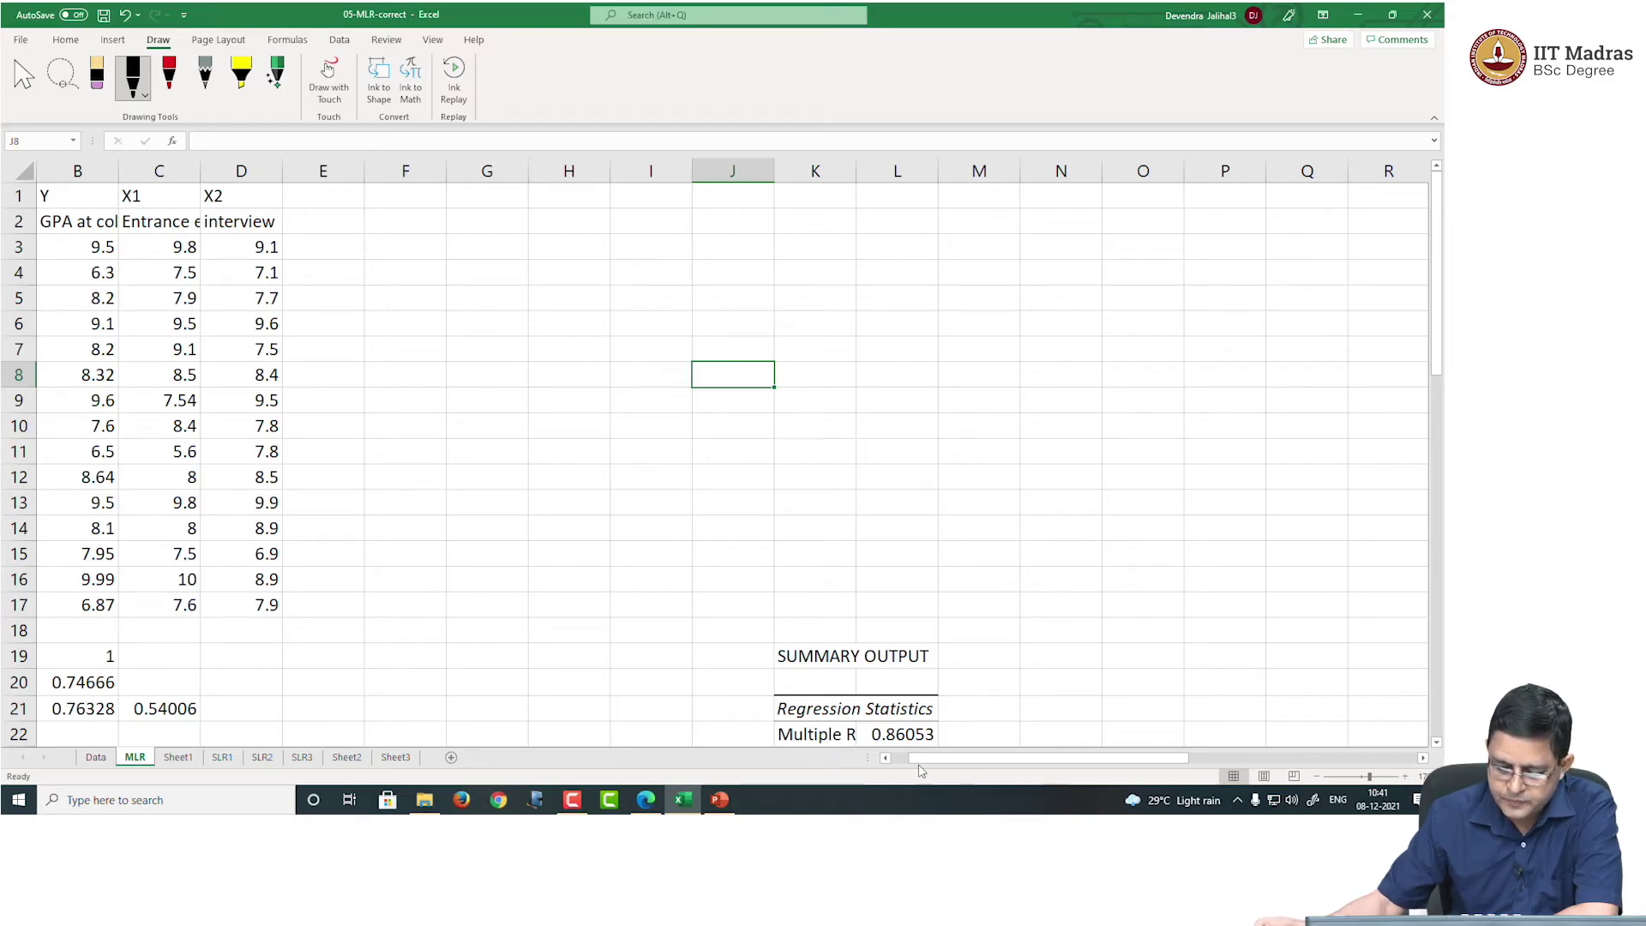
{"action": "left_click", "coordinate": [887, 759]}
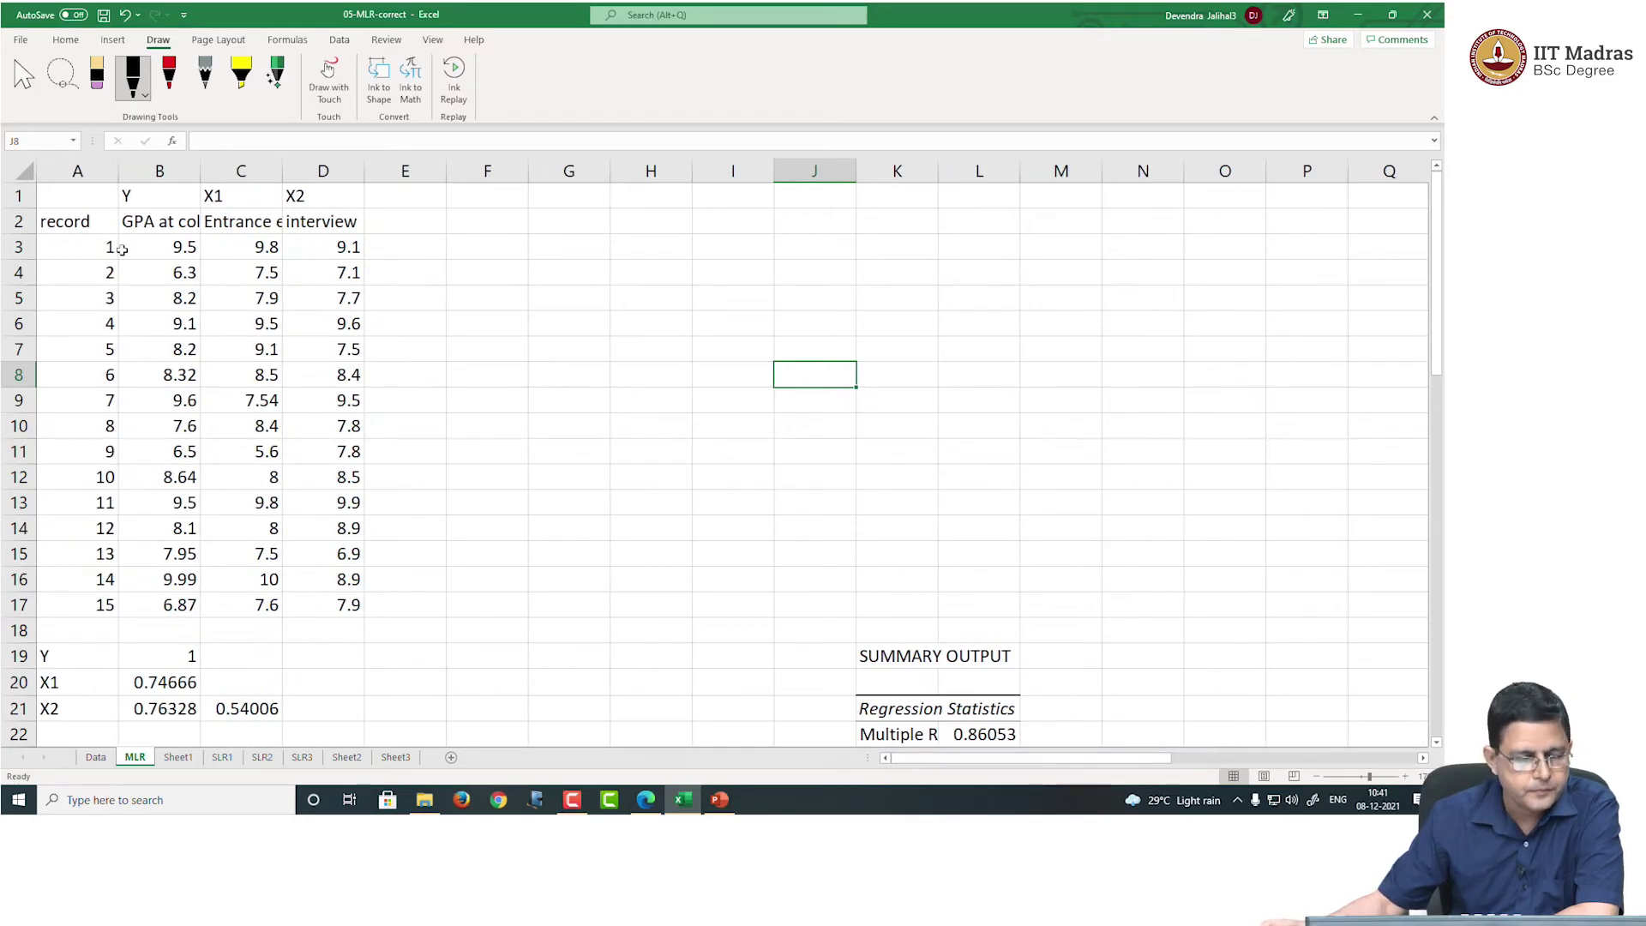
{"action": "left_click_drag", "start_coordinate": [87, 223], "coordinate": [347, 602]}
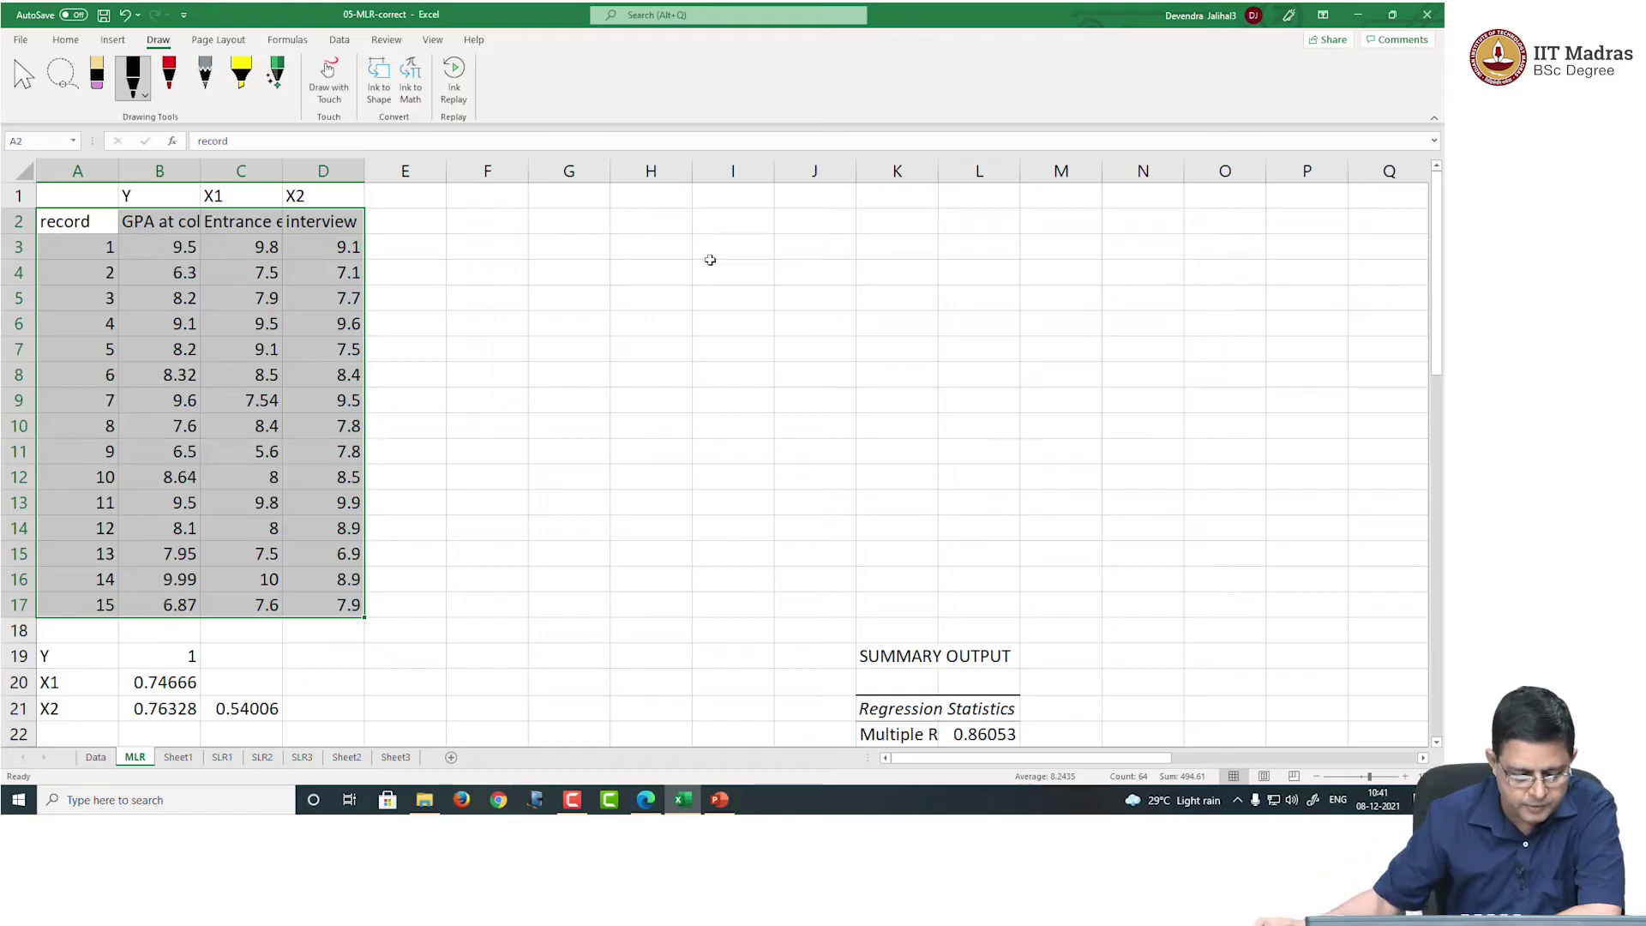
Add a new blank worksheet, and copy the full data table A1:D17 from the Data sheet
{"action": "left_click", "coordinate": [450, 758]}
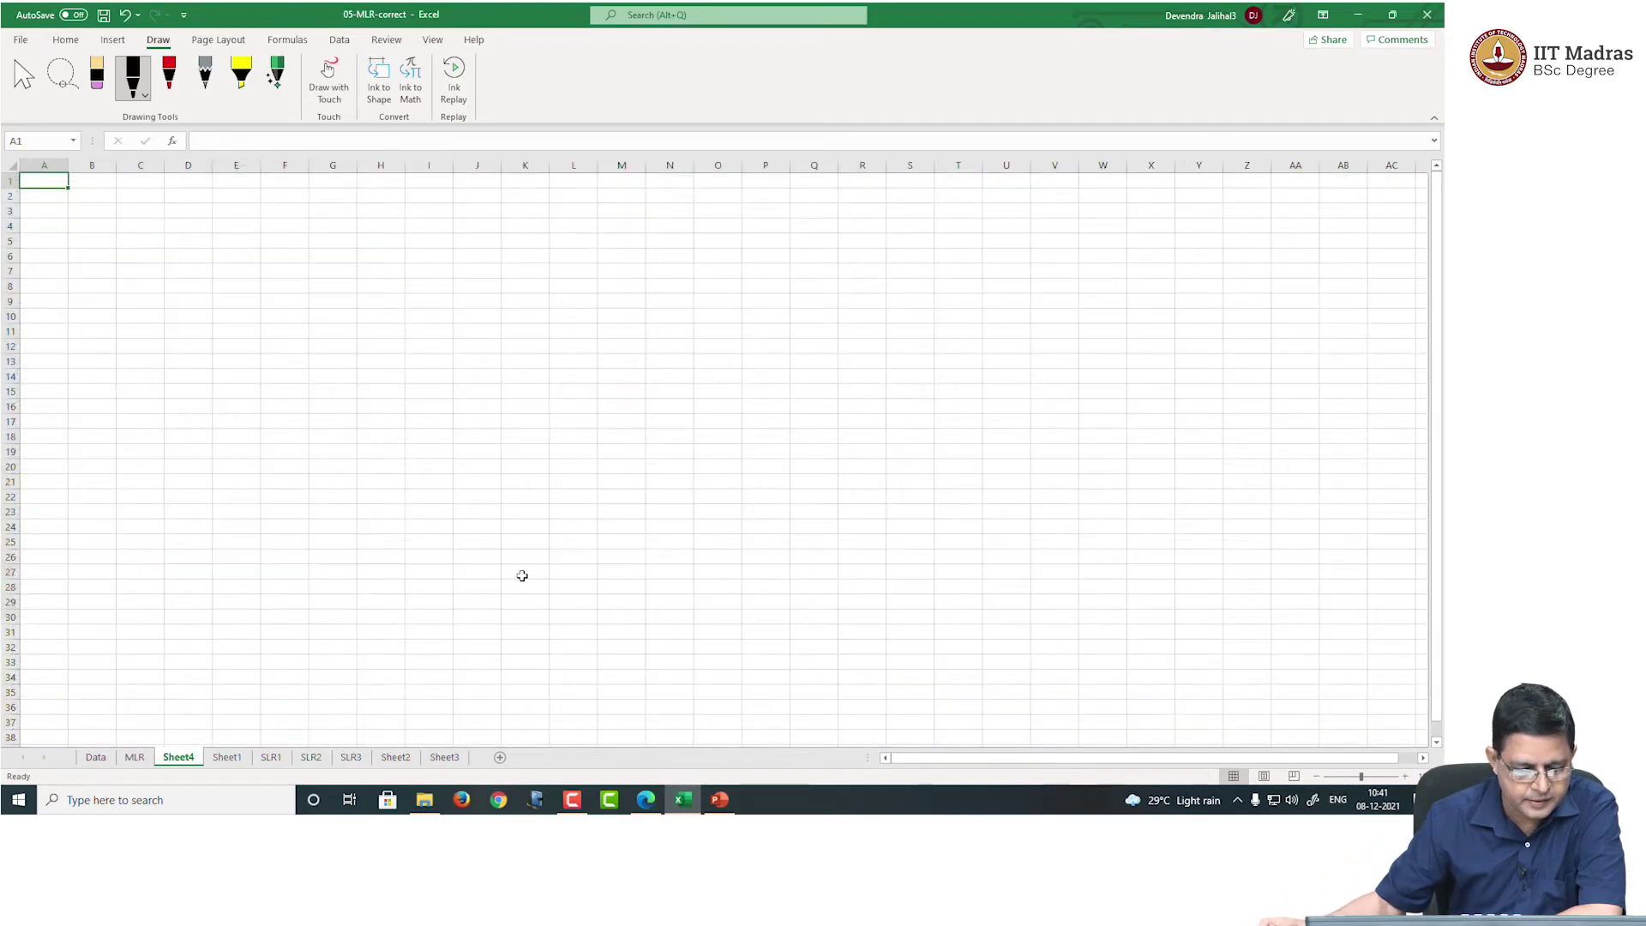
{"action": "left_click", "coordinate": [95, 757]}
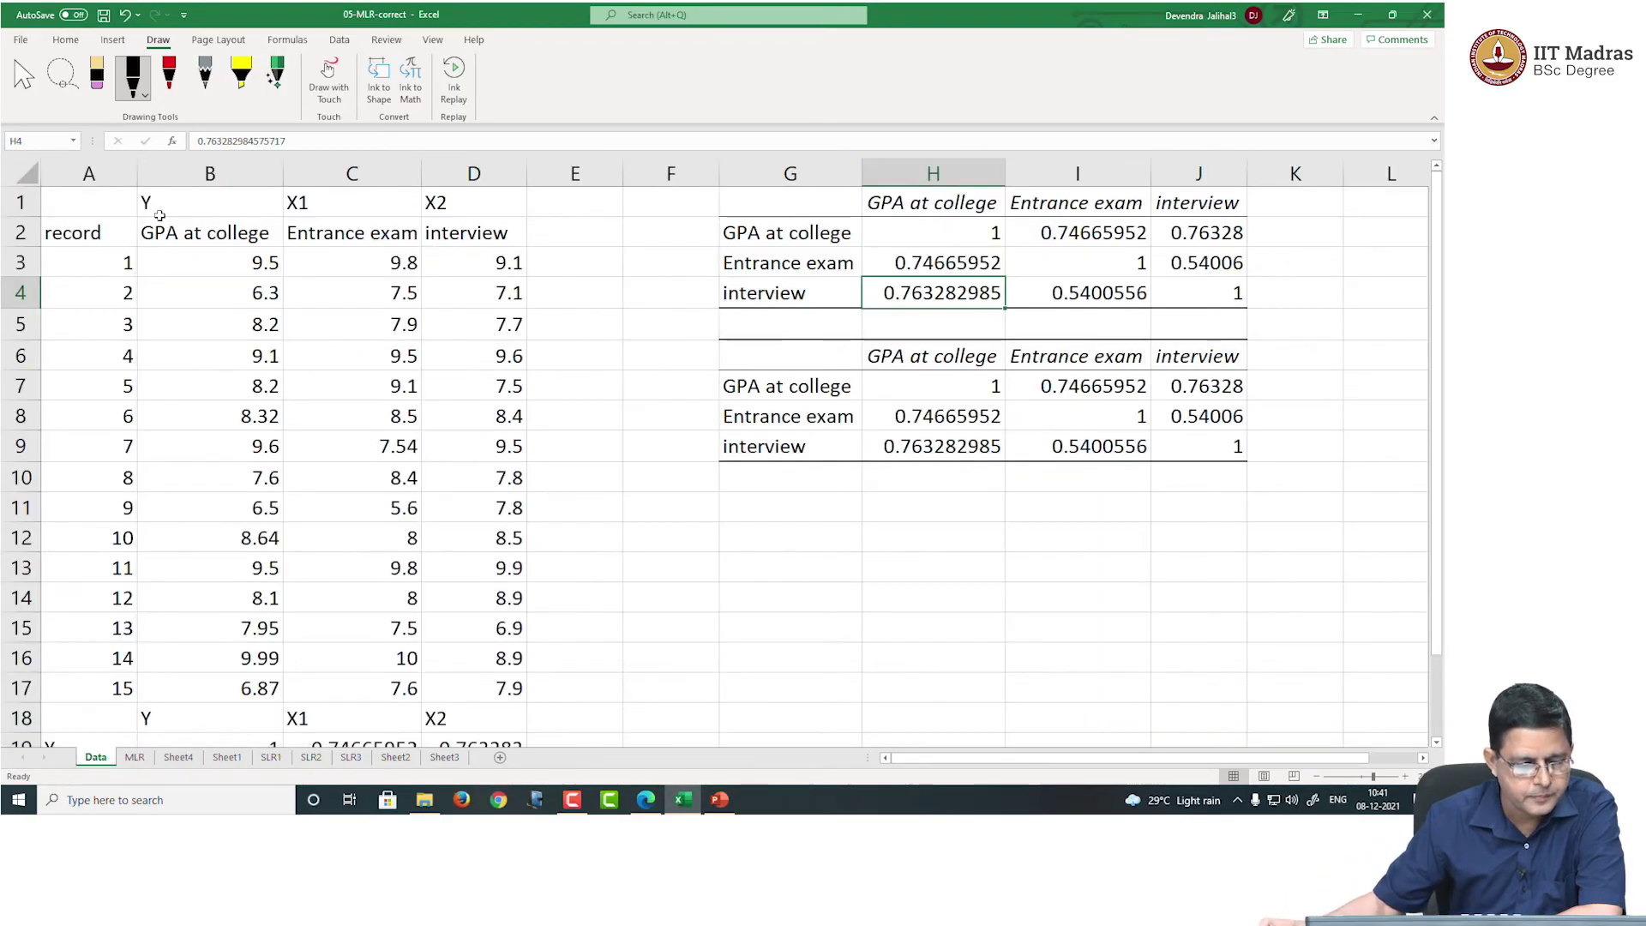
{"action": "left_click_drag", "start_coordinate": [86, 202], "coordinate": [444, 686]}
{"action": "key", "text": "ctrl+c"}
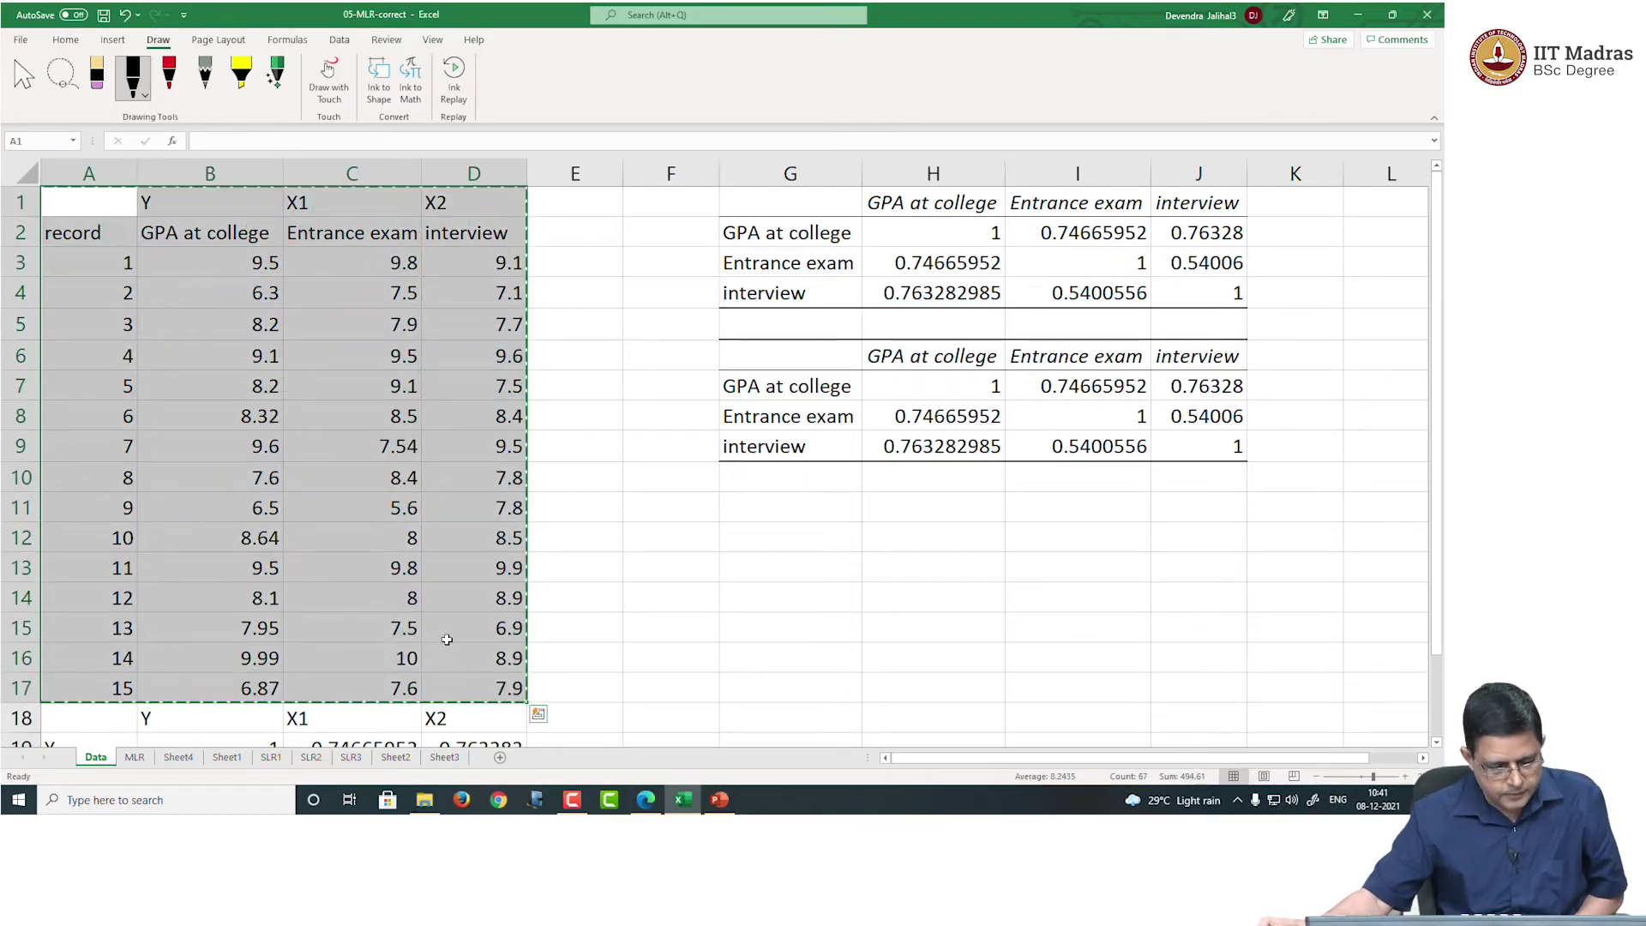
Check Sheet3 and Sheet2 as destinations for the copied table, and add another blank worksheet
{"action": "left_click", "coordinate": [444, 757]}
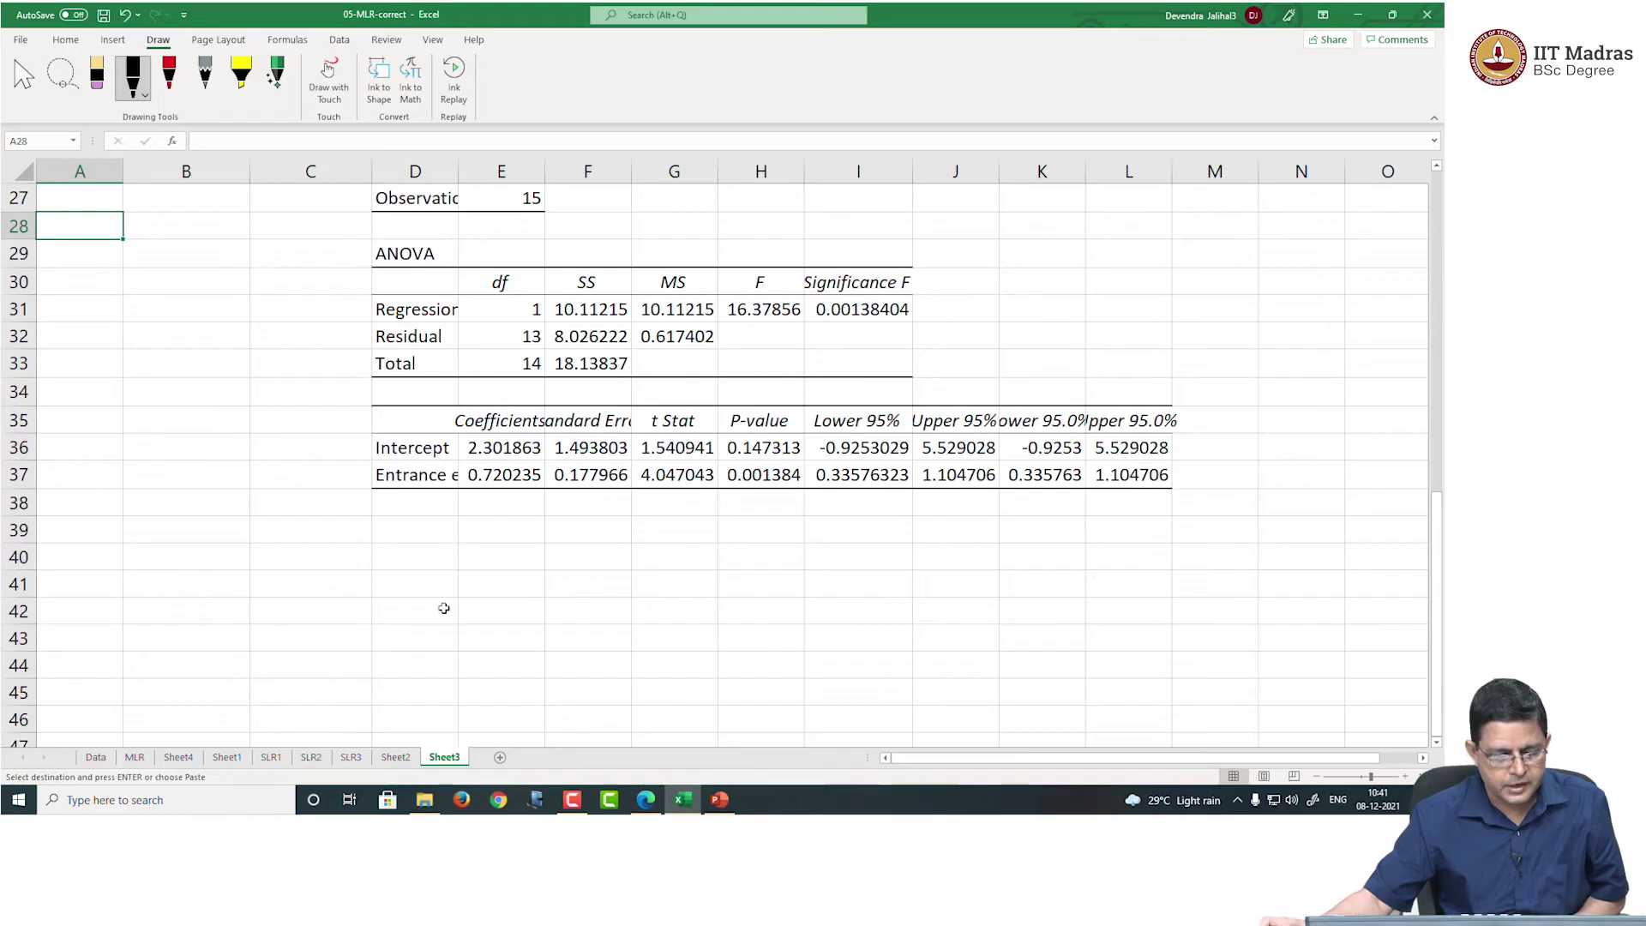
{"action": "left_click", "coordinate": [395, 757]}
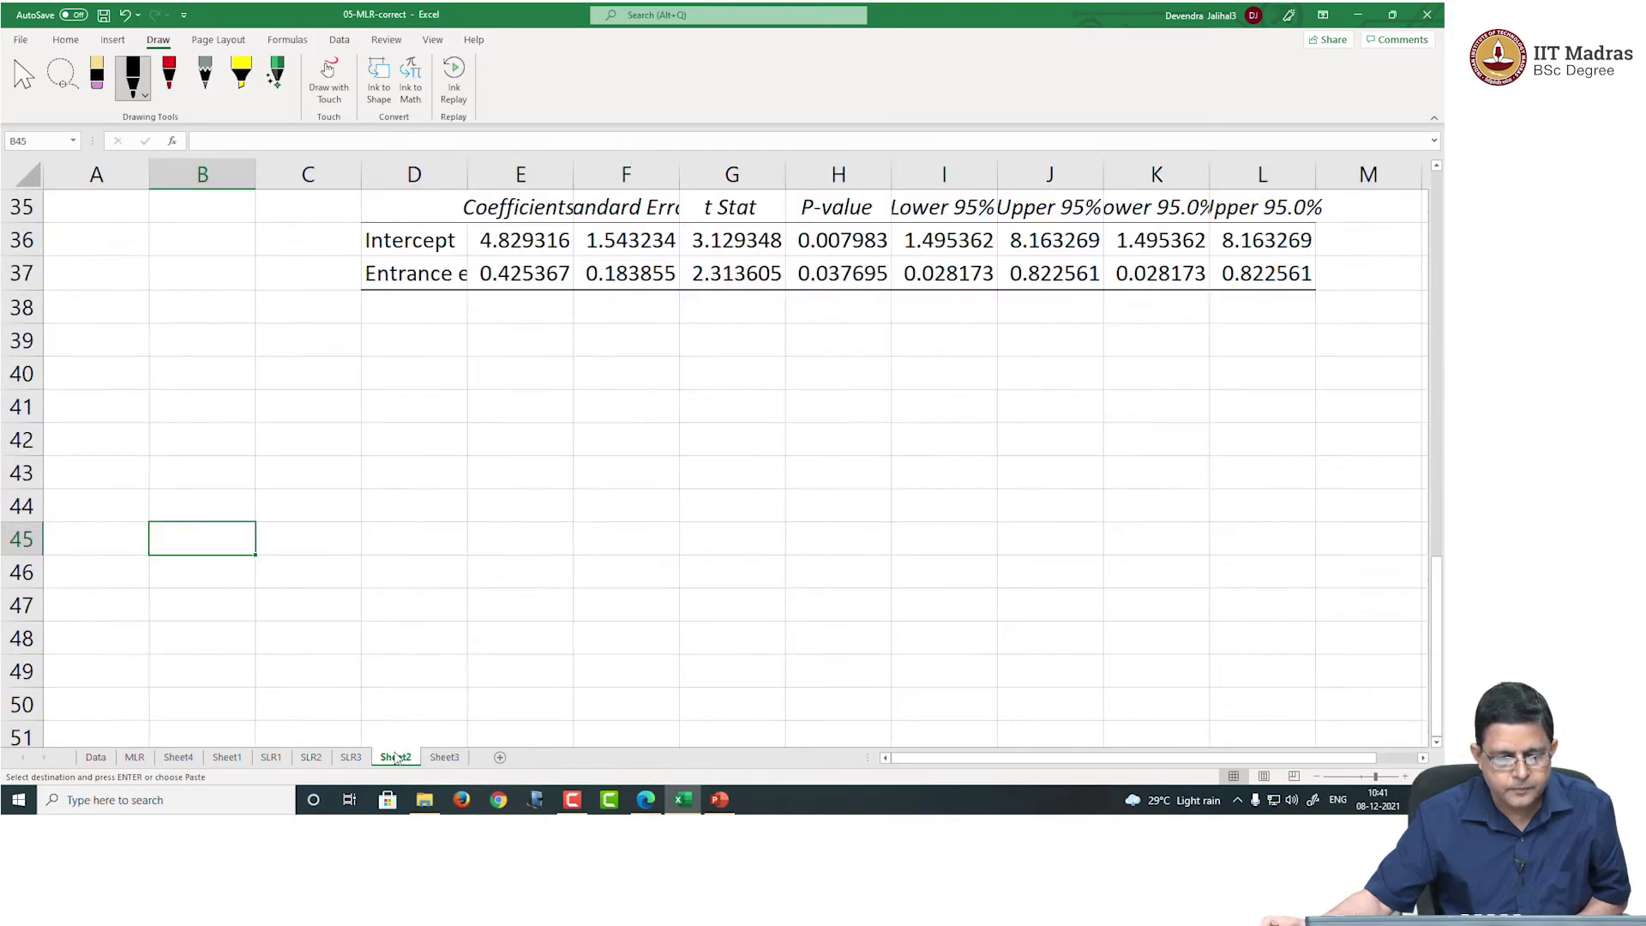
{"action": "left_click", "coordinate": [444, 757]}
{"action": "scroll", "coordinate": [452, 712], "scroll_direction": "up", "scroll_amount": 8}
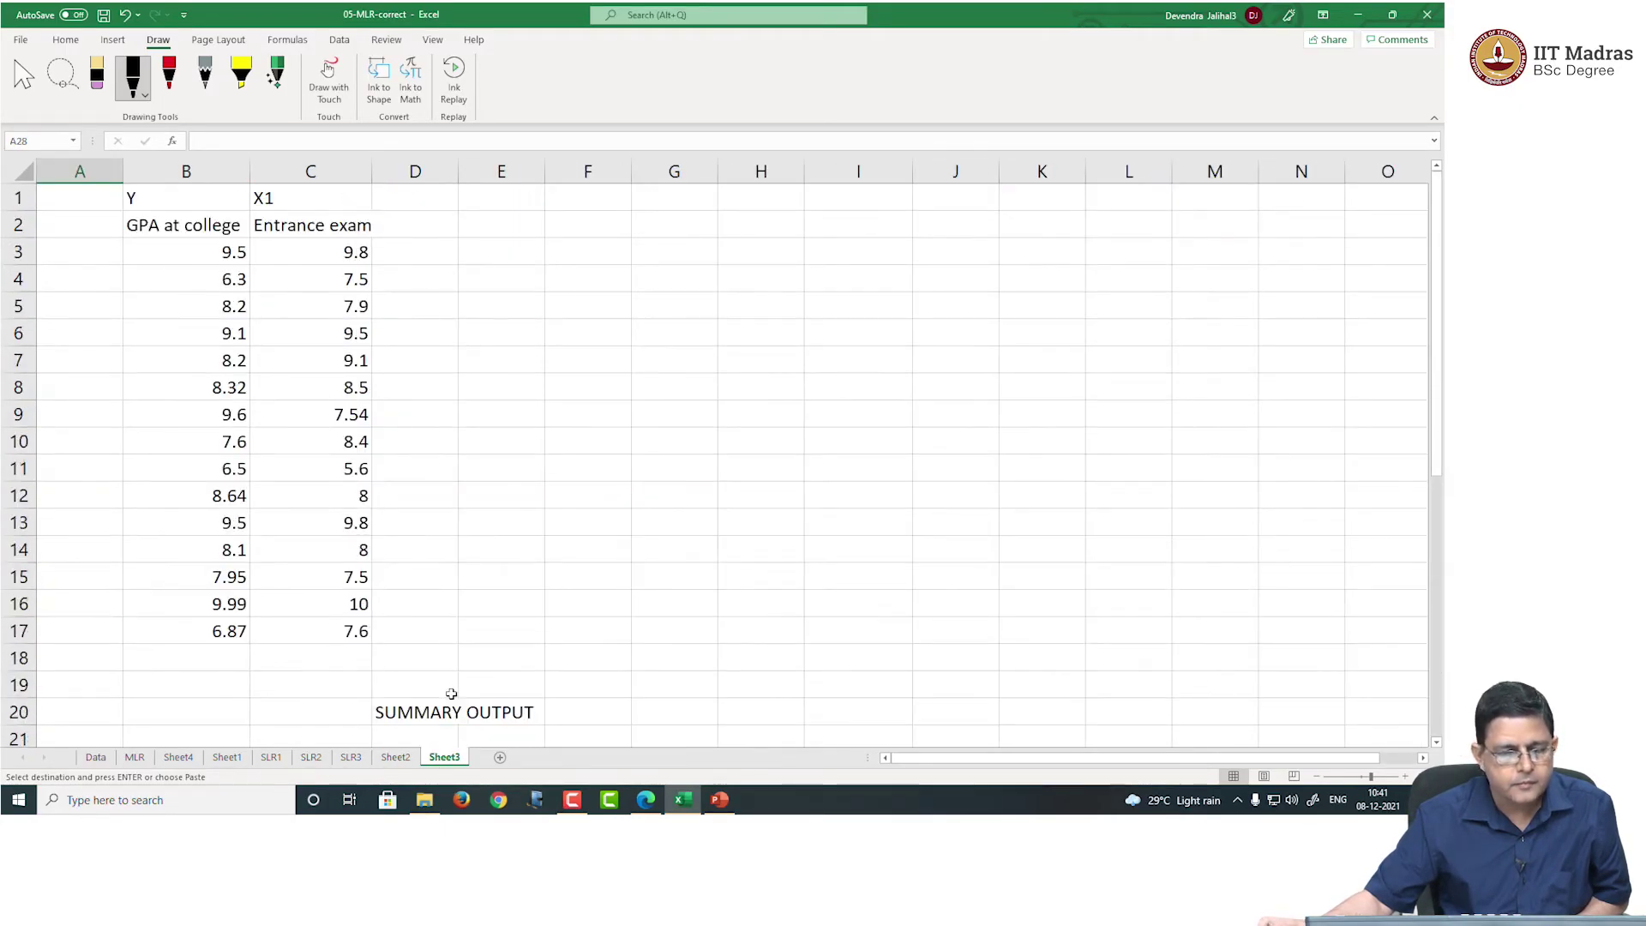
{"action": "left_click", "coordinate": [500, 758]}
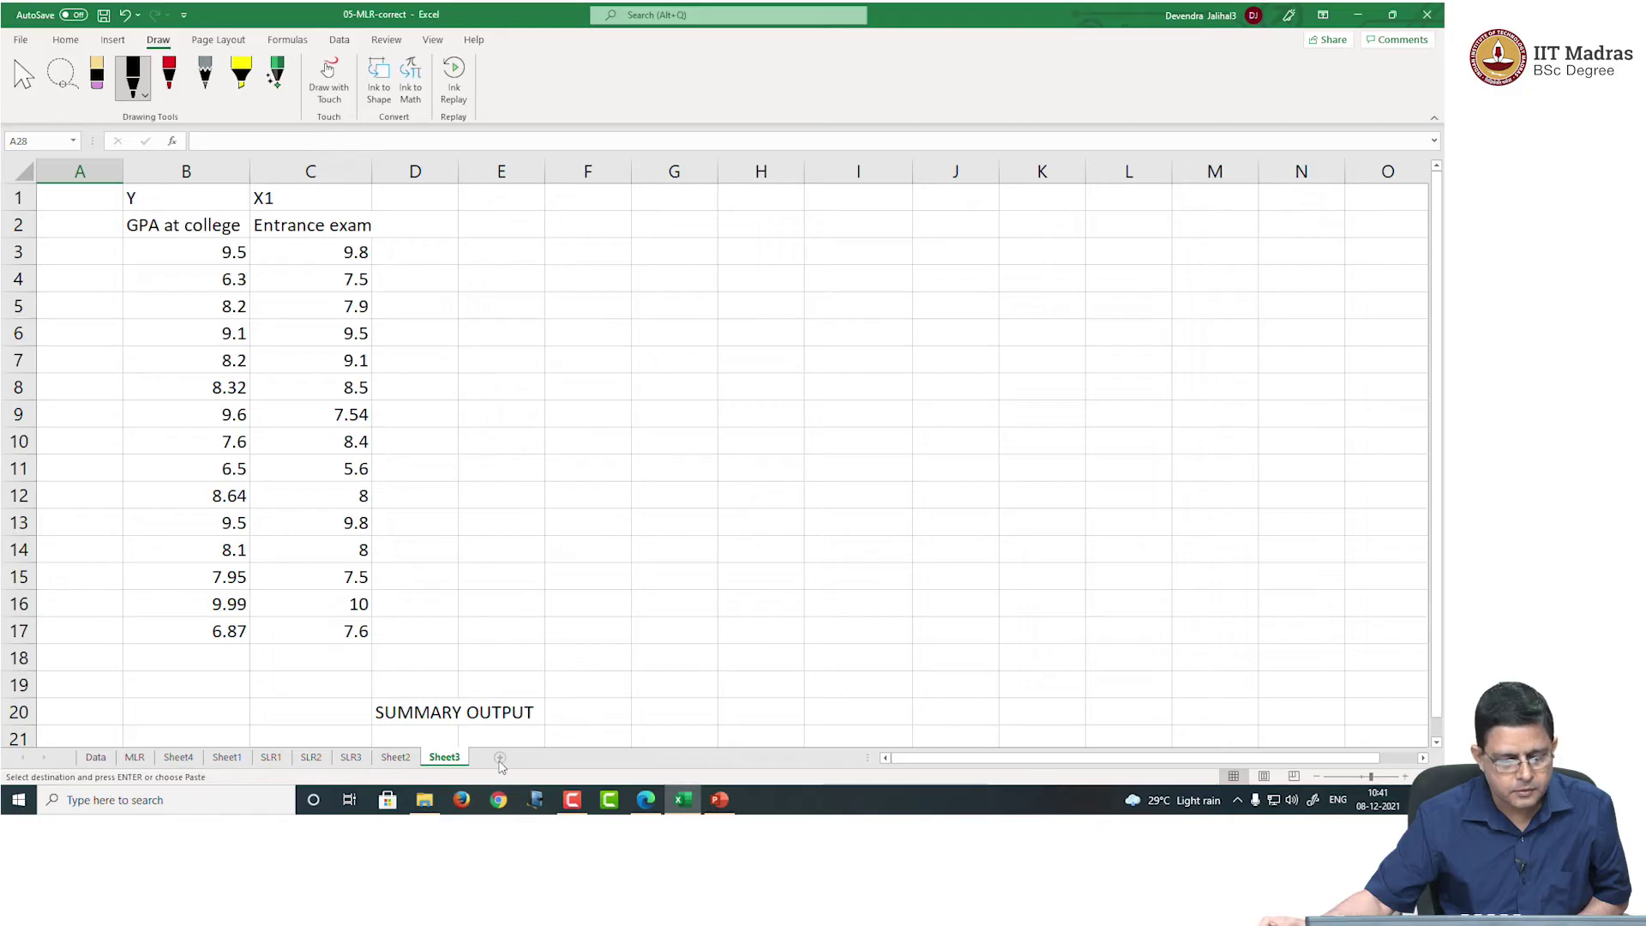
Paste the copied GPA at college, Entrance exam and interview table into Sheet4 starting at cell A1
{"action": "left_click", "coordinate": [178, 757]}
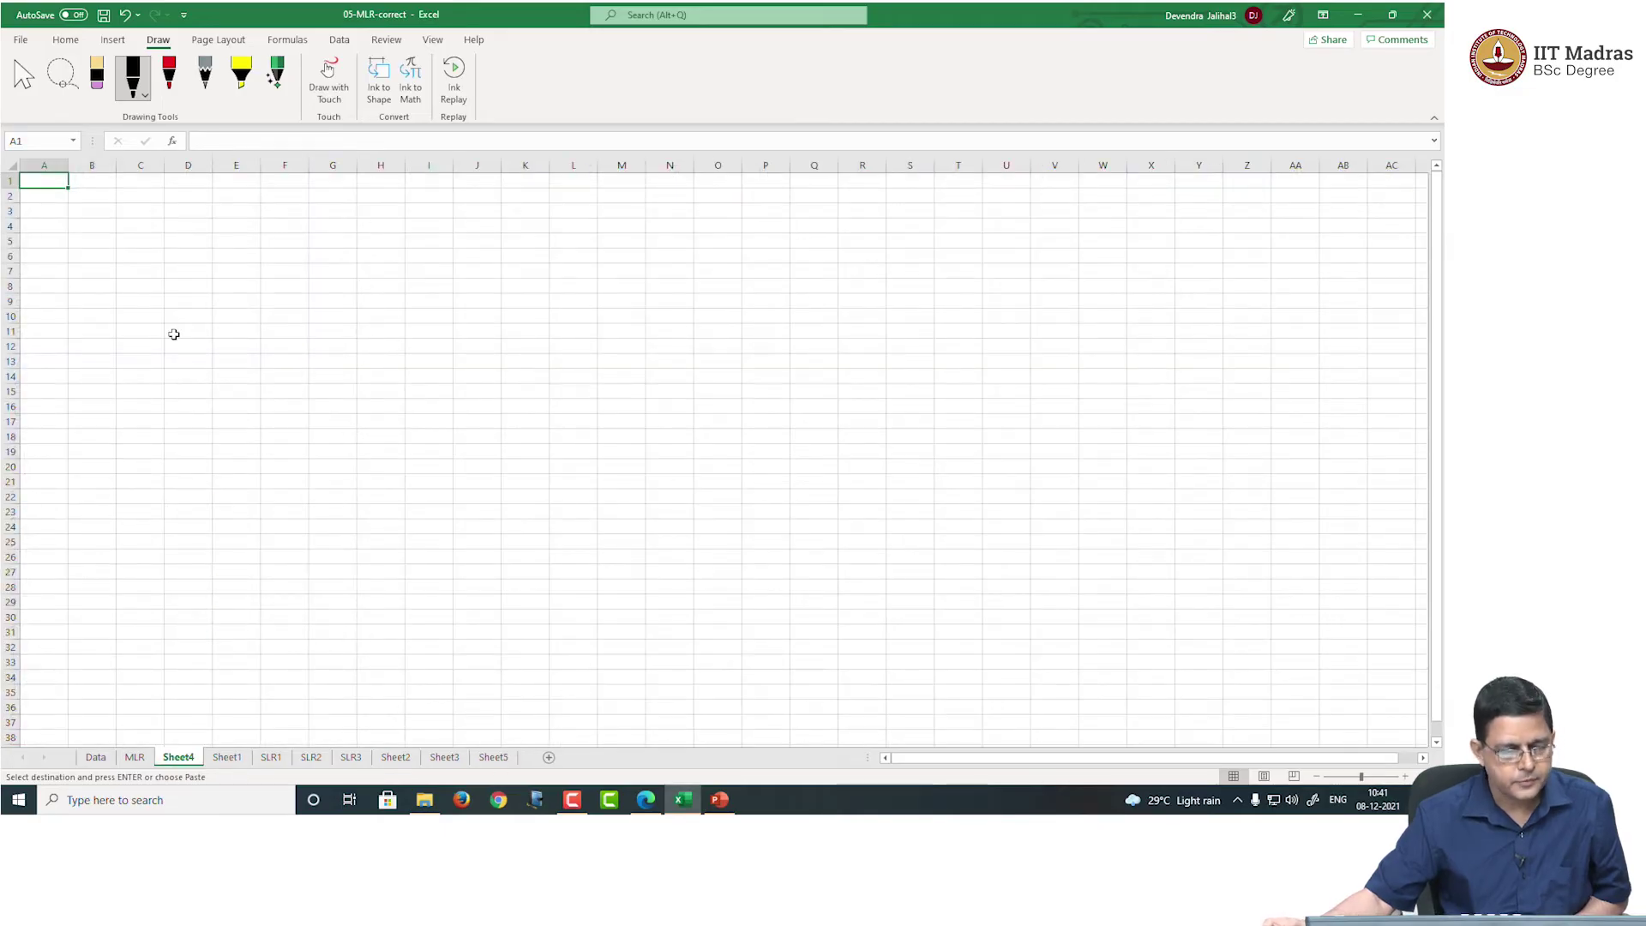
{"action": "key", "text": "ctrl+v"}
{"action": "left_click", "coordinate": [428, 376]}
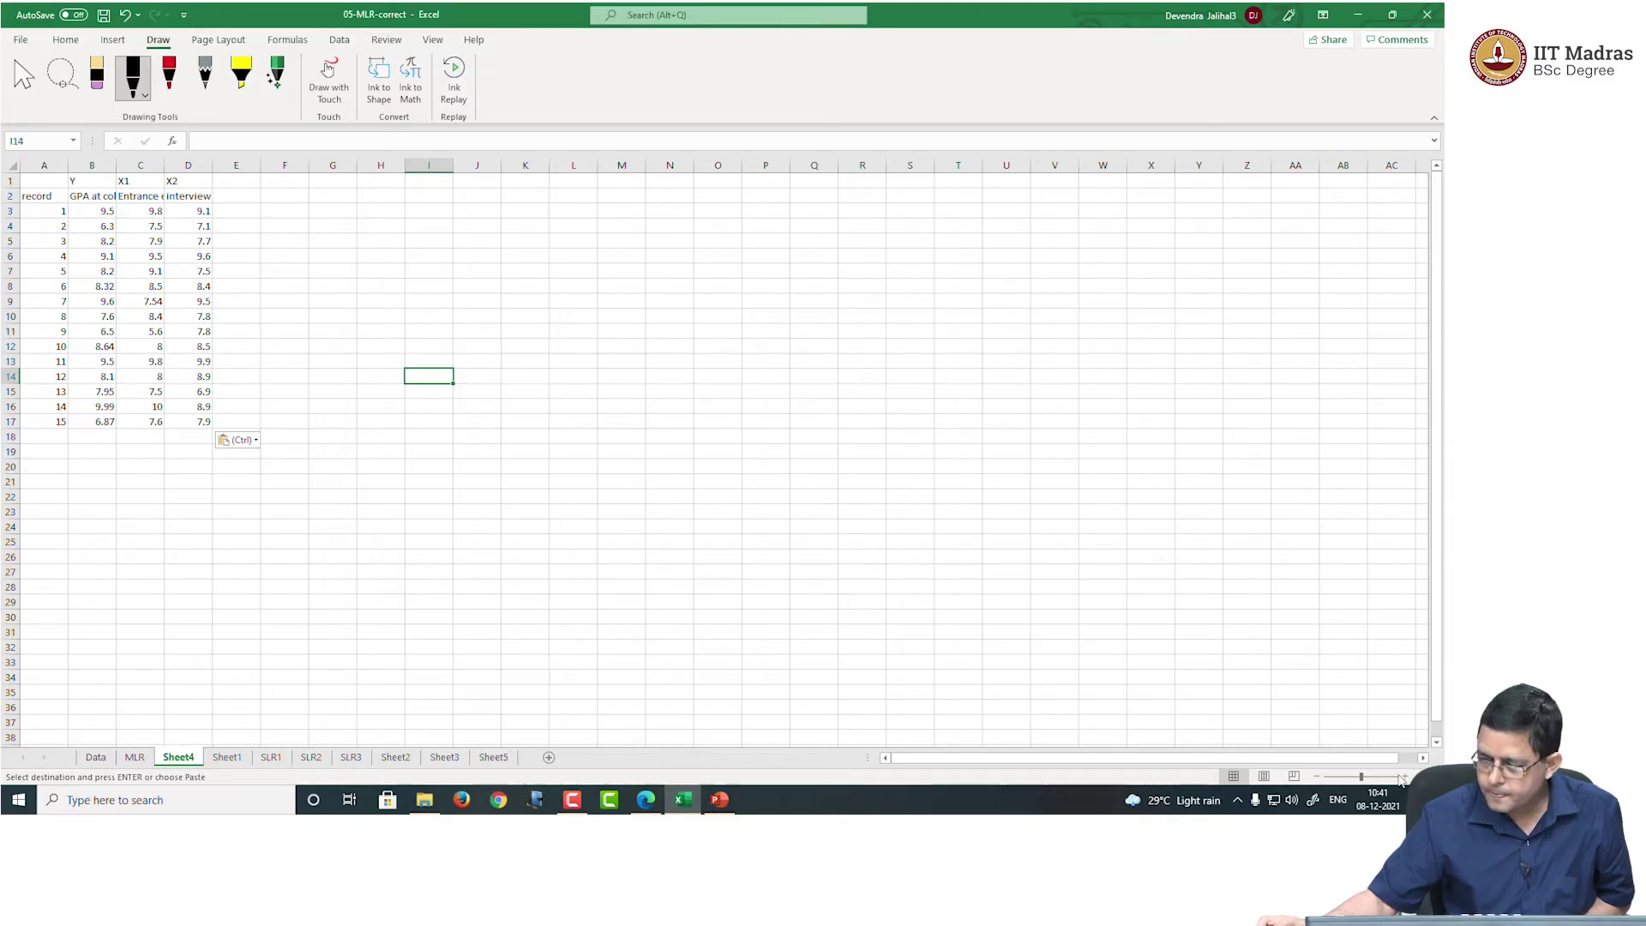
Open the Regression tool of Data Analysis for the table copied into Sheet4
{"action": "scroll", "coordinate": [603, 398], "scroll_direction": "up", "scroll_amount": 4, "text": "ctrl"}
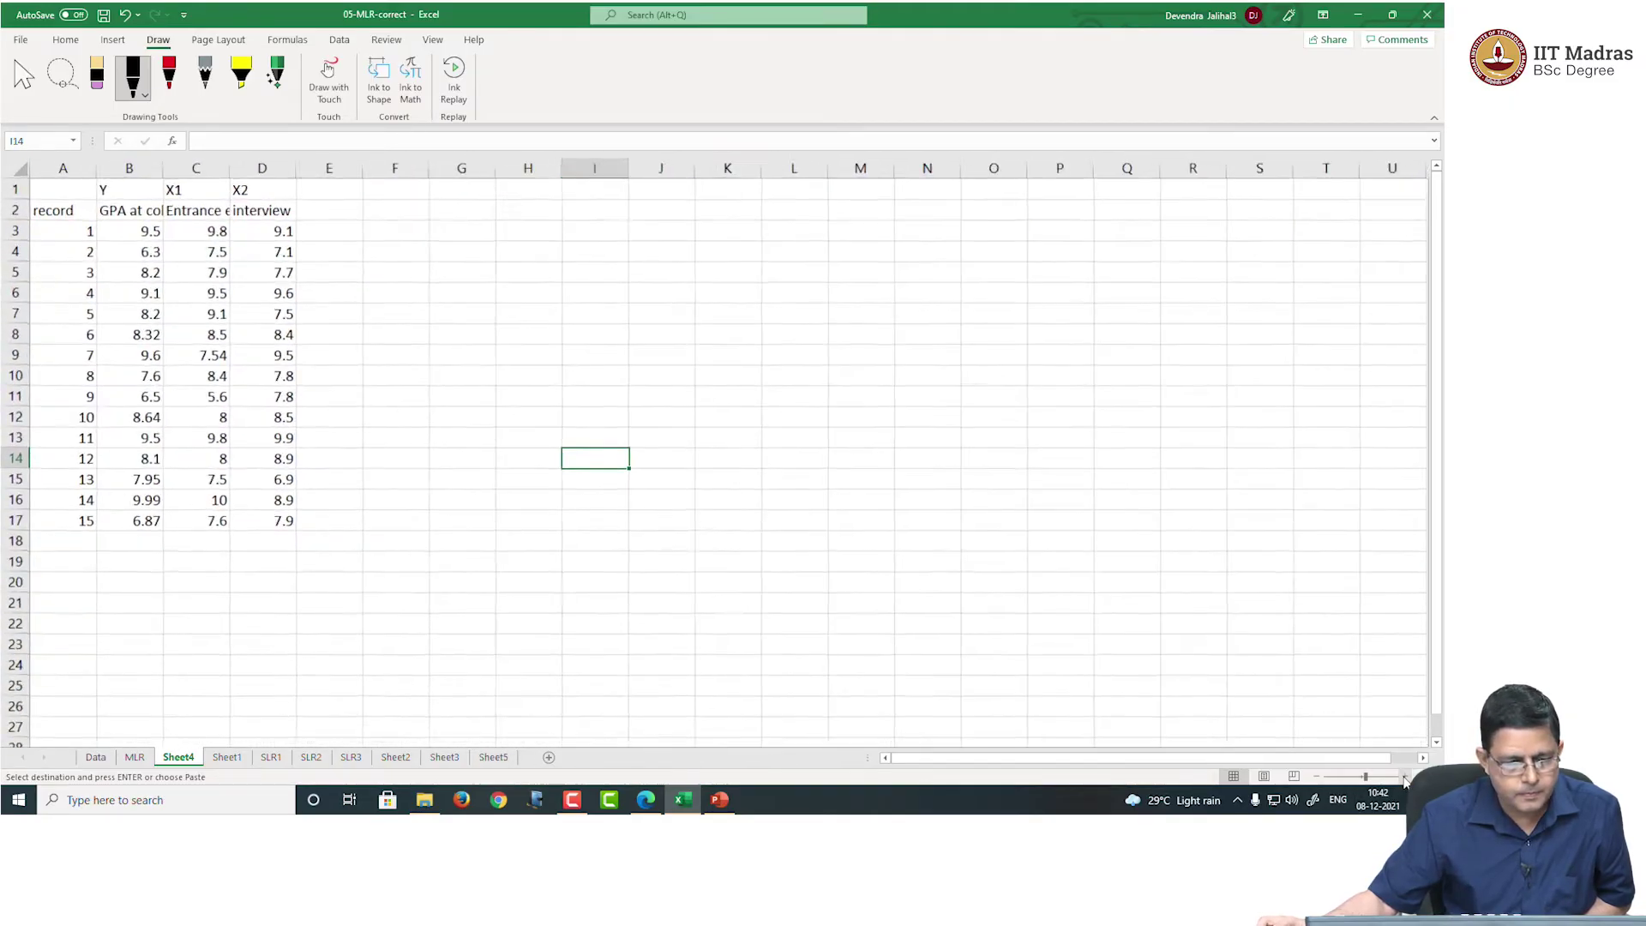
{"action": "left_click", "coordinate": [22, 41]}
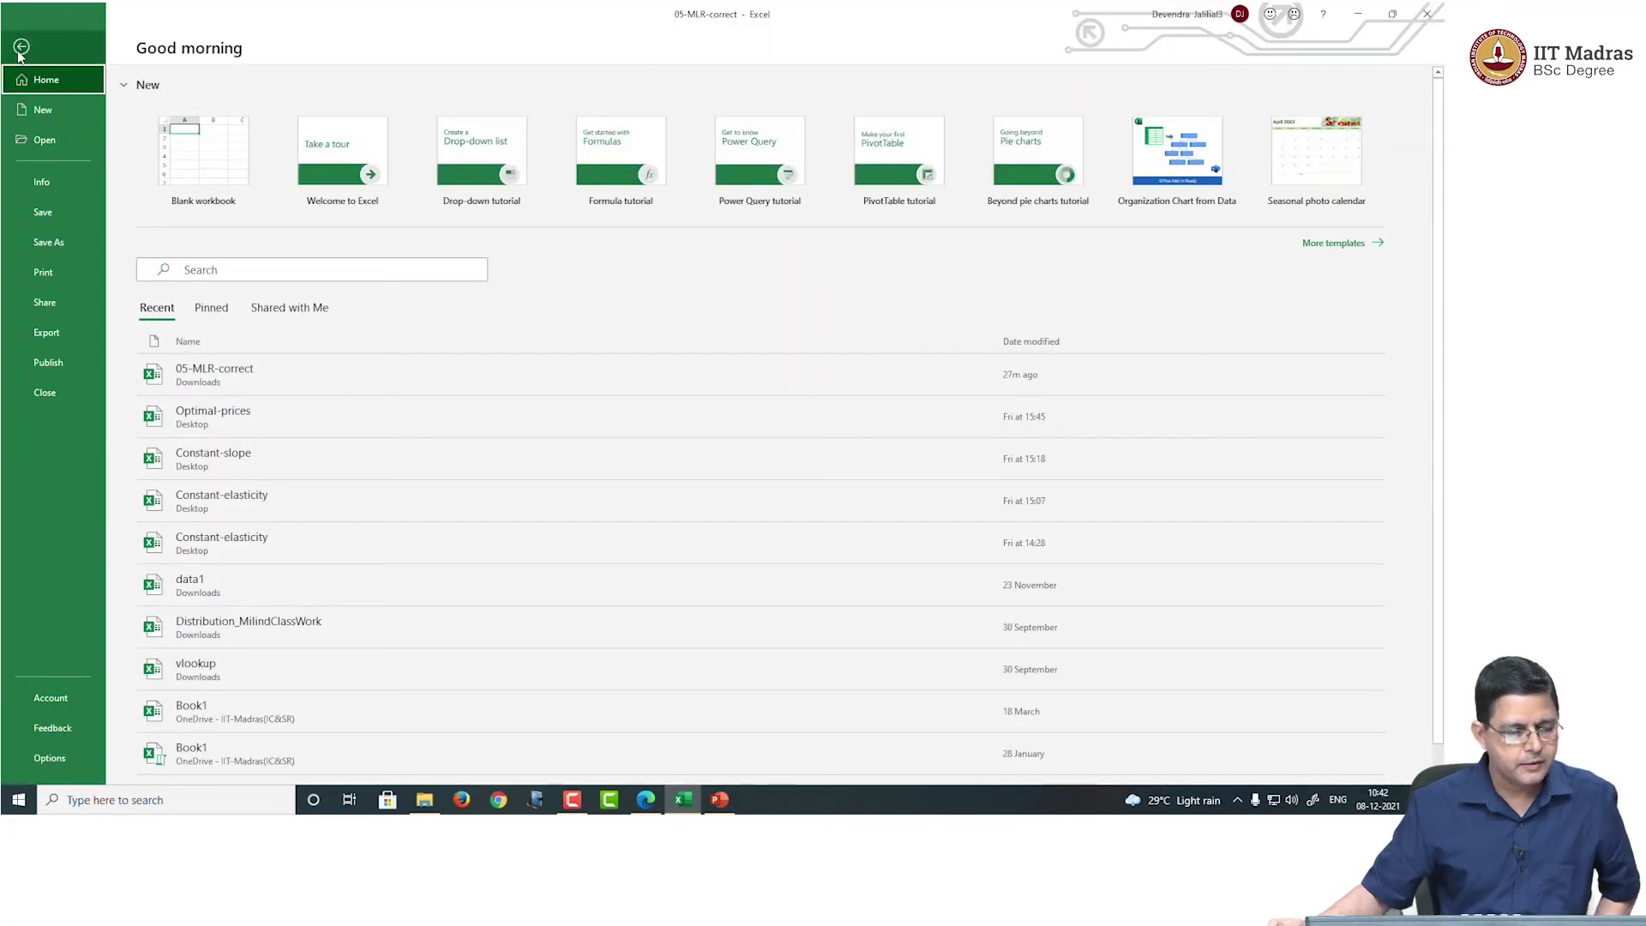
{"action": "left_click", "coordinate": [21, 48]}
{"action": "left_click", "coordinate": [74, 40]}
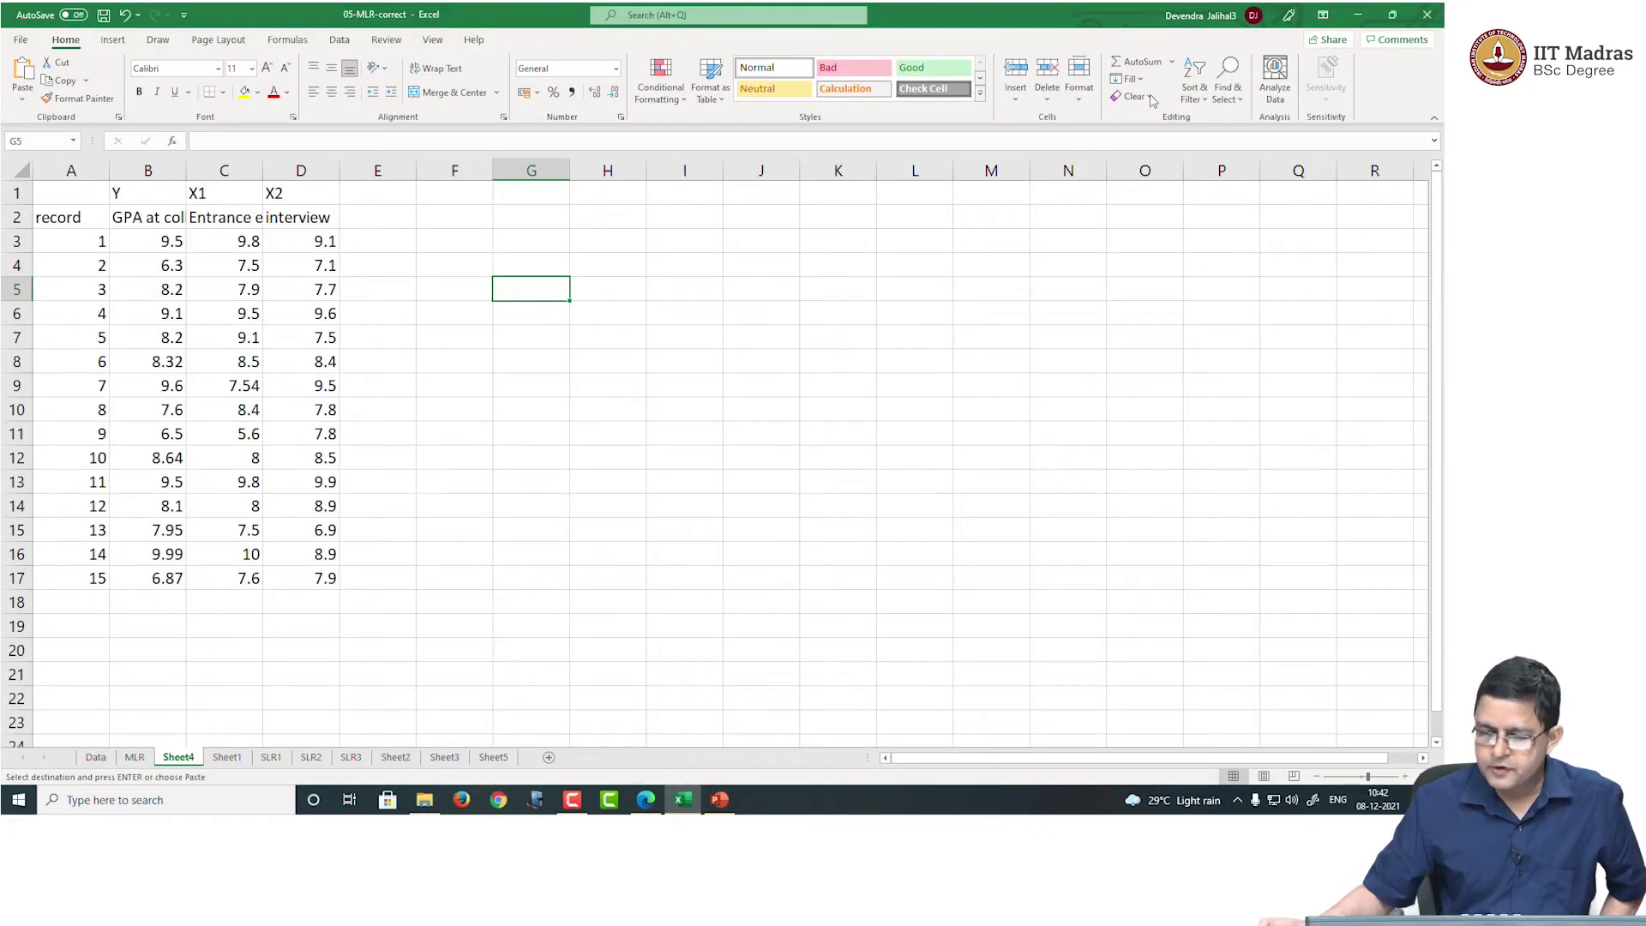
{"action": "left_click", "coordinate": [340, 40]}
{"action": "left_click", "coordinate": [1353, 61]}
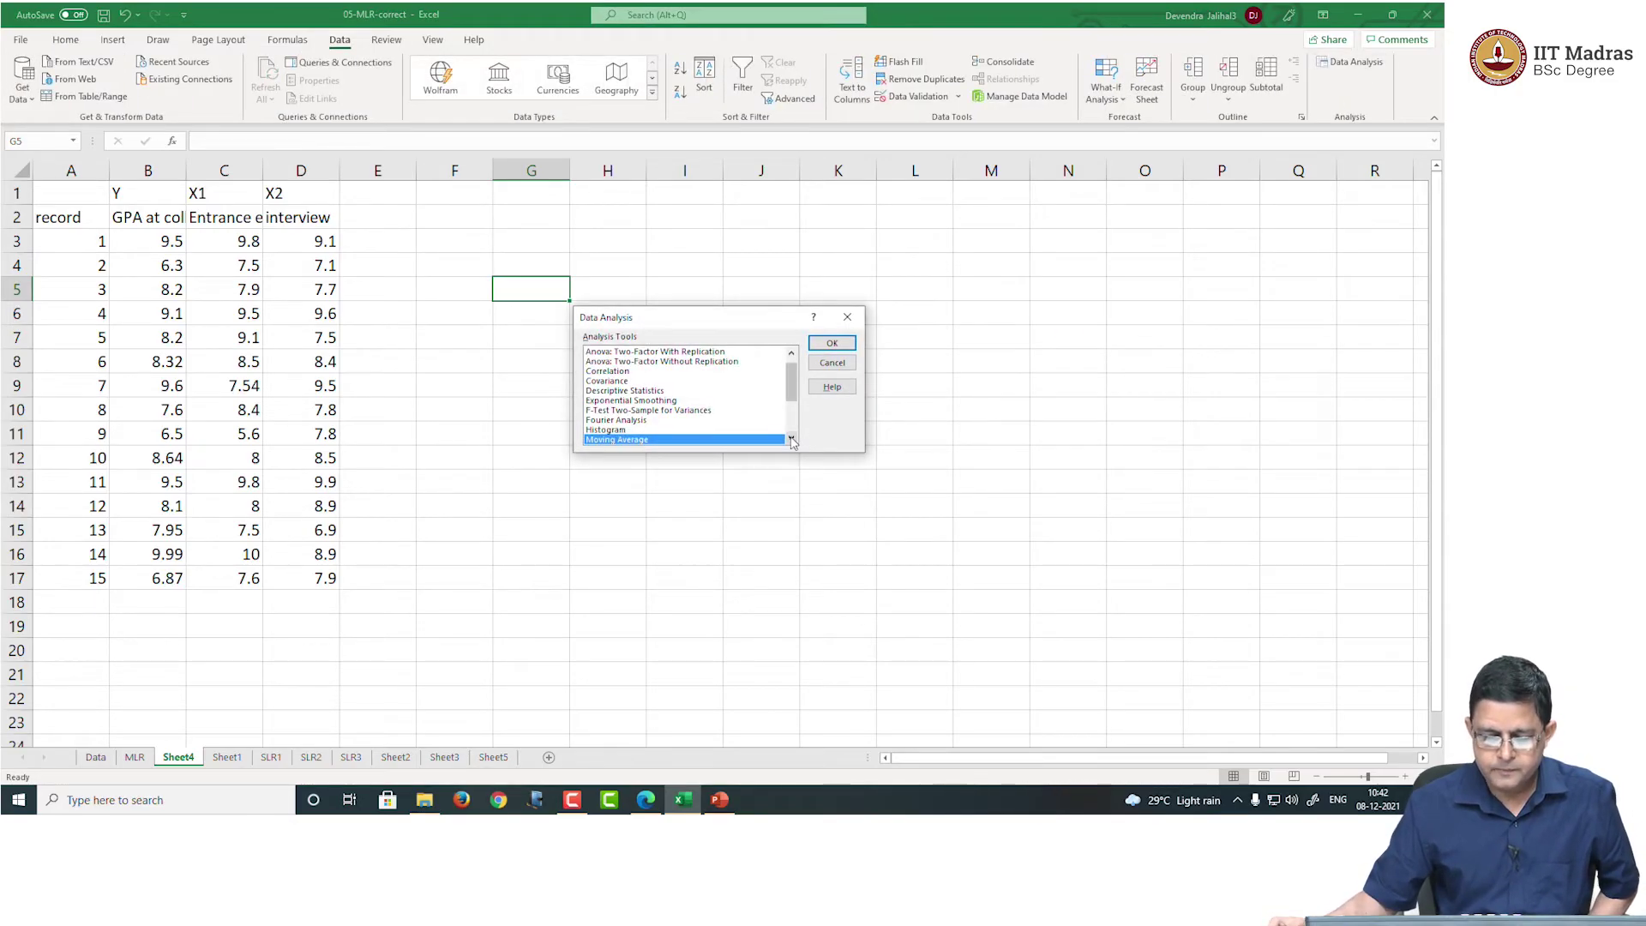
{"action": "left_click", "coordinate": [791, 438]}
{"action": "left_click", "coordinate": [791, 438]}
{"action": "left_click", "coordinate": [791, 439]}
{"action": "left_click", "coordinate": [791, 438]}
{"action": "left_click", "coordinate": [636, 430]}
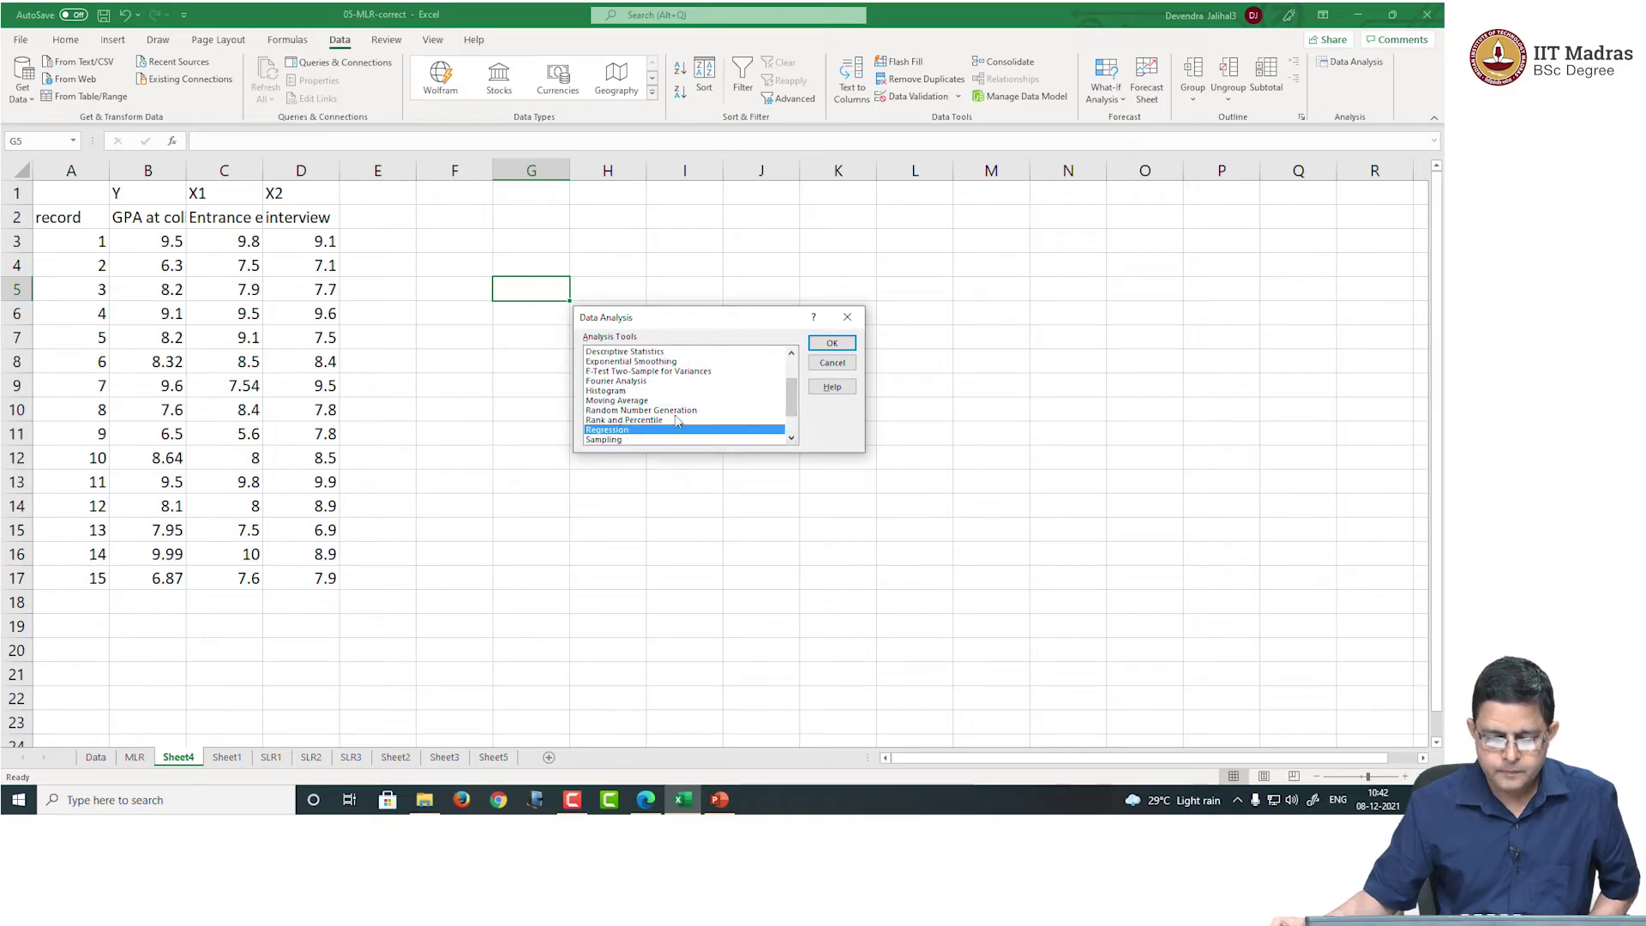
{"action": "left_click", "coordinate": [824, 343]}
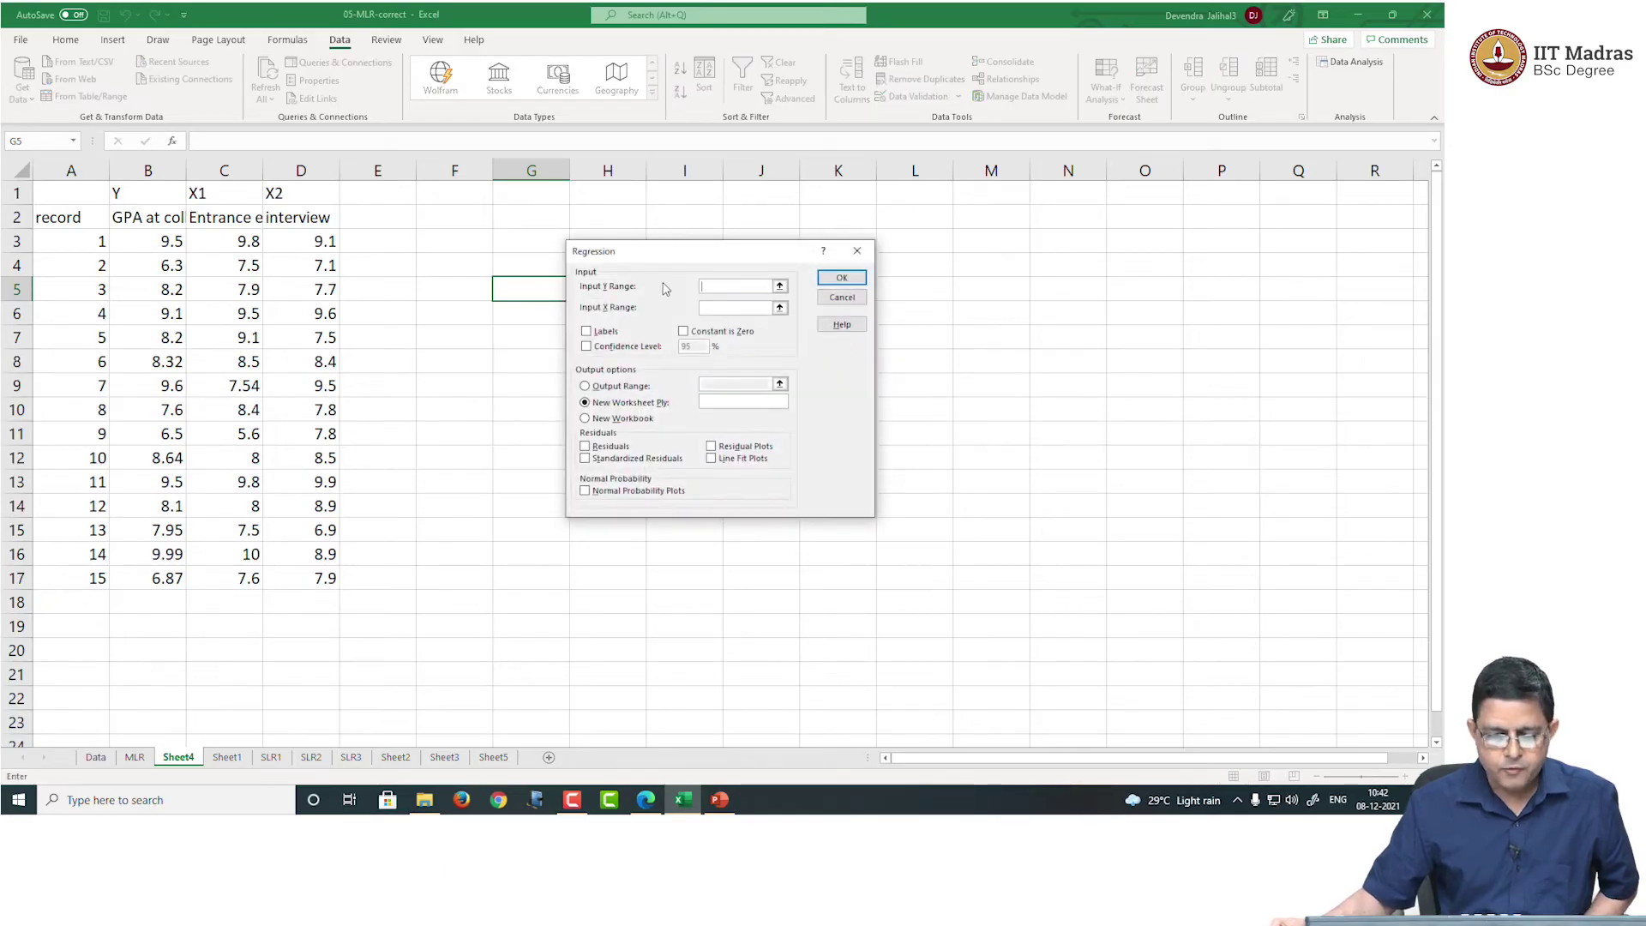
Set the regression's Y range to the college GPA column B2:B17 and the X range to entrance exam and interview, C2:D17
{"action": "left_click", "coordinate": [164, 219]}
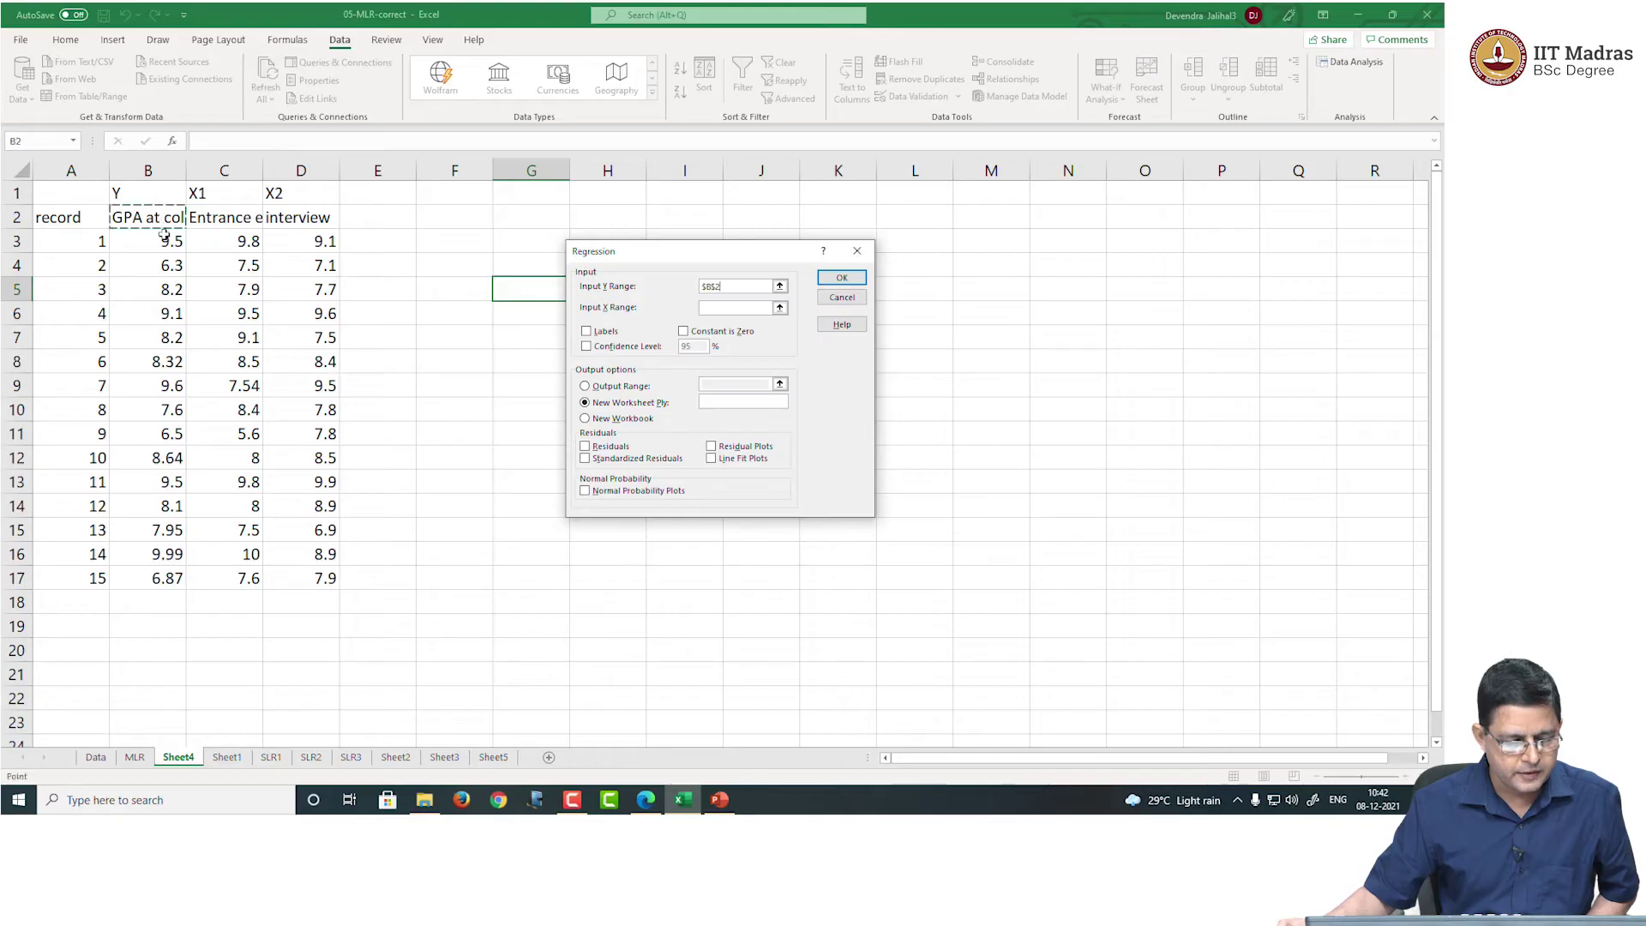
{"action": "left_click_drag", "start_coordinate": [164, 234], "coordinate": [166, 581]}
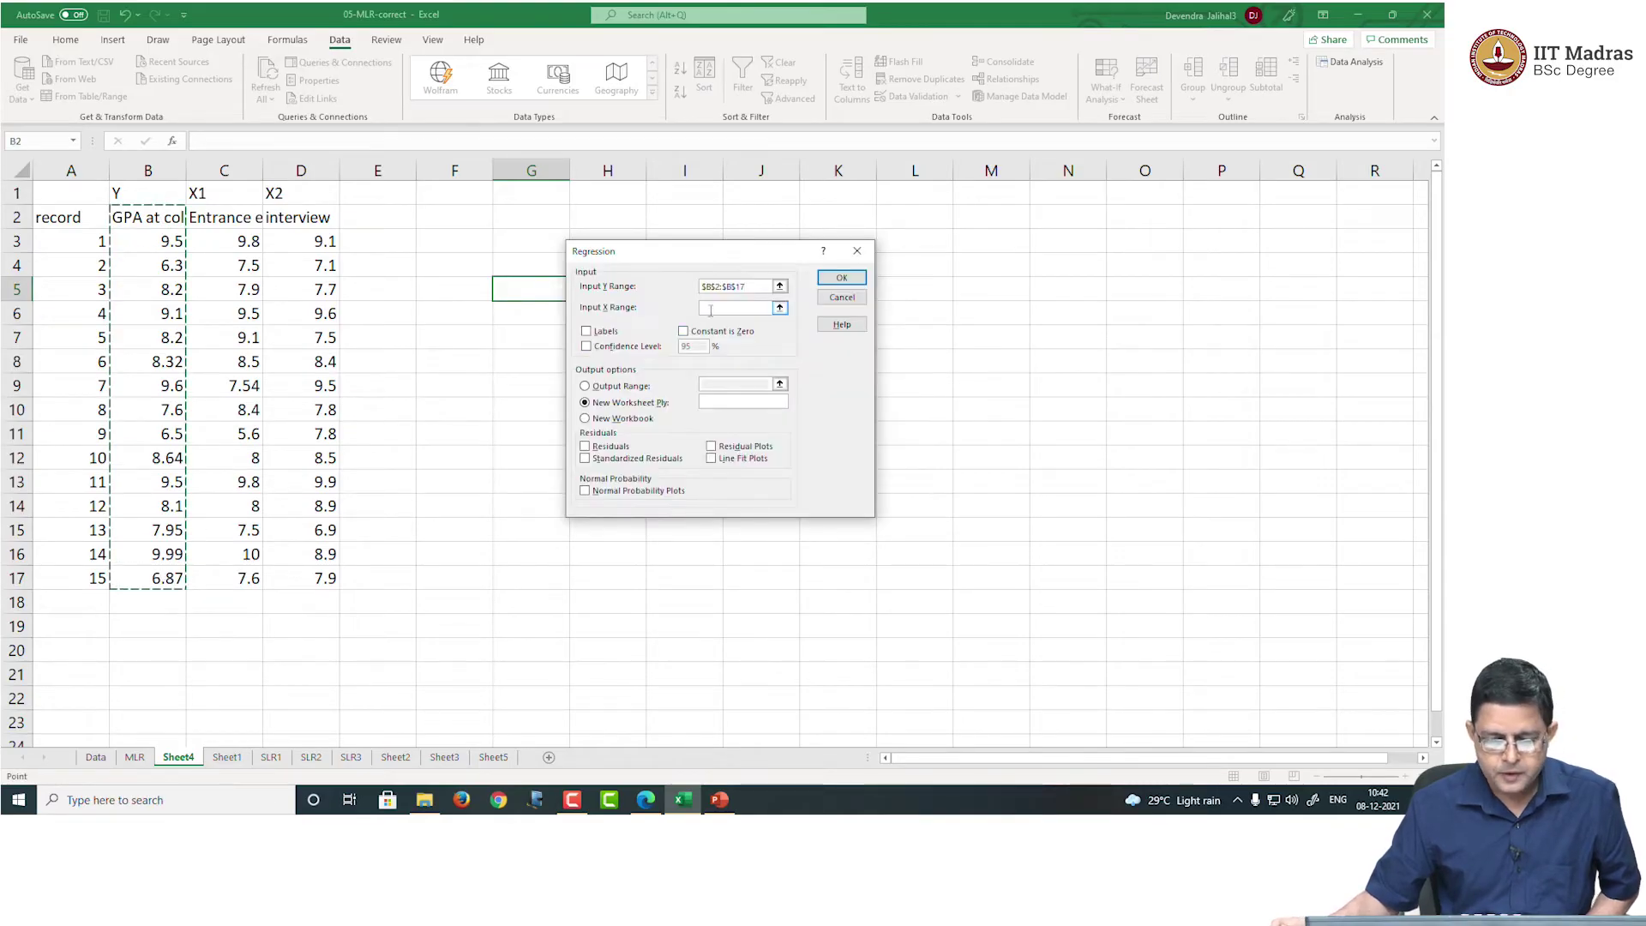
{"action": "left_click", "coordinate": [710, 311]}
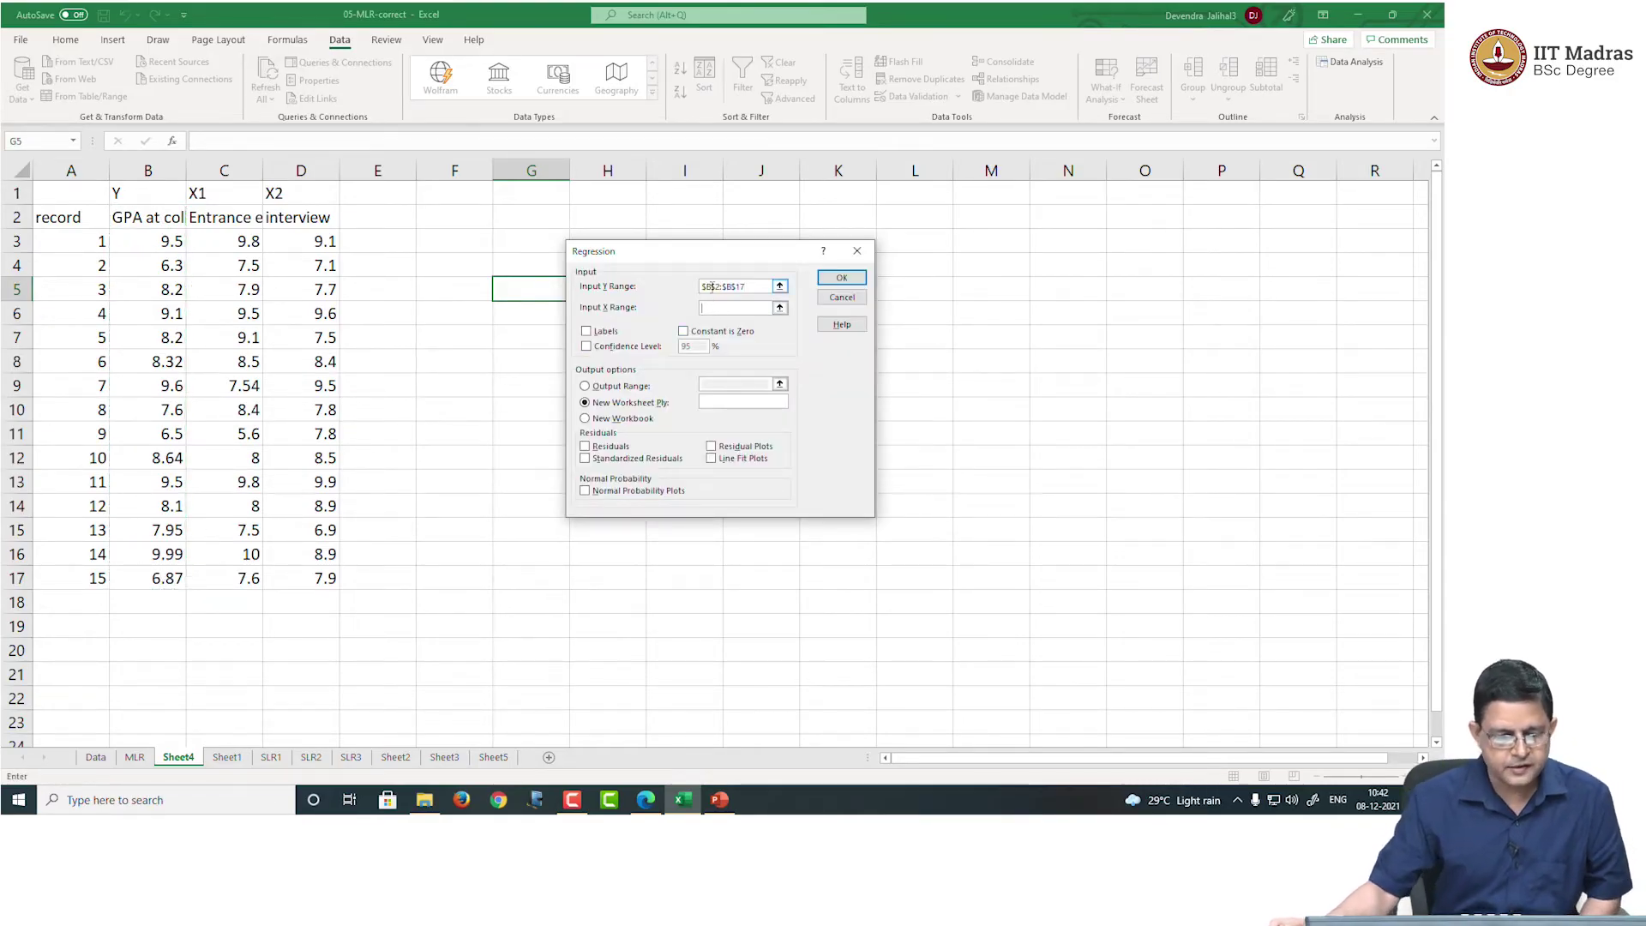
{"action": "mouse_move", "coordinate": [230, 216]}
{"action": "left_mouse_down"}
{"action": "mouse_move", "coordinate": [292, 235]}
{"action": "mouse_move", "coordinate": [316, 580]}
{"action": "left_mouse_up"}
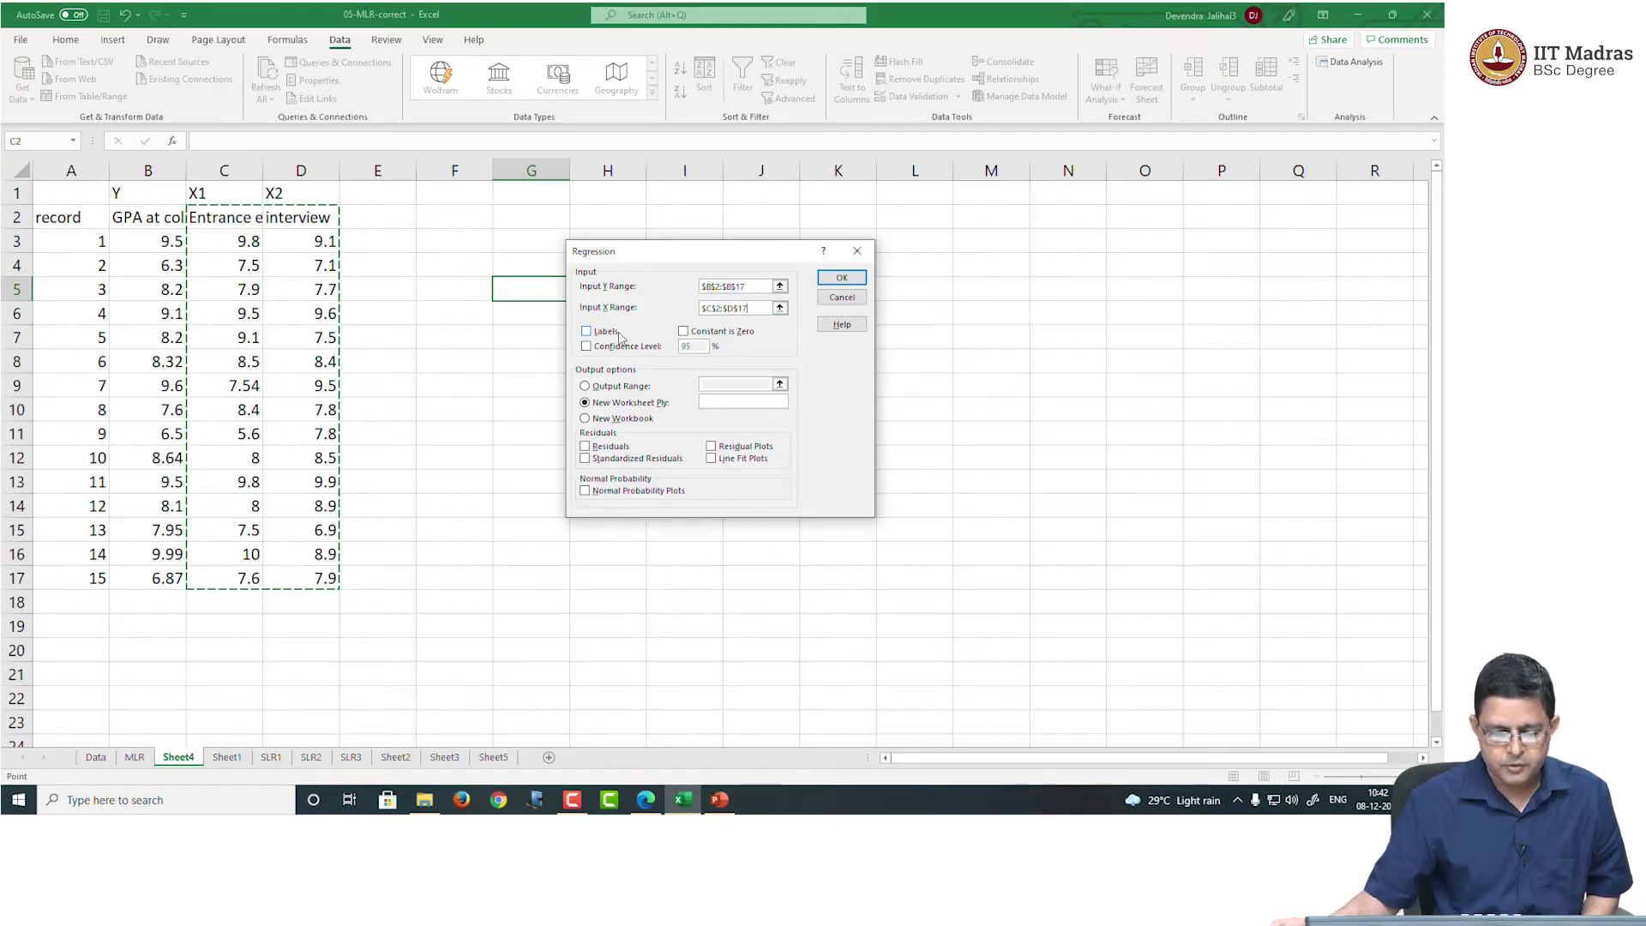
Treat the first row as labels, send the output to cell I17 of the same sheet, and run the regression
{"action": "left_click", "coordinate": [586, 332]}
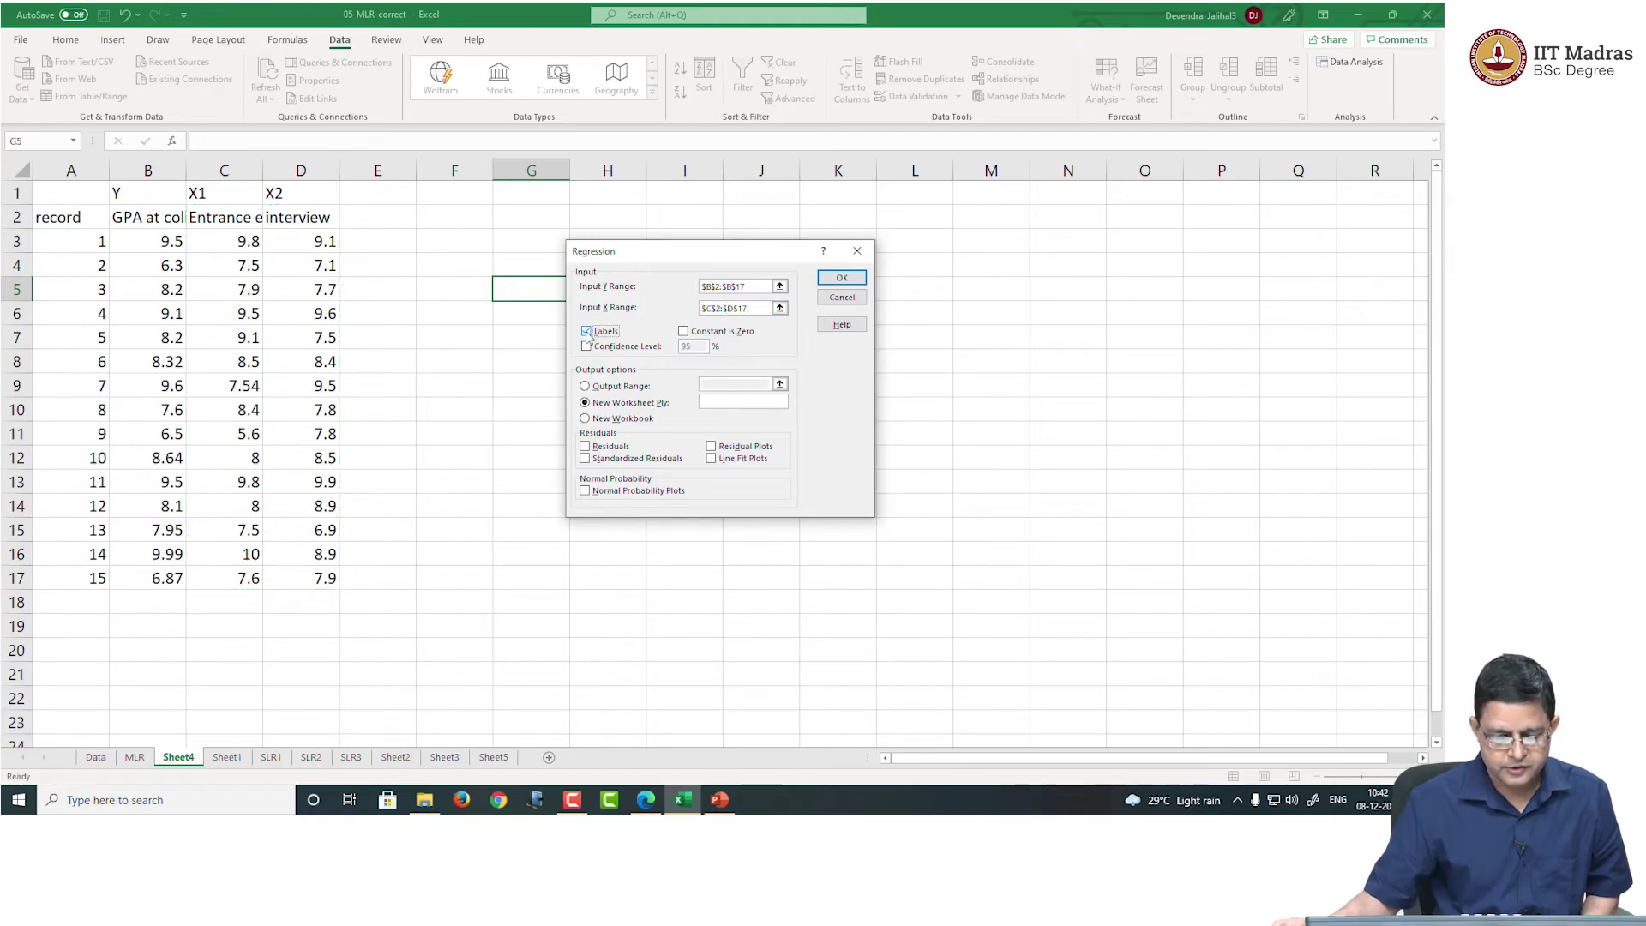
{"action": "left_click", "coordinate": [584, 388]}
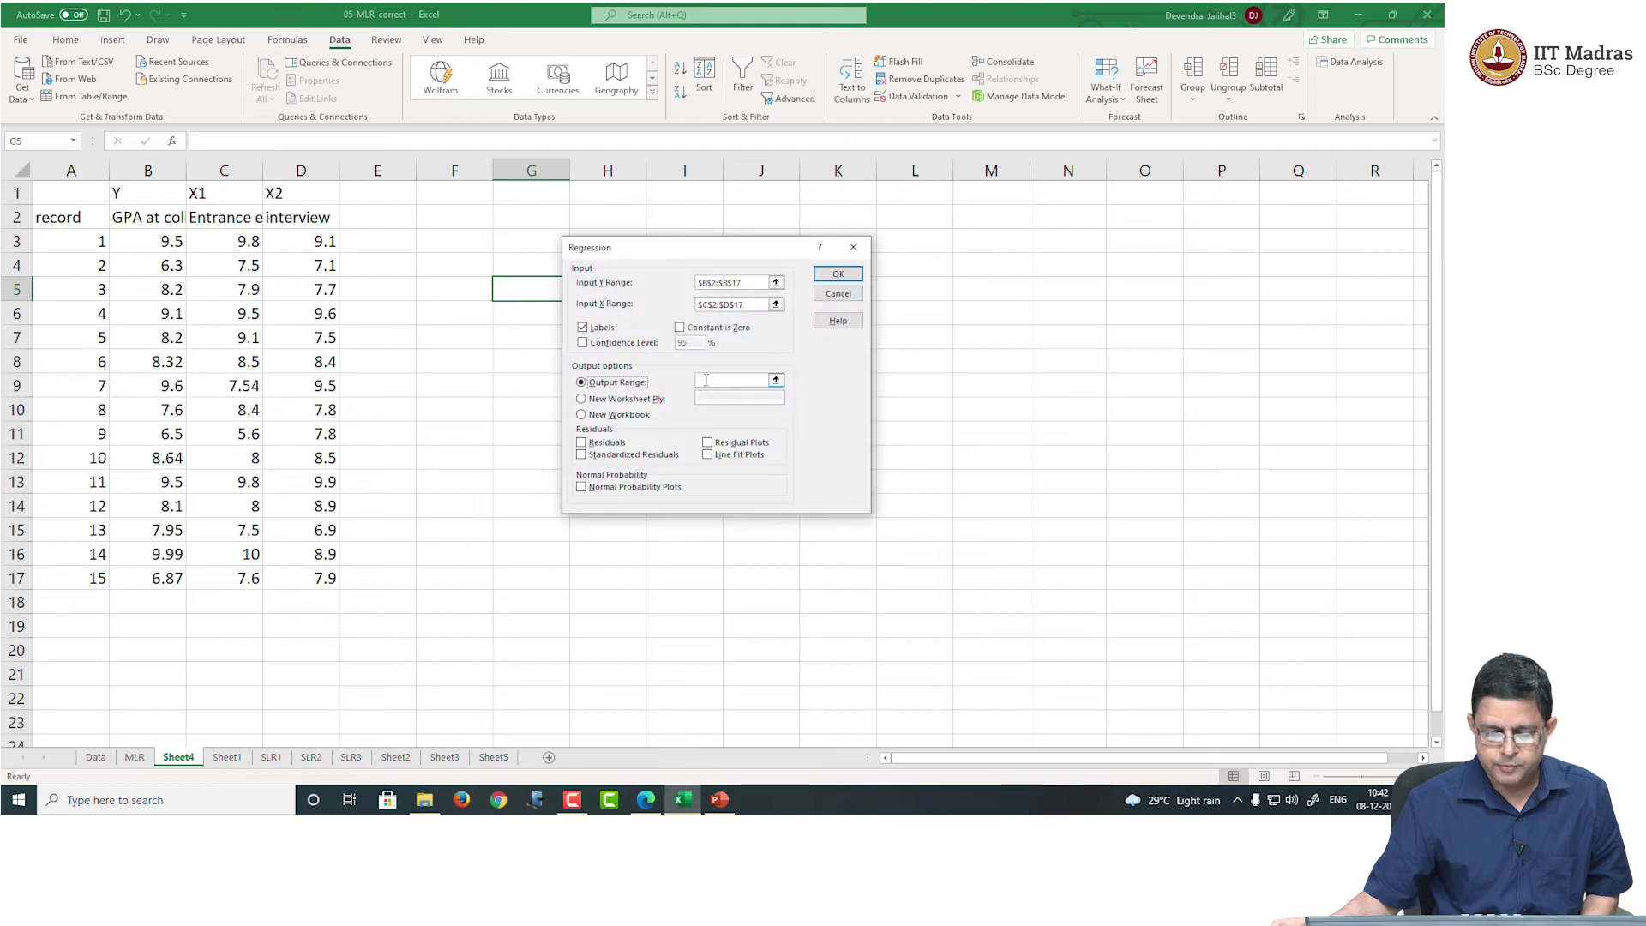
{"action": "left_click", "coordinate": [674, 576]}
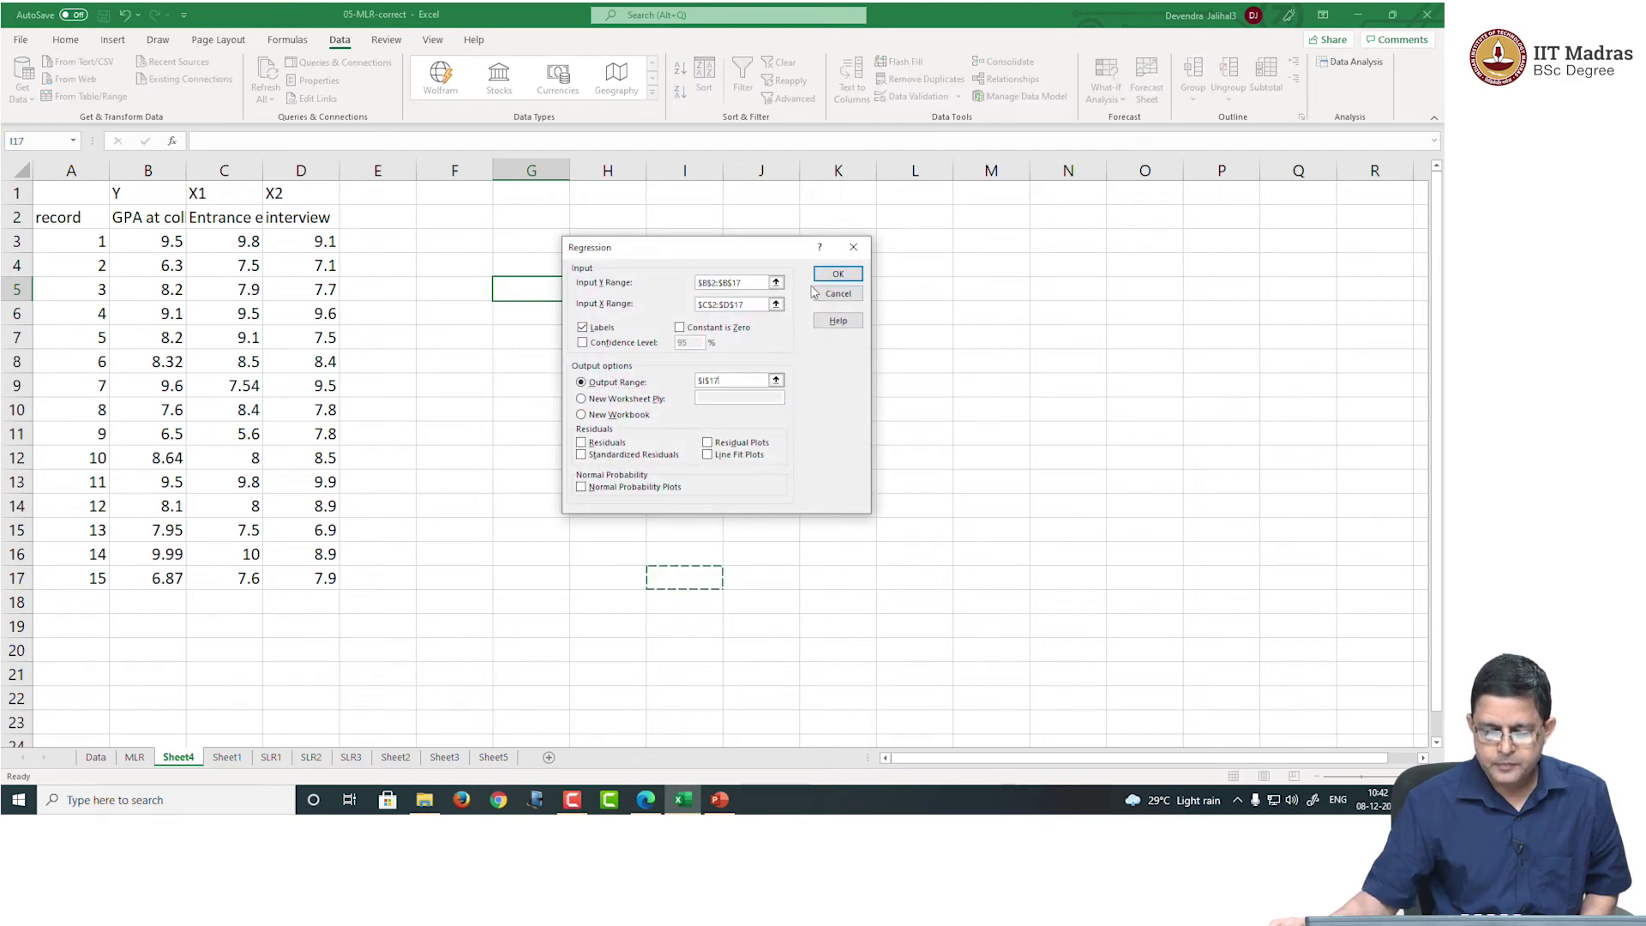
{"action": "left_click", "coordinate": [836, 275]}
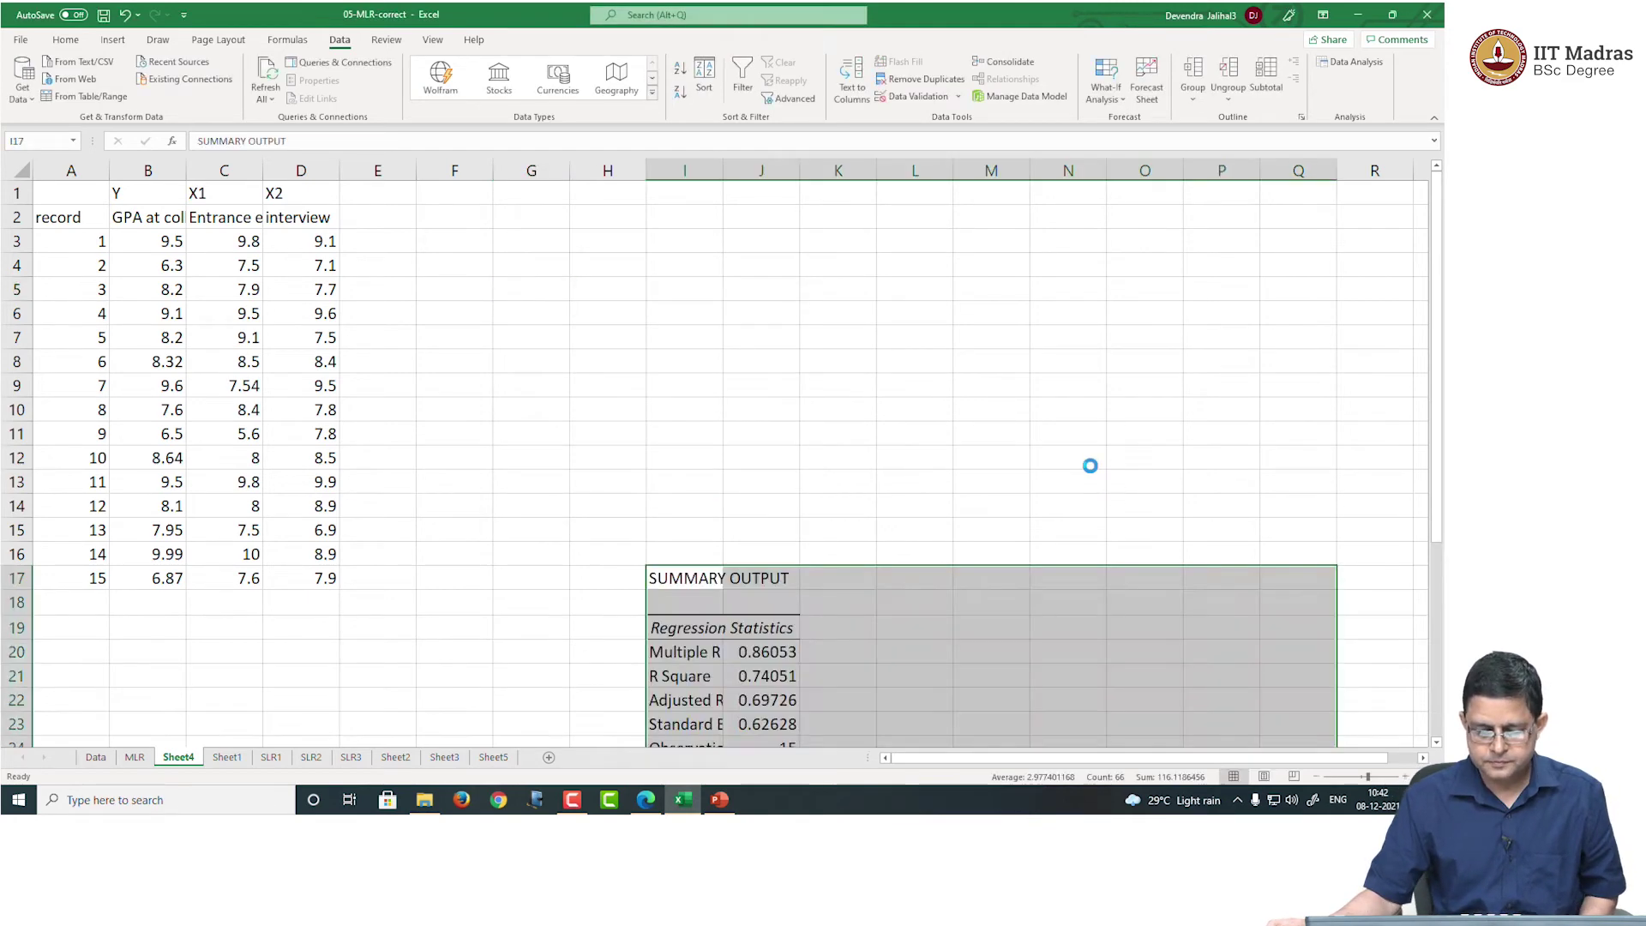
Circle the Multiple R value in the regression summary output by hand
{"action": "left_click", "coordinate": [450, 370]}
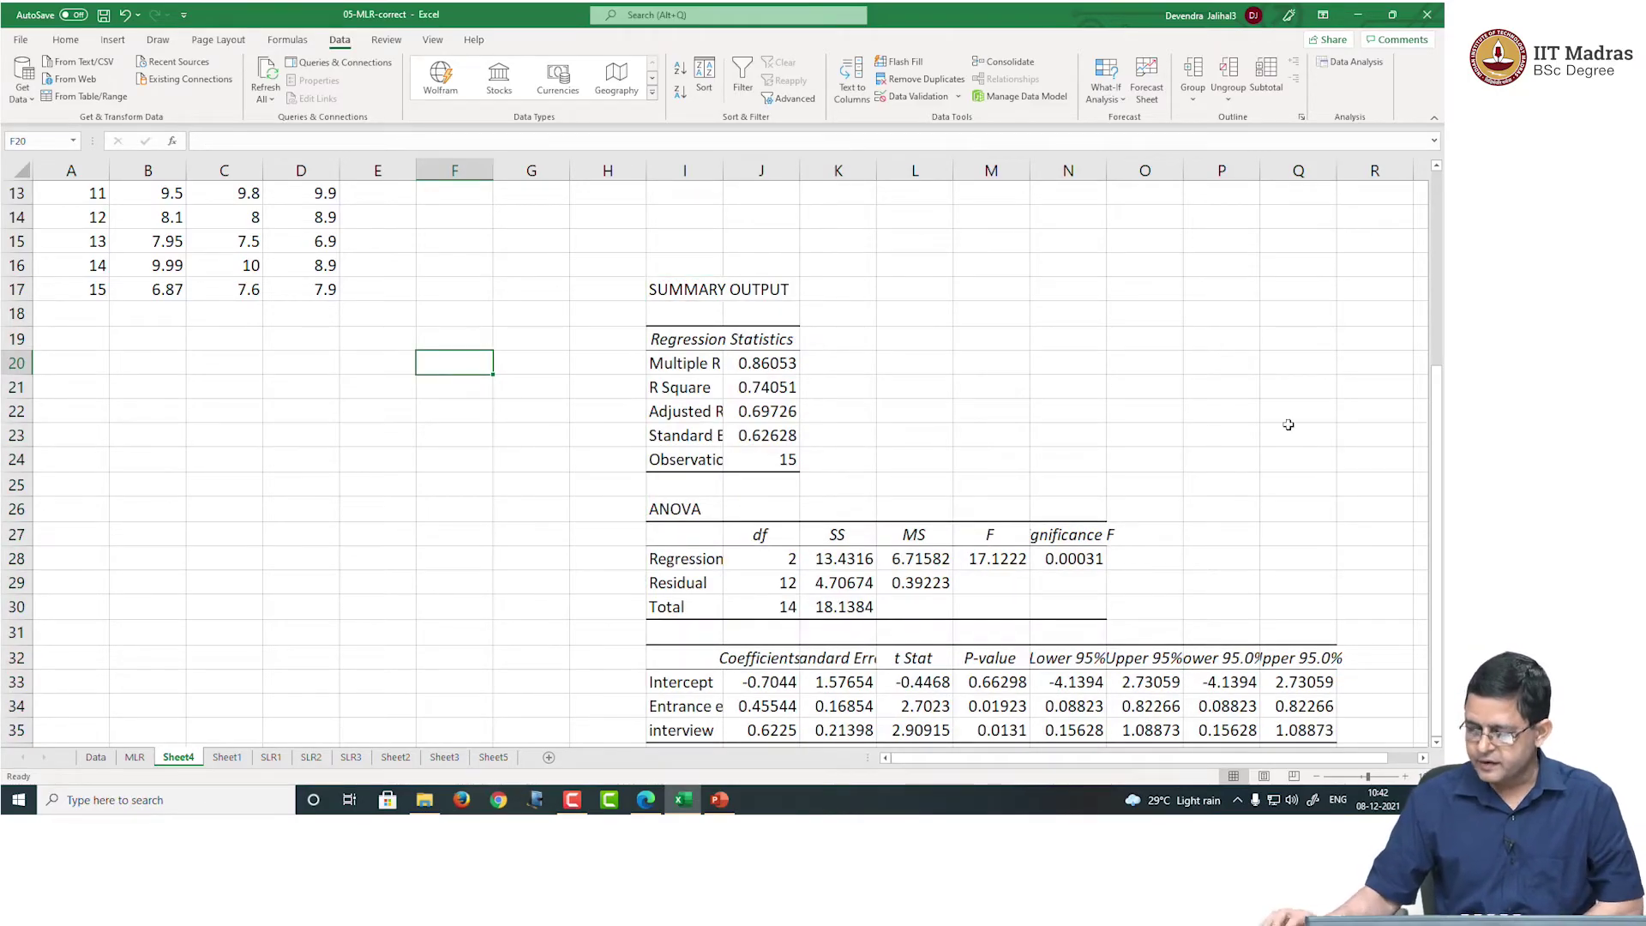
{"action": "scroll", "coordinate": [1321, 71], "scroll_direction": "up", "scroll_amount": 5}
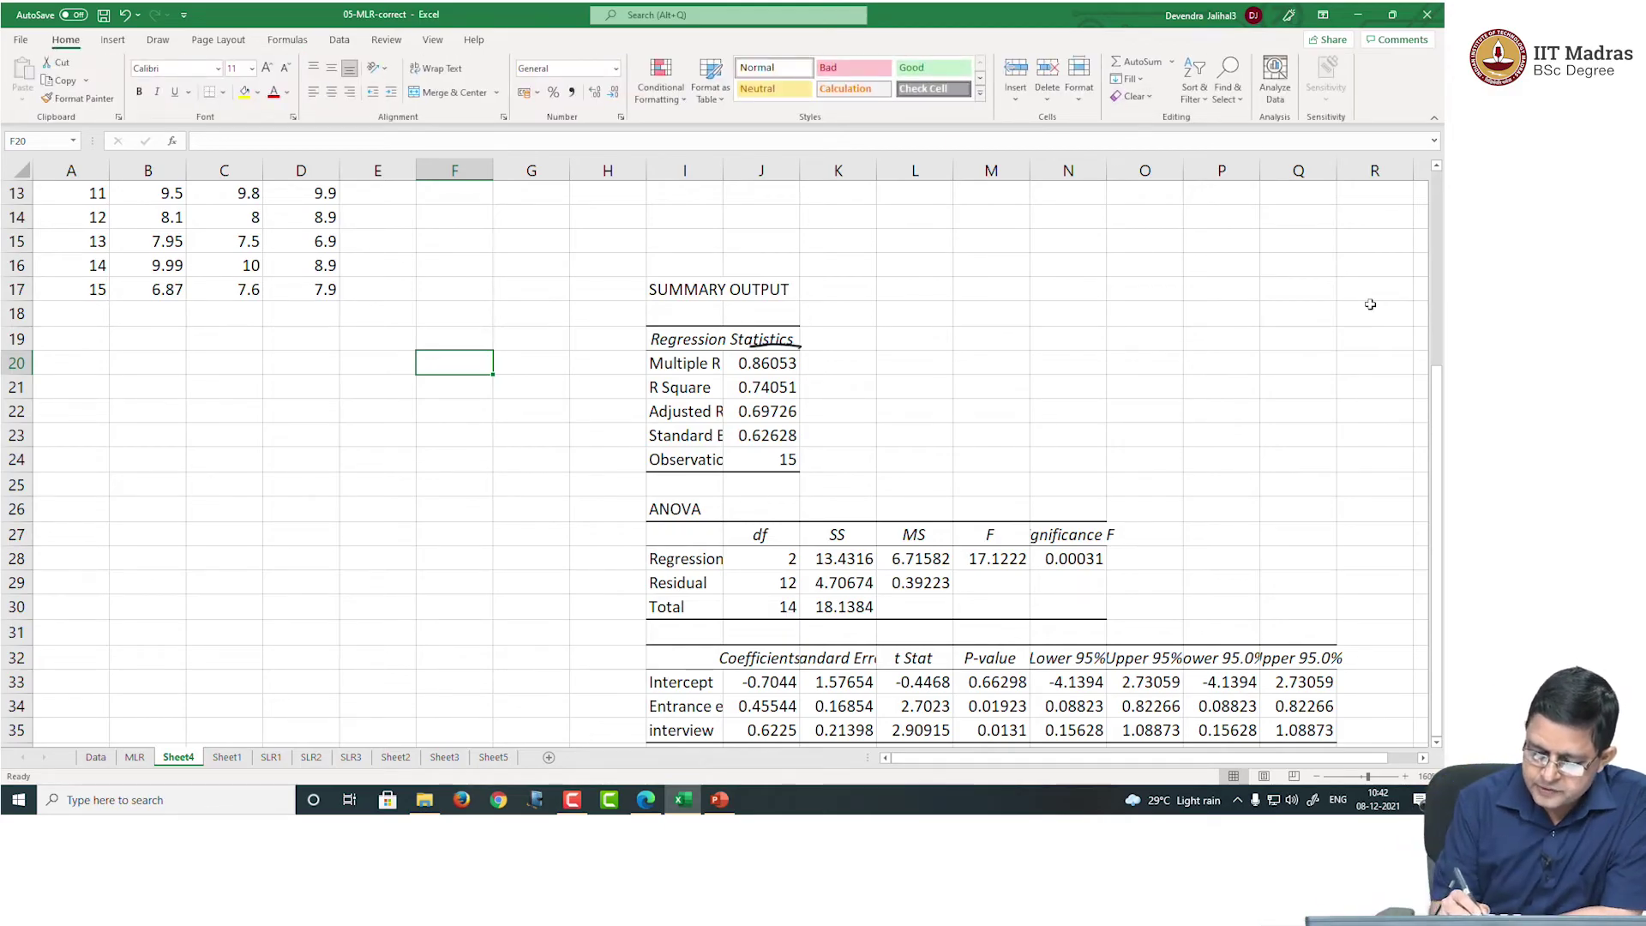
{"action": "left_click_drag", "start_coordinate": [798, 347], "coordinate": [803, 360]}
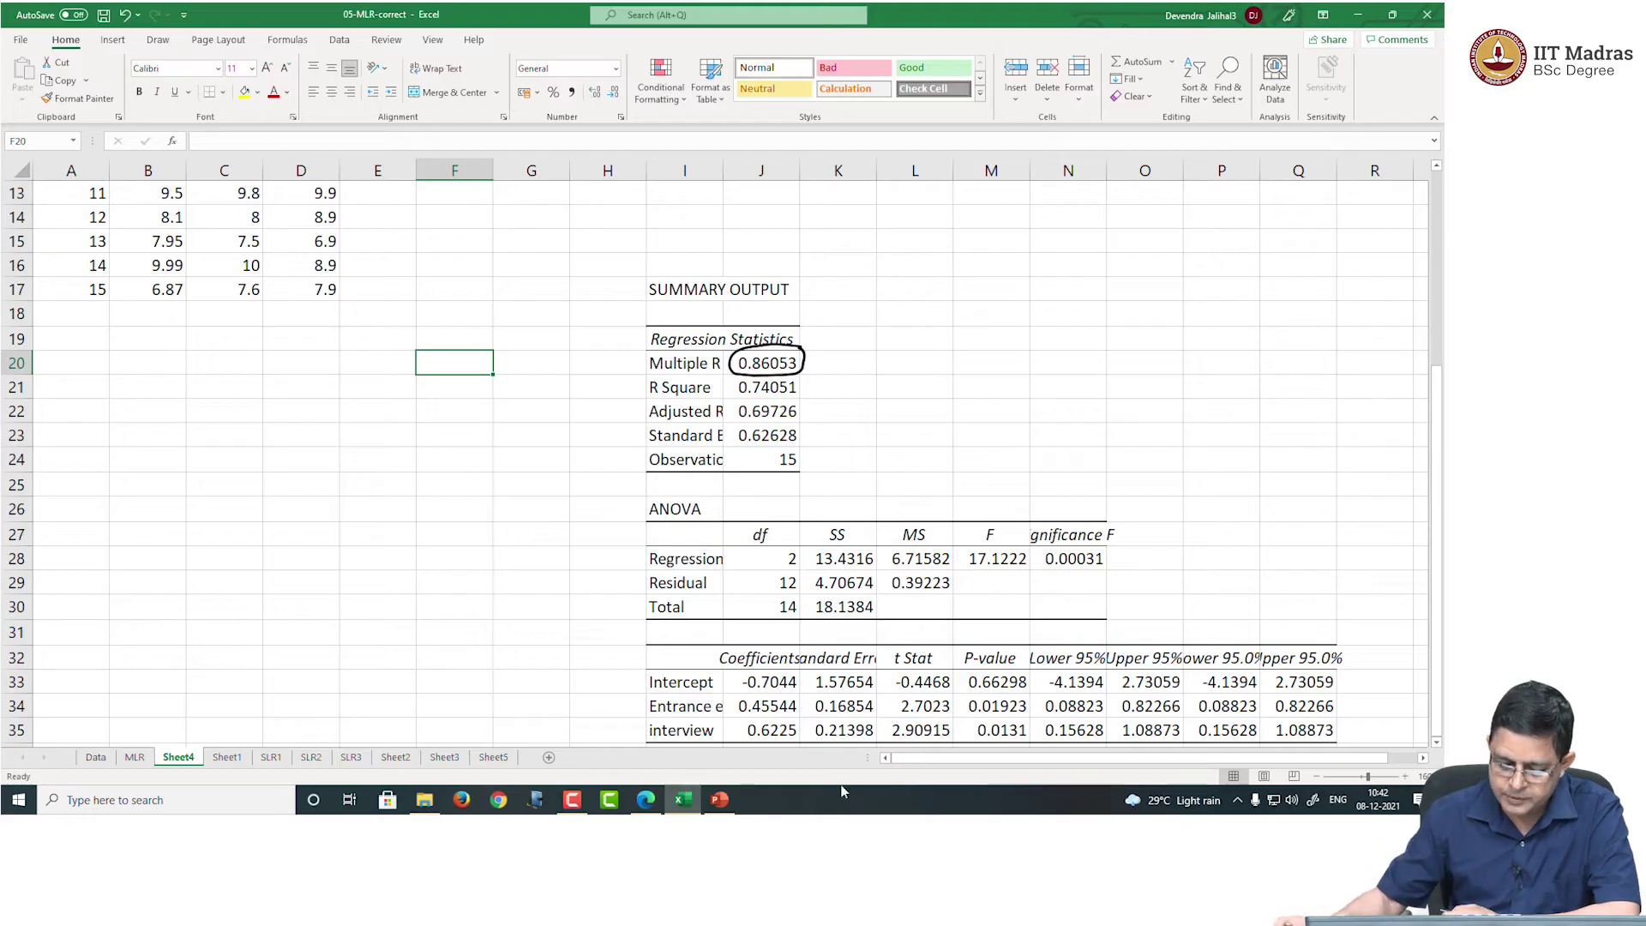
Switch to the PowerPoint deck and underline "R is the correlation between ŷ and y" on the Calibration Plot slide
{"action": "left_click", "coordinate": [719, 799]}
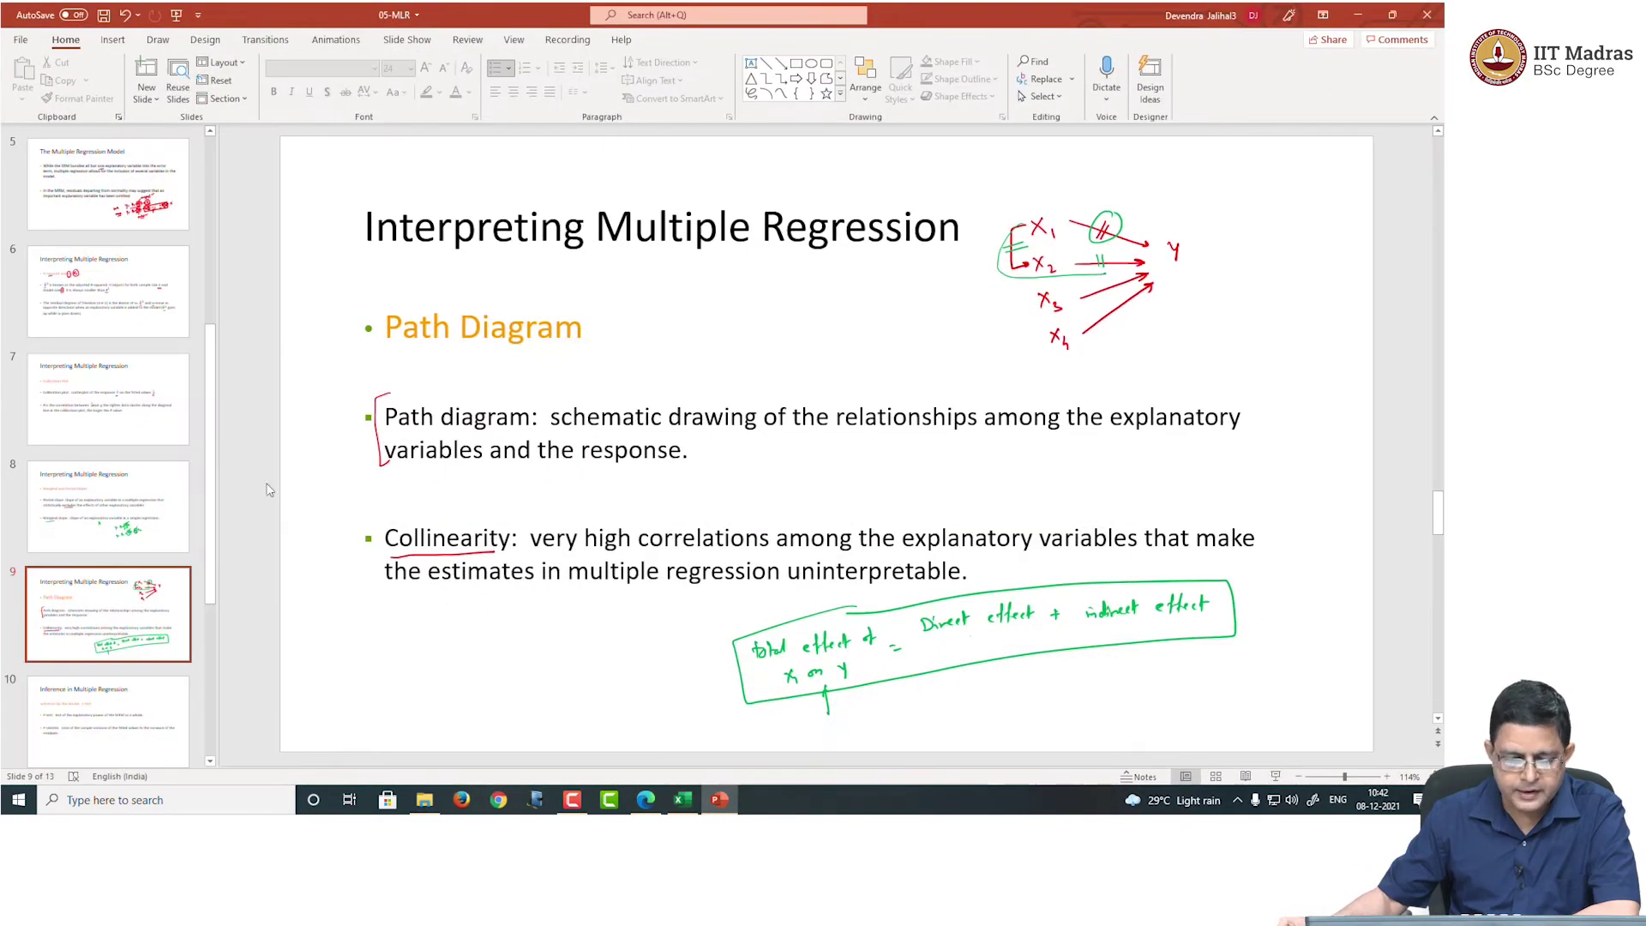
{"action": "left_click", "coordinate": [109, 401]}
{"action": "left_click", "coordinate": [117, 512]}
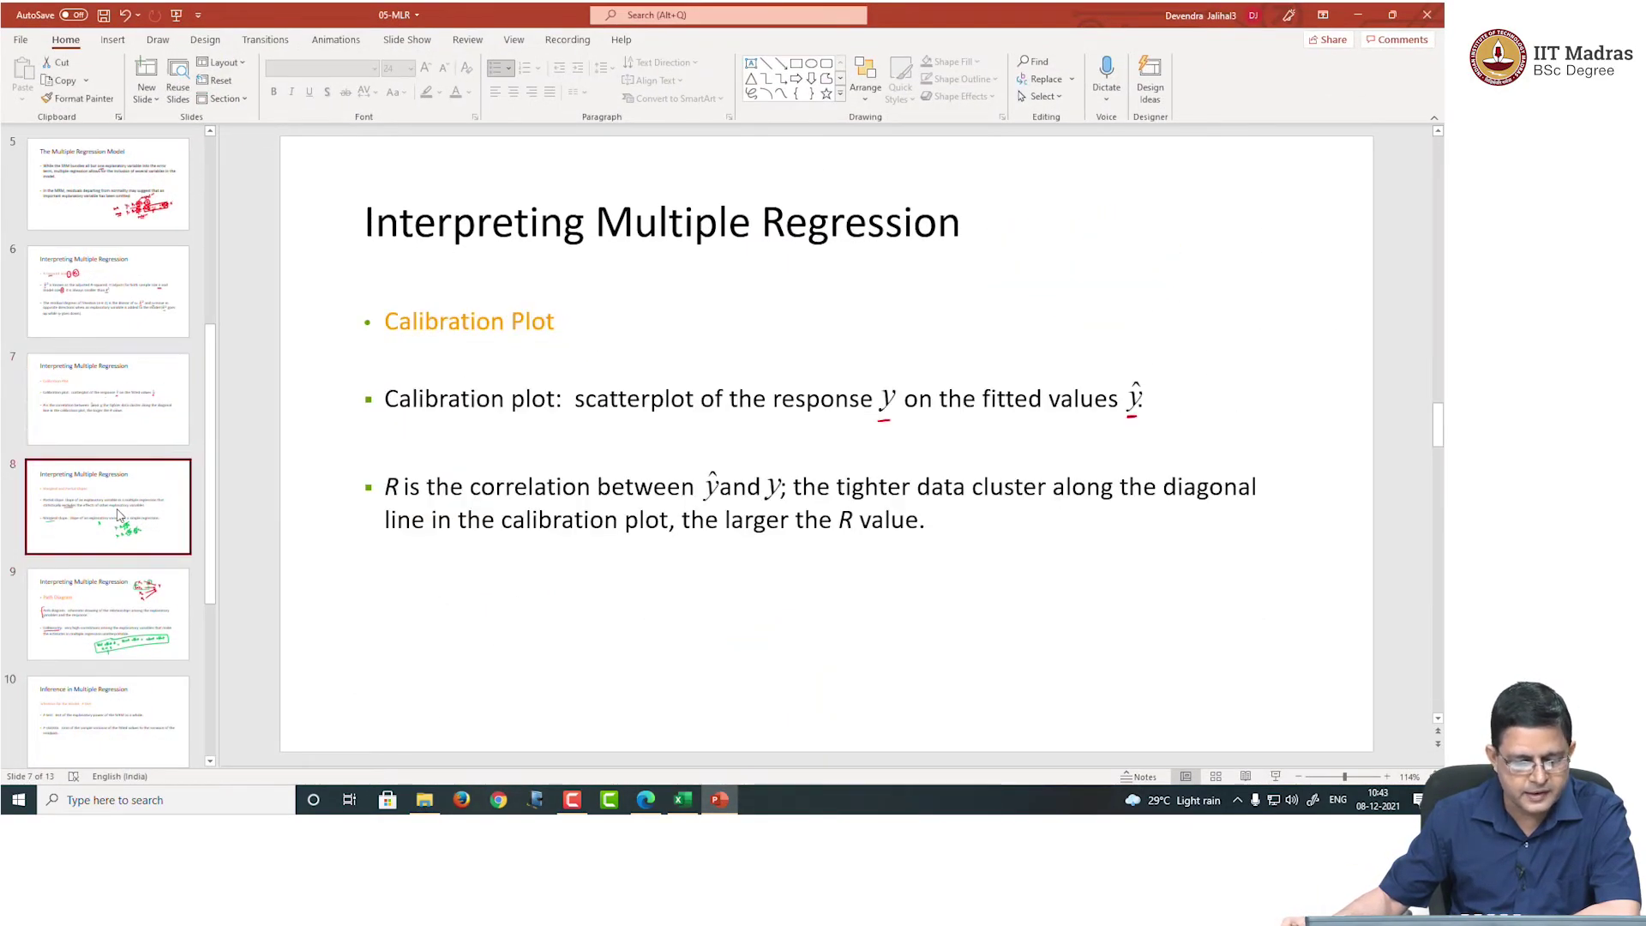
{"action": "left_click", "coordinate": [135, 310]}
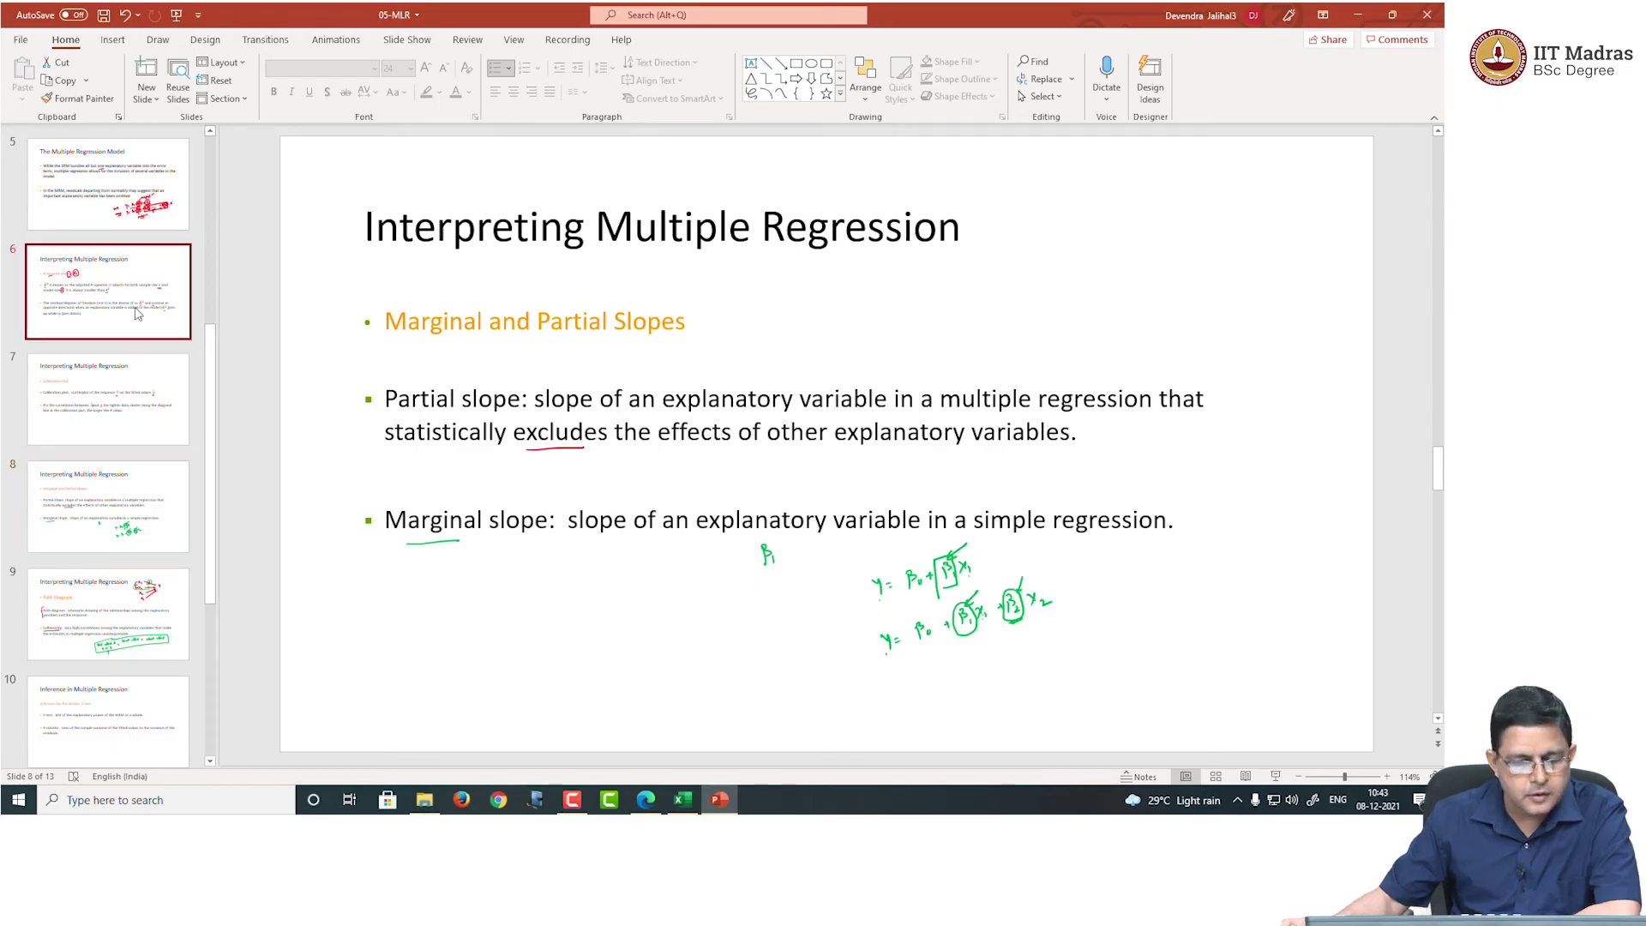
{"action": "left_click", "coordinate": [142, 214]}
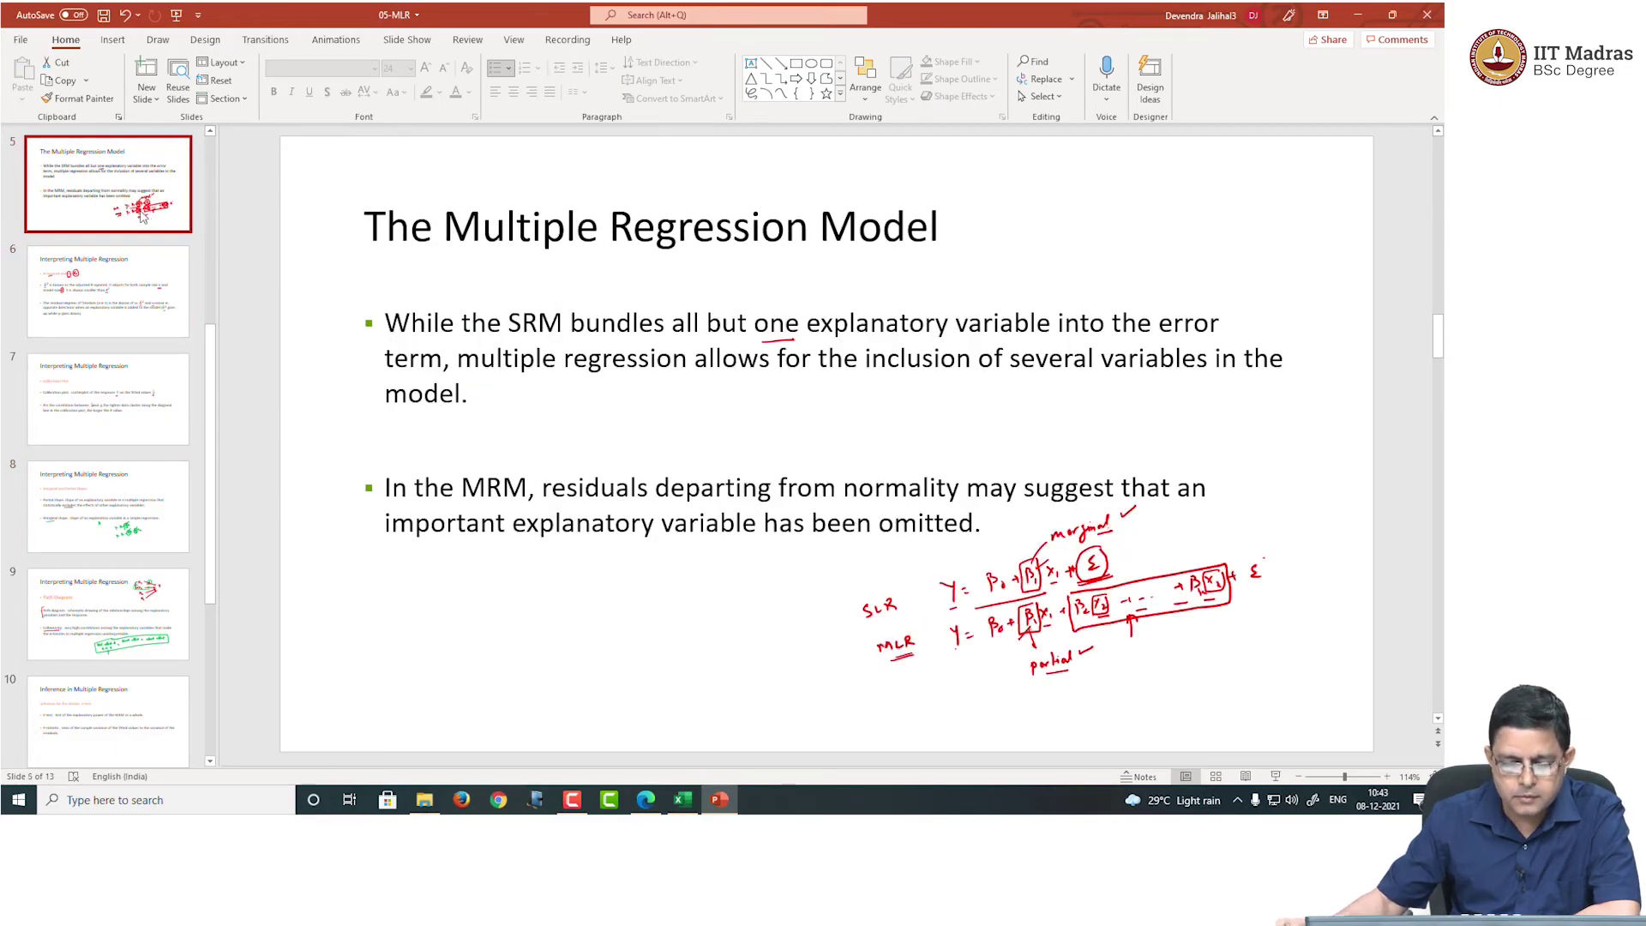
{"action": "left_click", "coordinate": [131, 396]}
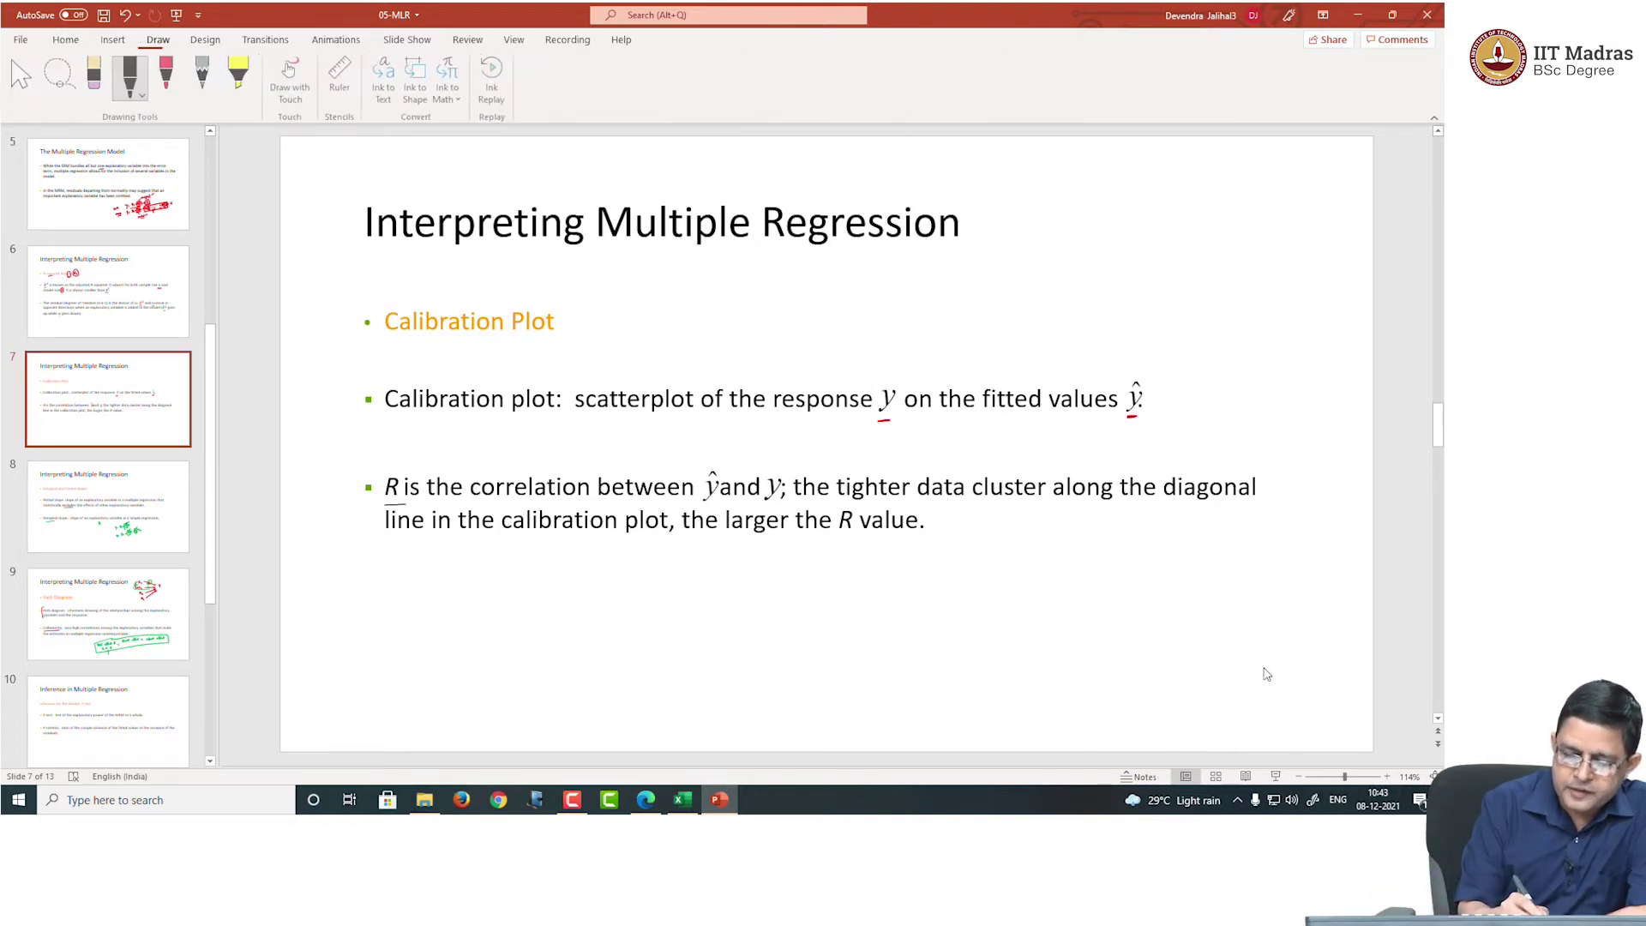
{"action": "left_click_drag", "start_coordinate": [386, 506], "coordinate": [616, 506]}
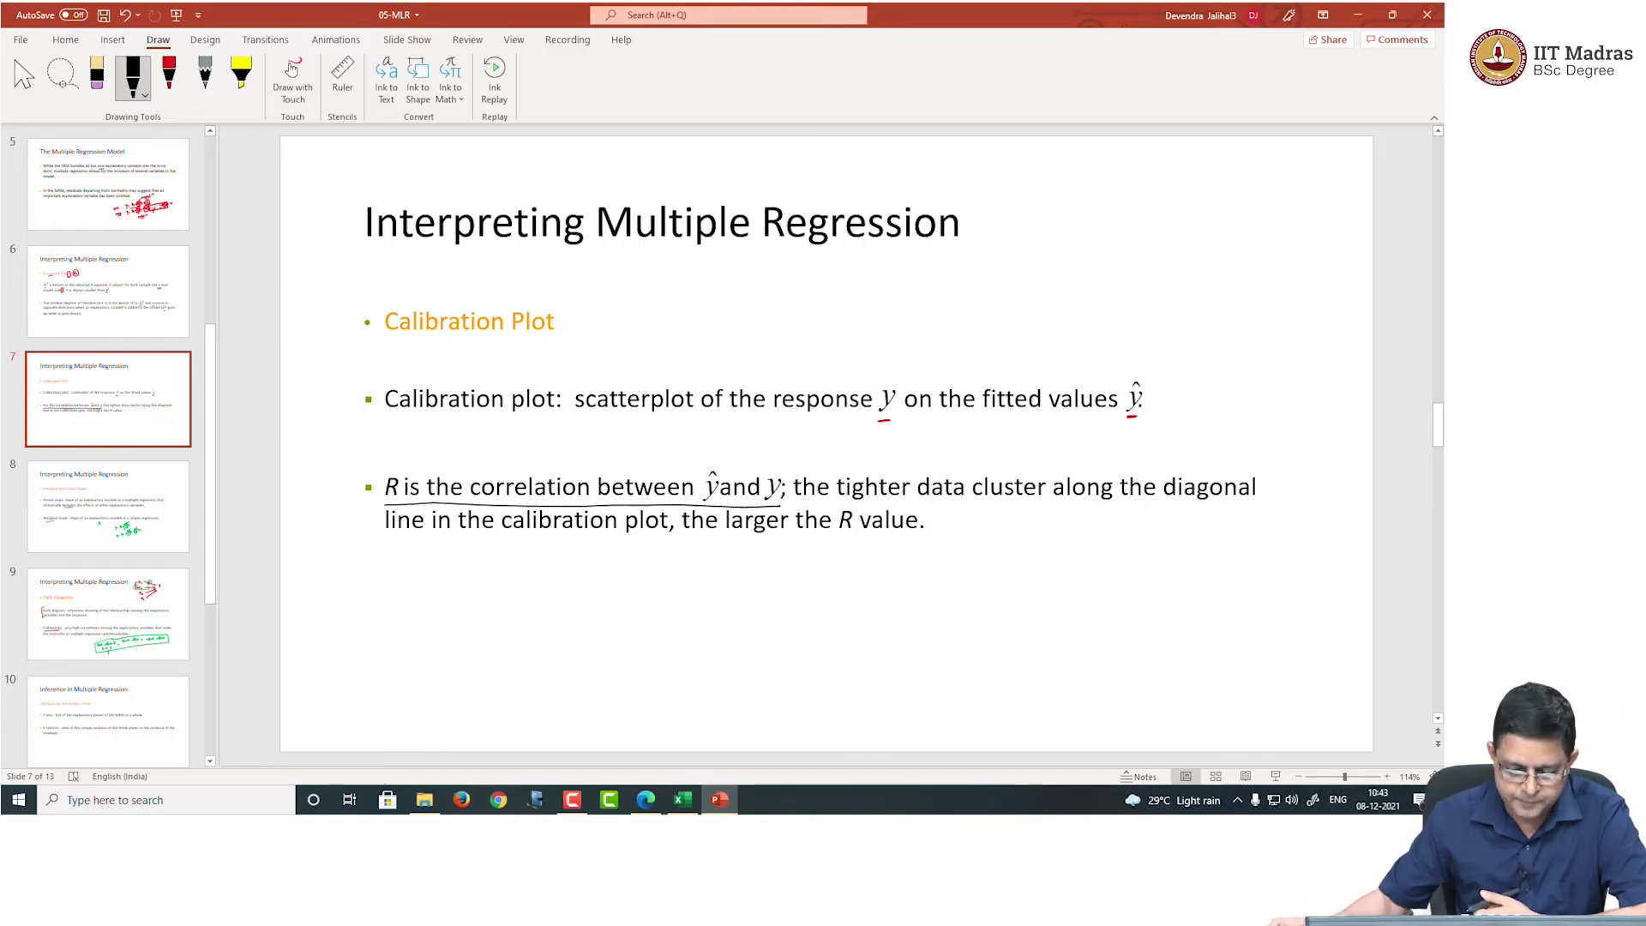
Return to Excel and handwrite "coeff of correlation bet. y & ŷ" beside Multiple R, with an arrow at the GPA column and ŷ circled
{"action": "left_click", "coordinate": [1359, 19]}
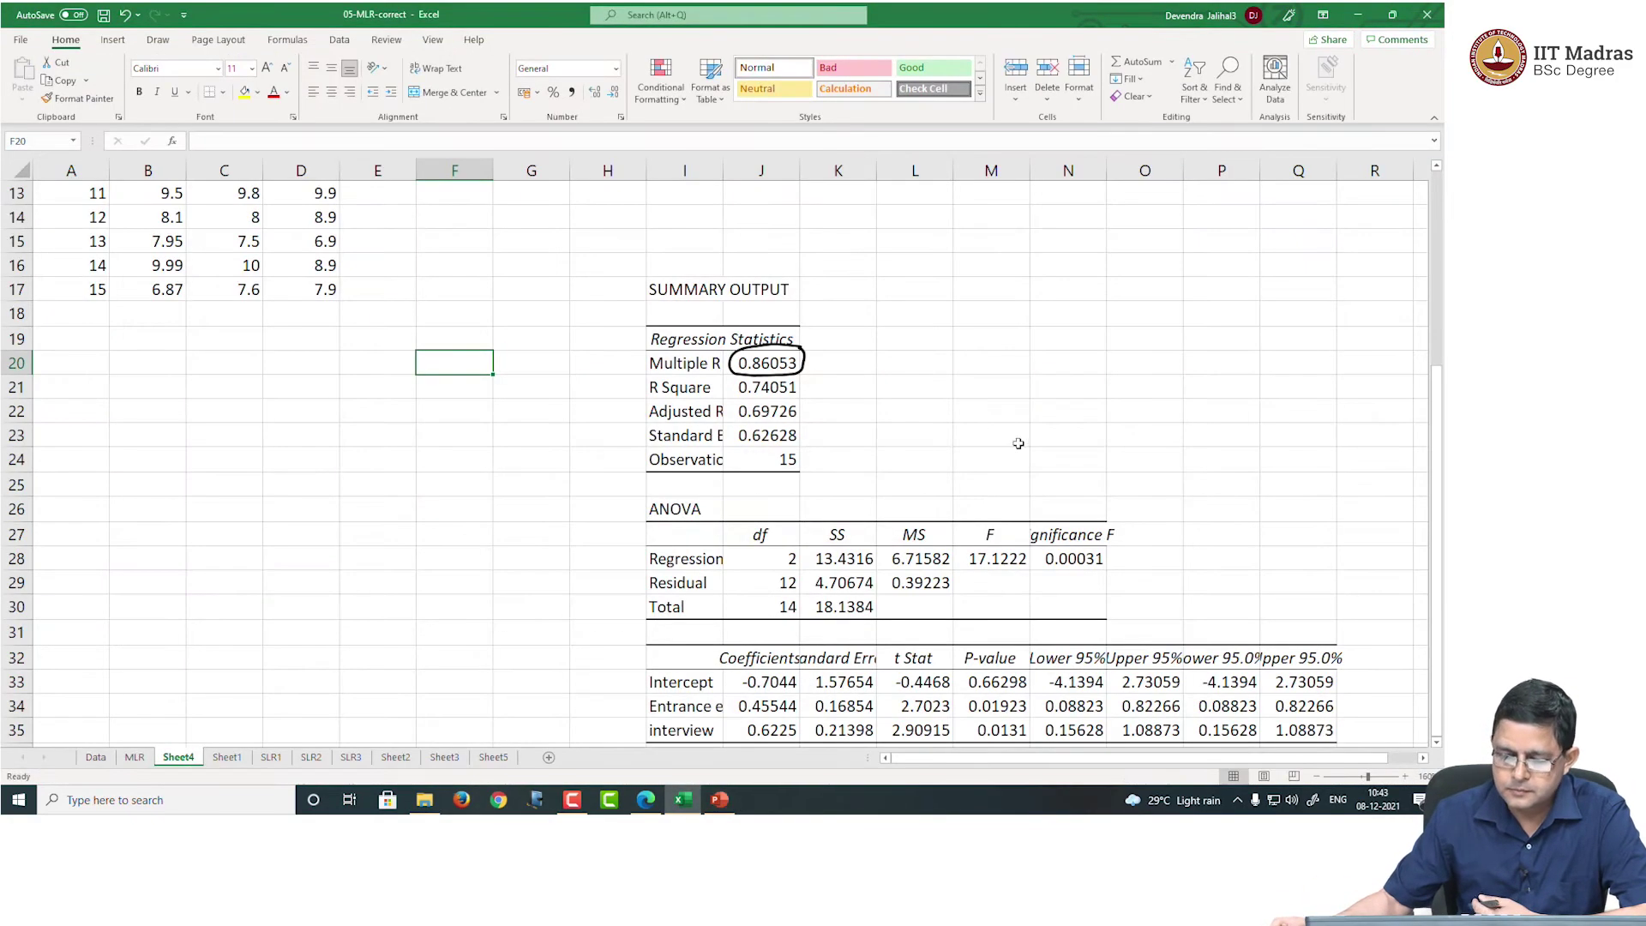
{"action": "left_click", "coordinate": [991, 425]}
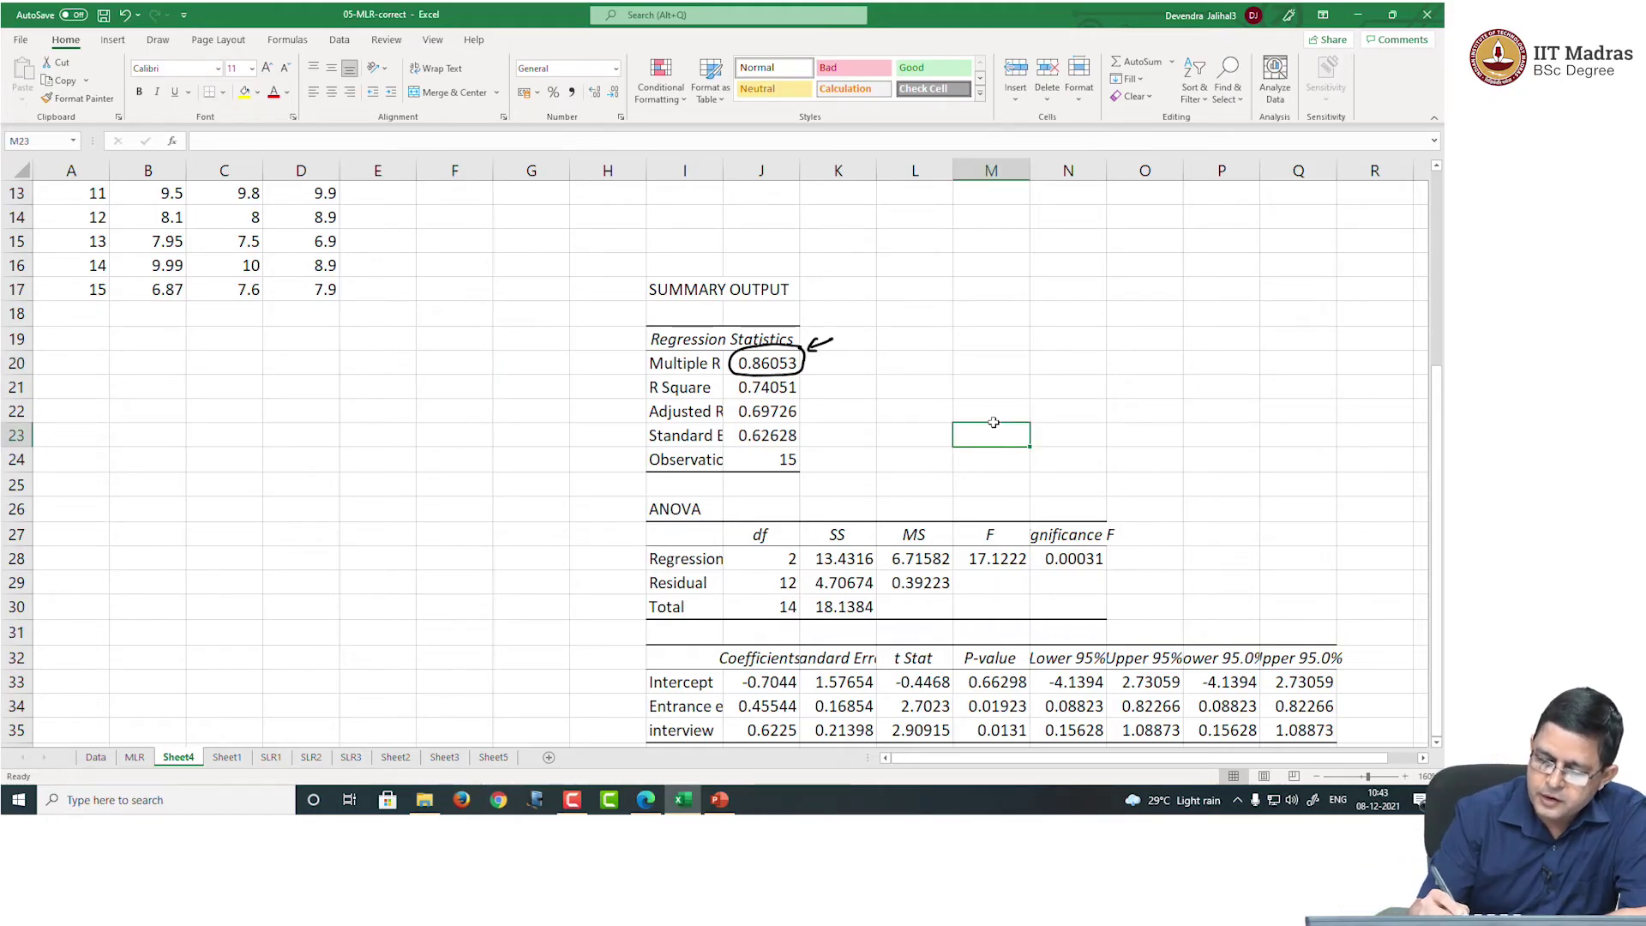
{"action": "left_click_drag", "start_coordinate": [860, 326], "coordinate": [1009, 260]}
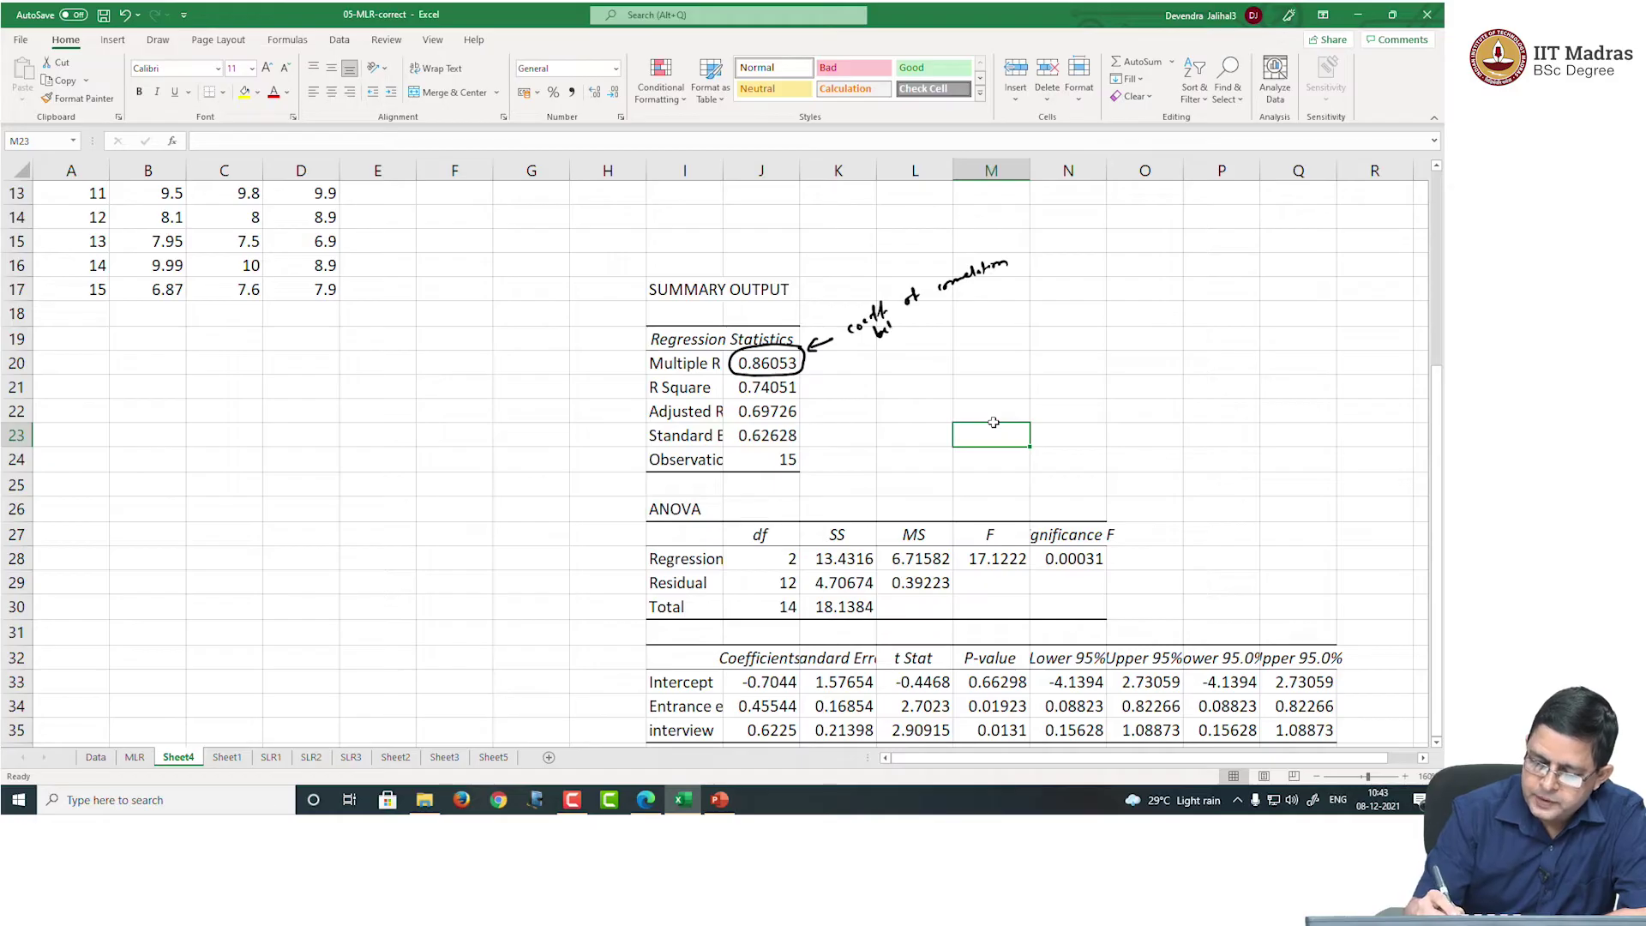
{"action": "left_click_drag", "start_coordinate": [941, 306], "coordinate": [960, 309]}
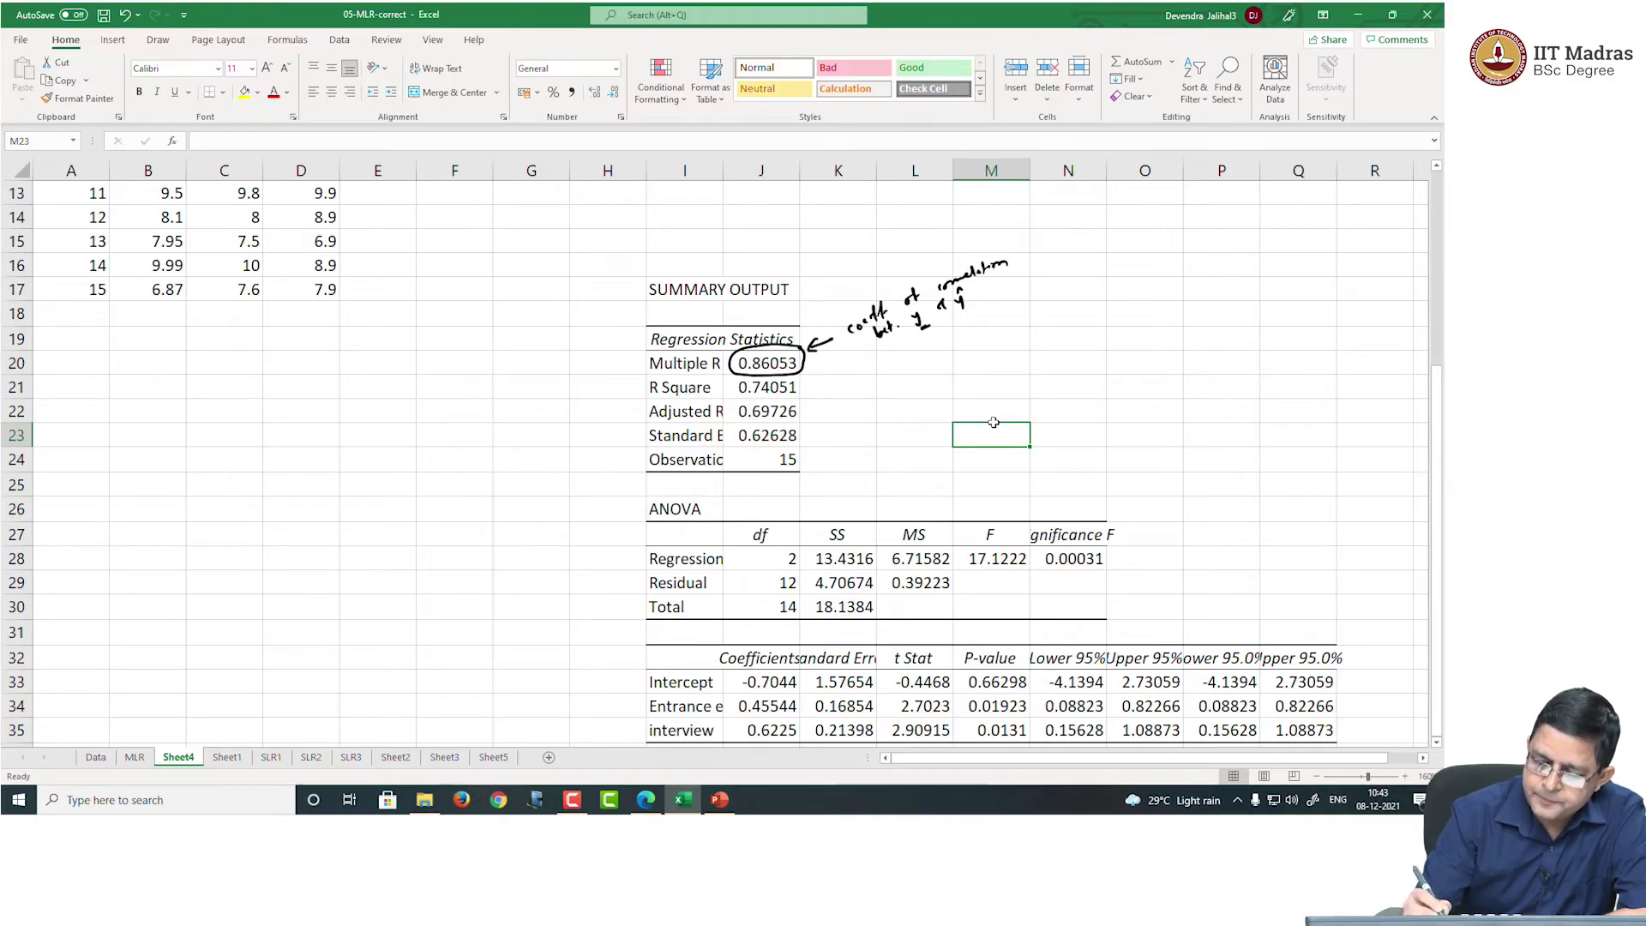
{"action": "mouse_move", "coordinate": [163, 302]}
{"action": "left_mouse_down"}
{"action": "mouse_move", "coordinate": [162, 331]}
{"action": "mouse_move", "coordinate": [165, 310]}
{"action": "left_mouse_up"}
{"action": "left_click_drag", "start_coordinate": [959, 283], "coordinate": [954, 318]}
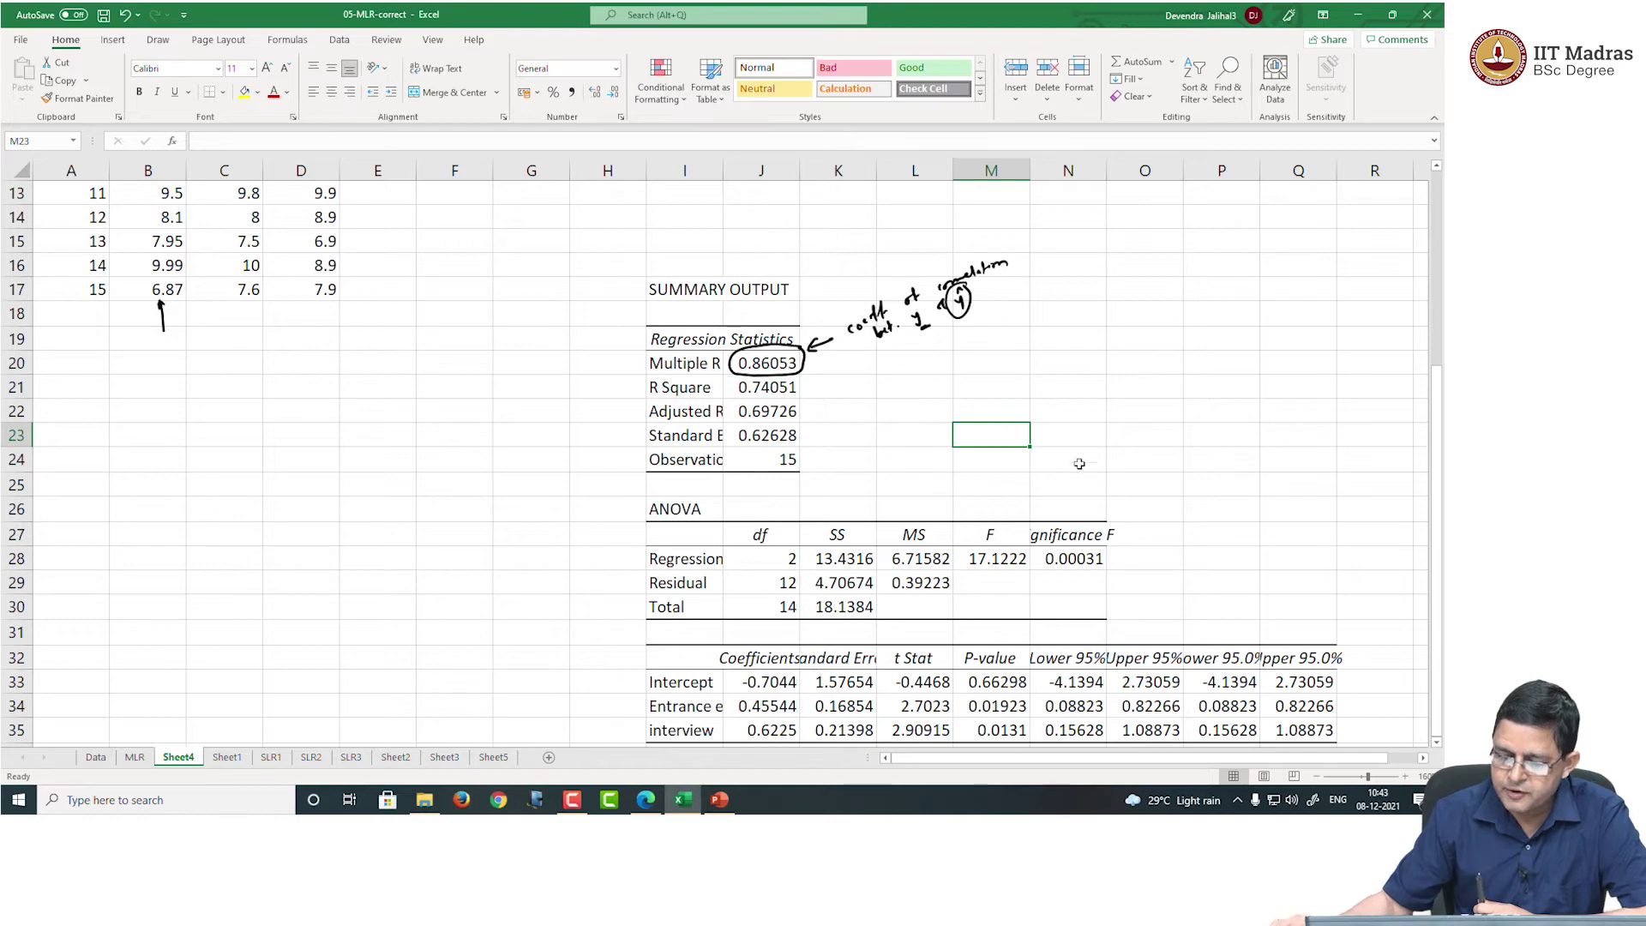
Highlight the Predicted GPA at college values, I43:I57, in the residual output of Sheet1
{"action": "scroll", "coordinate": [1055, 467], "scroll_direction": "down", "scroll_amount": 7}
{"action": "scroll", "coordinate": [1037, 467], "scroll_direction": "up", "scroll_amount": 7}
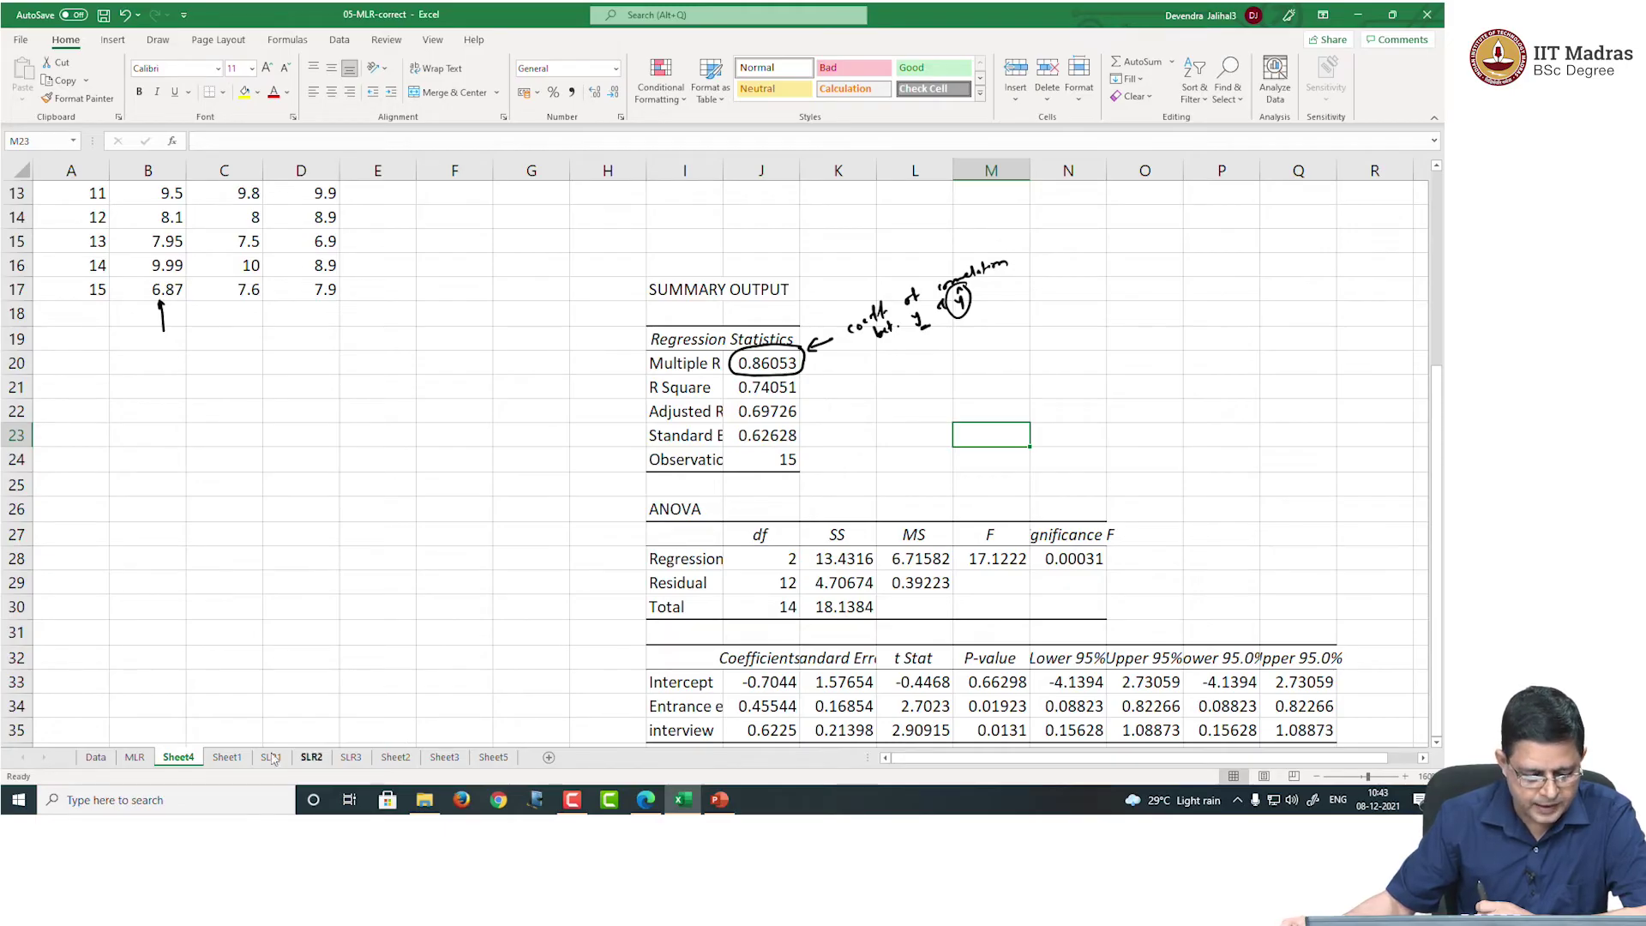
{"action": "left_click", "coordinate": [227, 757]}
{"action": "scroll", "coordinate": [510, 552], "scroll_direction": "up", "scroll_amount": 5}
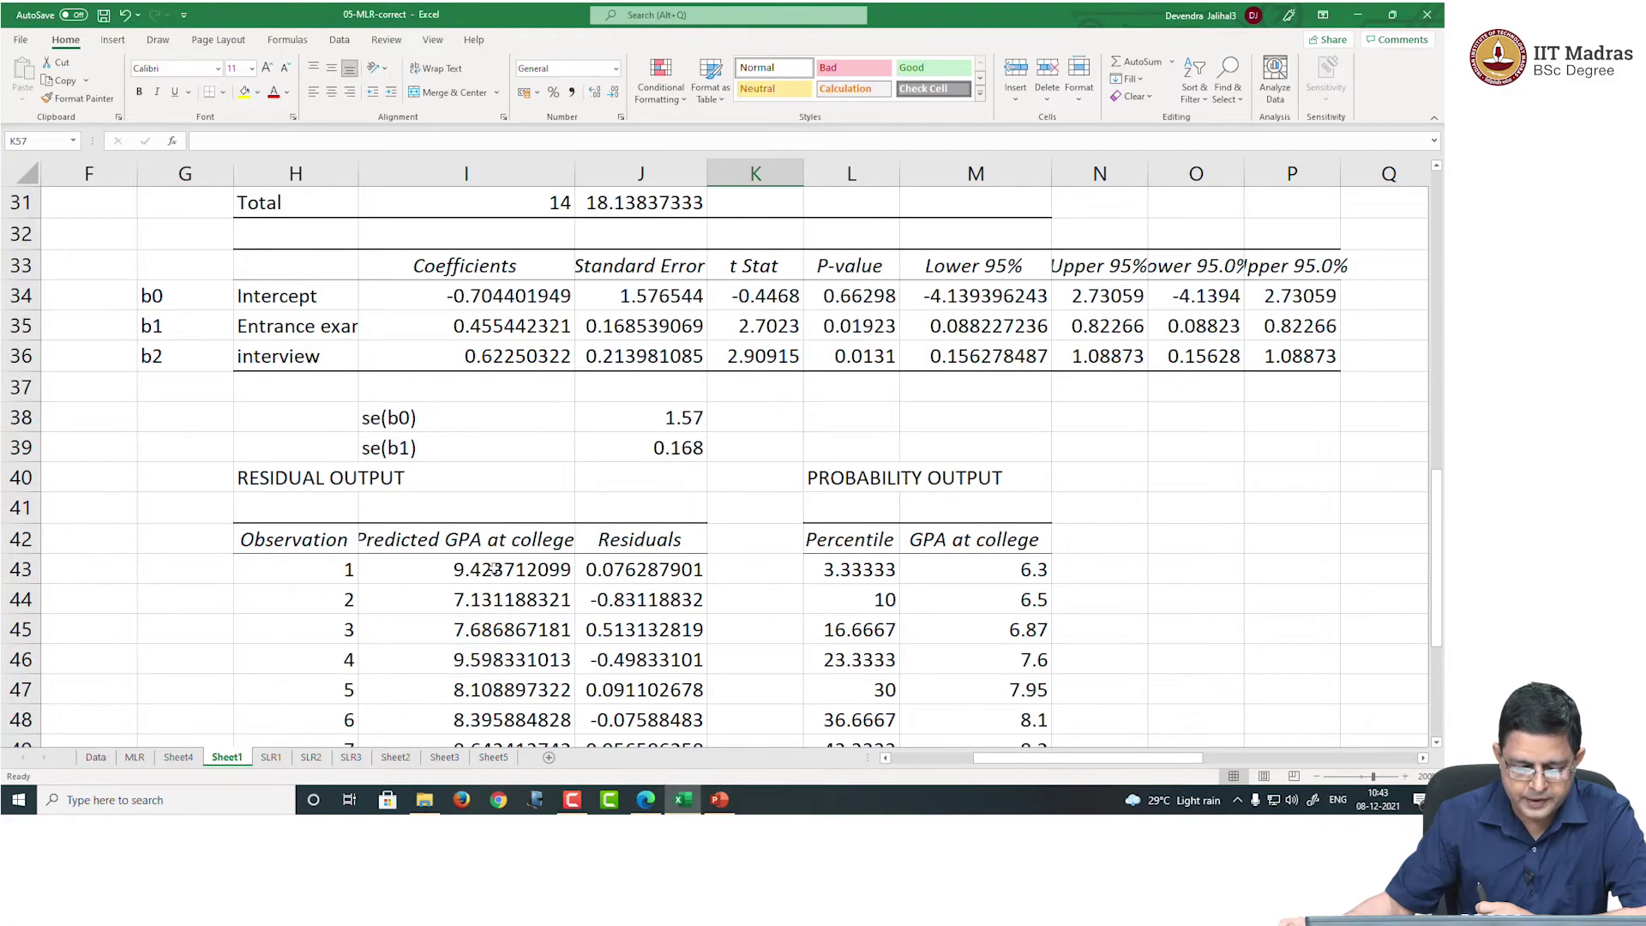
{"action": "left_click_drag", "start_coordinate": [498, 570], "coordinate": [510, 776]}
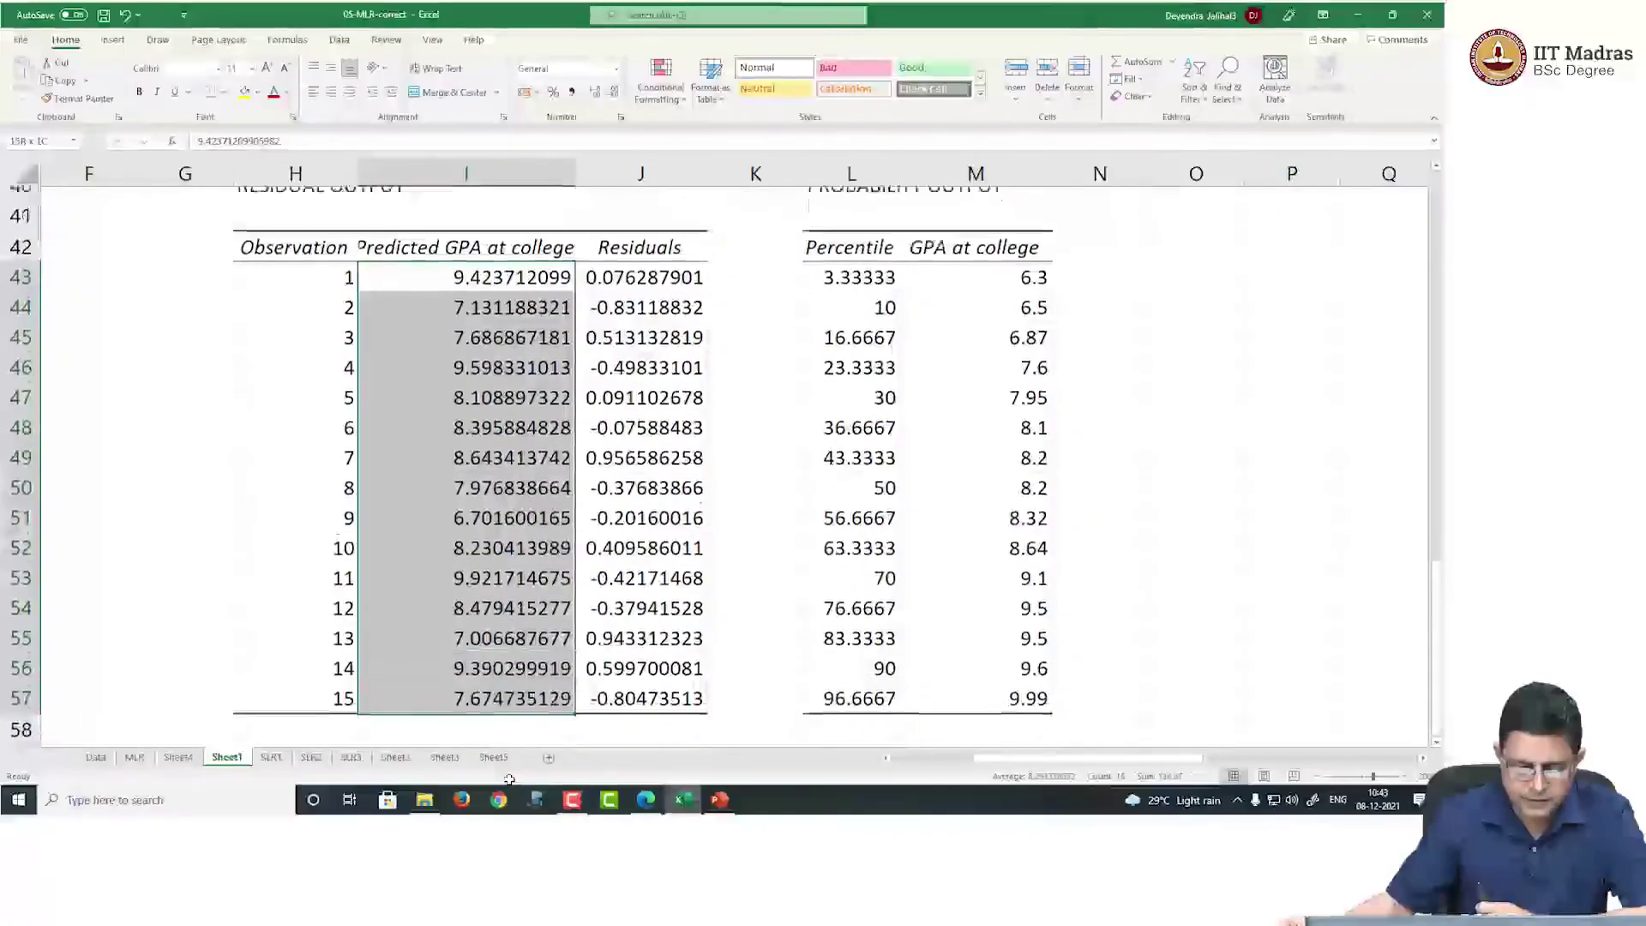
{"action": "scroll", "coordinate": [513, 590], "scroll_direction": "up", "scroll_amount": 1}
{"action": "scroll", "coordinate": [513, 590], "scroll_direction": "up", "scroll_amount": 1}
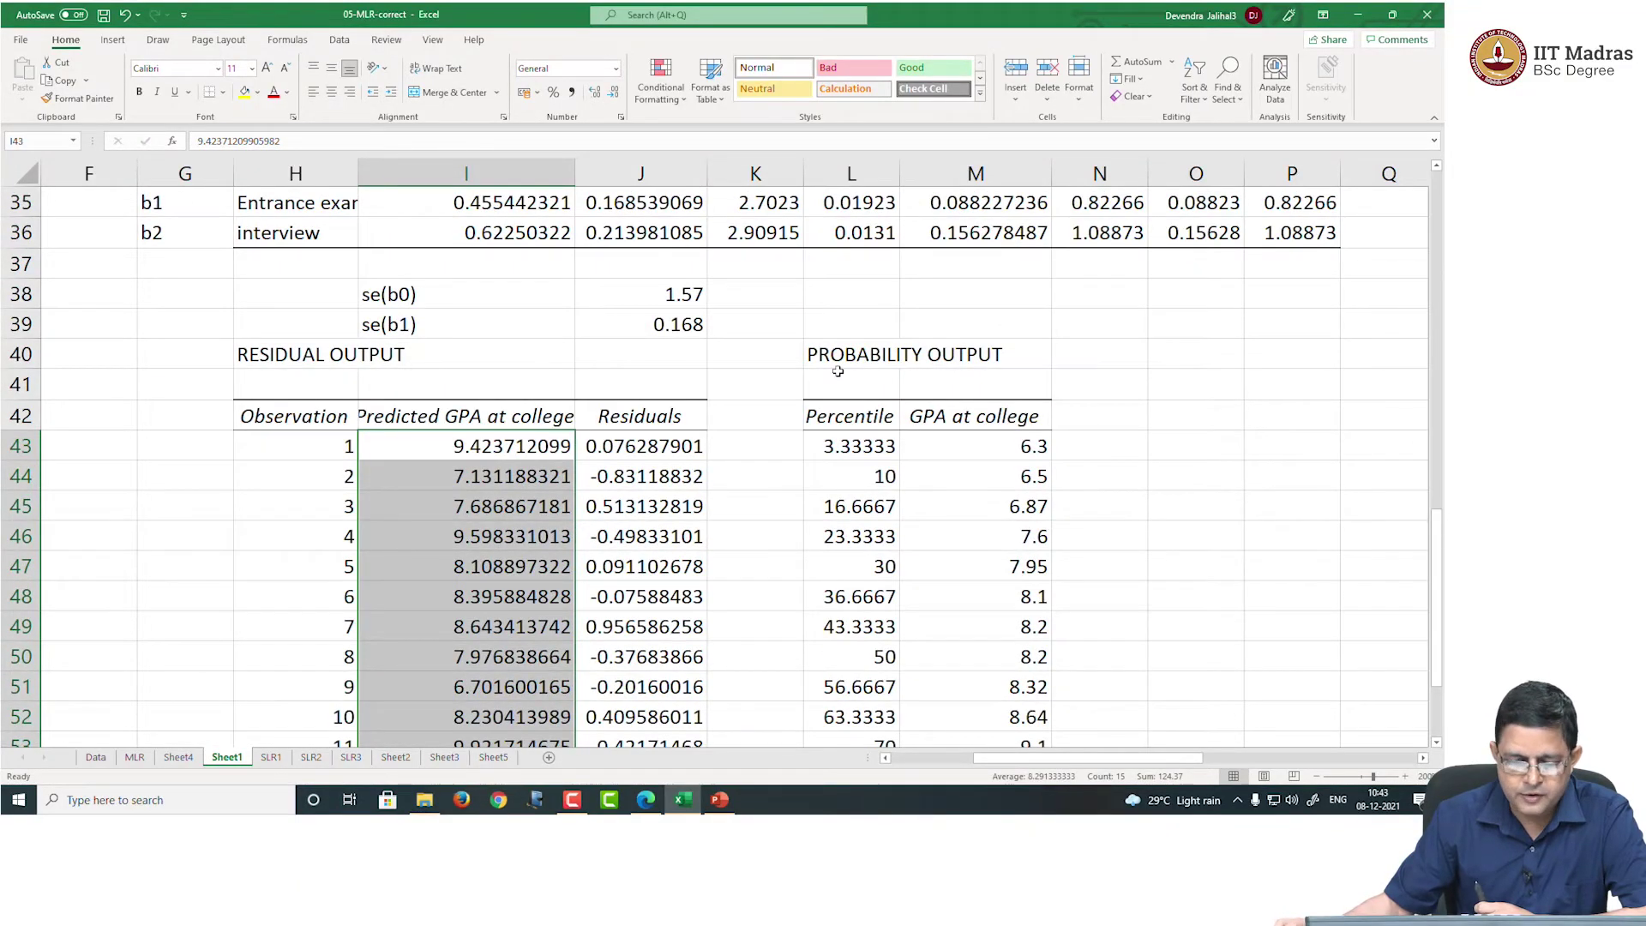
Highlight the observed GPA at college values in B3:B17 of Sheet1
{"action": "scroll", "coordinate": [836, 370], "scroll_direction": "up", "scroll_amount": 4}
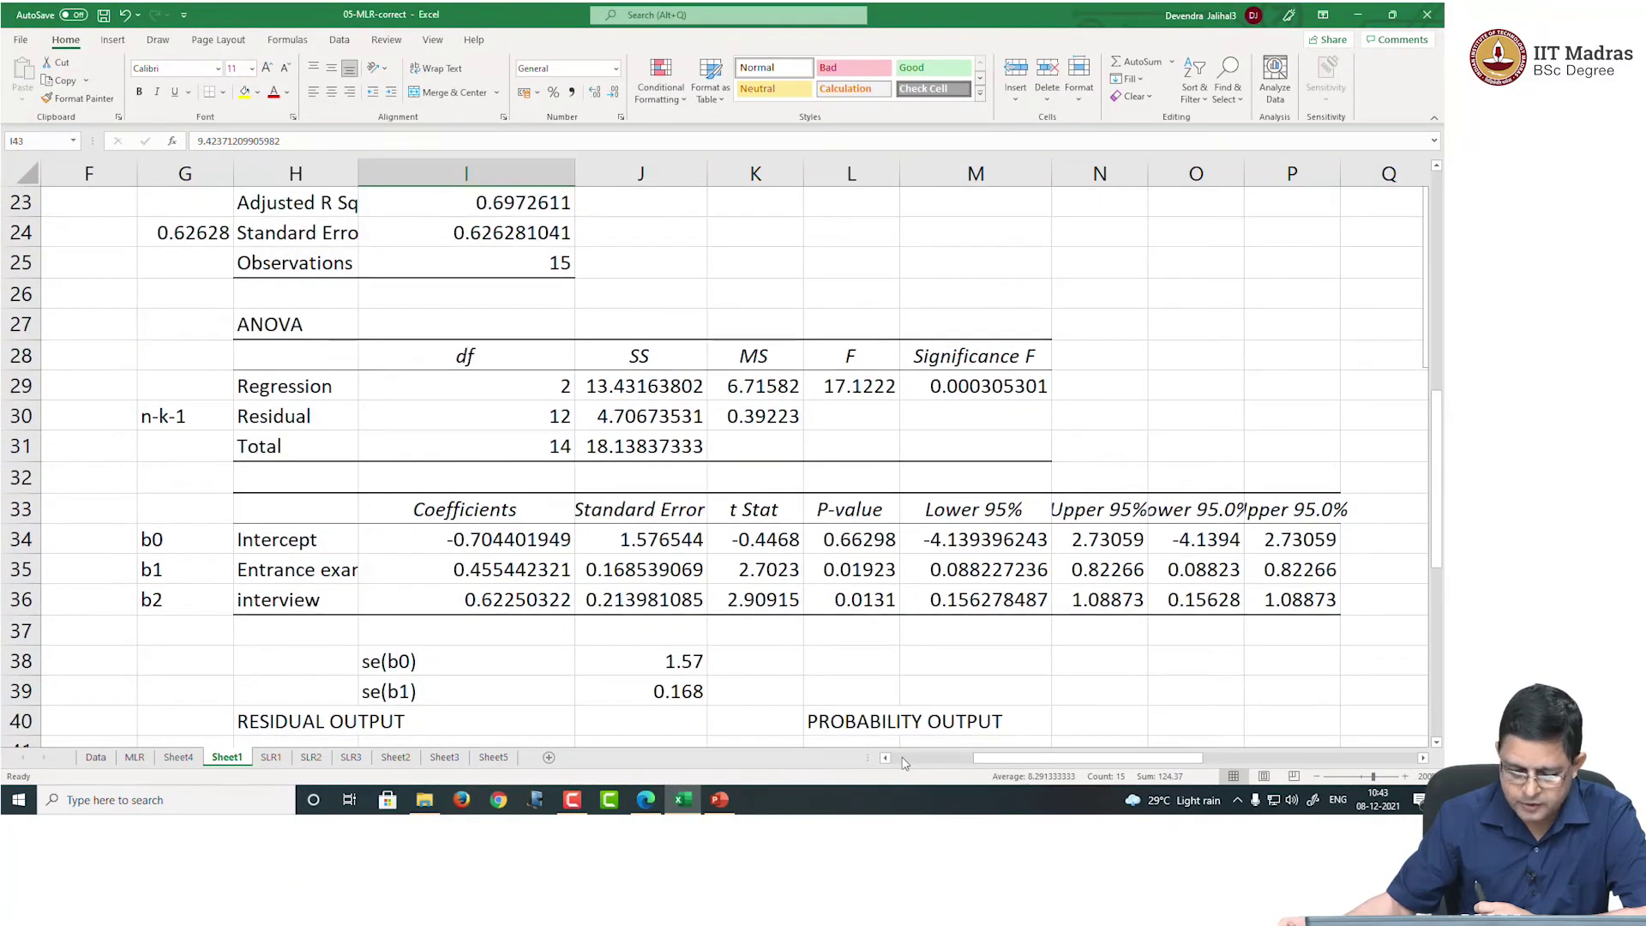
{"action": "scroll", "coordinate": [411, 549], "scroll_direction": "left", "scroll_amount": 5}
{"action": "scroll", "coordinate": [143, 435], "scroll_direction": "up", "scroll_amount": 4}
{"action": "scroll", "coordinate": [144, 435], "scroll_direction": "up", "scroll_amount": 4}
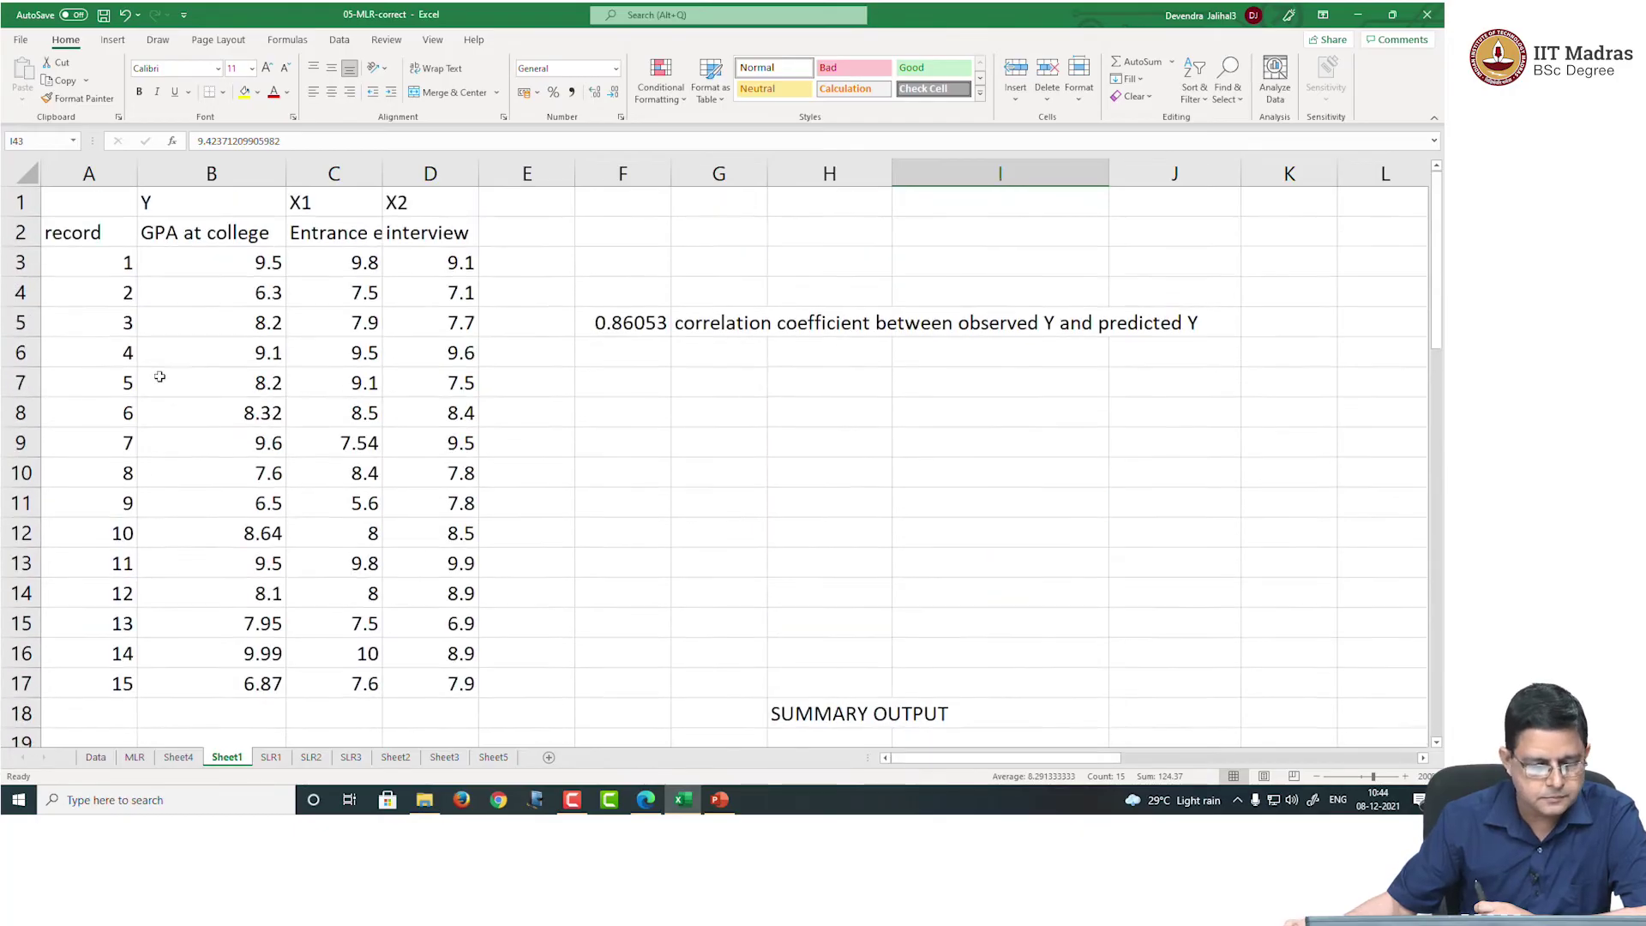
{"action": "left_click_drag", "start_coordinate": [230, 263], "coordinate": [263, 686]}
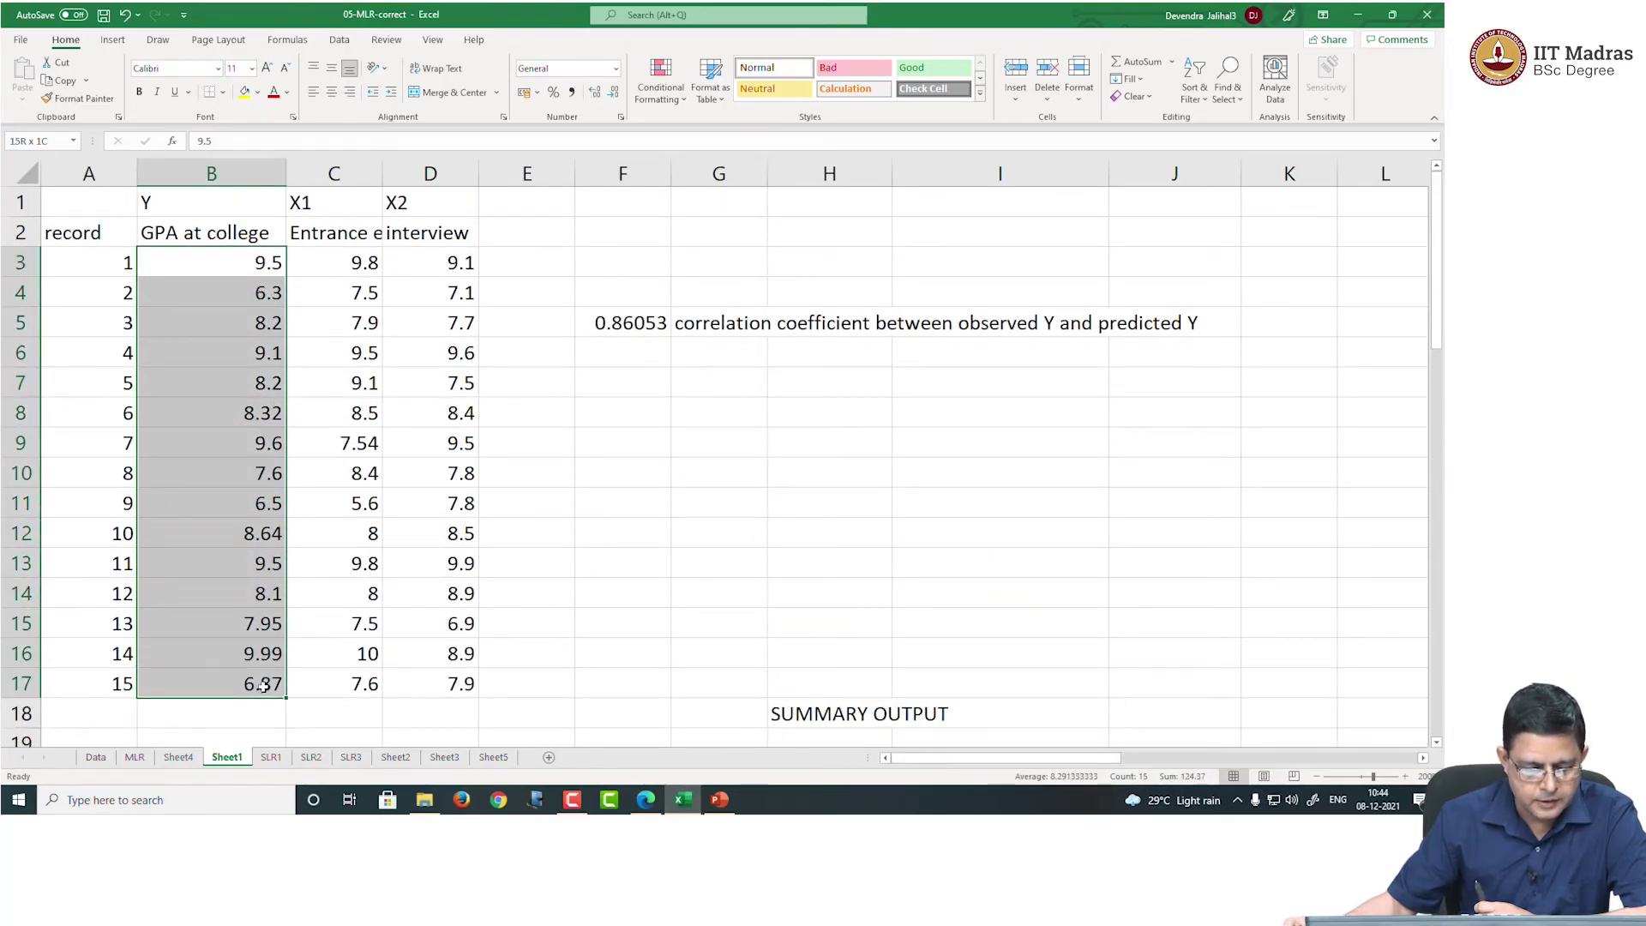
Highlight the predicted GPA values from I43 downward in Sheet1's residual output, and return to Sheet4
{"action": "scroll", "coordinate": [702, 576], "scroll_direction": "down", "scroll_amount": 12}
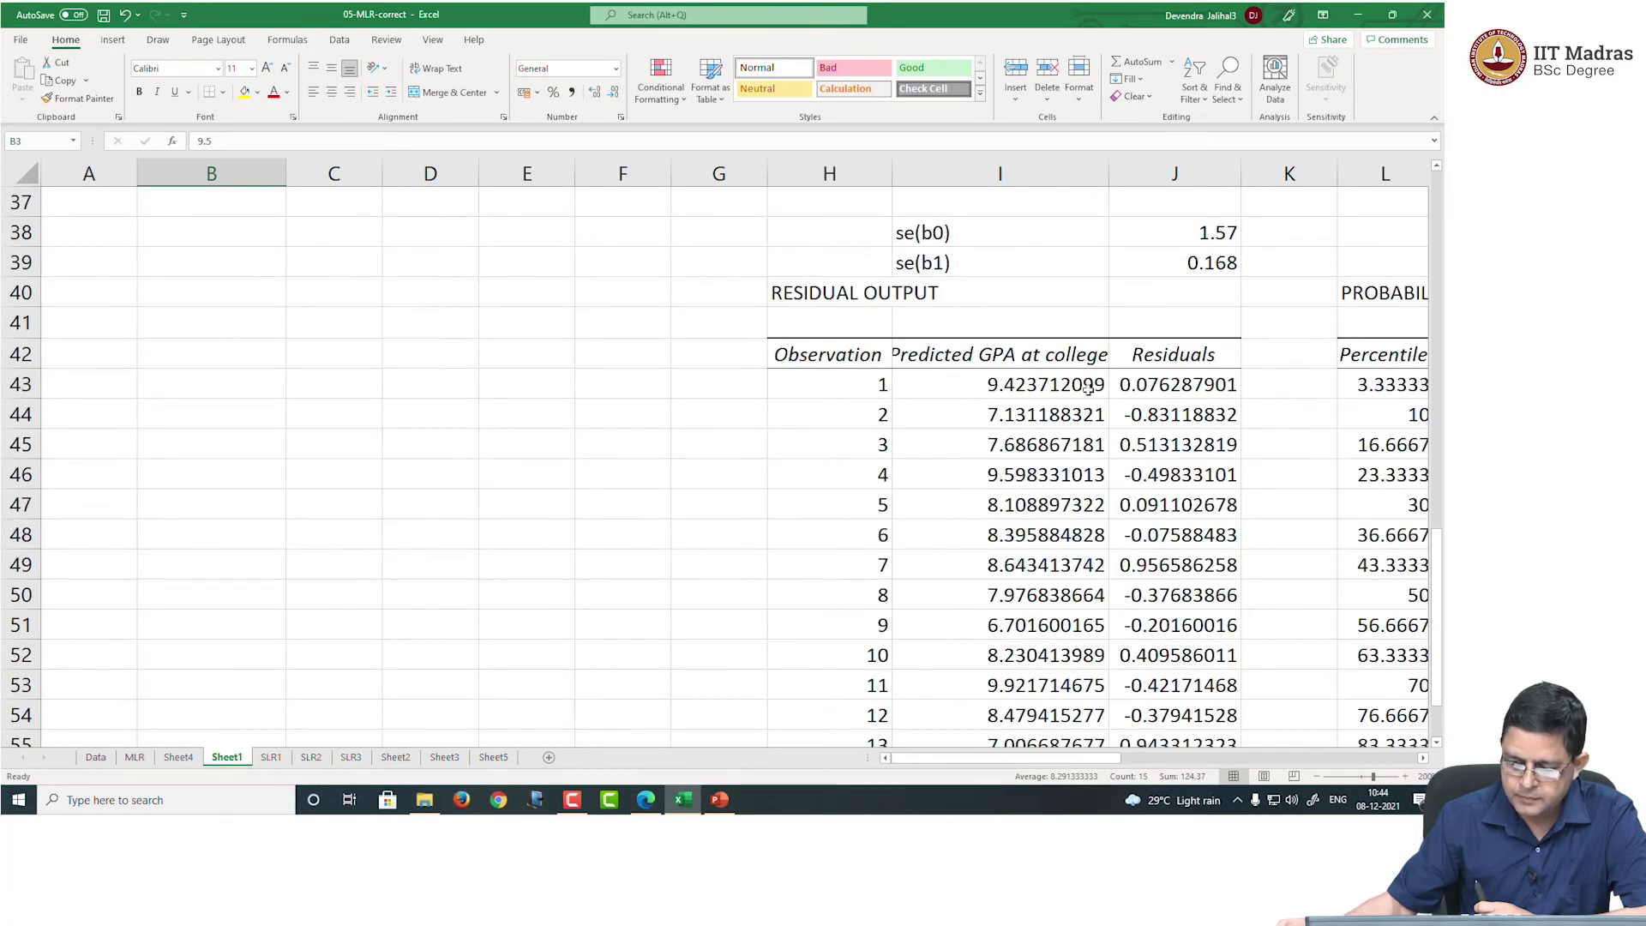
{"action": "left_click_drag", "start_coordinate": [1090, 390], "coordinate": [943, 742]}
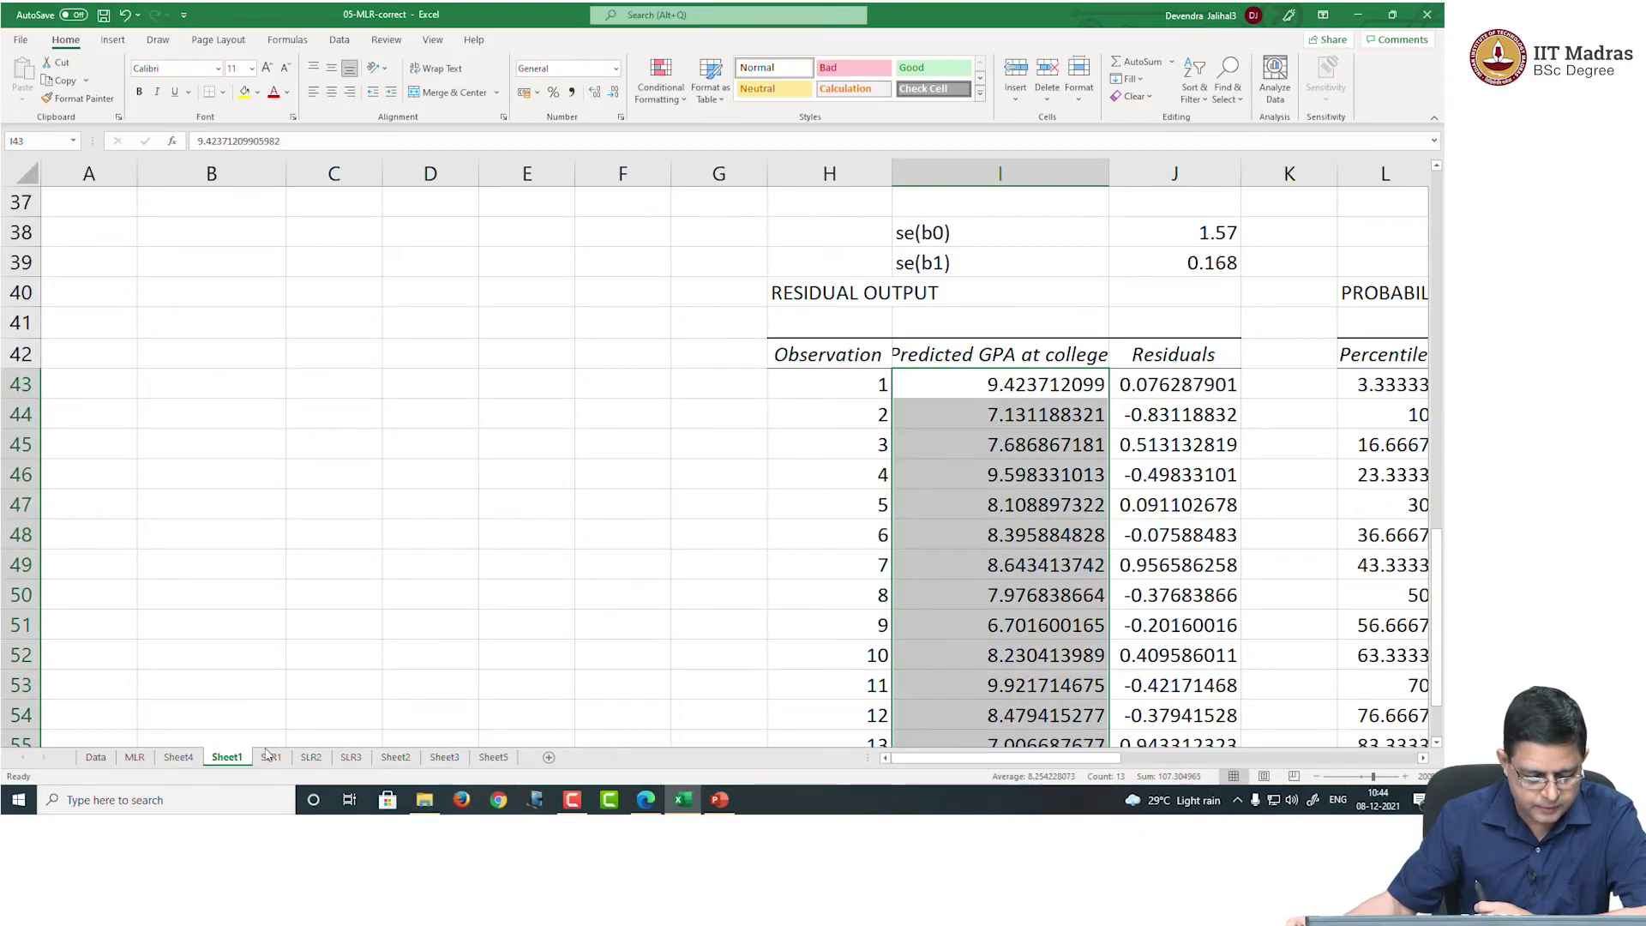
{"action": "left_click", "coordinate": [178, 757]}
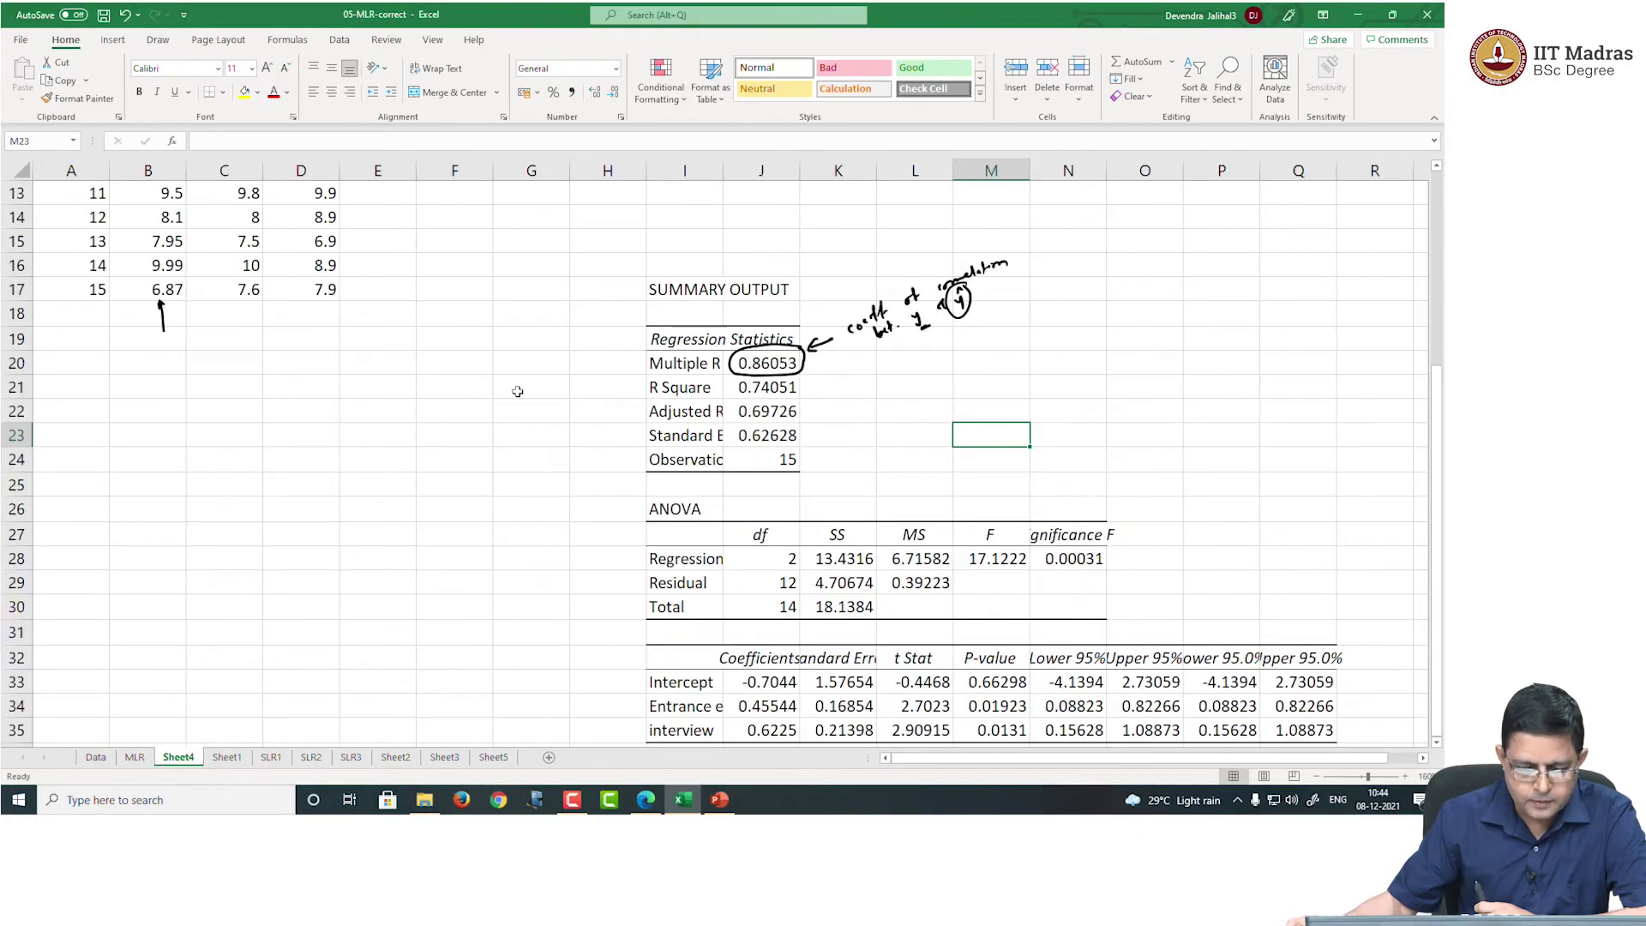
Draw an arrow at the R Square value in Sheet4, underline it and select its cell J21
{"action": "left_click", "coordinate": [1120, 359]}
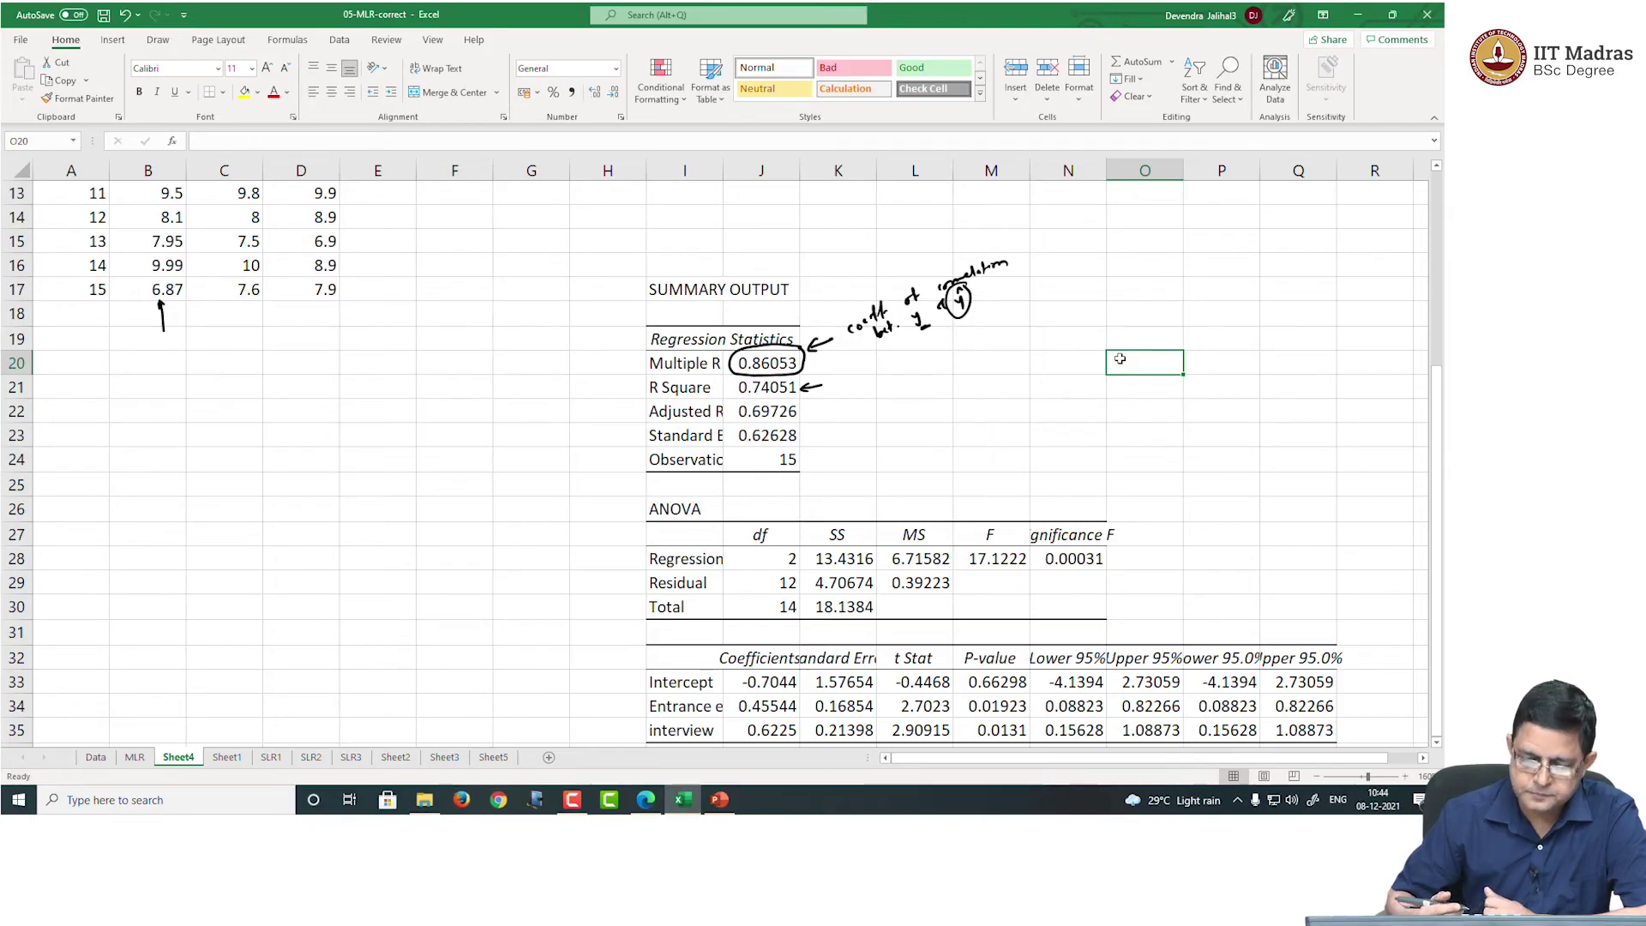
{"action": "left_click_drag", "start_coordinate": [743, 398], "coordinate": [770, 397]}
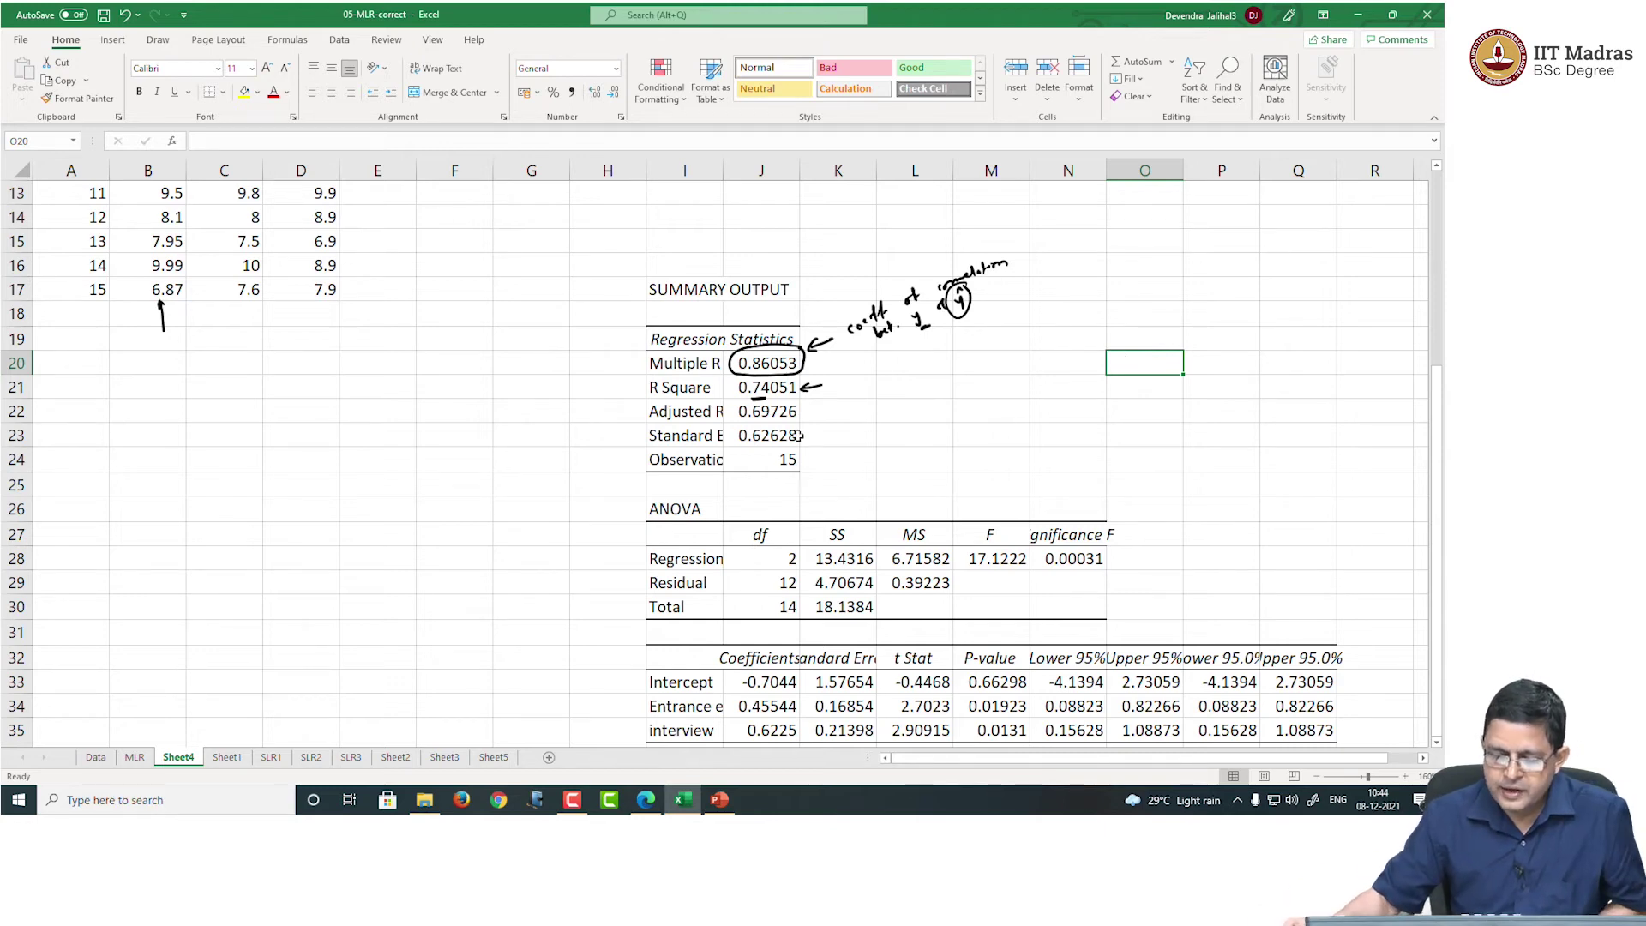
{"action": "left_click", "coordinate": [765, 388]}
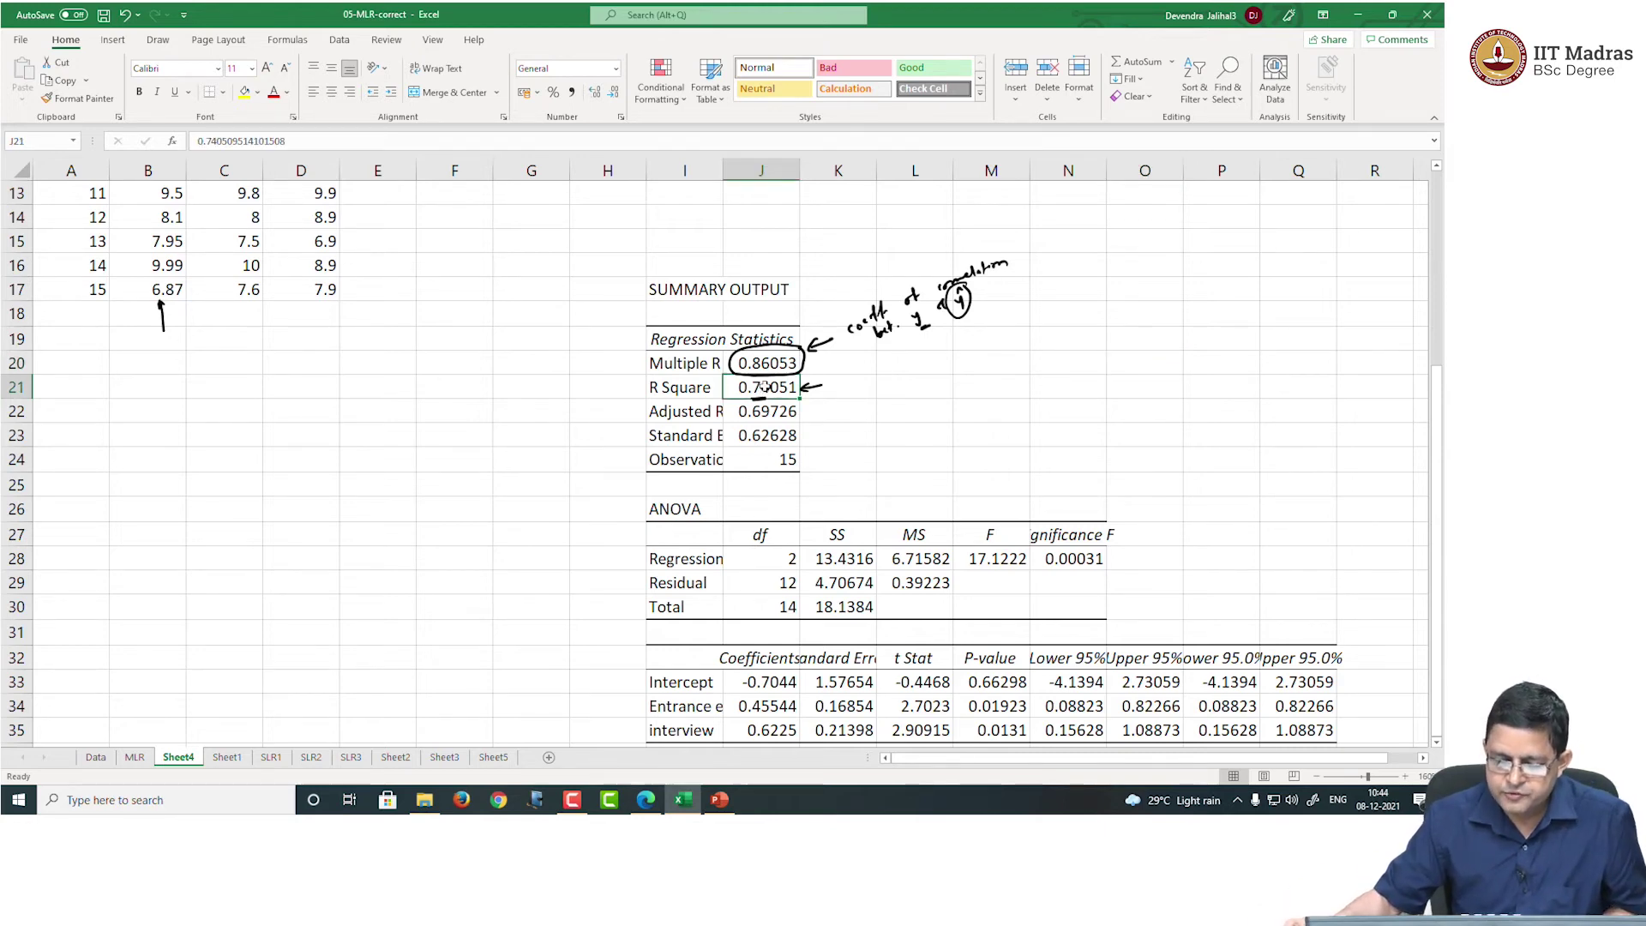
Calculate regression SS over total SS in N21 with =K28/K30, and compare it with R Square in J21
{"action": "left_click", "coordinate": [1070, 393]}
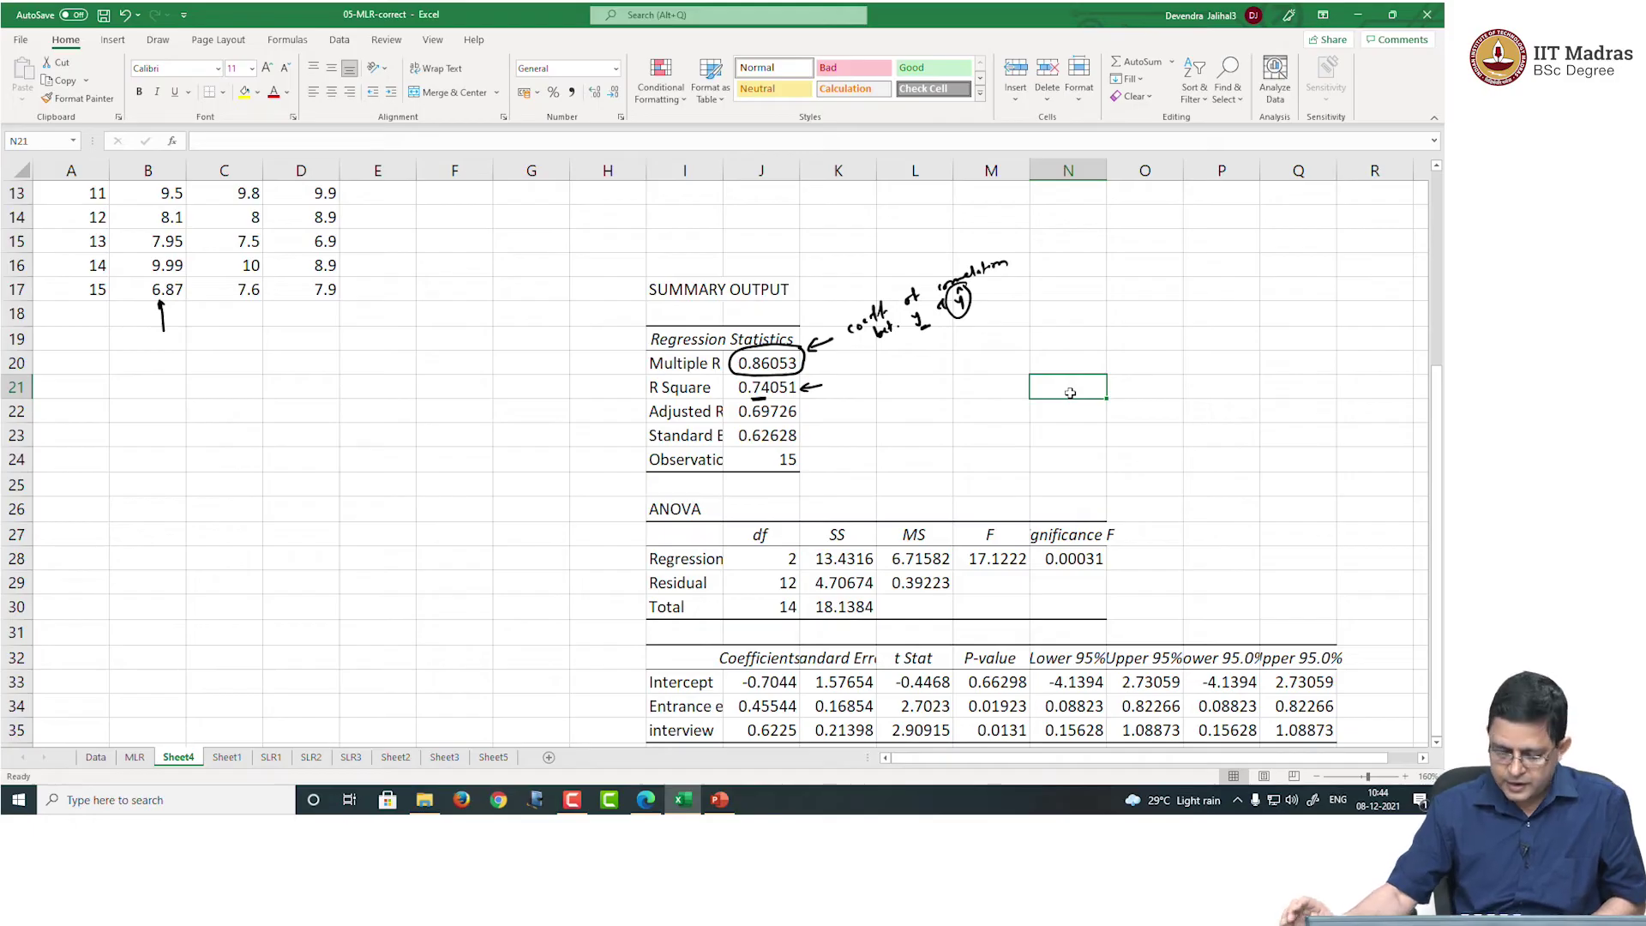
{"action": "type", "text": "="}
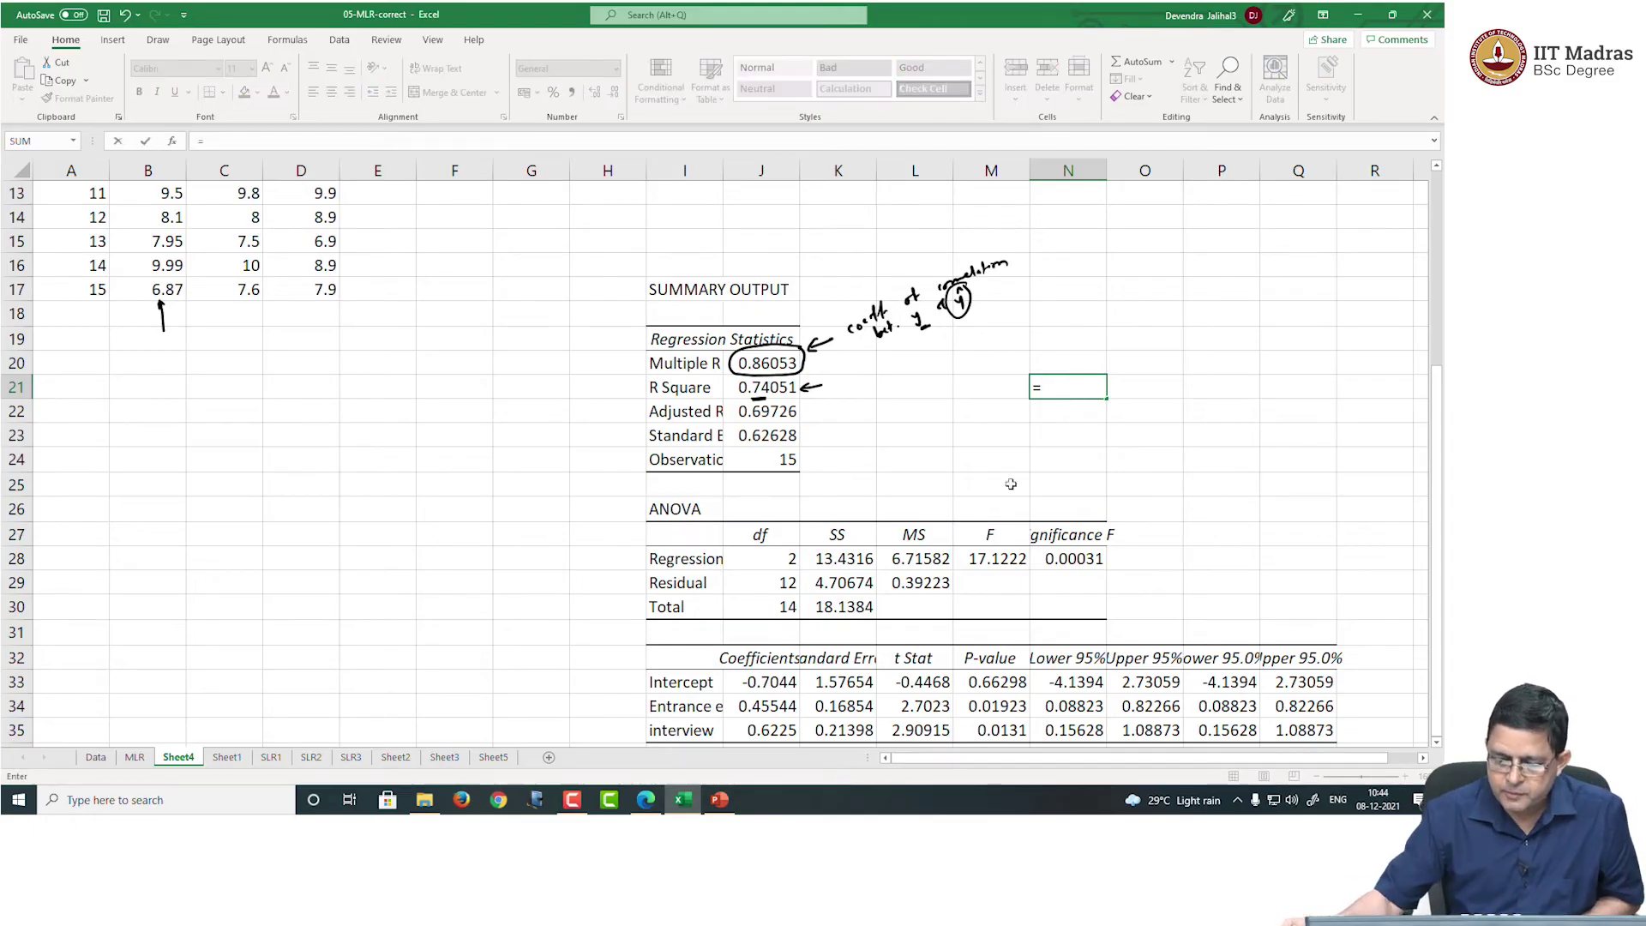
{"action": "left_click", "coordinate": [836, 558]}
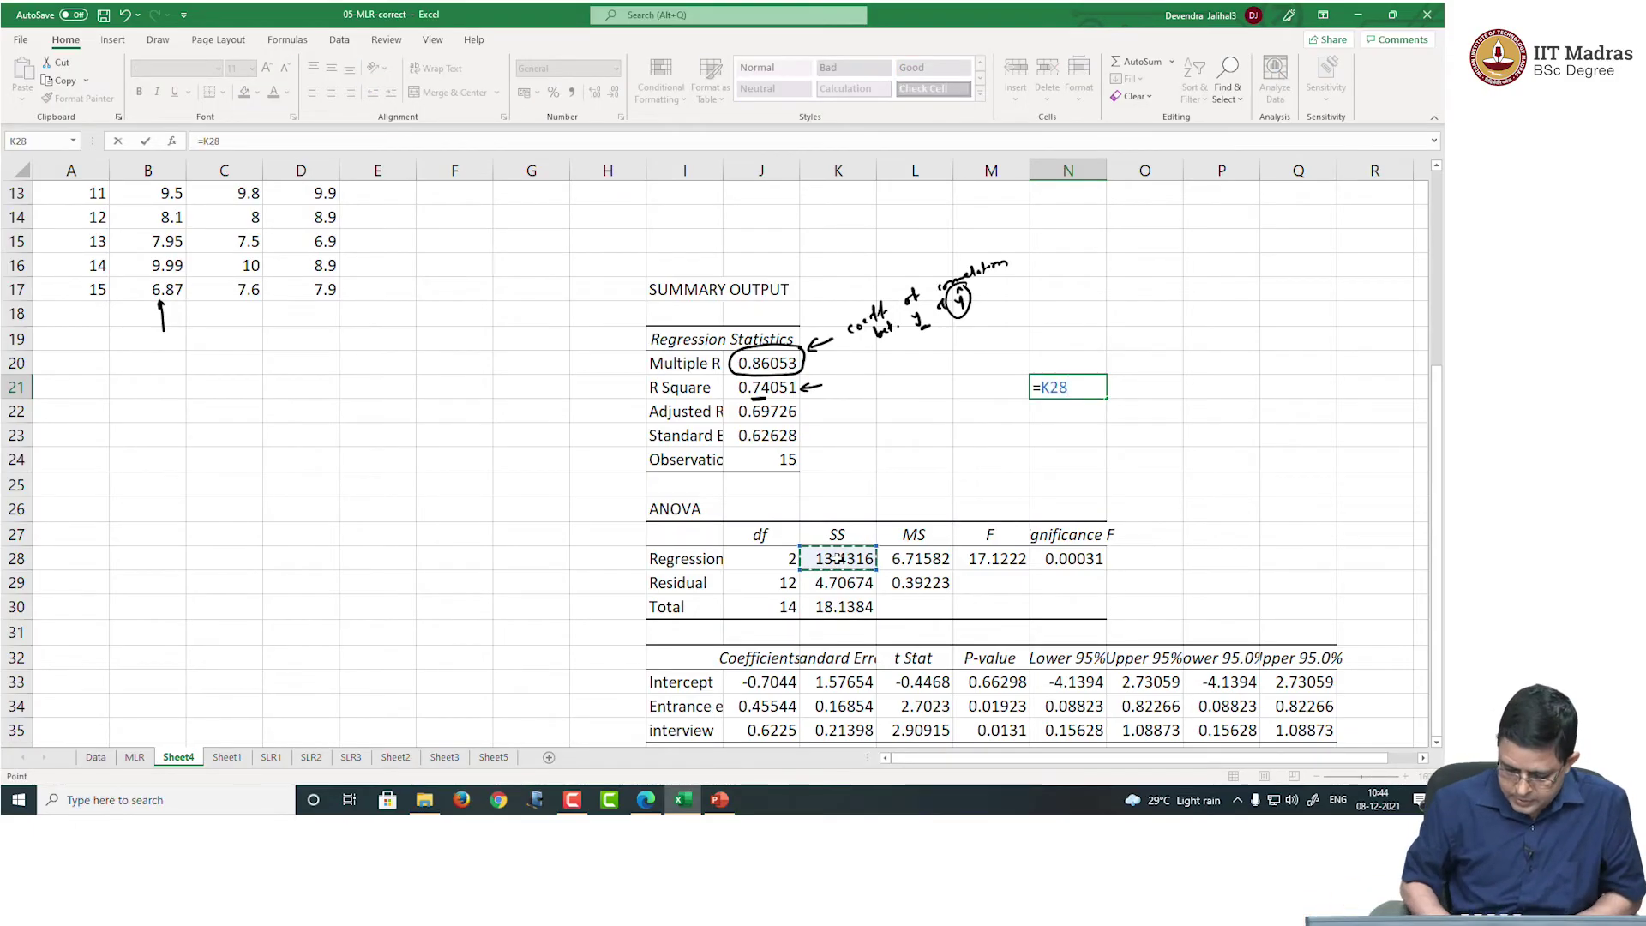
{"action": "type", "text": "/"}
{"action": "left_click", "coordinate": [845, 606]}
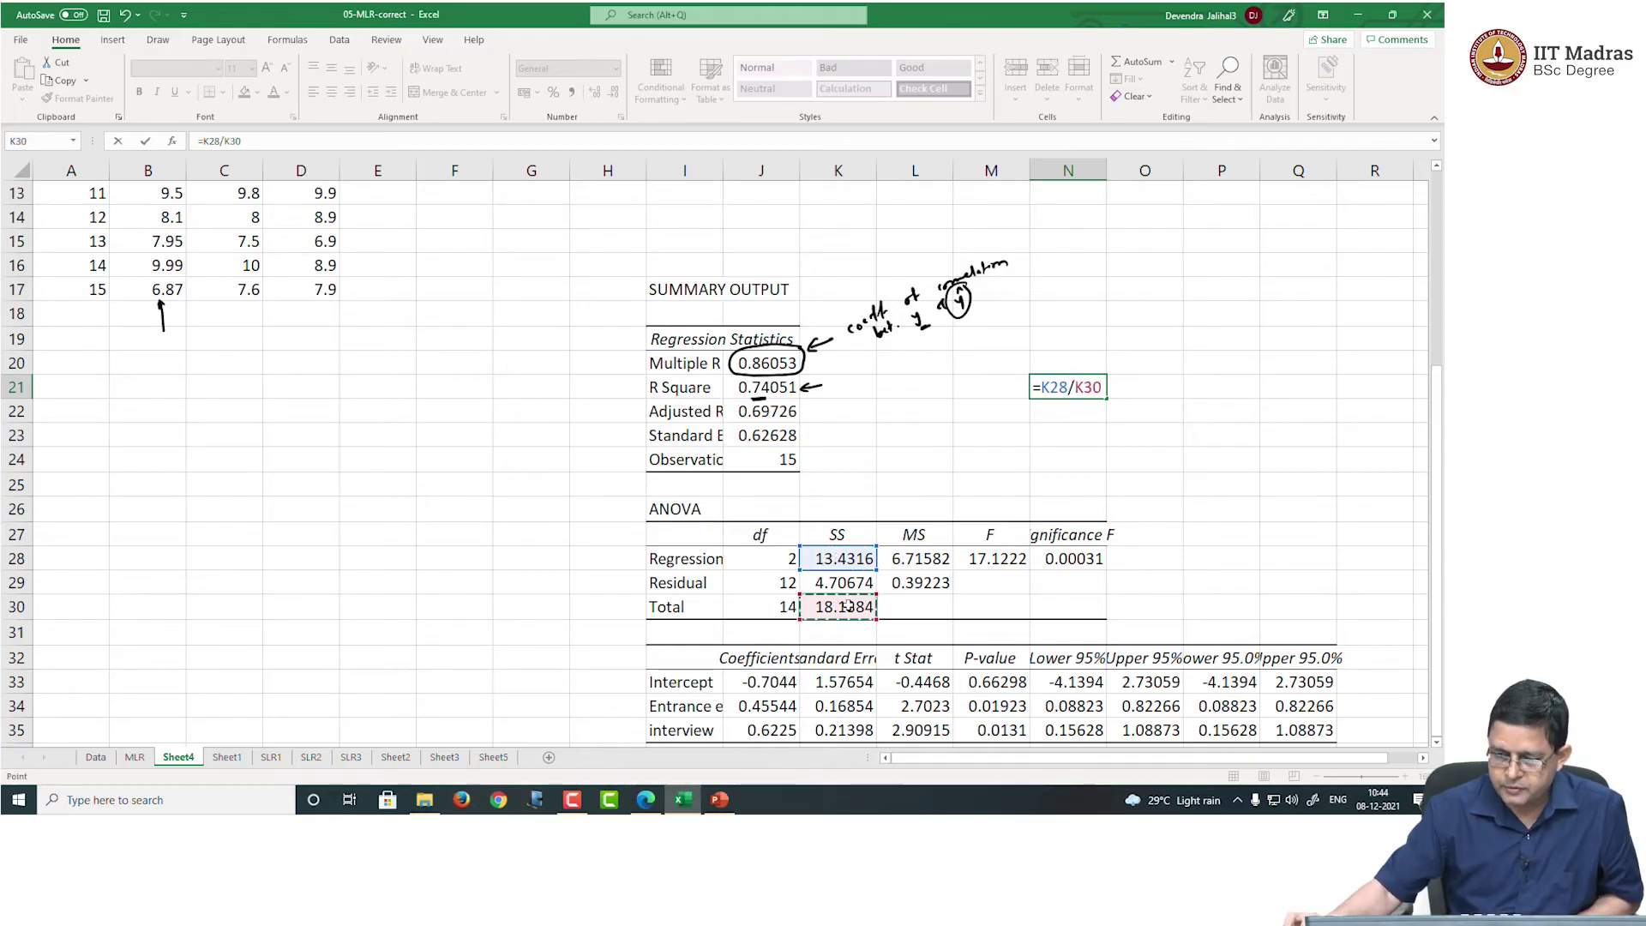
{"action": "key", "text": "Return"}
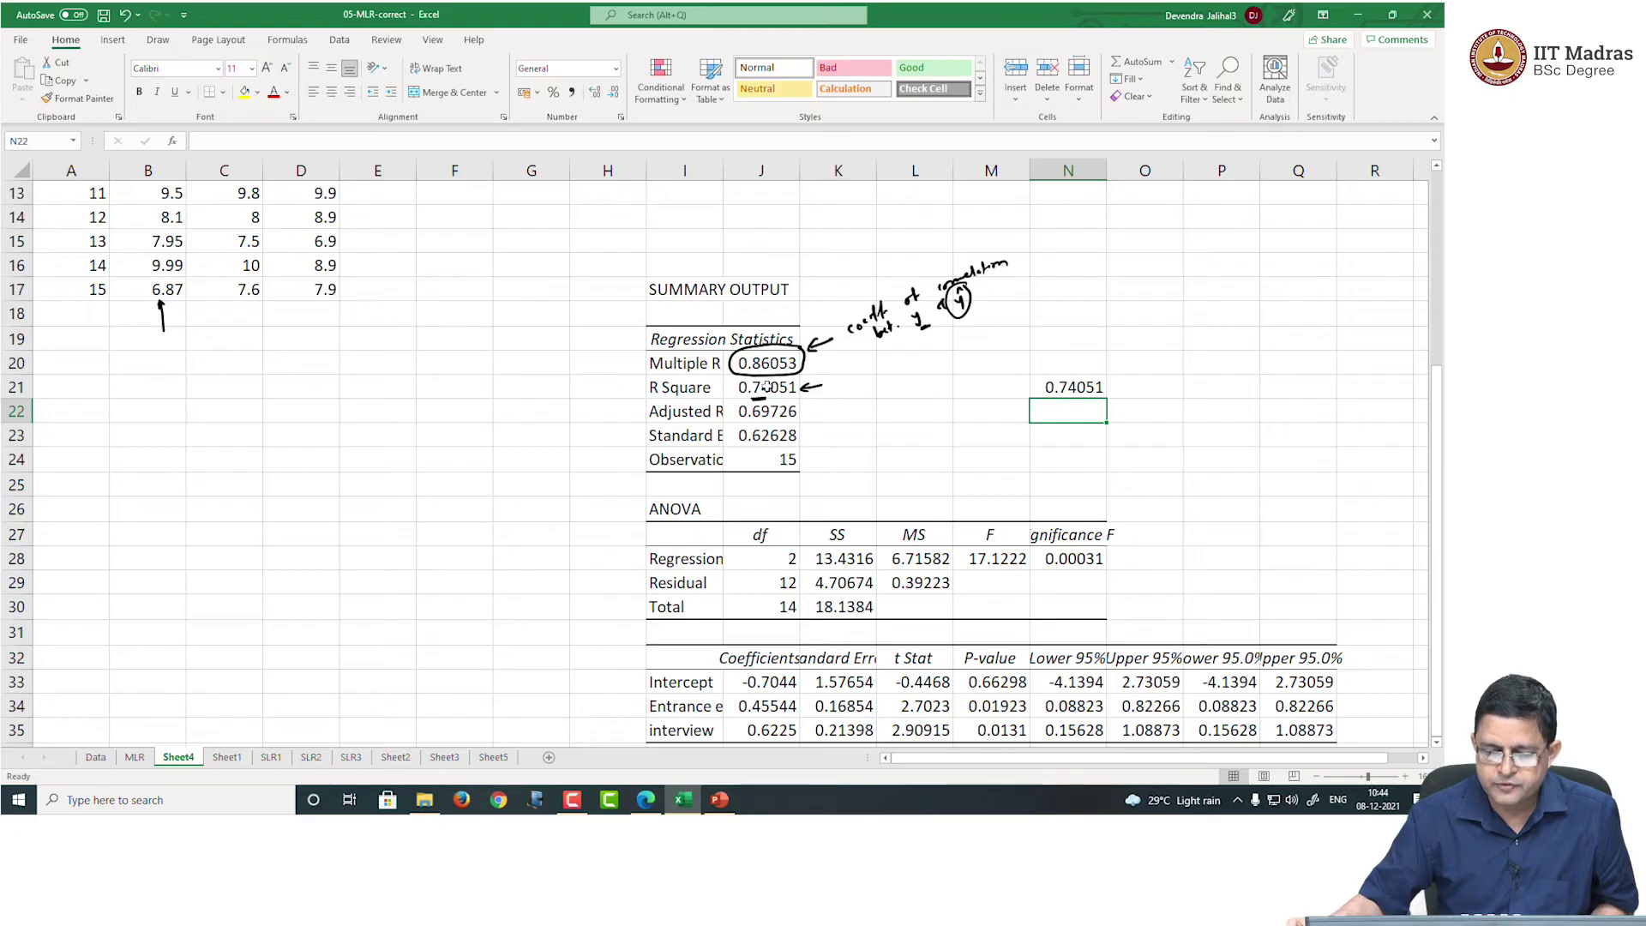
{"action": "left_click", "coordinate": [768, 389]}
{"action": "left_click", "coordinate": [1078, 388]}
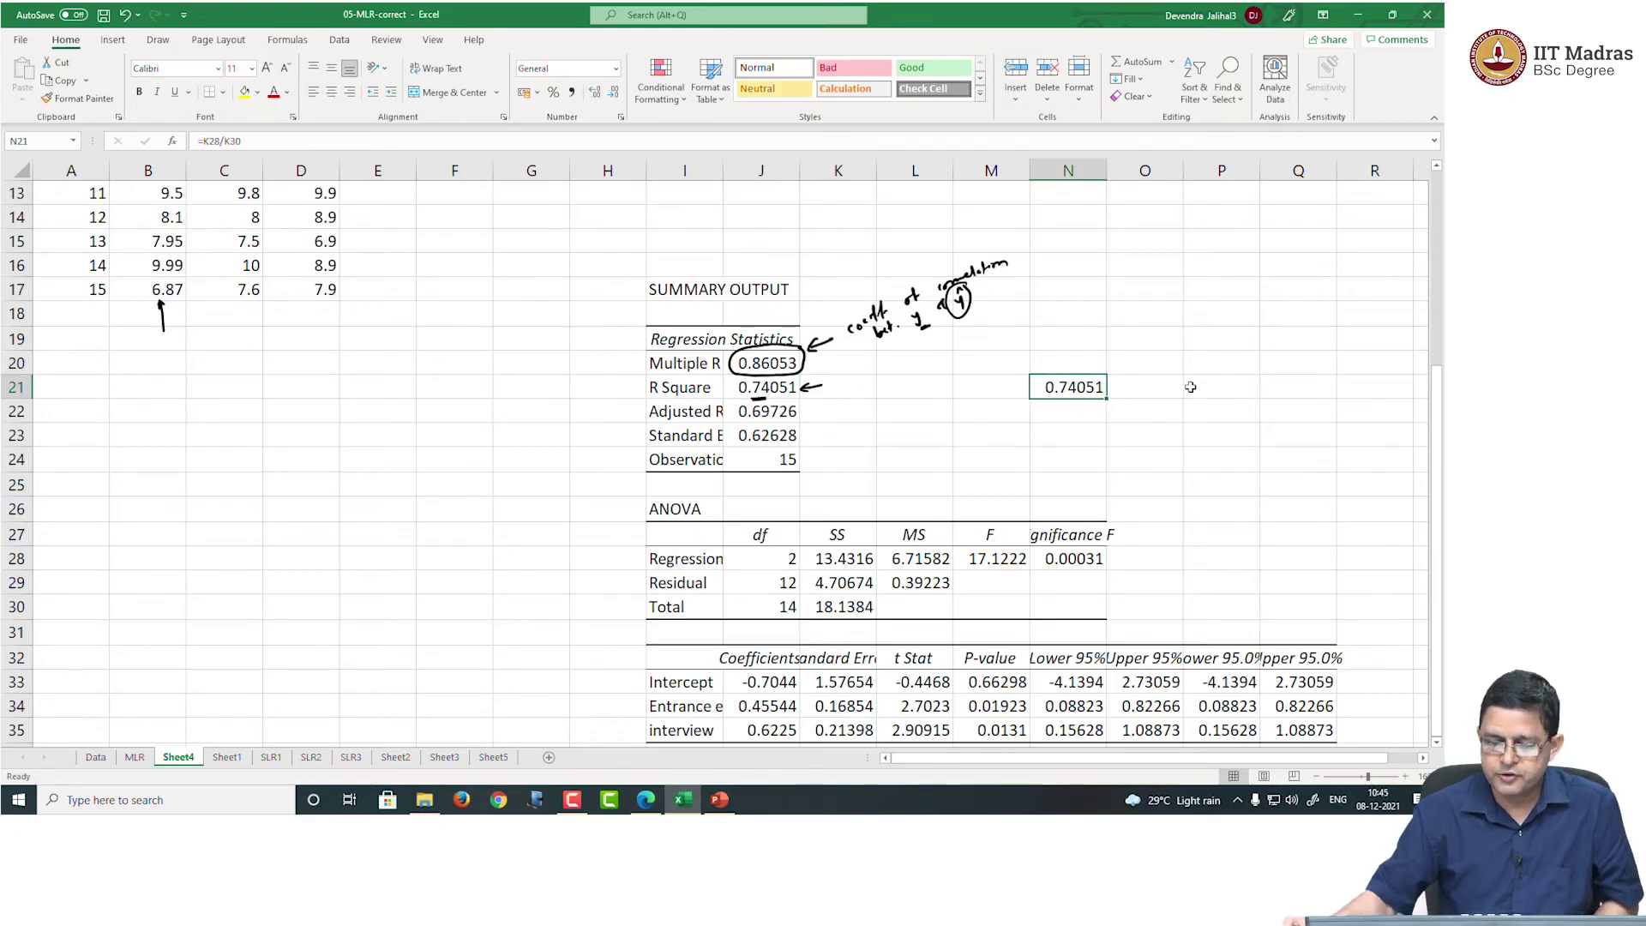
Examine the total and regression sums of squares in K30 and K28 behind the ratio in N21
{"action": "left_click", "coordinate": [849, 606]}
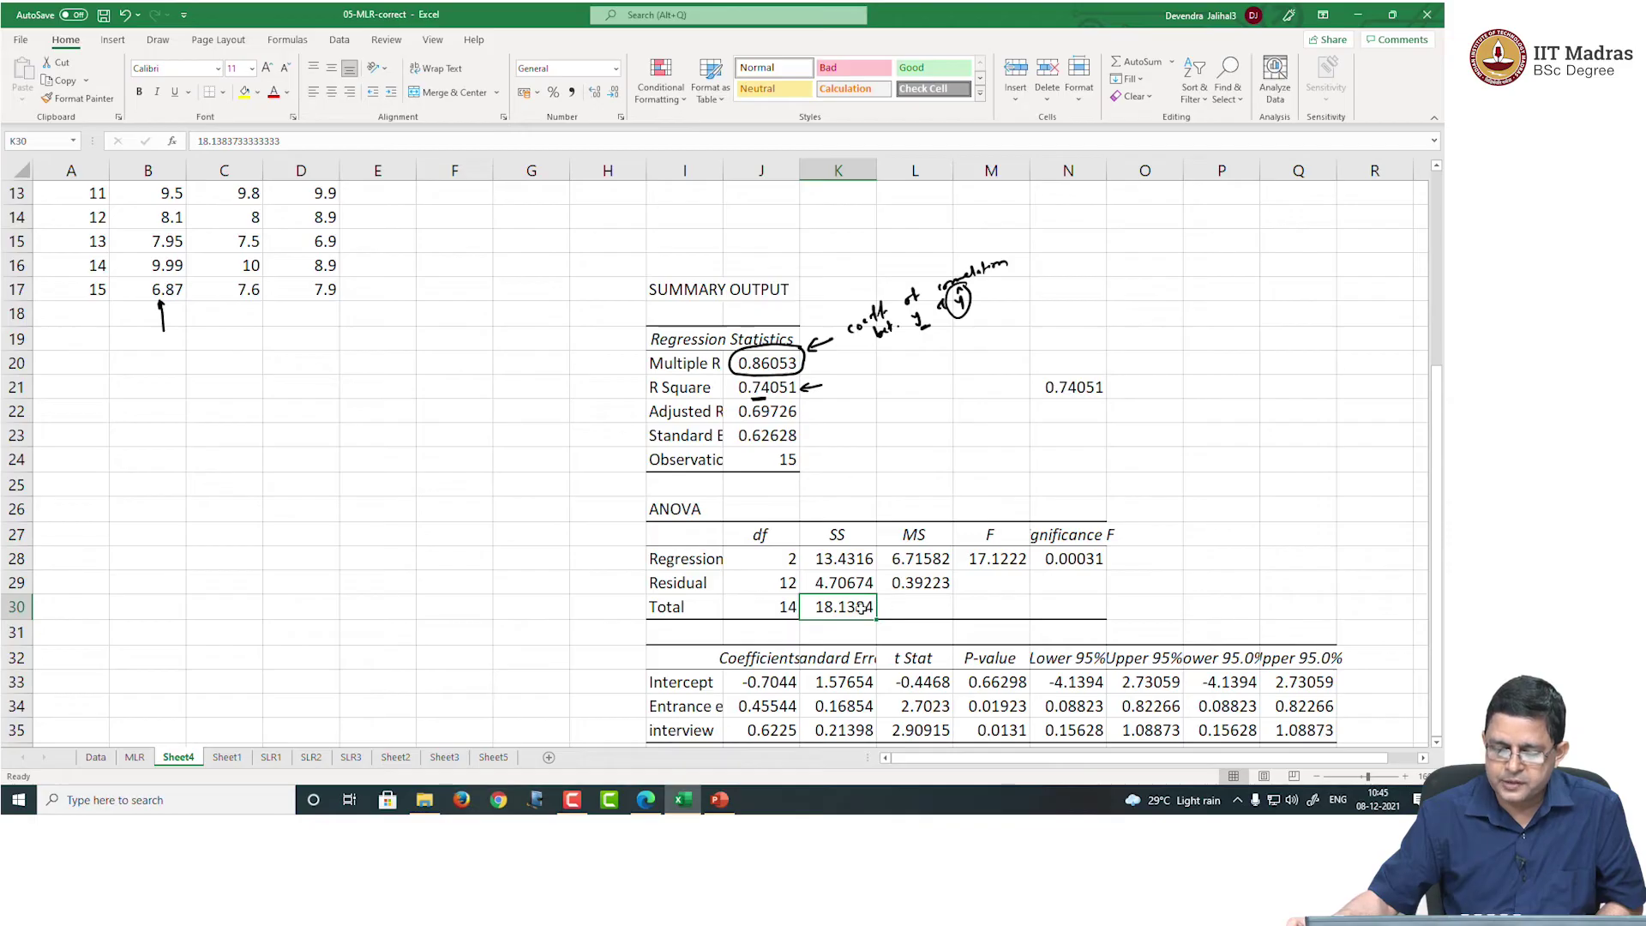
{"action": "left_click", "coordinate": [847, 559]}
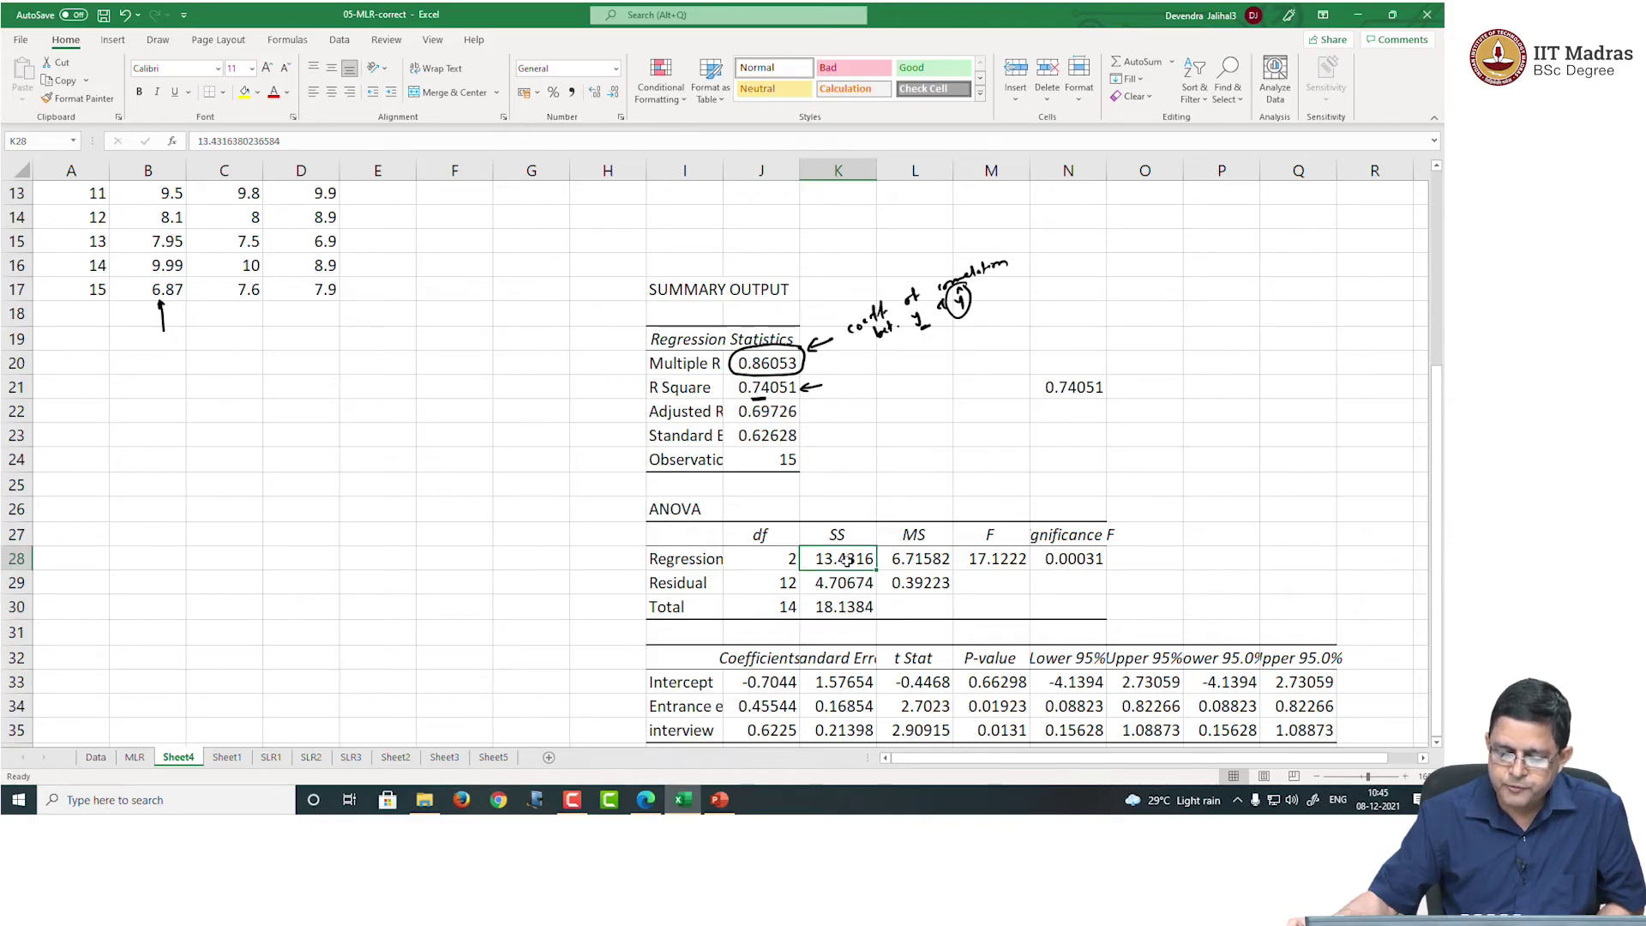
{"action": "left_click", "coordinate": [710, 559]}
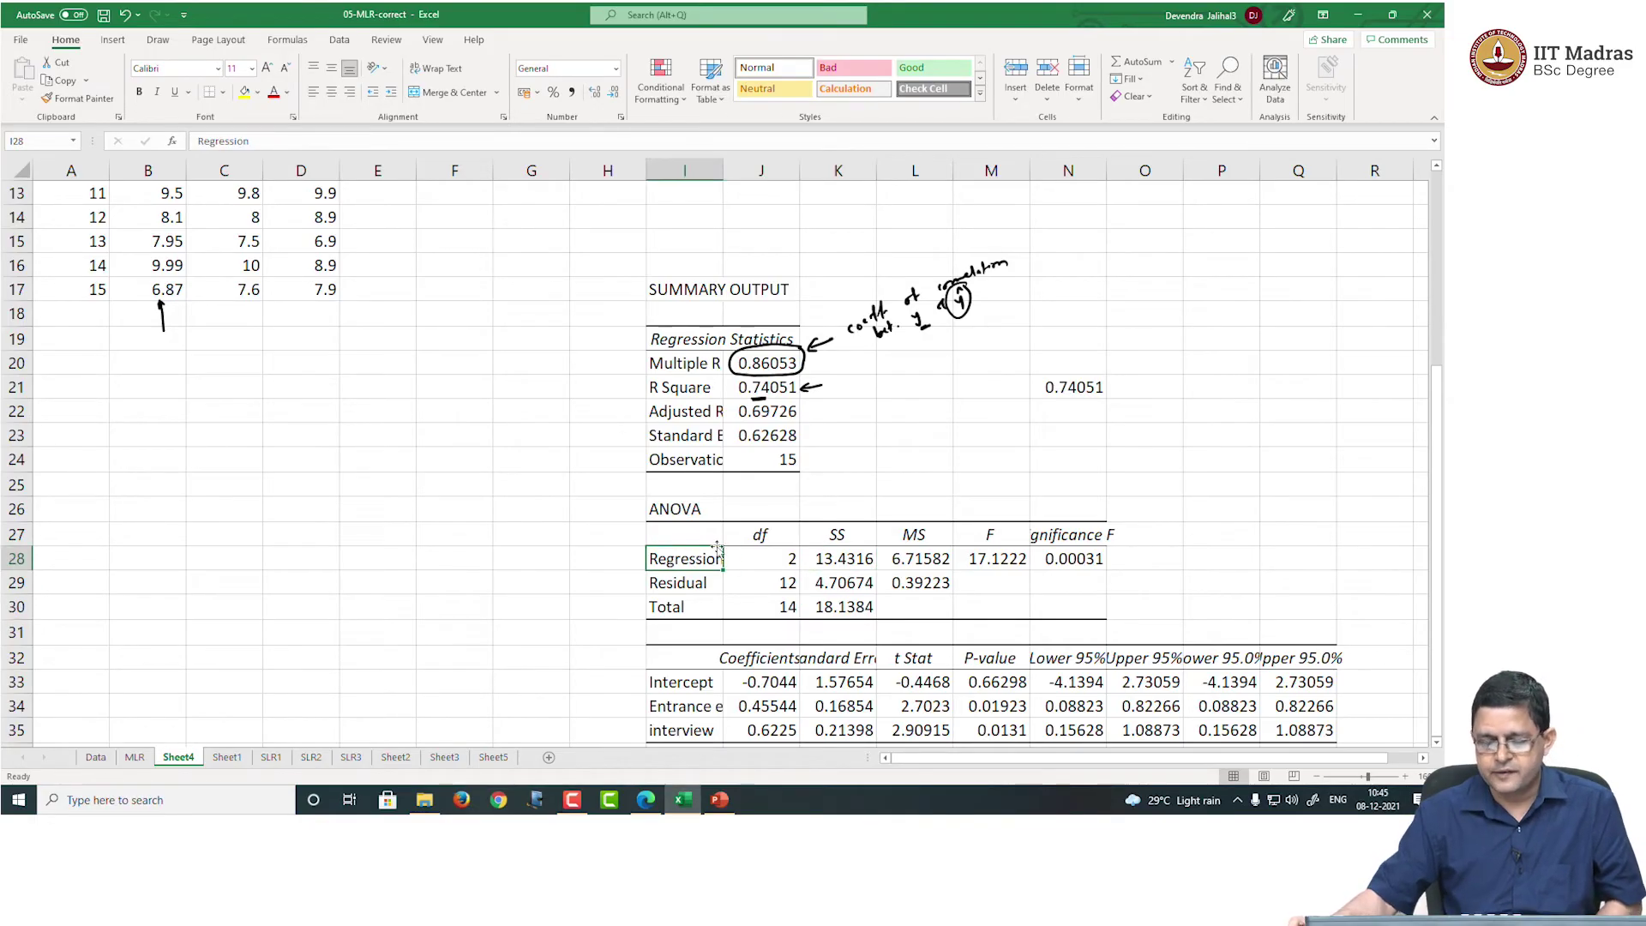
{"action": "left_click", "coordinate": [842, 559]}
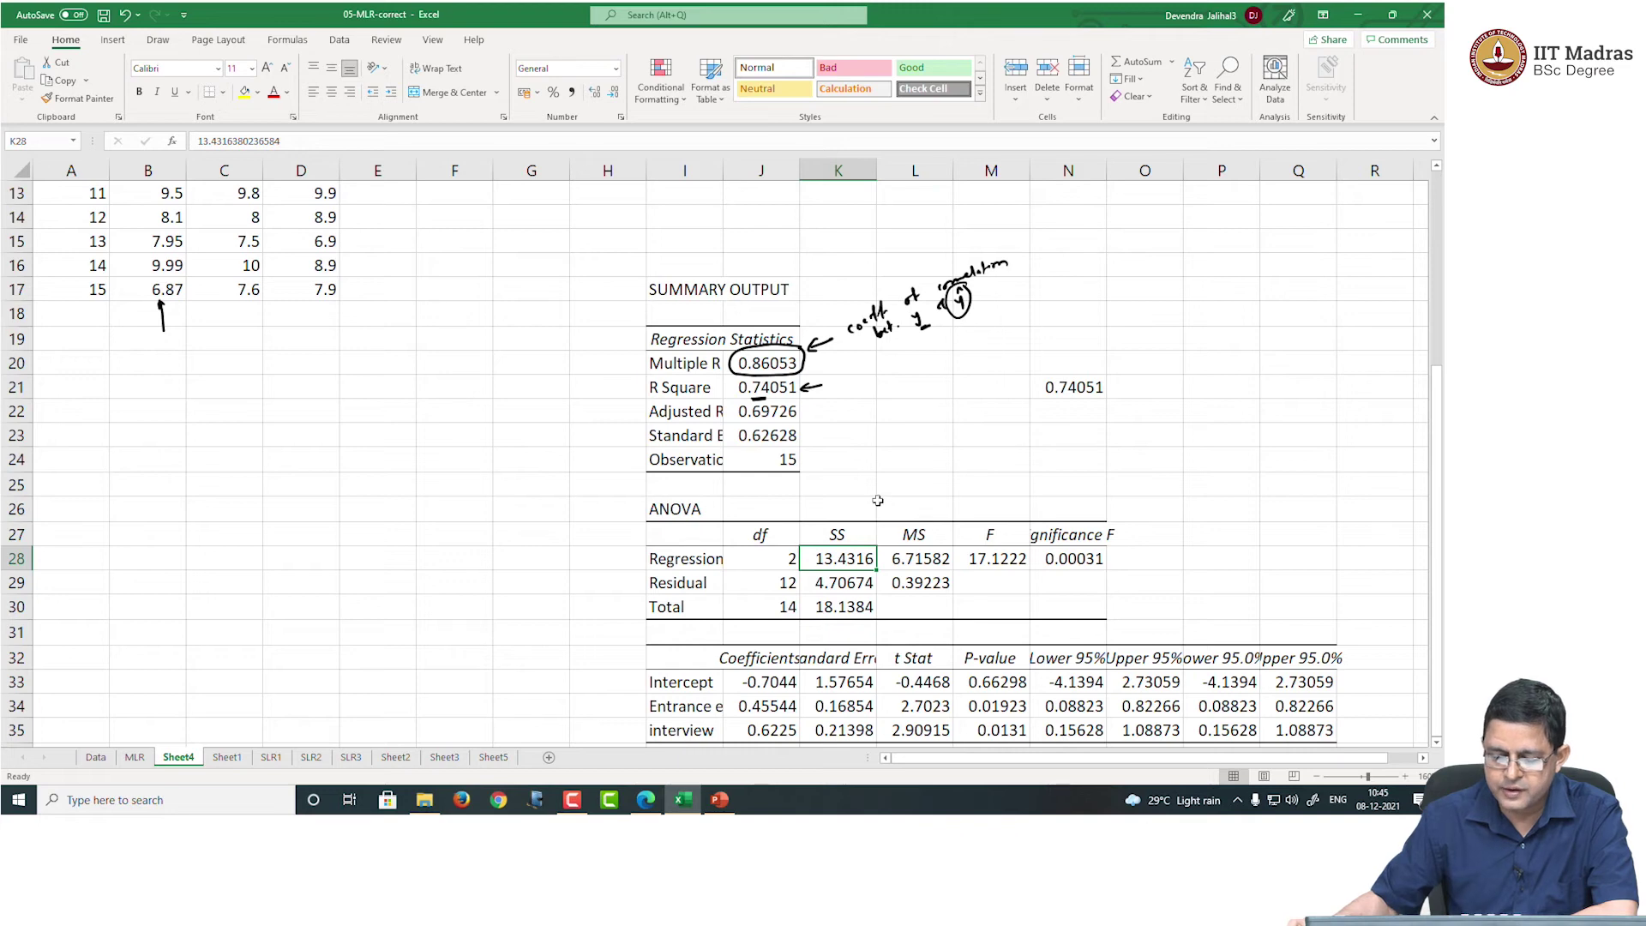
{"action": "left_click", "coordinate": [712, 558]}
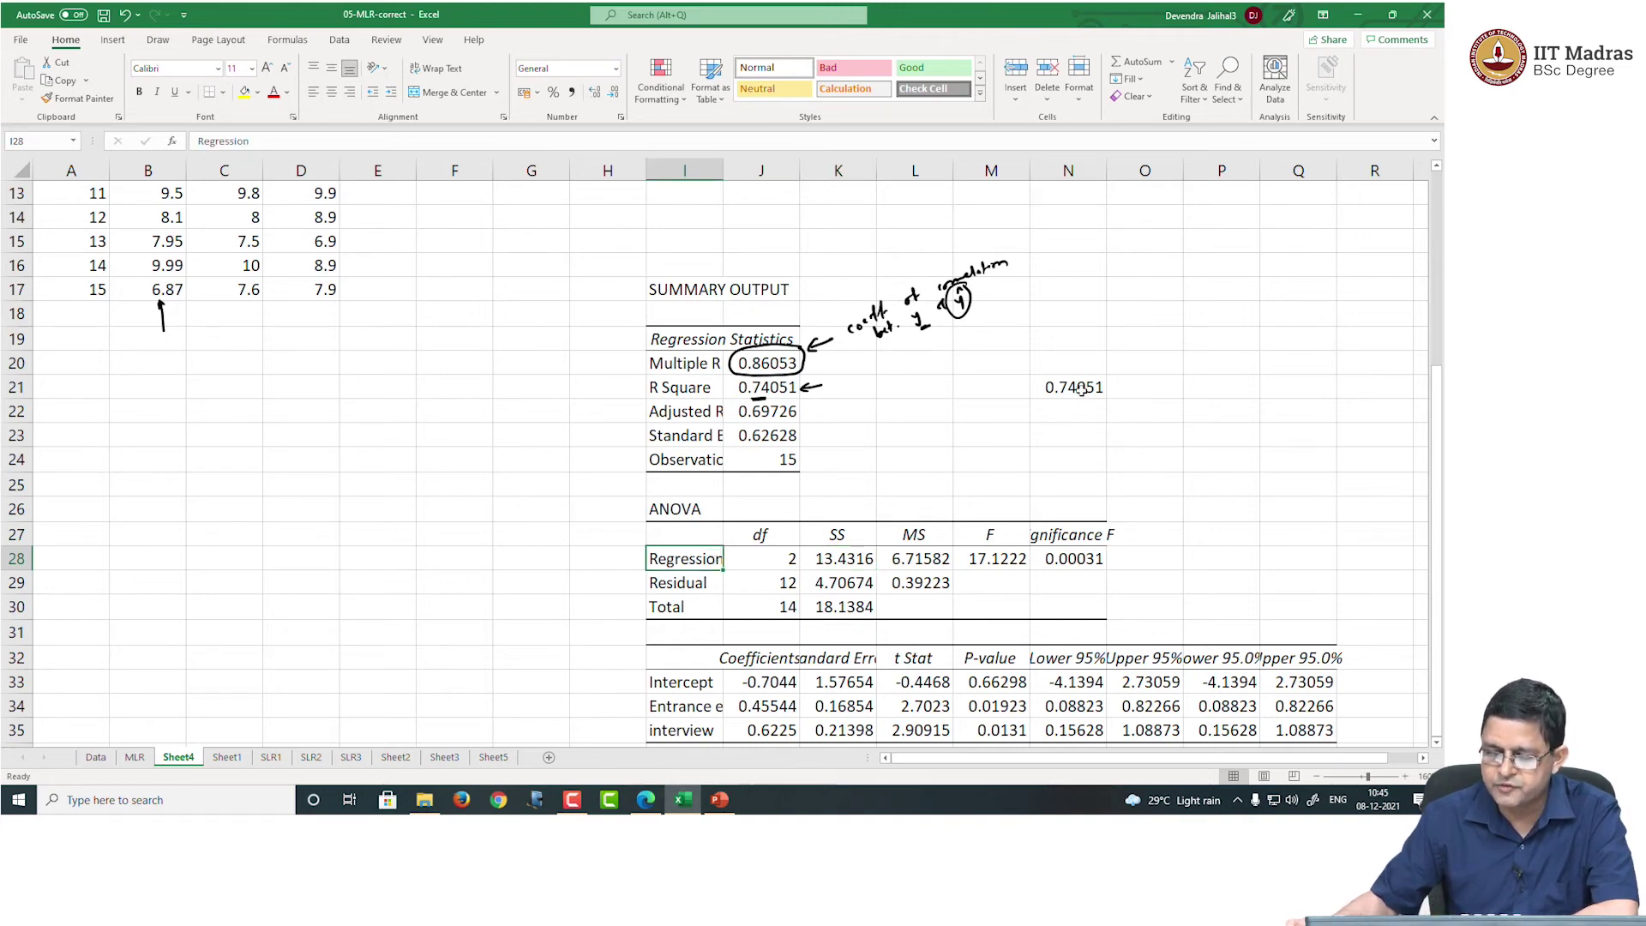
{"action": "left_click", "coordinate": [1081, 388]}
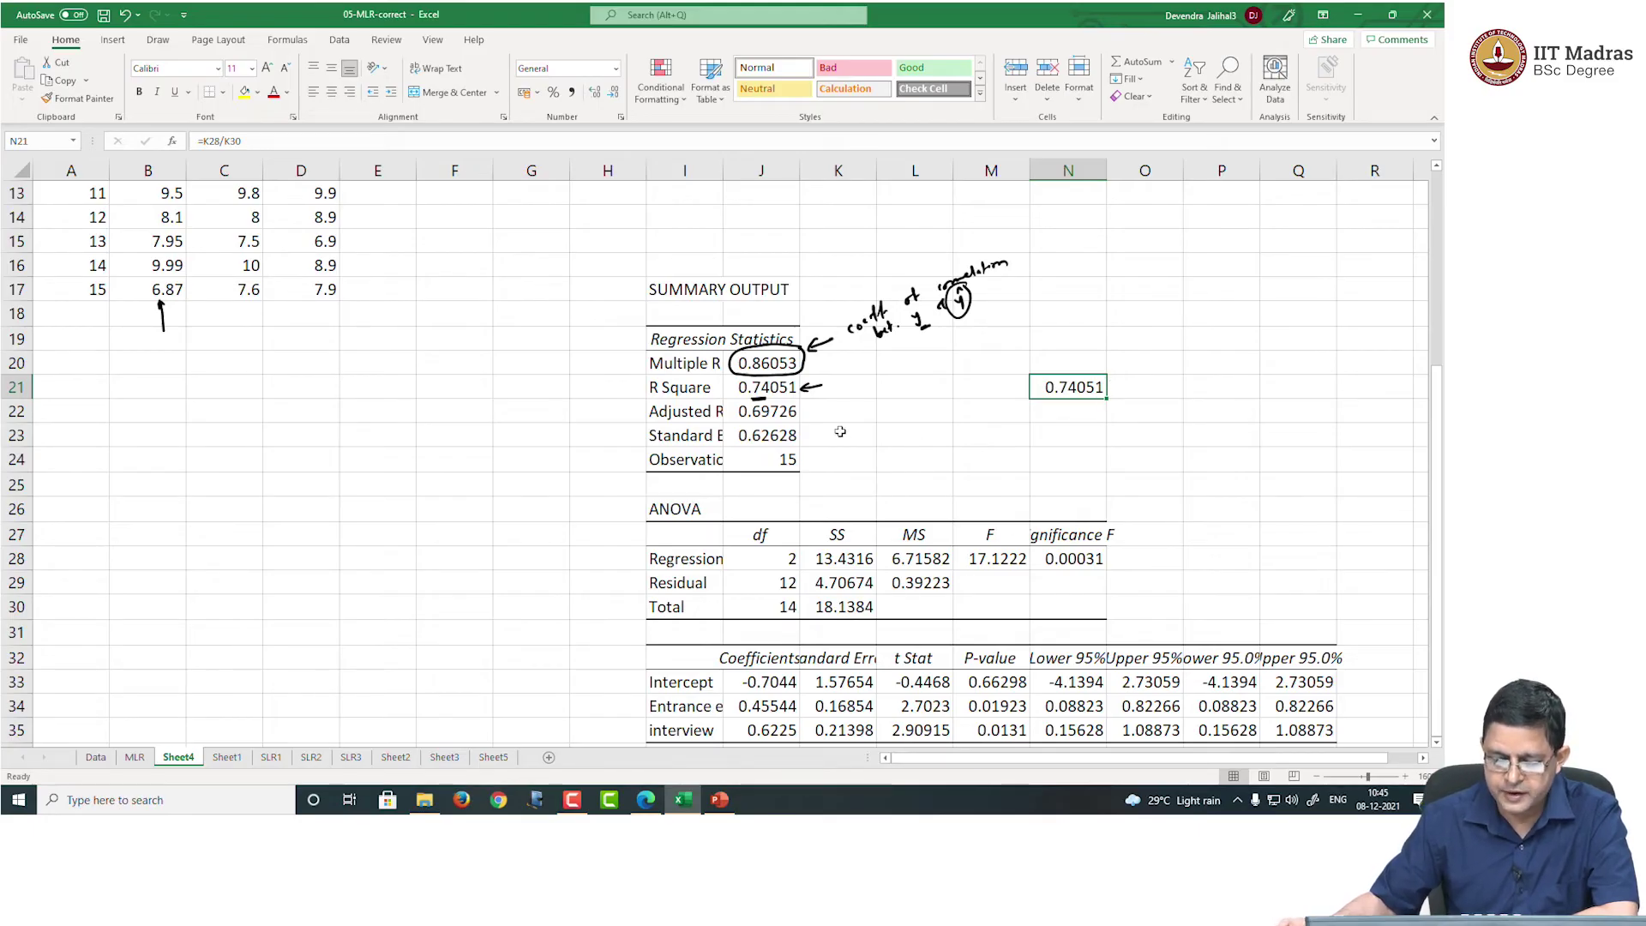
Mark Adjusted R Square with an arrow, and handwrite "= n" beside Observations and an underlined "k = 2" nearby
{"action": "left_click", "coordinate": [779, 411]}
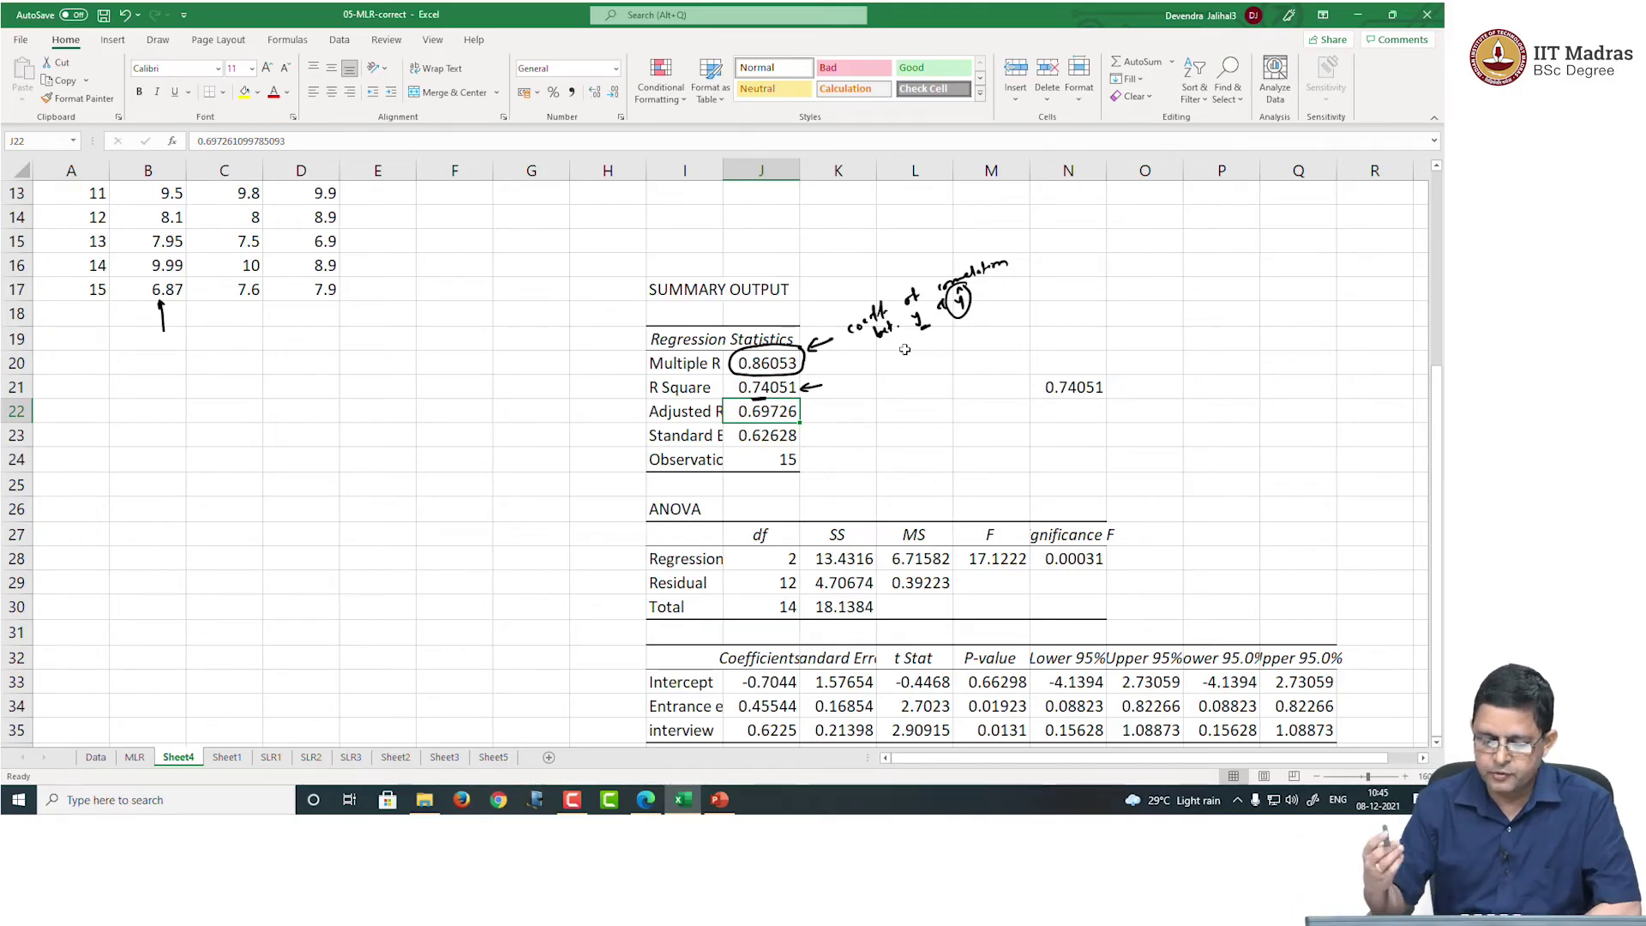
{"action": "left_click_drag", "start_coordinate": [804, 462], "coordinate": [909, 434]}
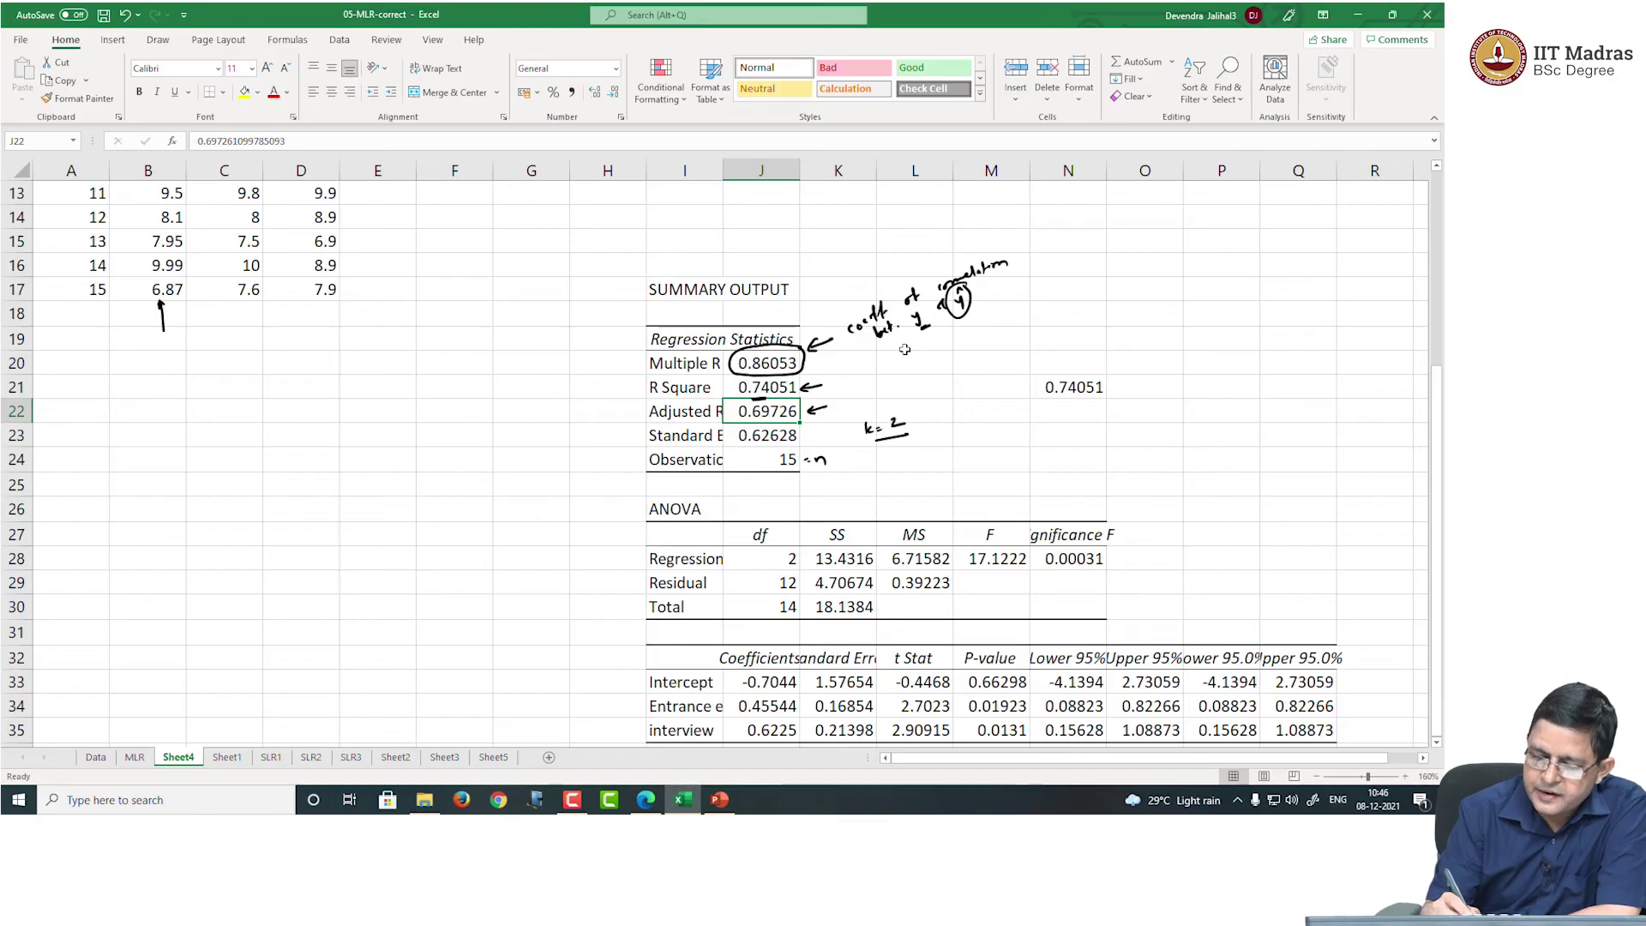
Handwrite "Sε" beside Standard Error with an arrow leading to "σε", and circle both symbols
{"action": "left_click_drag", "start_coordinate": [826, 423], "coordinate": [819, 434]}
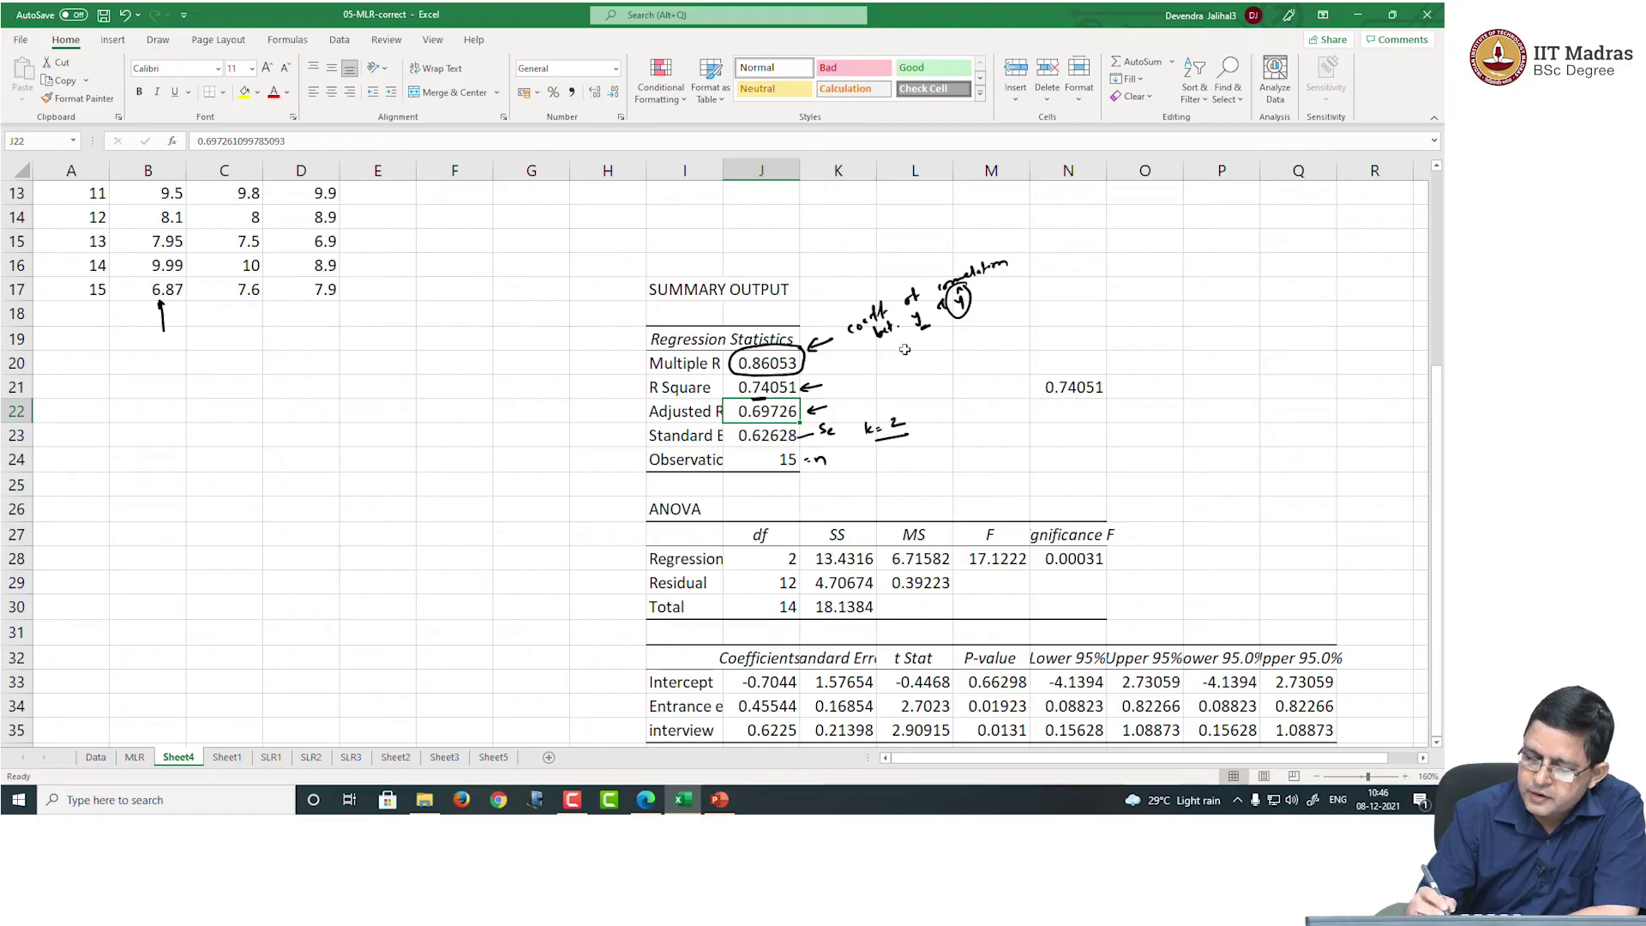
{"action": "left_click_drag", "start_coordinate": [836, 421], "coordinate": [895, 396]}
{"action": "left_click", "coordinate": [901, 390]}
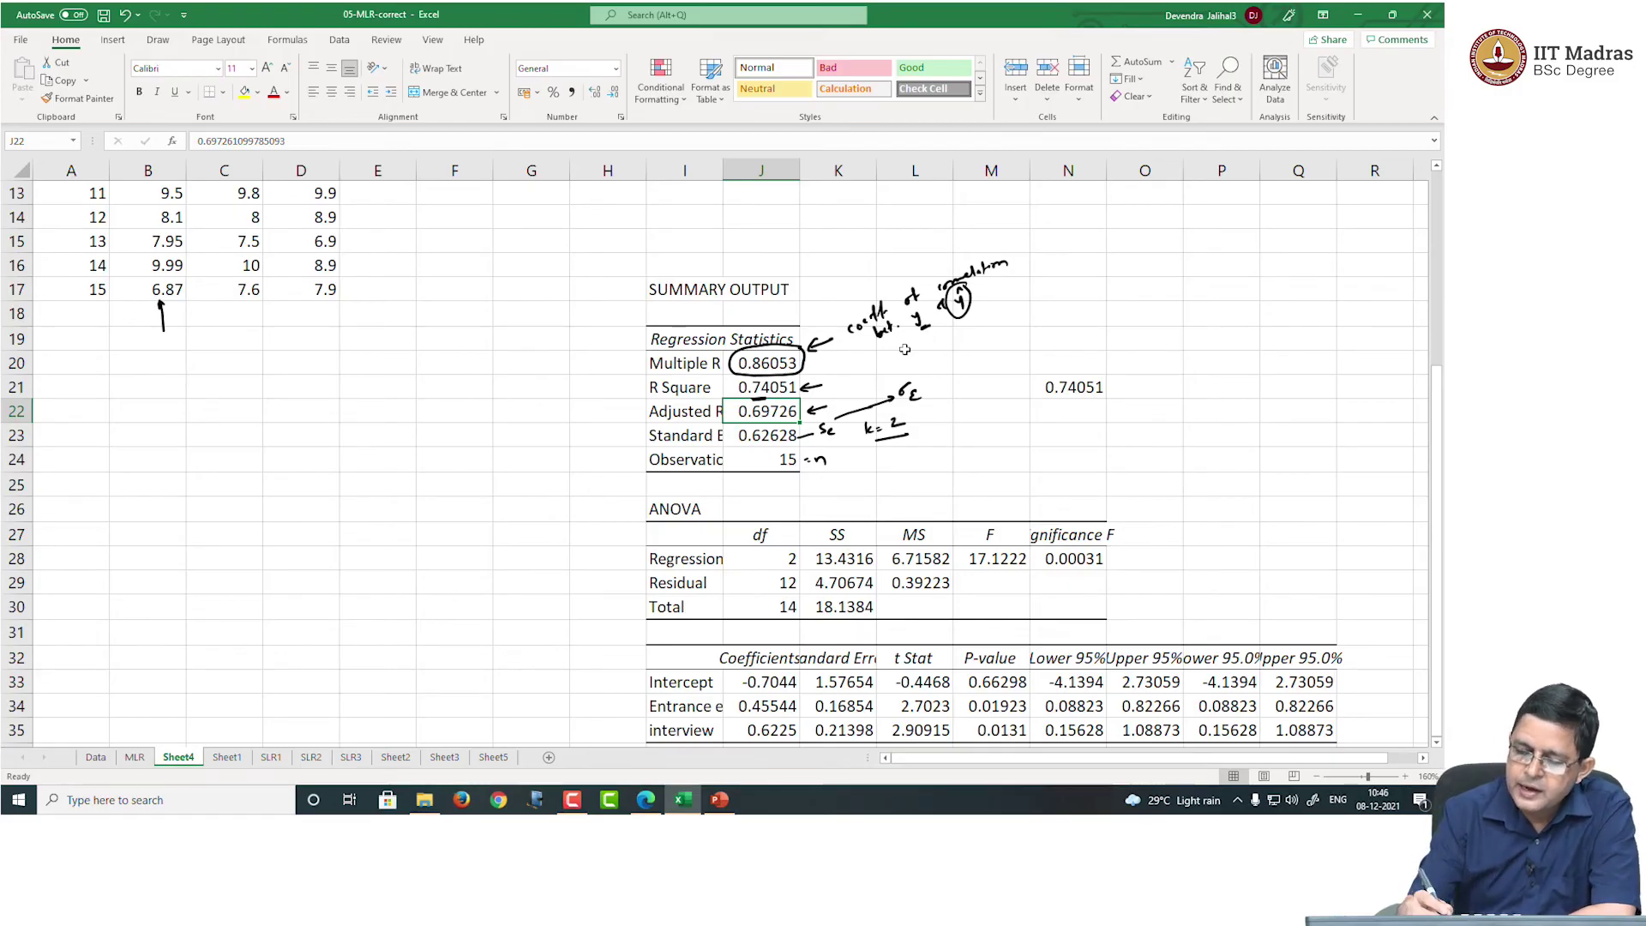
{"action": "mouse_move", "coordinate": [920, 373]}
{"action": "left_mouse_down"}
{"action": "mouse_move", "coordinate": [892, 396]}
{"action": "mouse_move", "coordinate": [928, 382]}
{"action": "mouse_move", "coordinate": [918, 372]}
{"action": "left_mouse_up"}
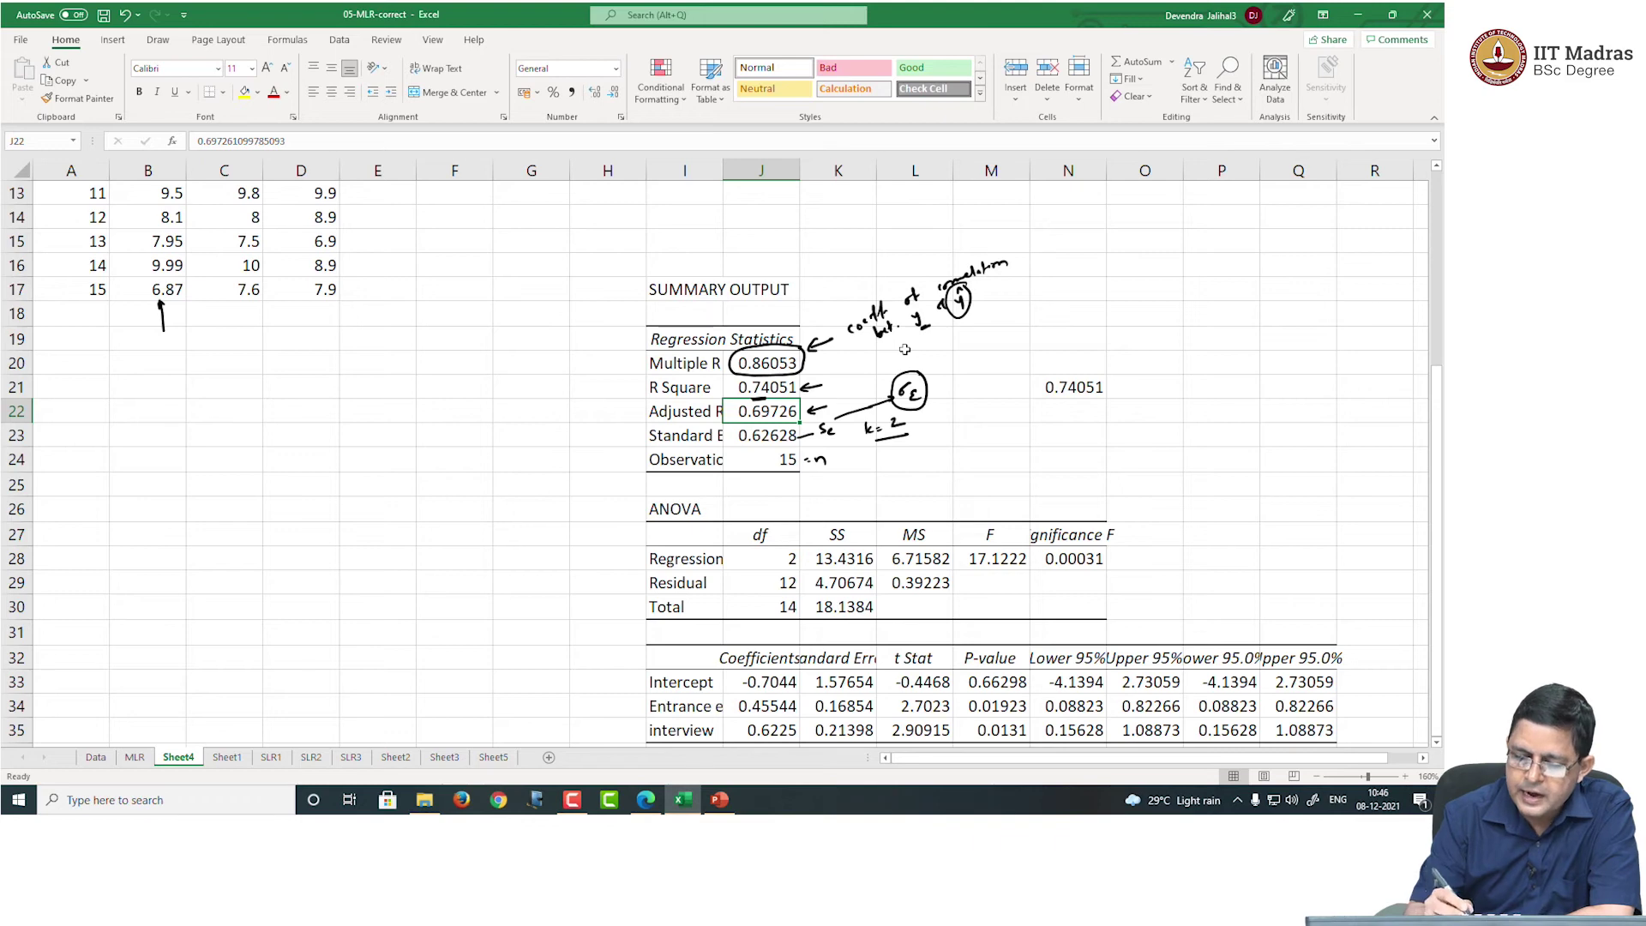
{"action": "mouse_move", "coordinate": [826, 413]}
{"action": "left_mouse_down"}
{"action": "mouse_move", "coordinate": [838, 440]}
{"action": "mouse_move", "coordinate": [824, 415]}
{"action": "left_mouse_up"}
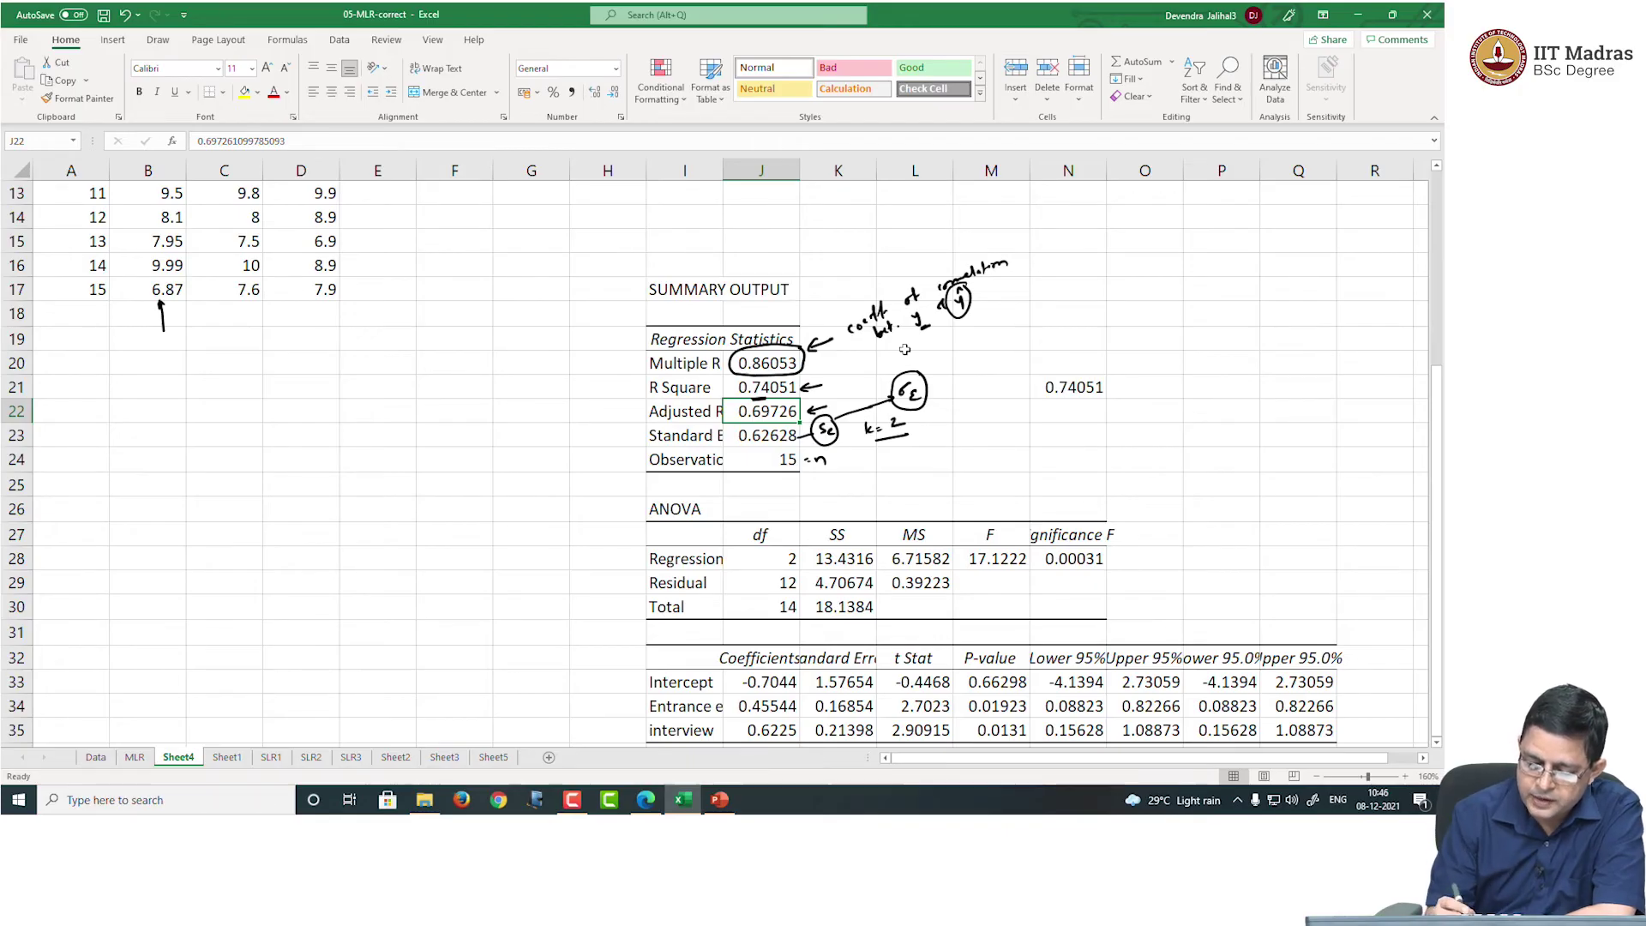
Circle the total df in the ANOVA table, handwrite "n-1" beside its row, and circle record number 15 in A17
{"action": "mouse_move", "coordinate": [777, 598]}
{"action": "left_mouse_down"}
{"action": "mouse_move", "coordinate": [803, 614]}
{"action": "mouse_move", "coordinate": [798, 597]}
{"action": "left_mouse_up"}
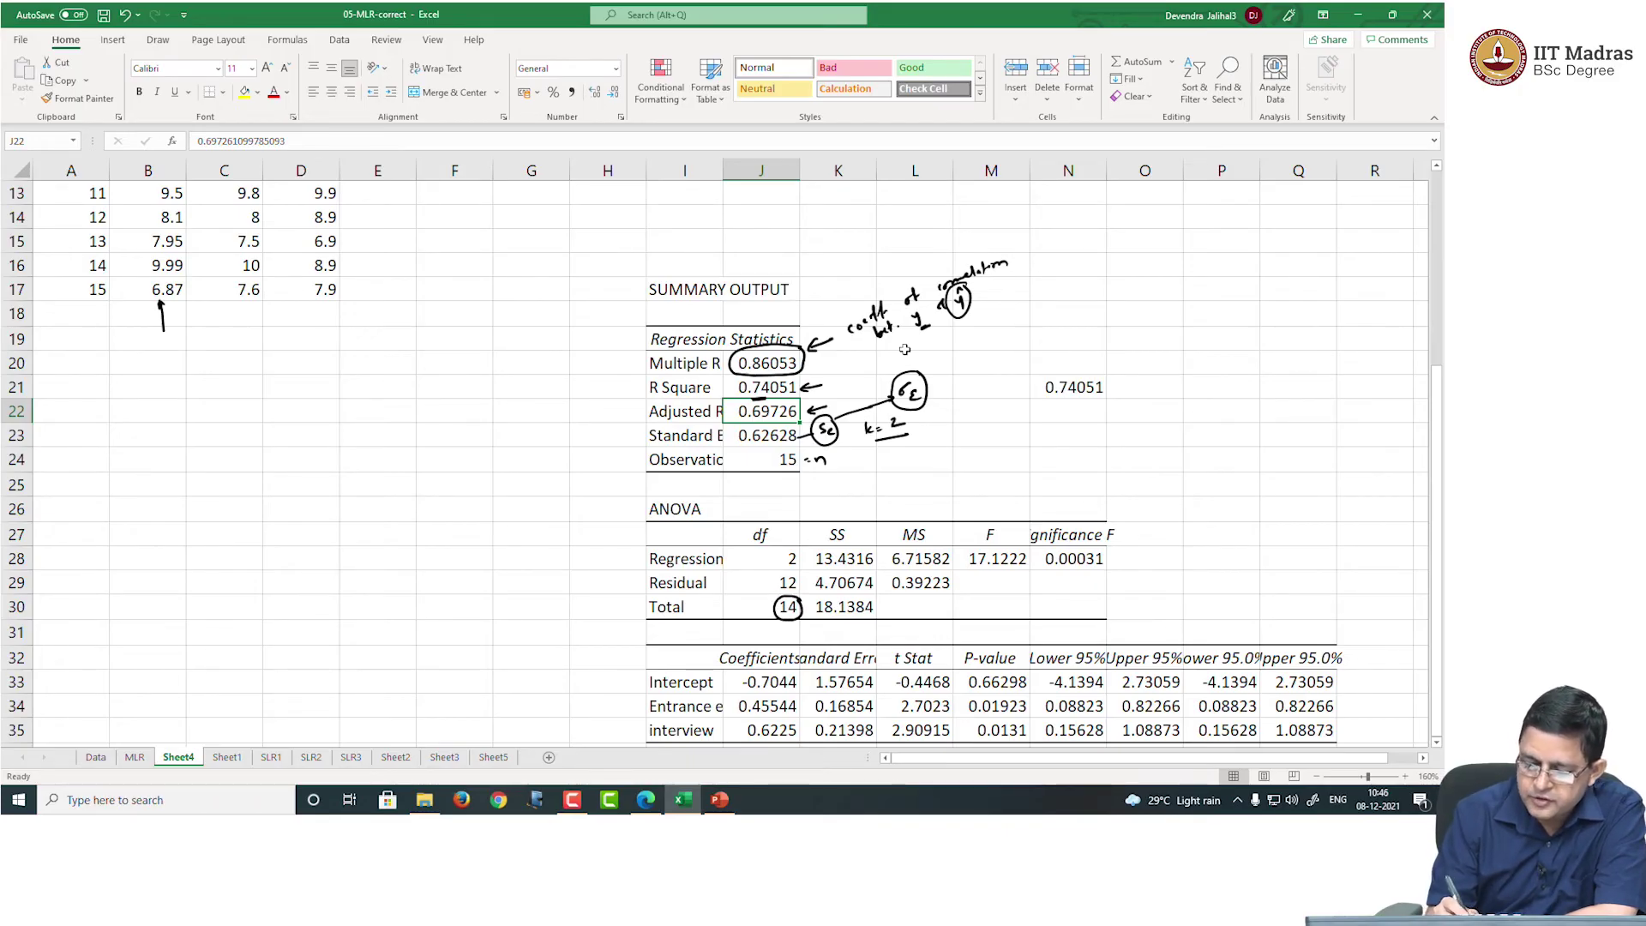
{"action": "left_click_drag", "start_coordinate": [592, 625], "coordinate": [607, 621]}
{"action": "left_click_drag", "start_coordinate": [610, 617], "coordinate": [612, 624]}
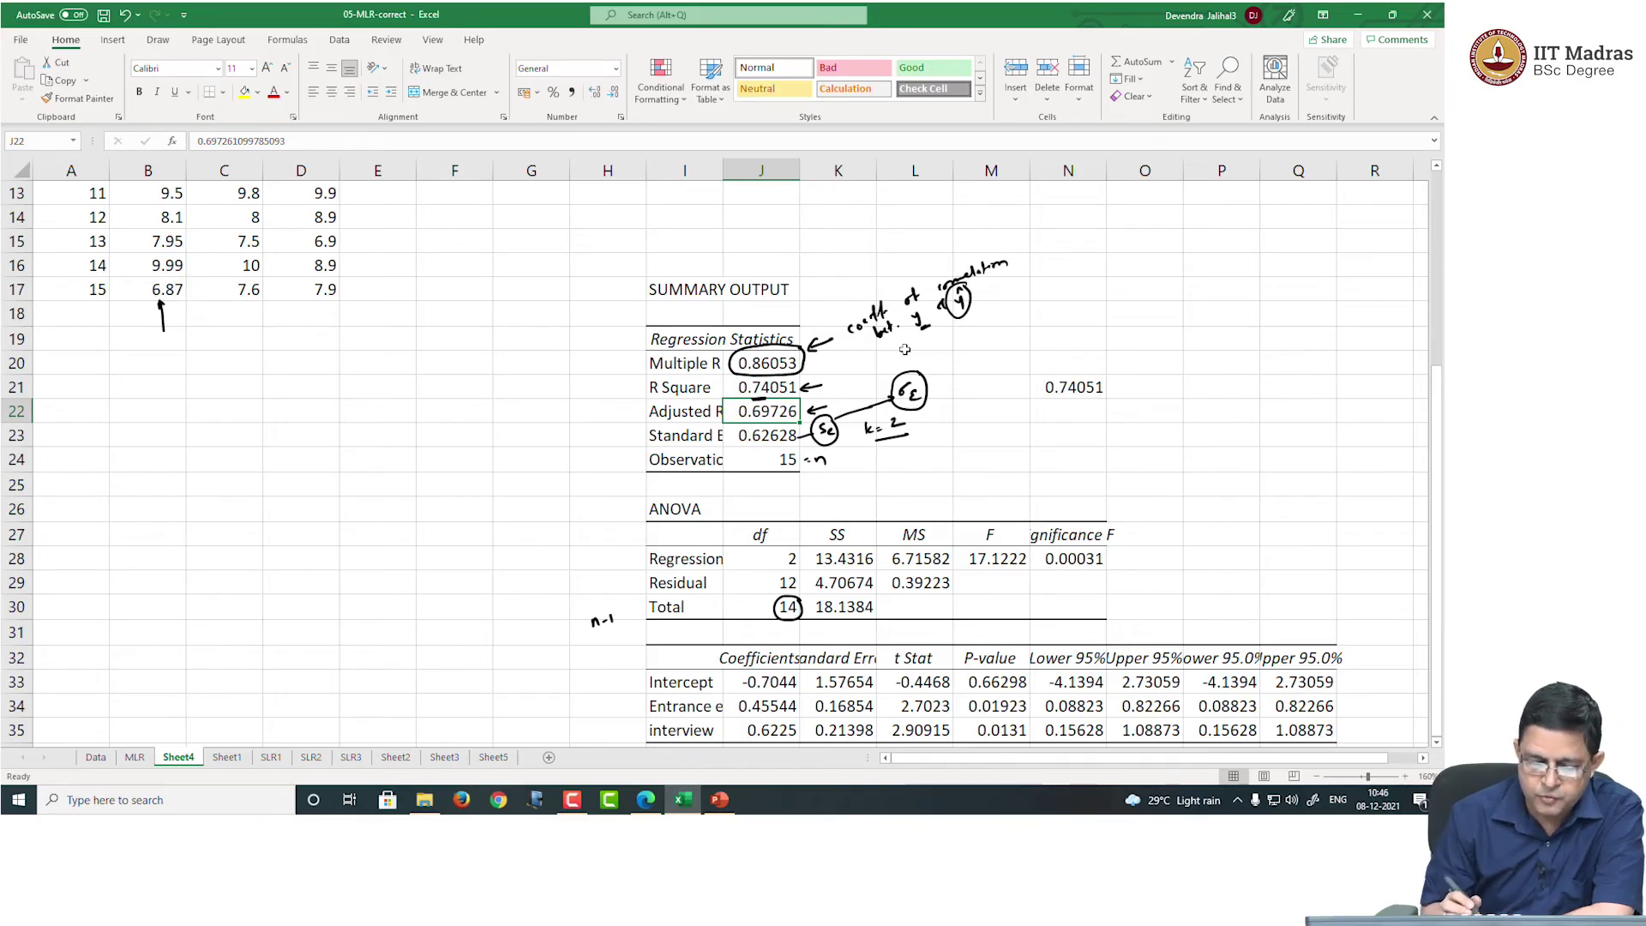
{"action": "left_click_drag", "start_coordinate": [104, 275], "coordinate": [98, 277]}
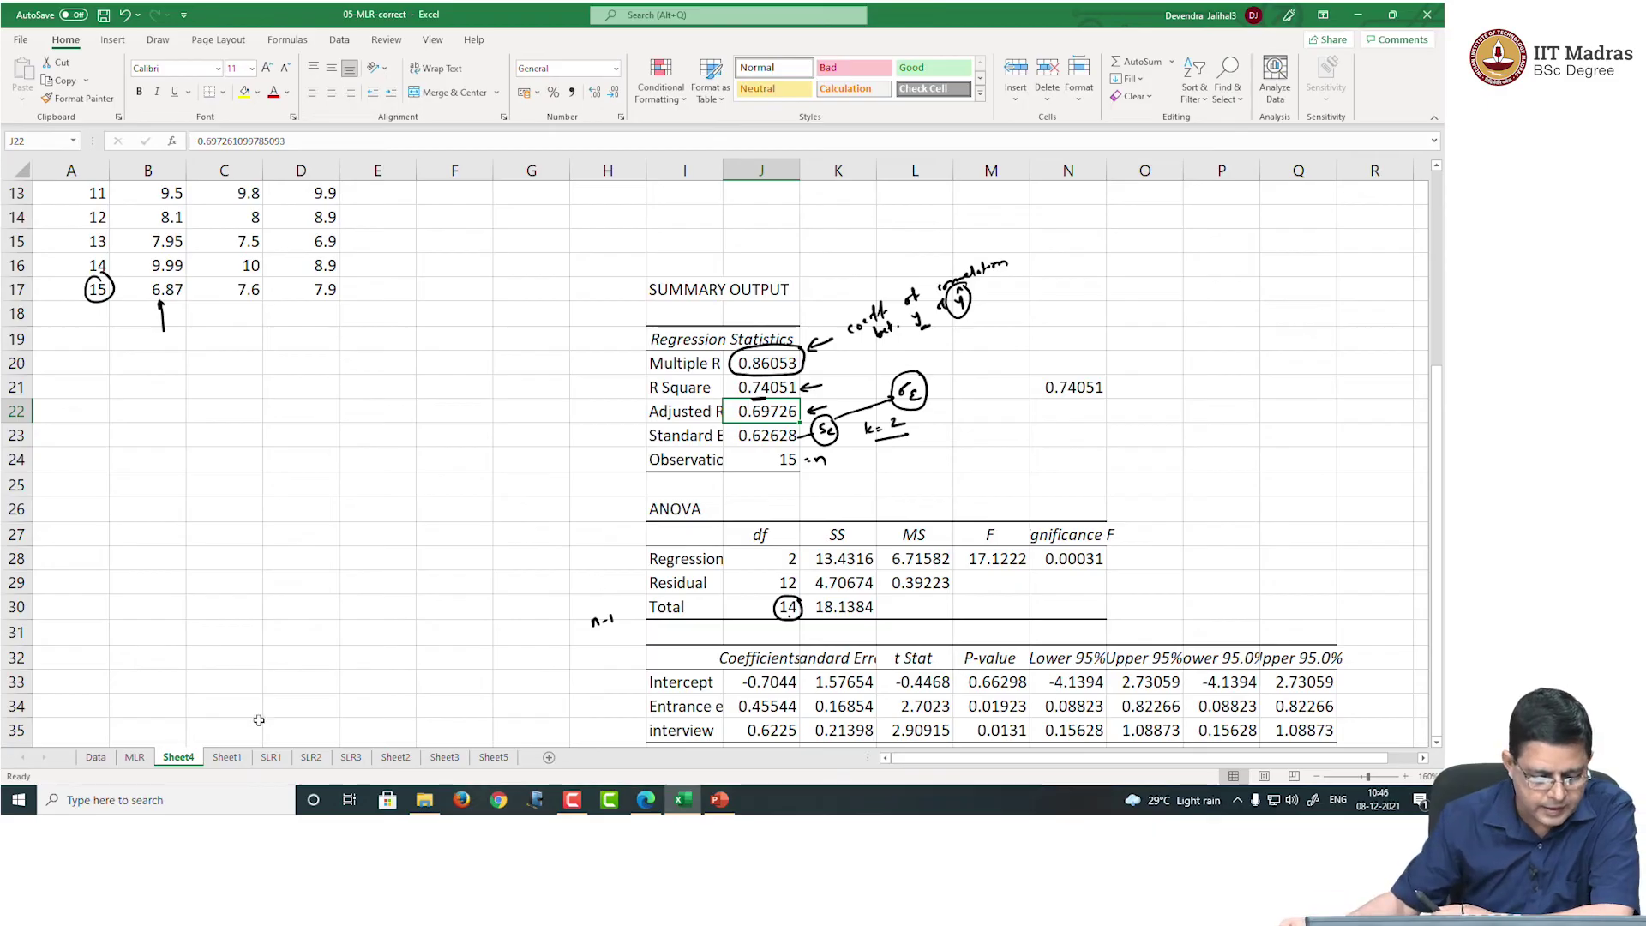
Check the regression df in Sheet1's ANOVA table, and circle the regression df in Sheet4
{"action": "scroll", "coordinate": [455, 665], "scroll_direction": "down", "scroll_amount": 8}
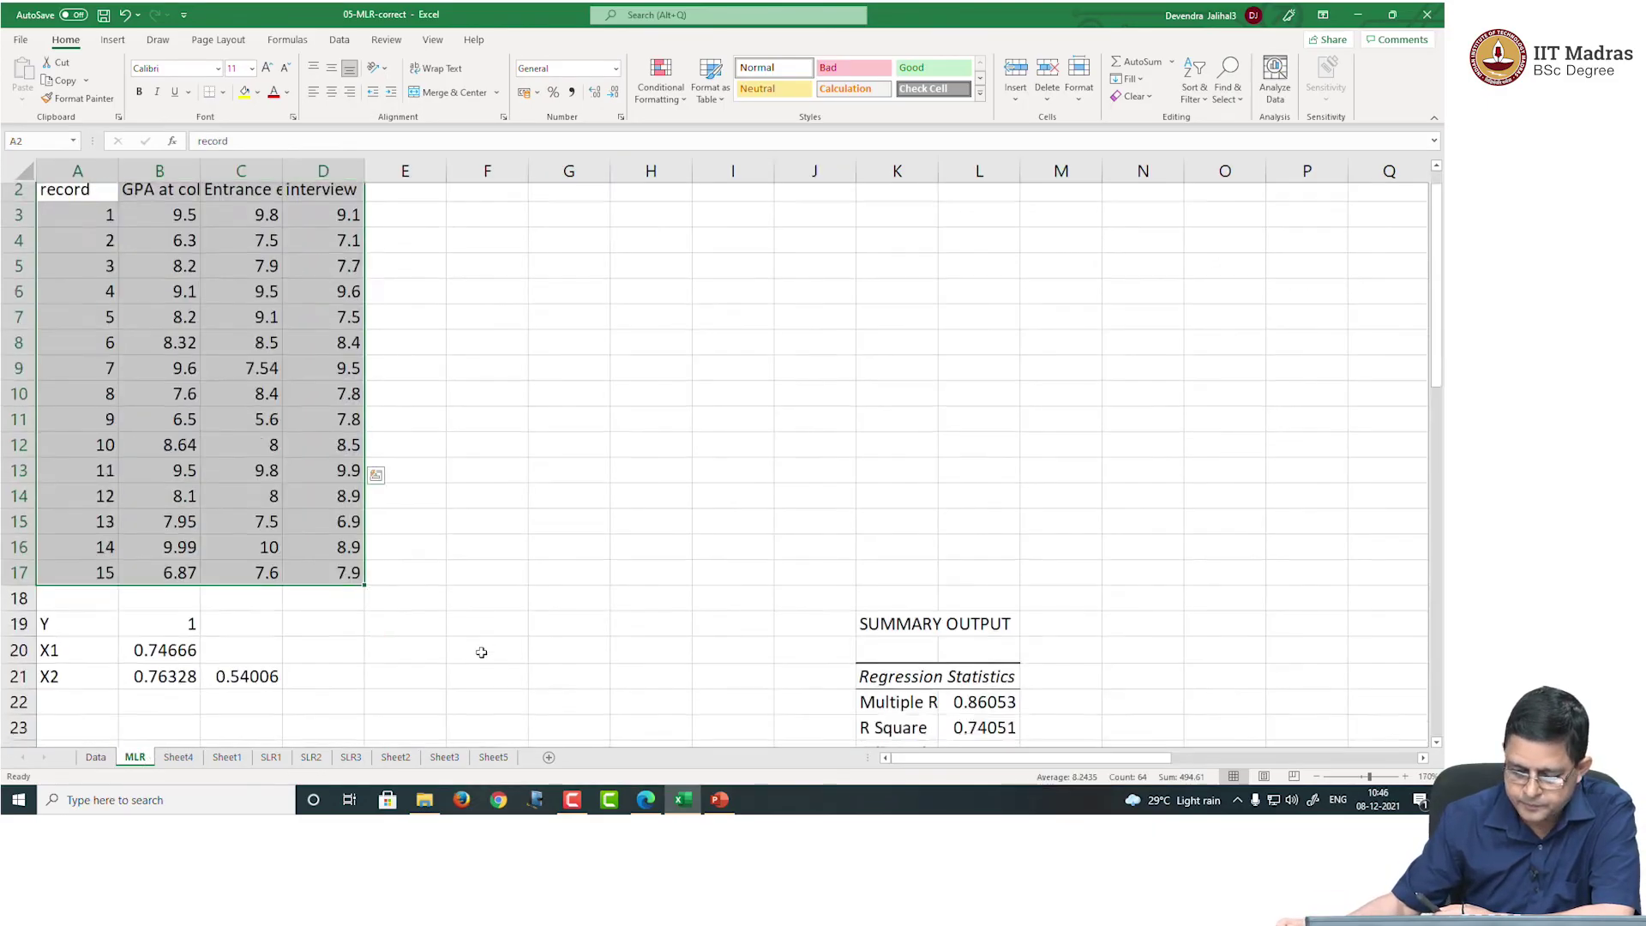
{"action": "left_click", "coordinate": [228, 760]}
{"action": "scroll", "coordinate": [504, 466], "scroll_direction": "up", "scroll_amount": 7}
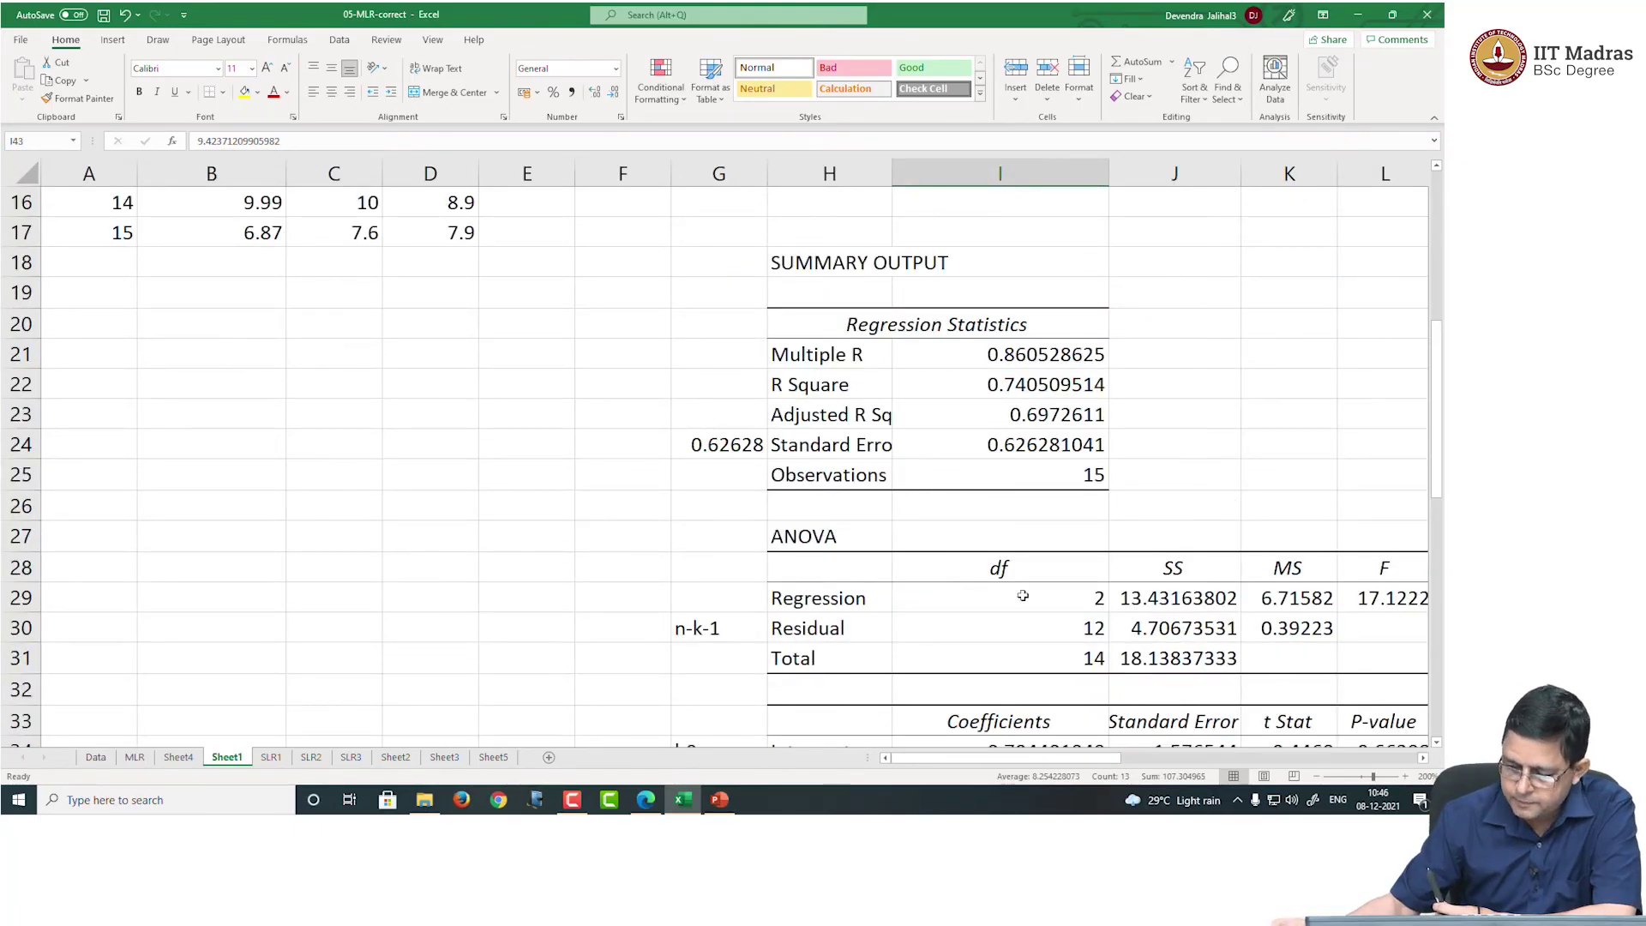
{"action": "left_click", "coordinate": [1060, 598]}
{"action": "left_click", "coordinate": [178, 758]}
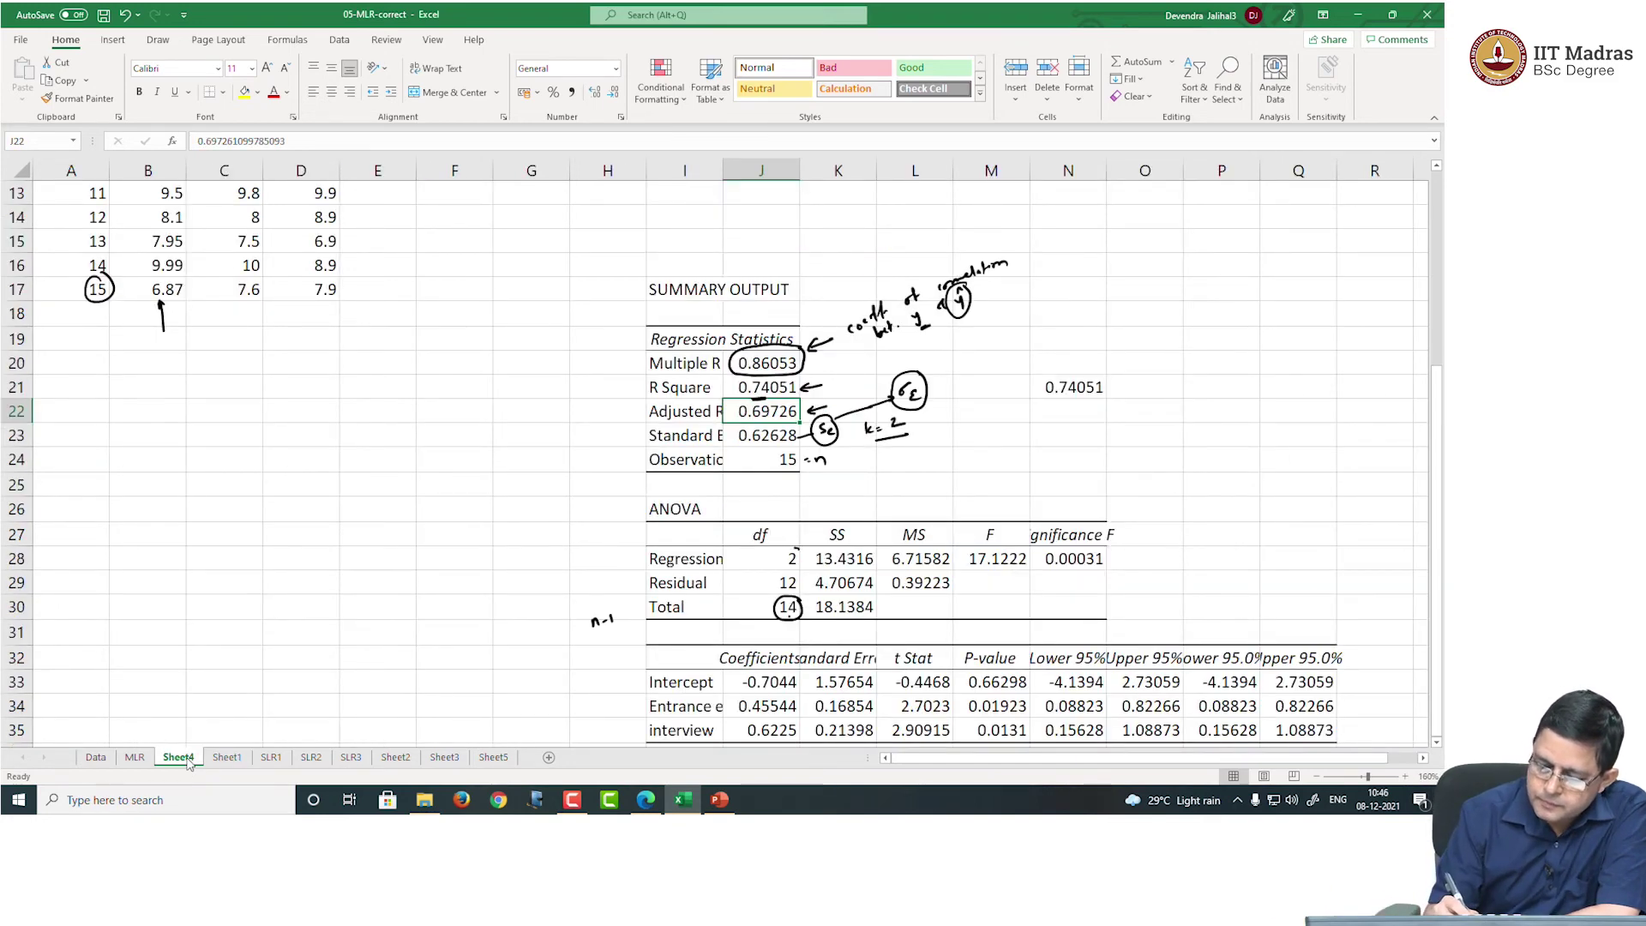
{"action": "left_click_drag", "start_coordinate": [796, 550], "coordinate": [785, 569]}
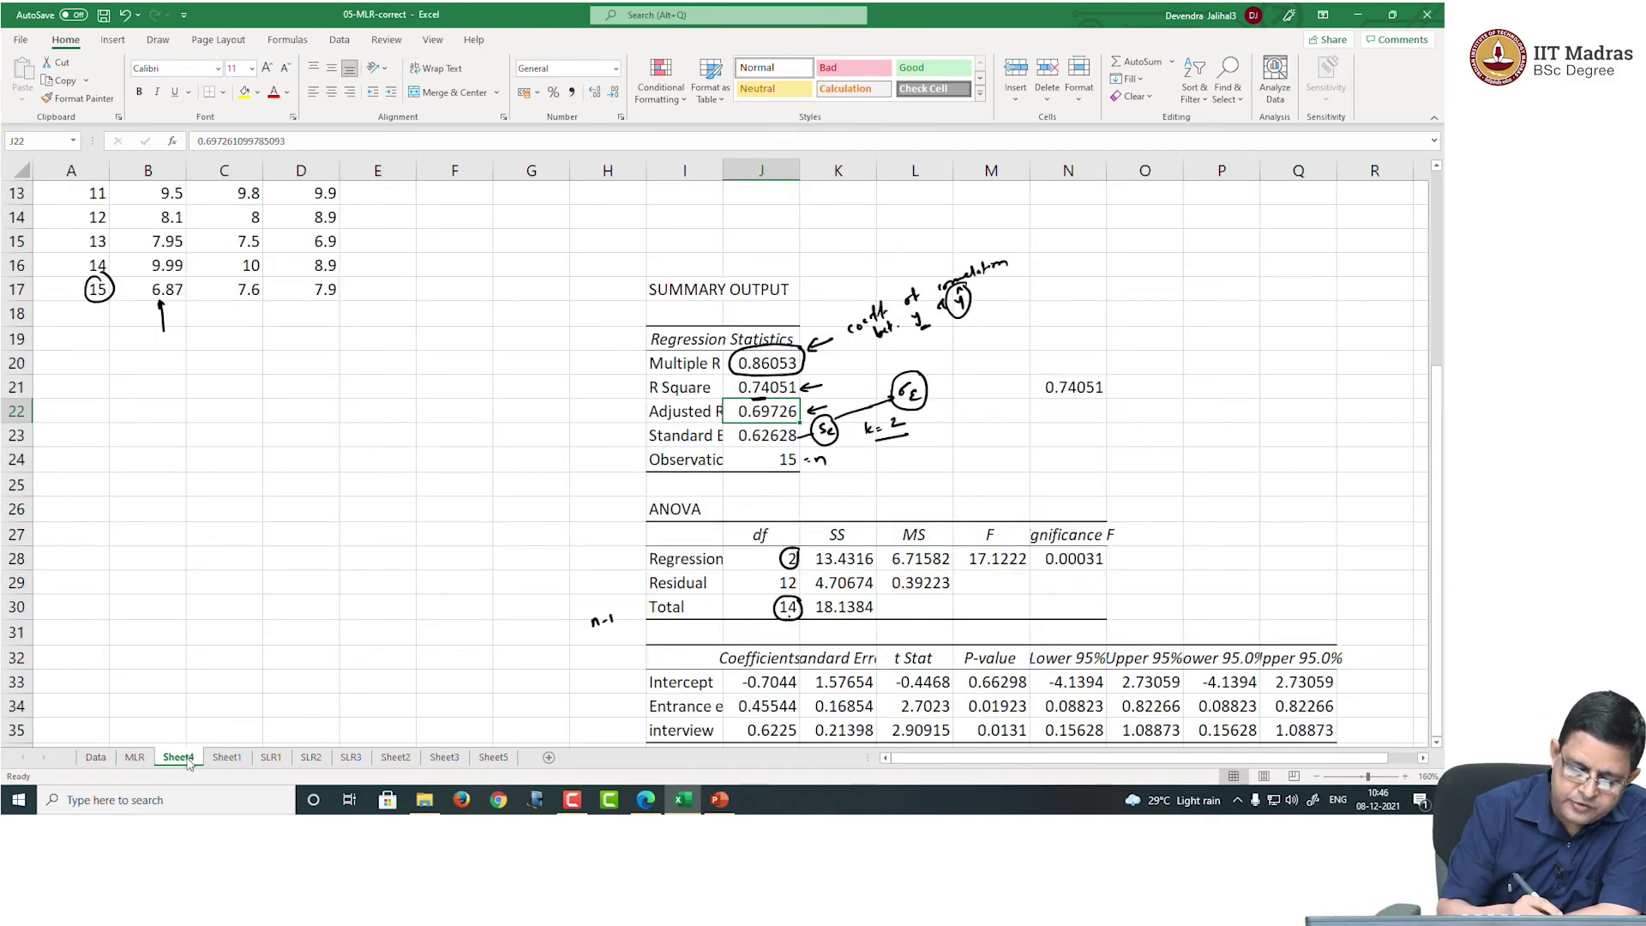
Handwrite the model "y = β0 + β1x1 + β2x2" in the empty area below the data and underline its coefficients and variables
{"action": "mouse_move", "coordinate": [252, 565]}
{"action": "left_mouse_down"}
{"action": "mouse_move", "coordinate": [262, 581]}
{"action": "mouse_move", "coordinate": [397, 474]}
{"action": "left_mouse_up"}
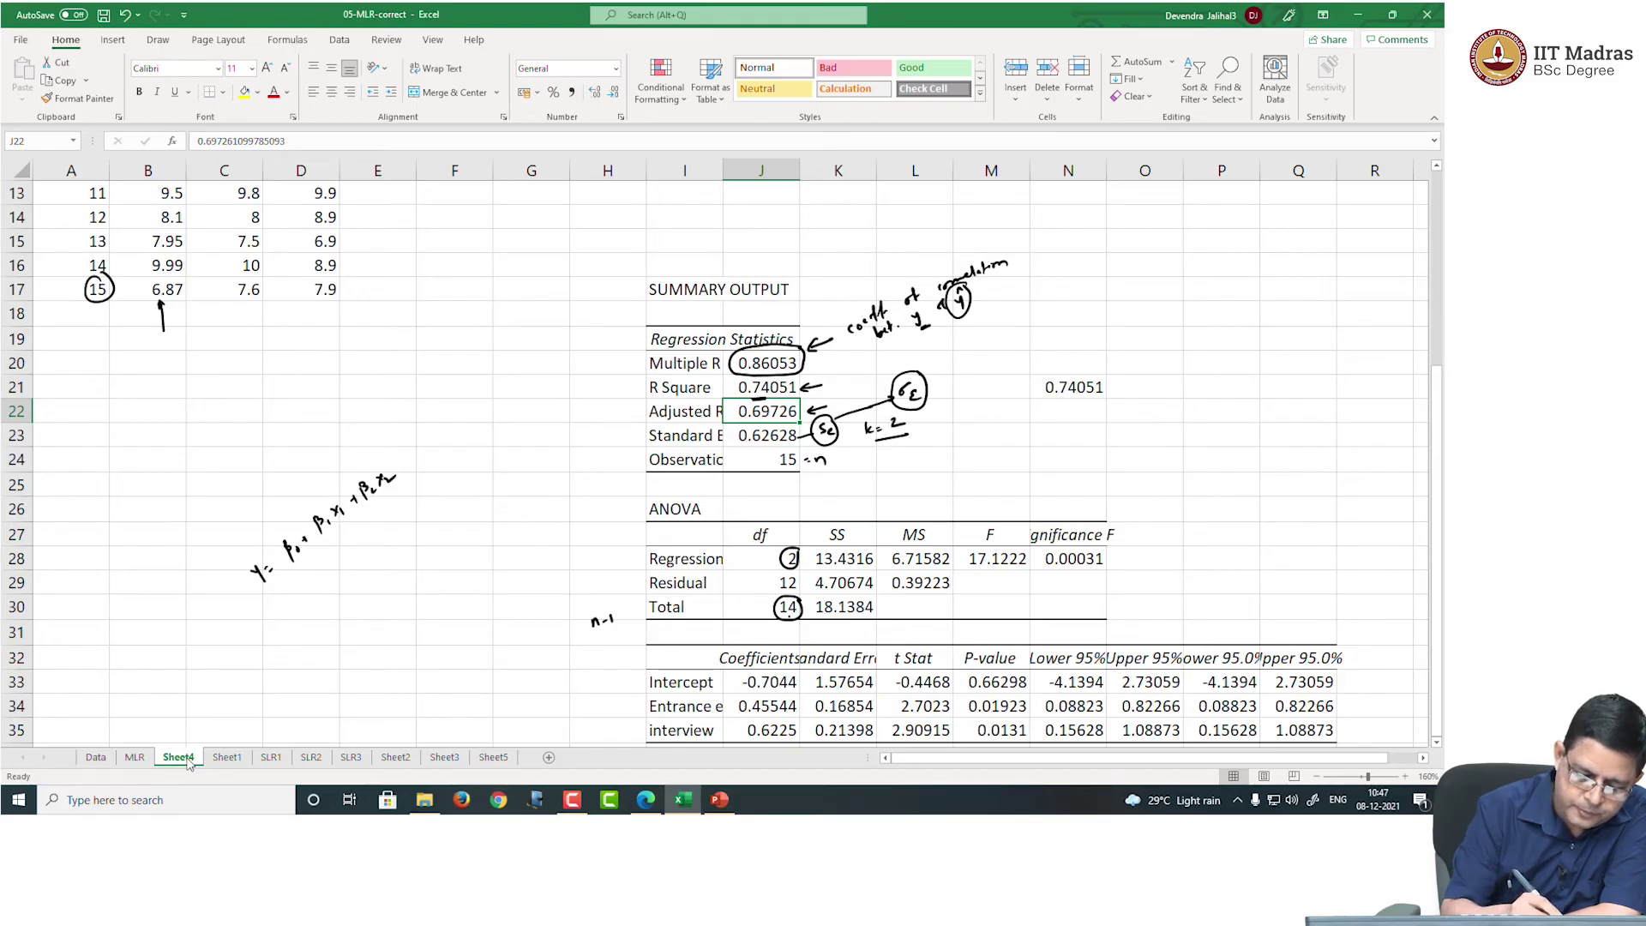
{"action": "left_click_drag", "start_coordinate": [293, 569], "coordinate": [307, 558]}
{"action": "left_click_drag", "start_coordinate": [366, 508], "coordinate": [380, 500]}
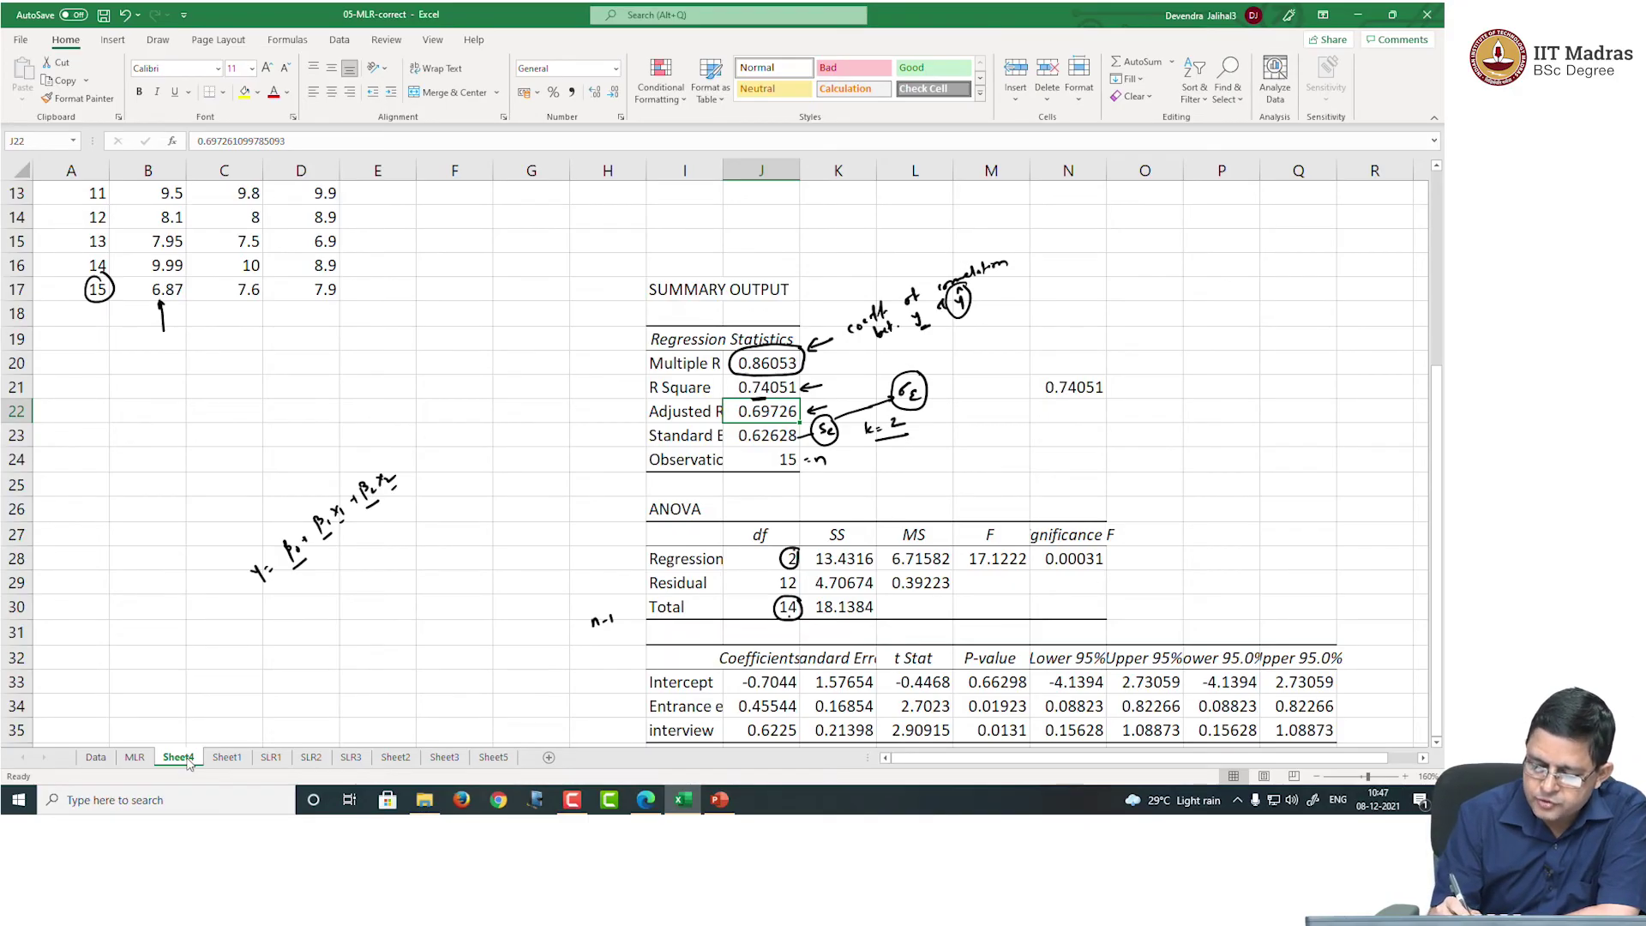
Circle the residual df in the ANOVA table and handwrite "n-k-1" and "15-2-1" beside its row
{"action": "mouse_move", "coordinate": [787, 574]}
{"action": "left_mouse_down"}
{"action": "mouse_move", "coordinate": [775, 593]}
{"action": "mouse_move", "coordinate": [789, 575]}
{"action": "left_mouse_up"}
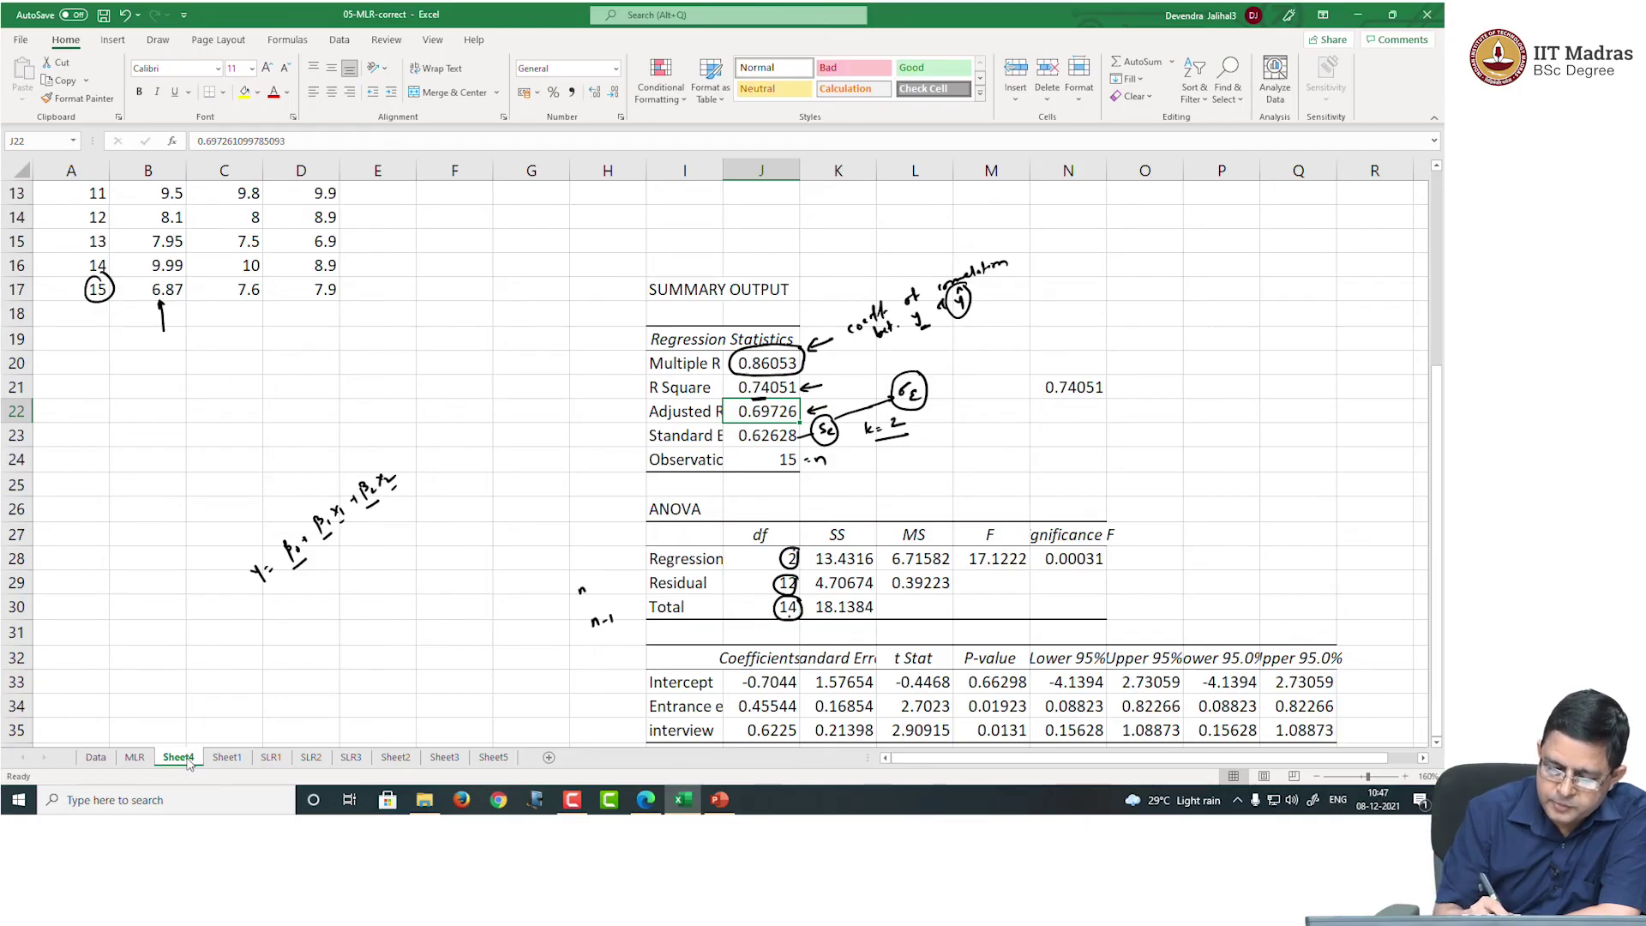
{"action": "left_click_drag", "start_coordinate": [578, 588], "coordinate": [602, 587]}
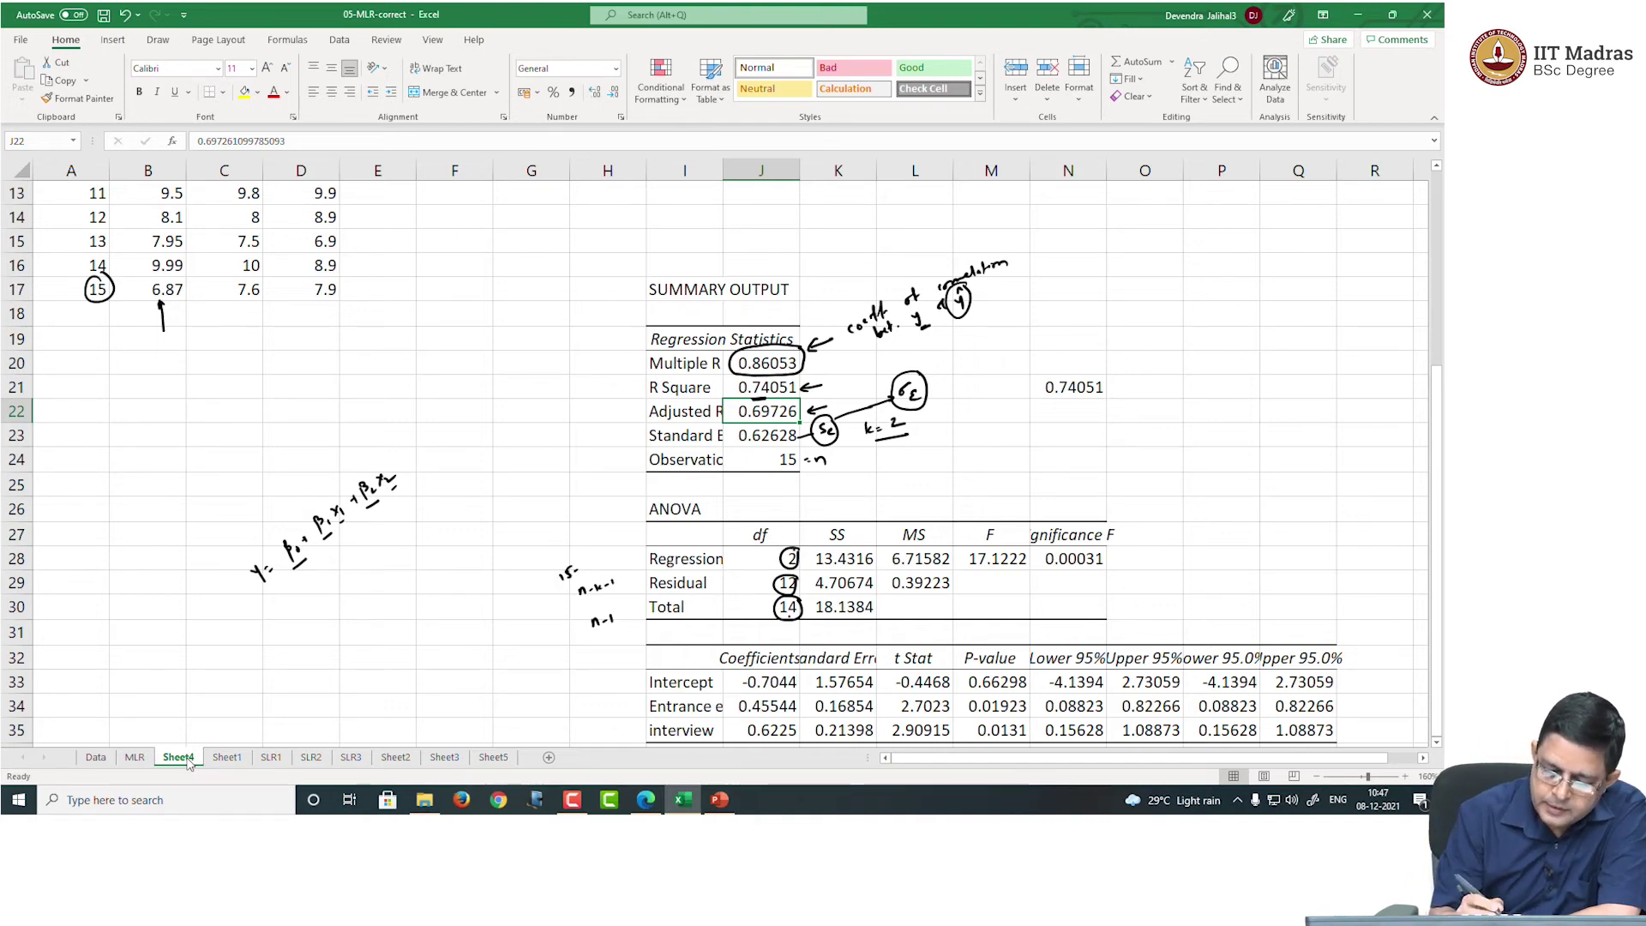
{"action": "left_click_drag", "start_coordinate": [580, 567], "coordinate": [605, 553]}
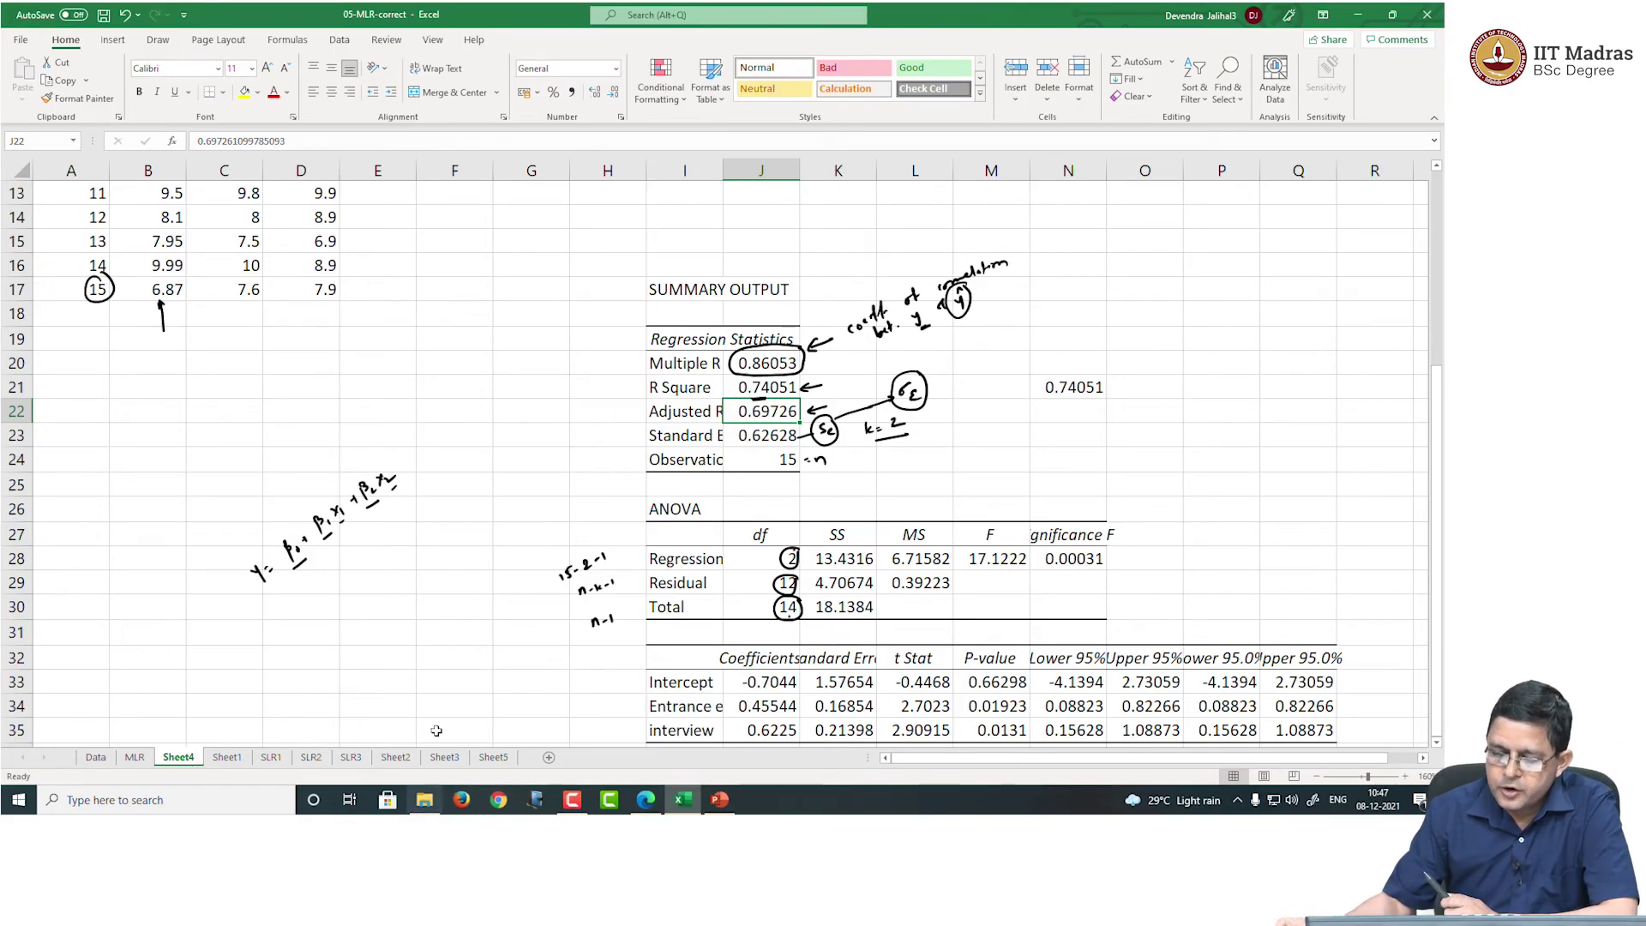
Examine how the regression and residual MS values derive from their SS and df in the ANOVA table
{"action": "left_click", "coordinate": [947, 559]}
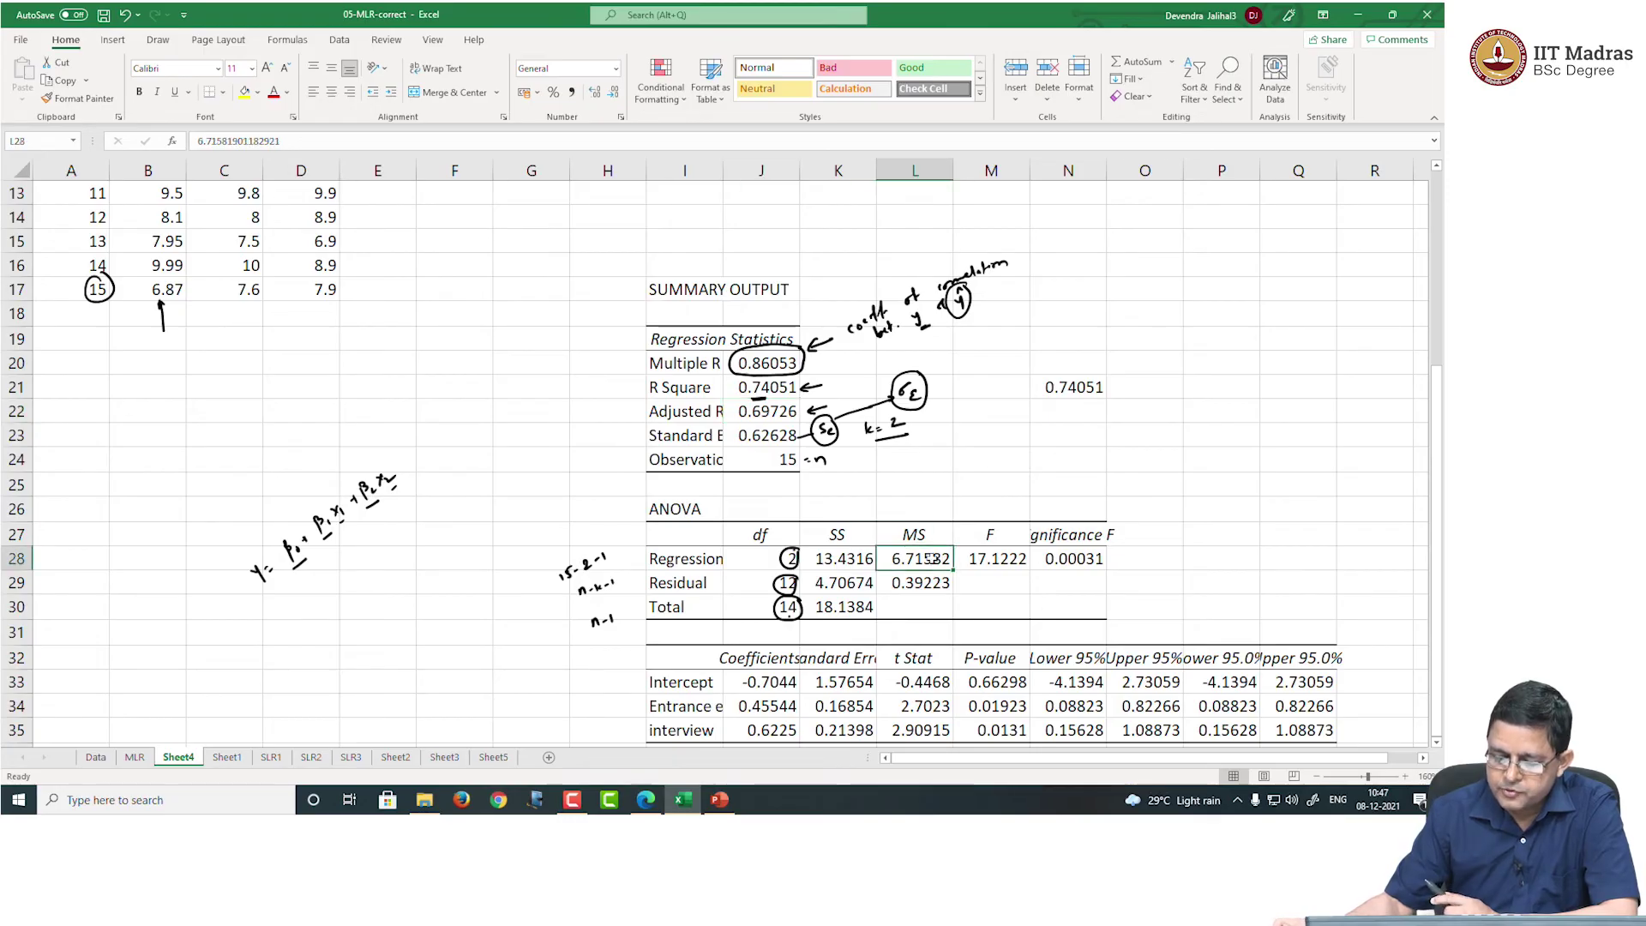
{"action": "key", "text": "Left"}
{"action": "key", "text": "Left"}
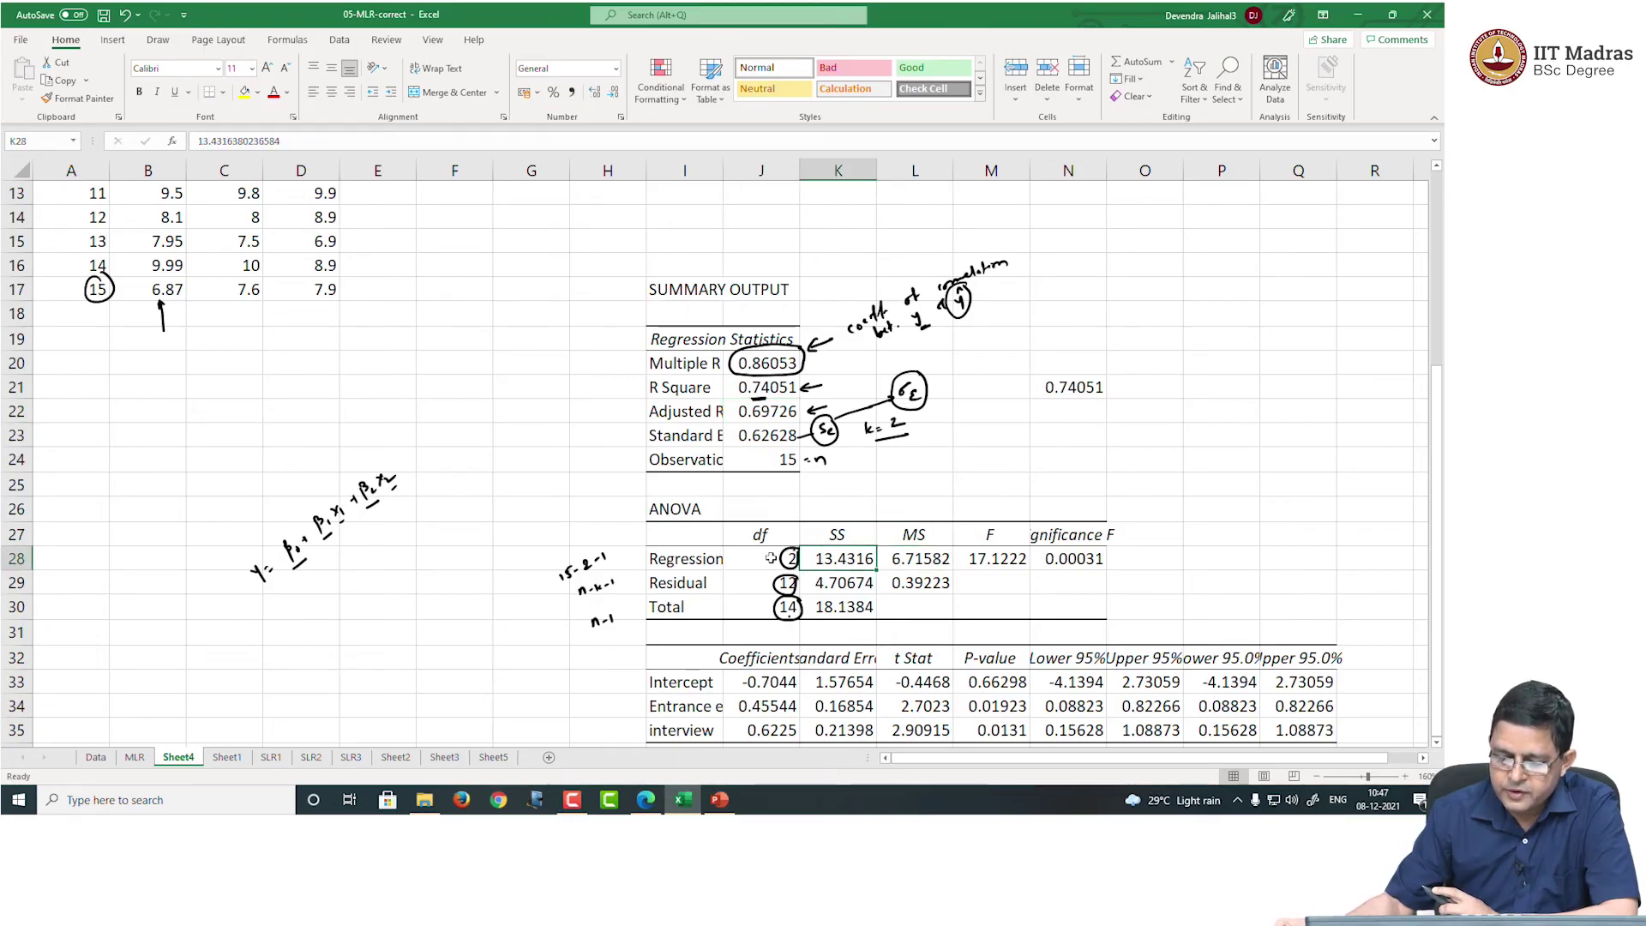
{"action": "left_click", "coordinate": [905, 557]}
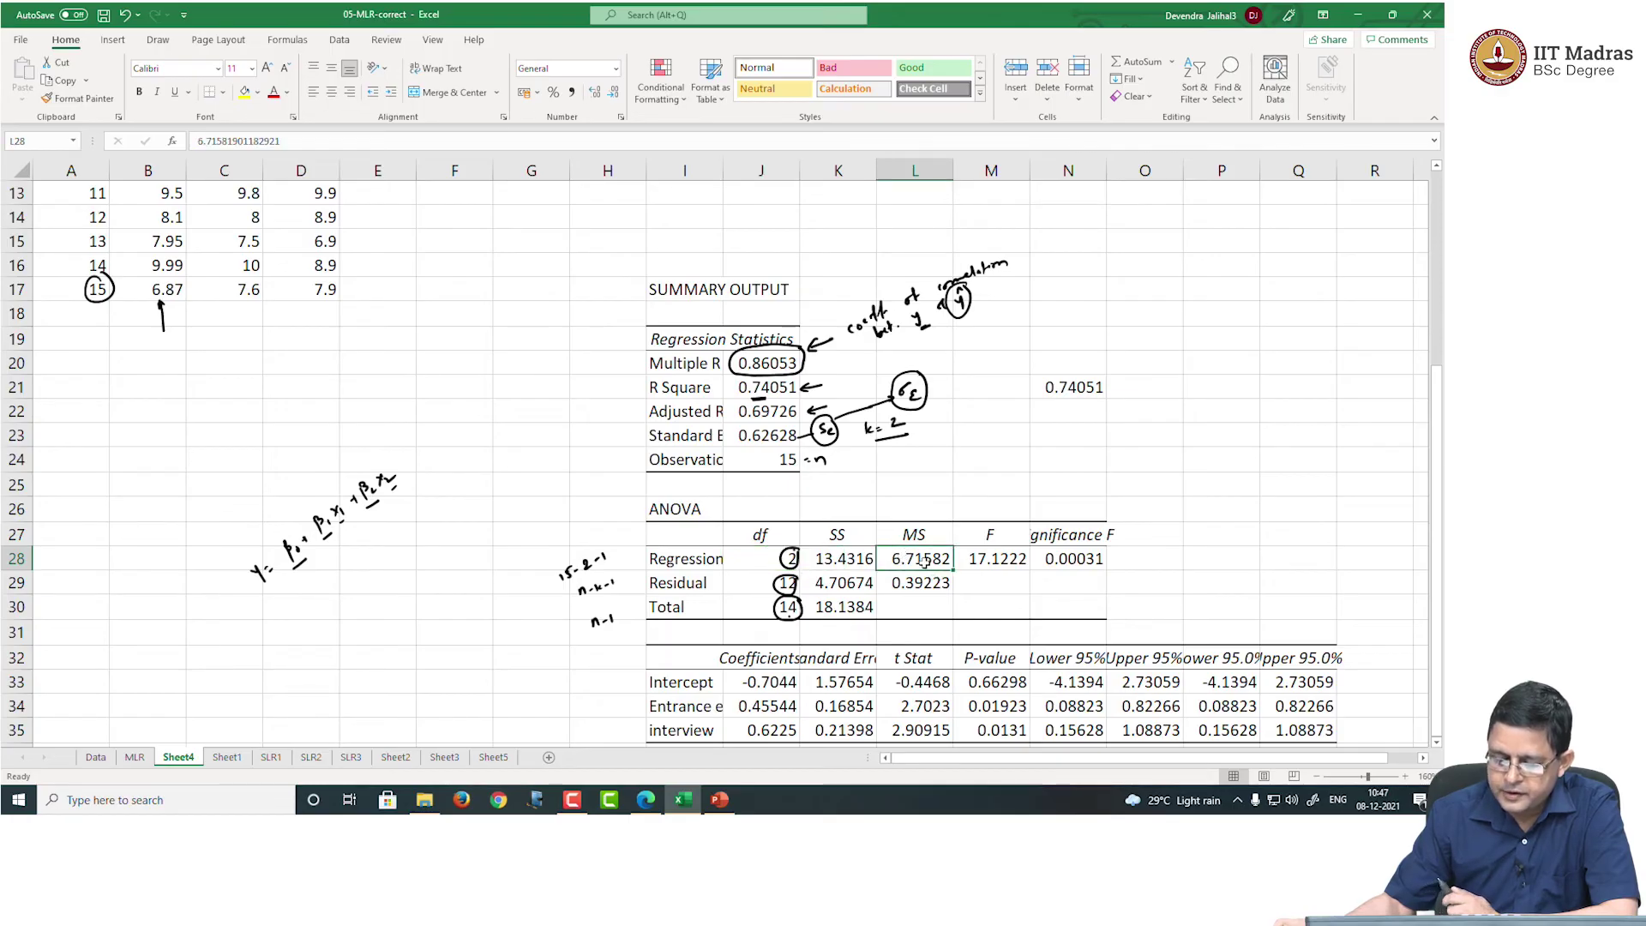
{"action": "left_click", "coordinate": [852, 565]}
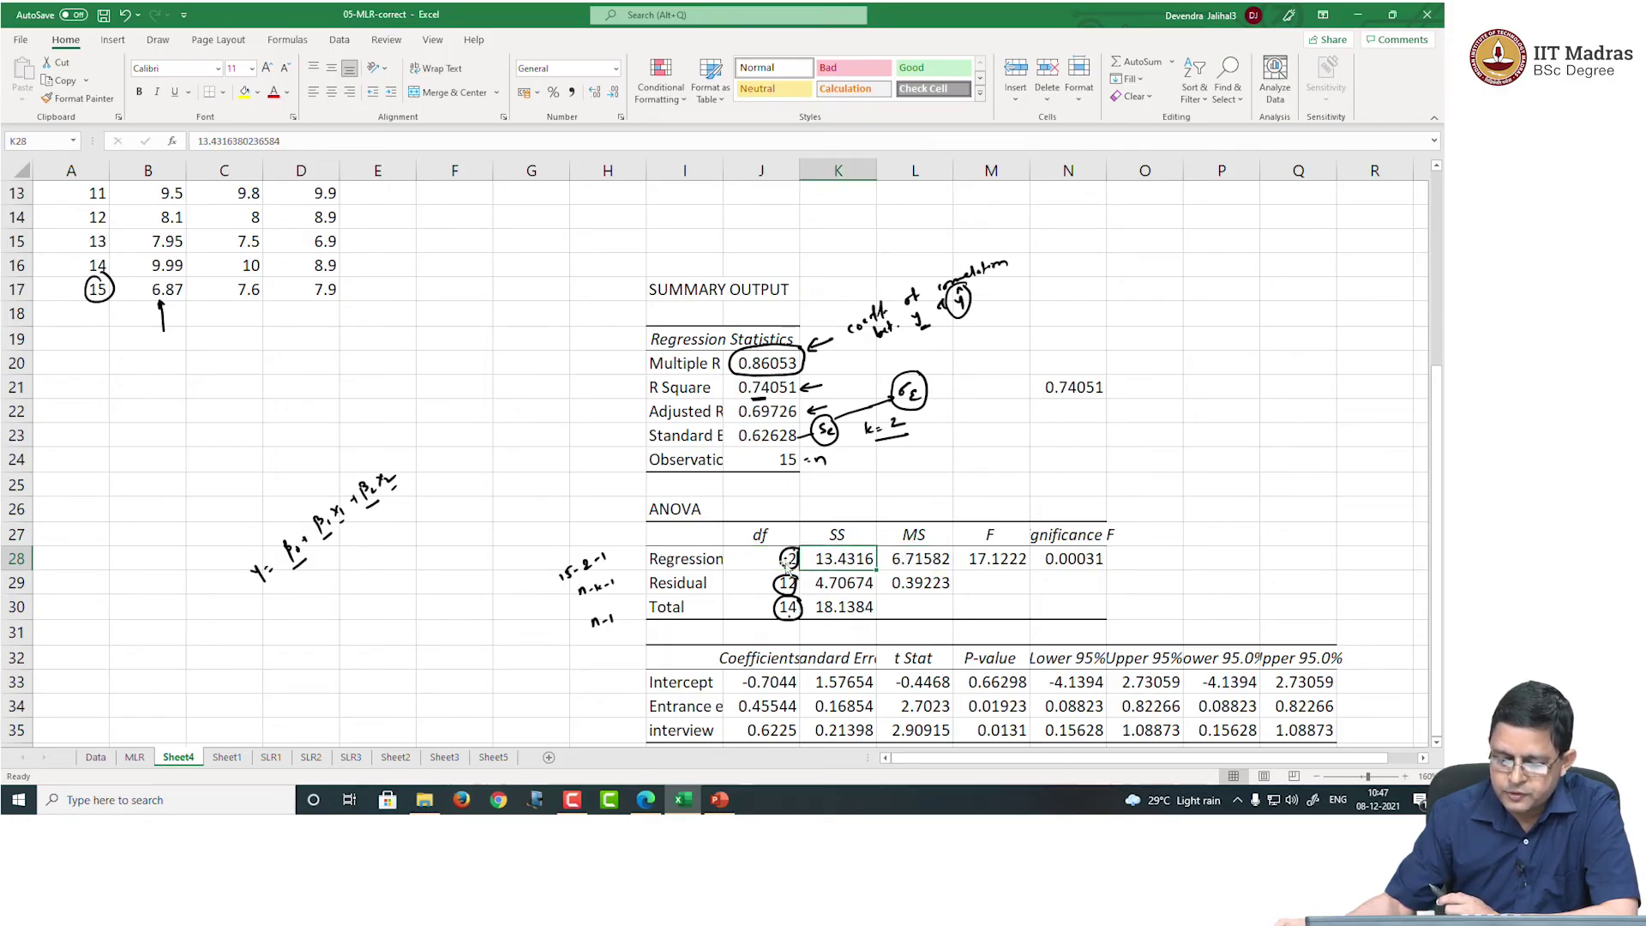
{"action": "left_click", "coordinate": [776, 562]}
{"action": "left_click", "coordinate": [909, 583]}
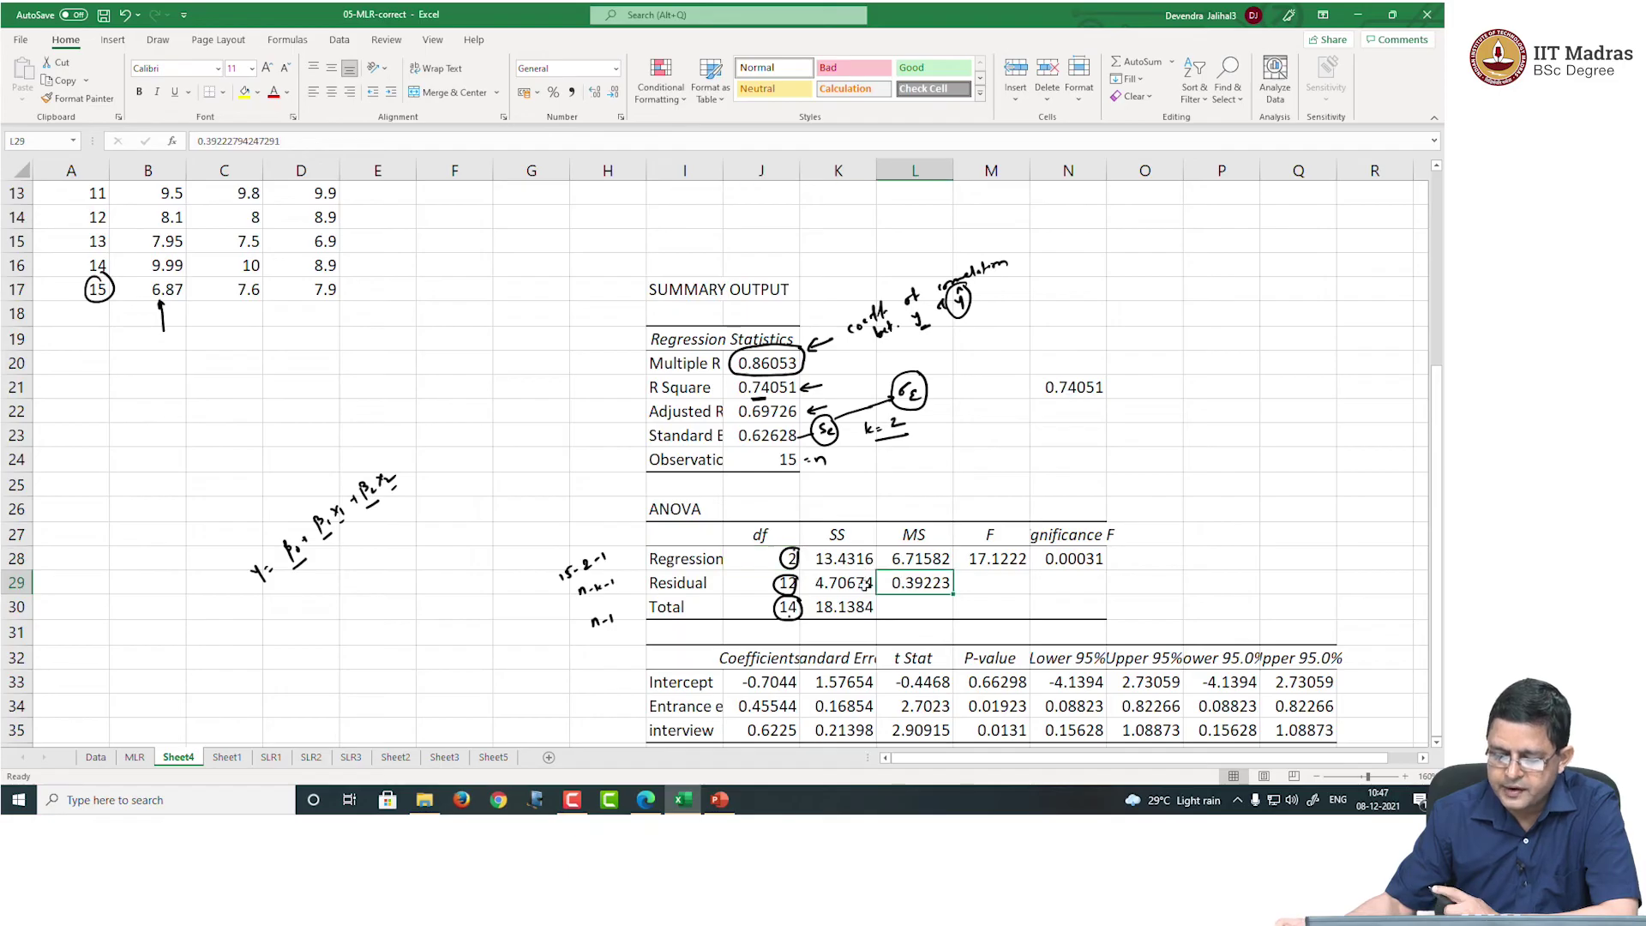
{"action": "left_click", "coordinate": [847, 583]}
{"action": "left_click", "coordinate": [755, 583]}
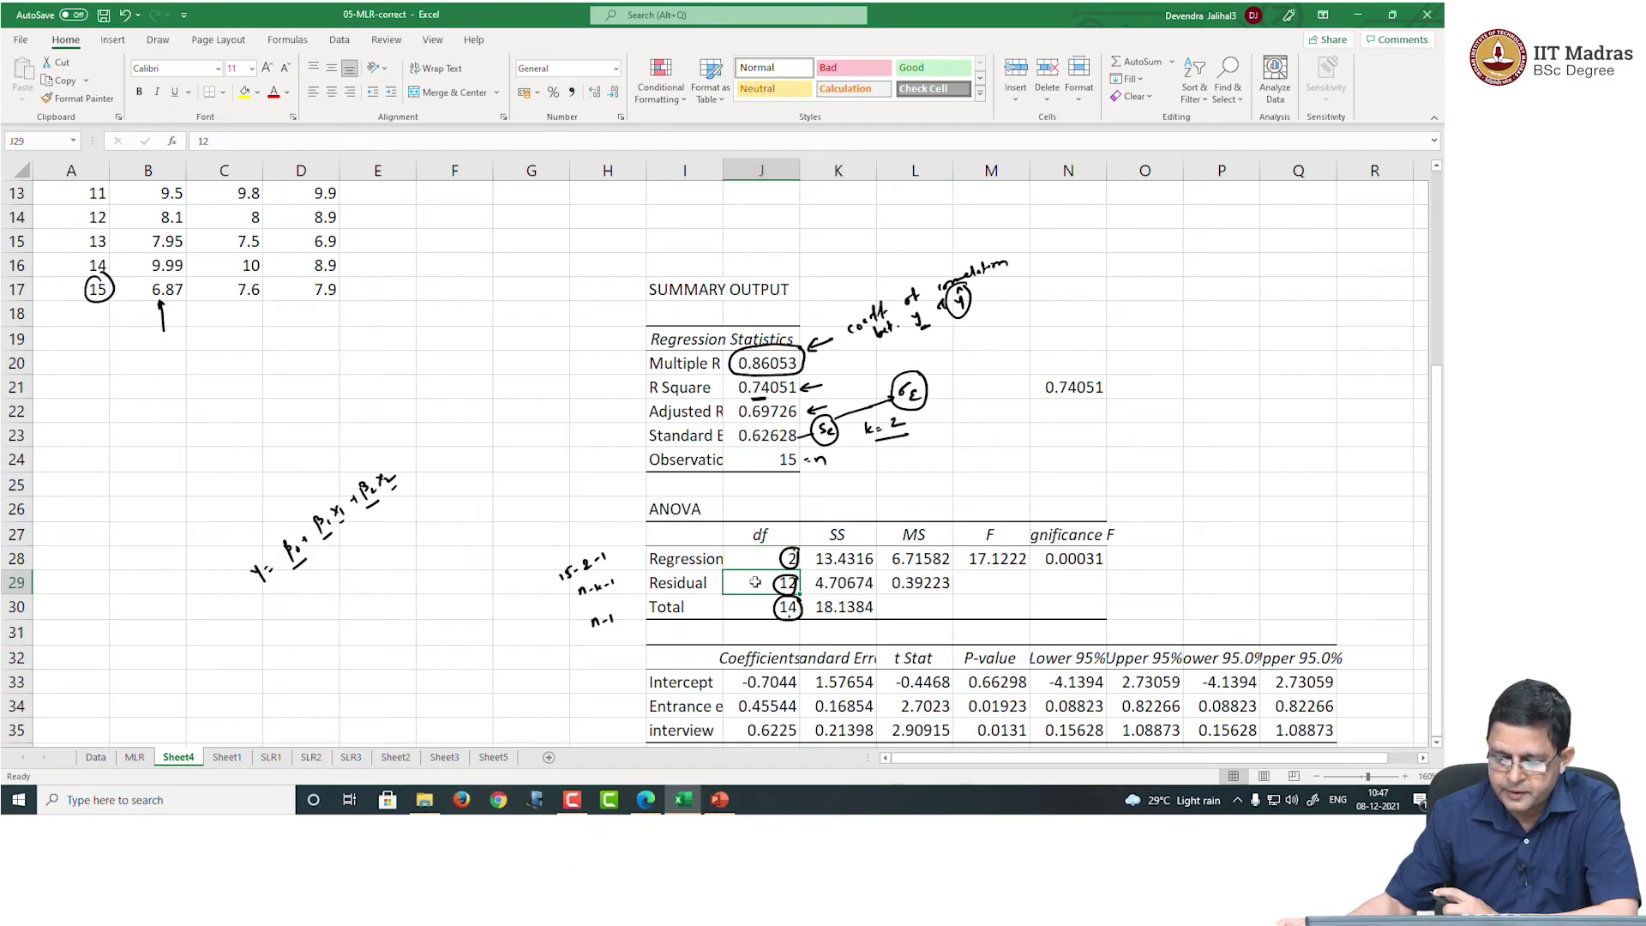
Check the ANOVA table's F statistic against the regression MS and residual MS
{"action": "left_click", "coordinate": [1007, 559]}
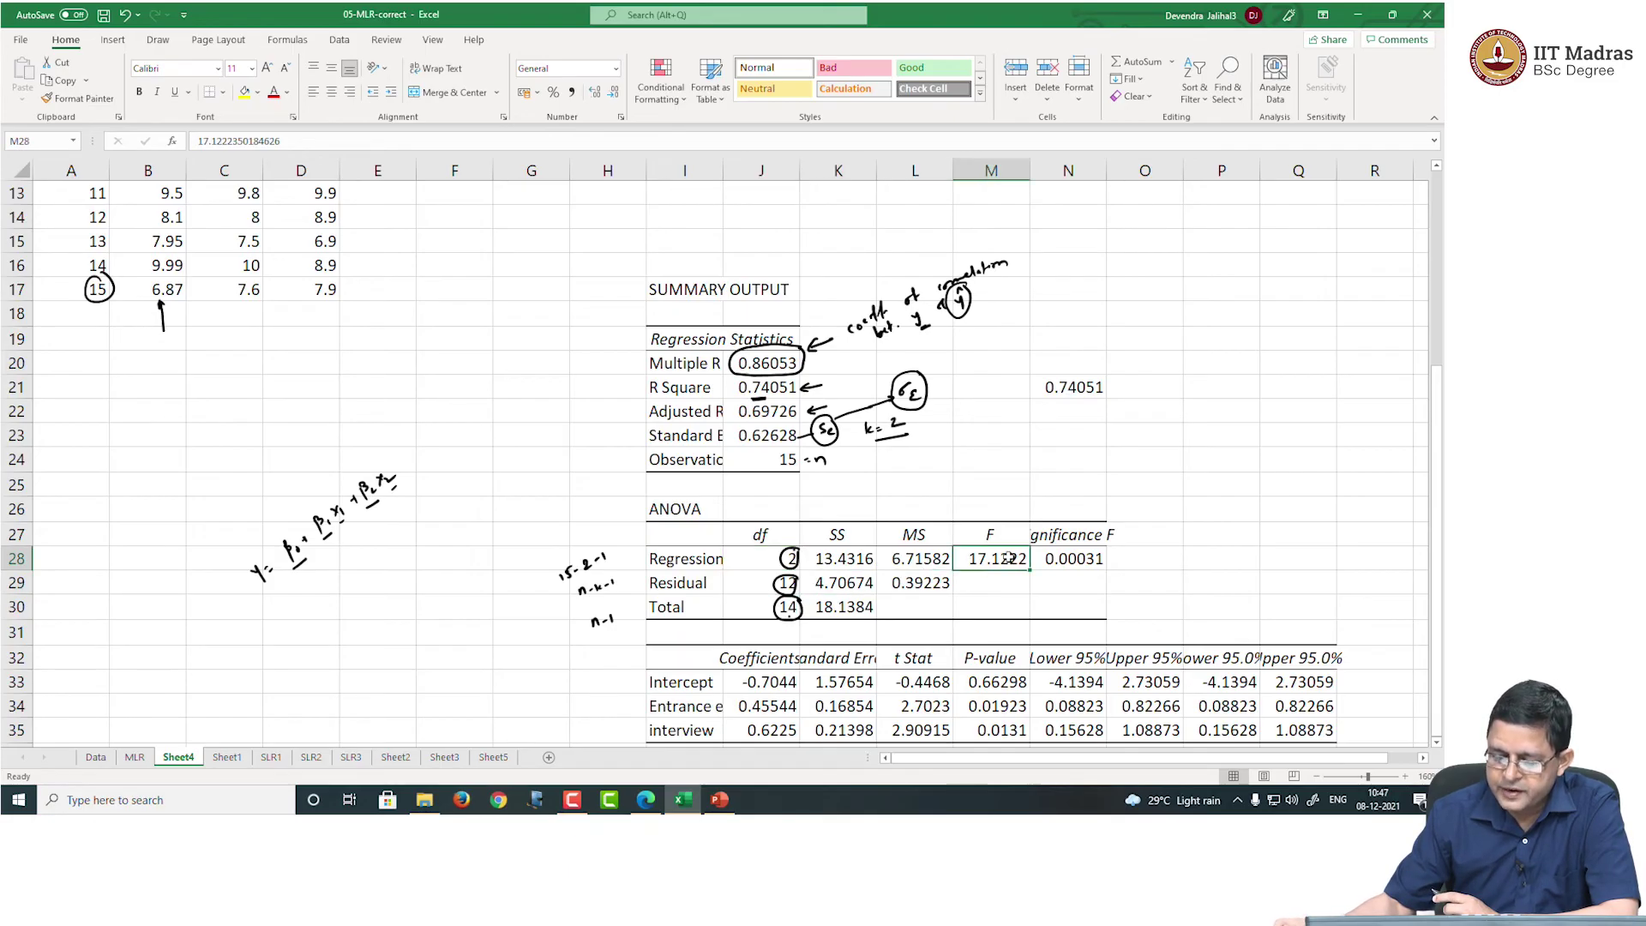
{"action": "left_click", "coordinate": [929, 557]}
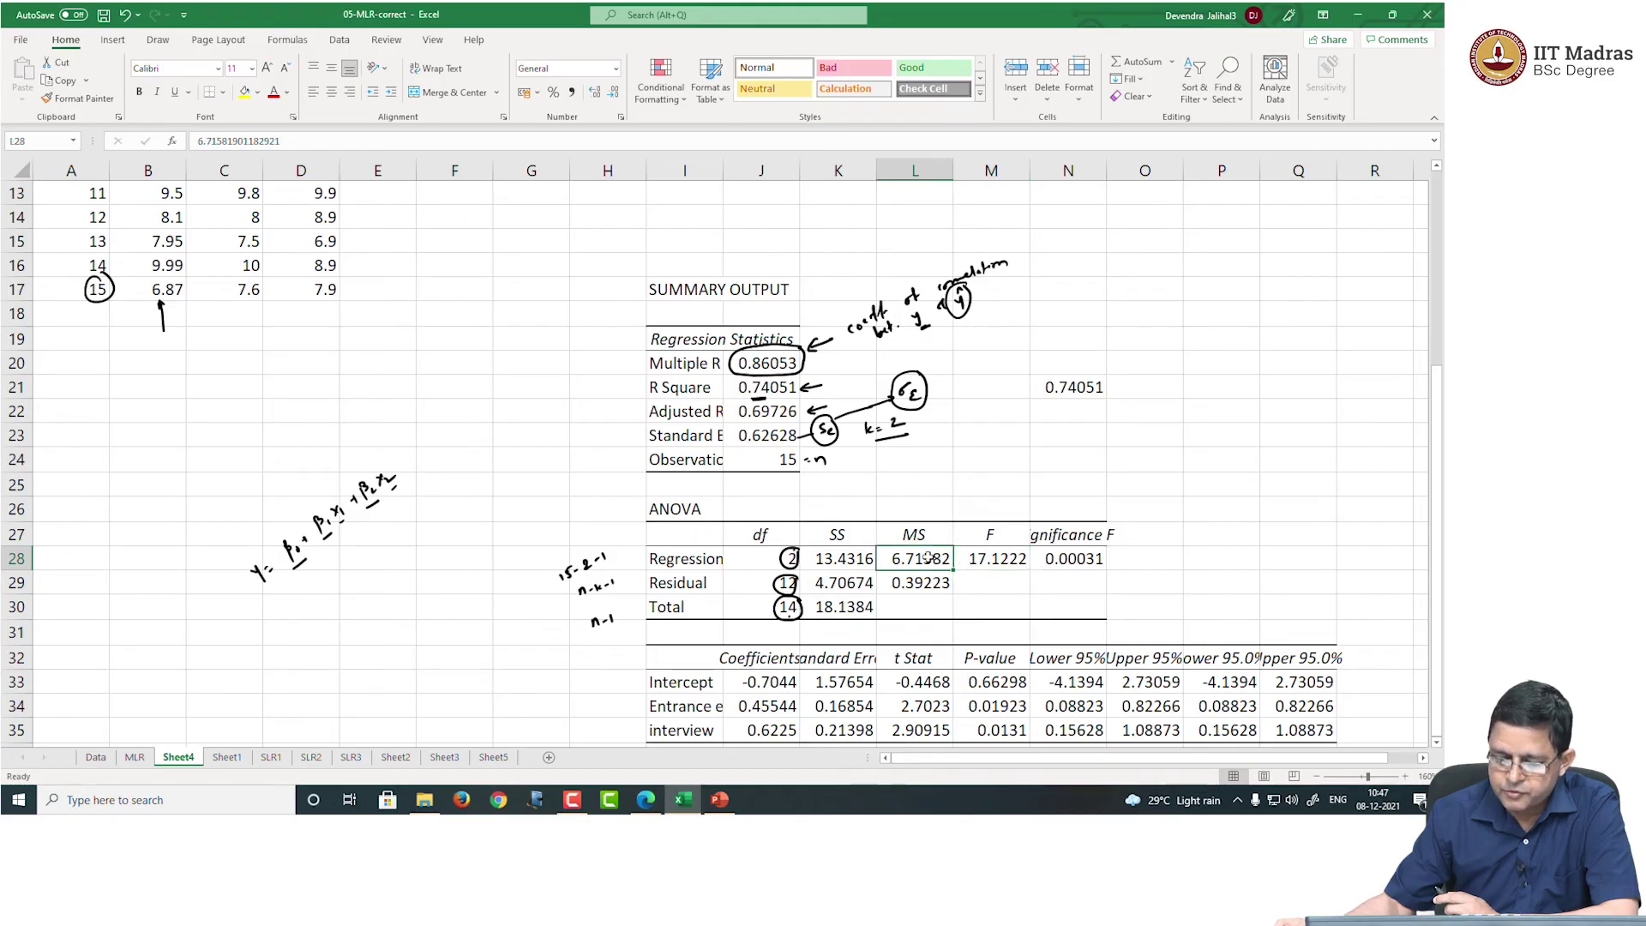
{"action": "left_click", "coordinate": [712, 559]}
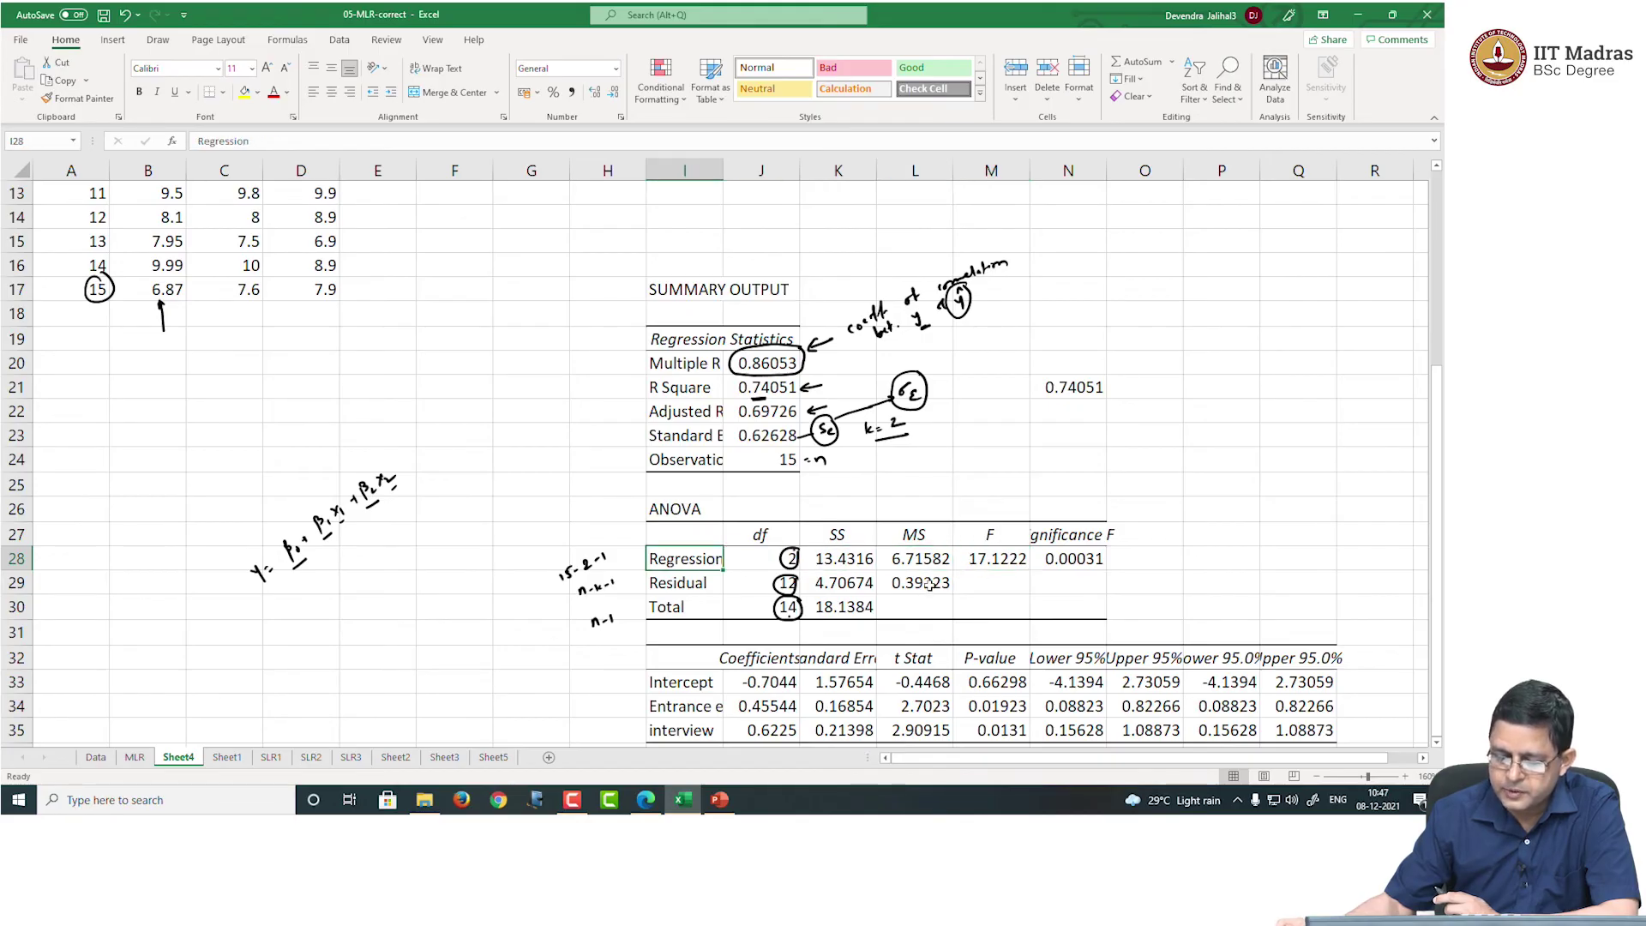
{"action": "left_click", "coordinate": [931, 585]}
{"action": "left_click", "coordinate": [993, 566]}
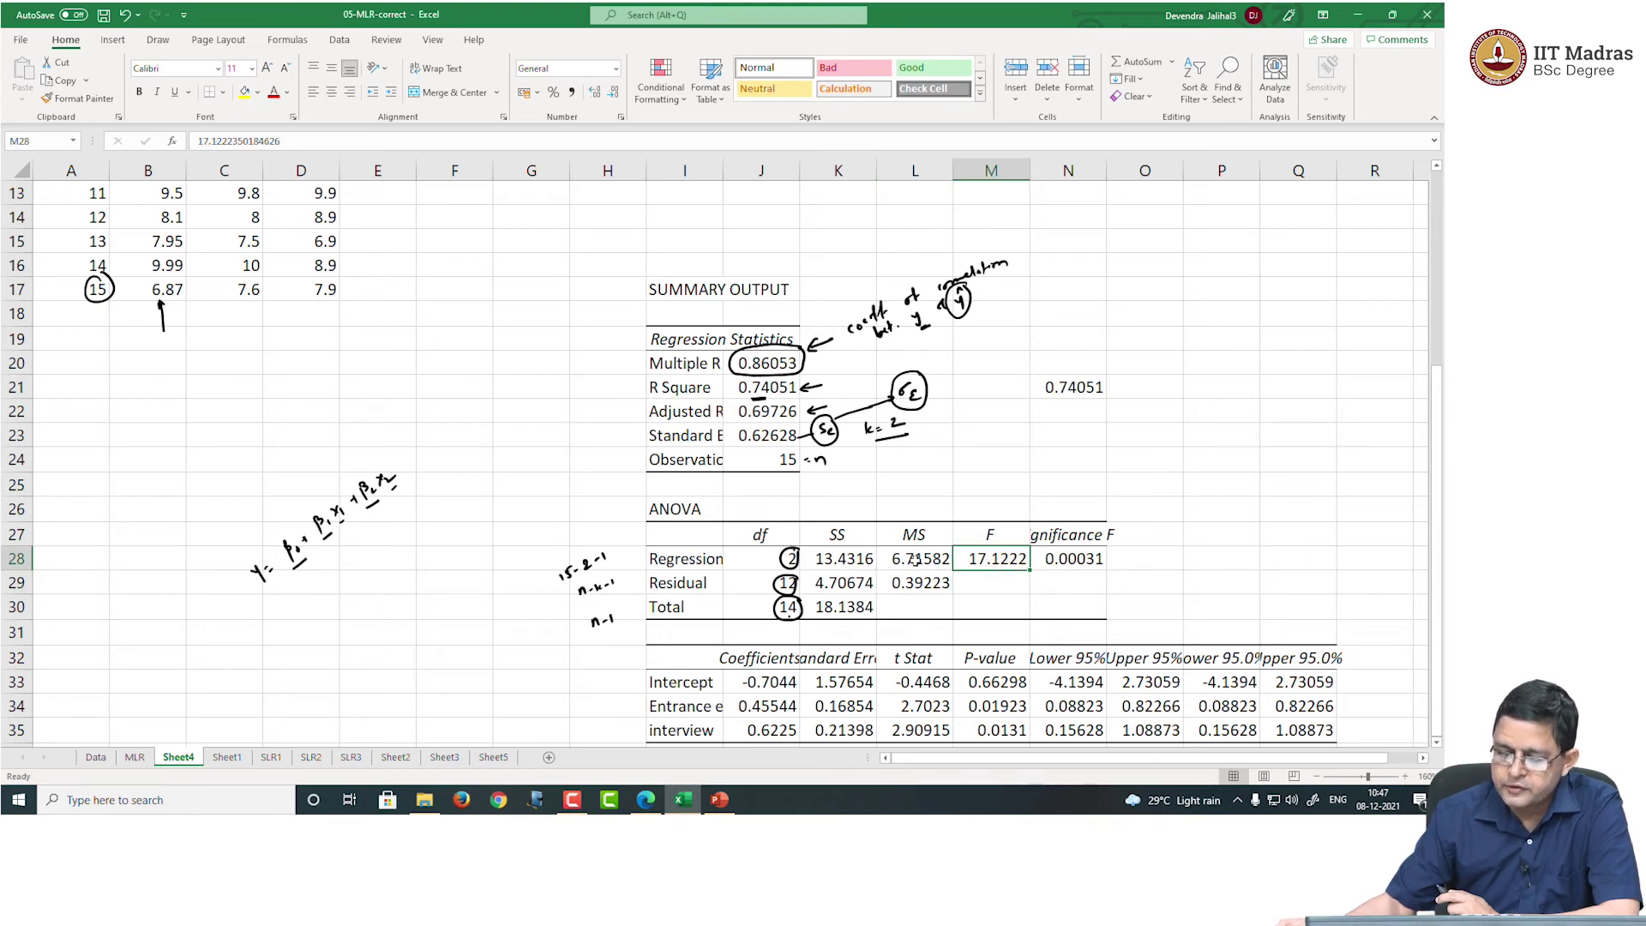
{"action": "left_click", "coordinate": [916, 561]}
{"action": "left_click", "coordinate": [922, 584]}
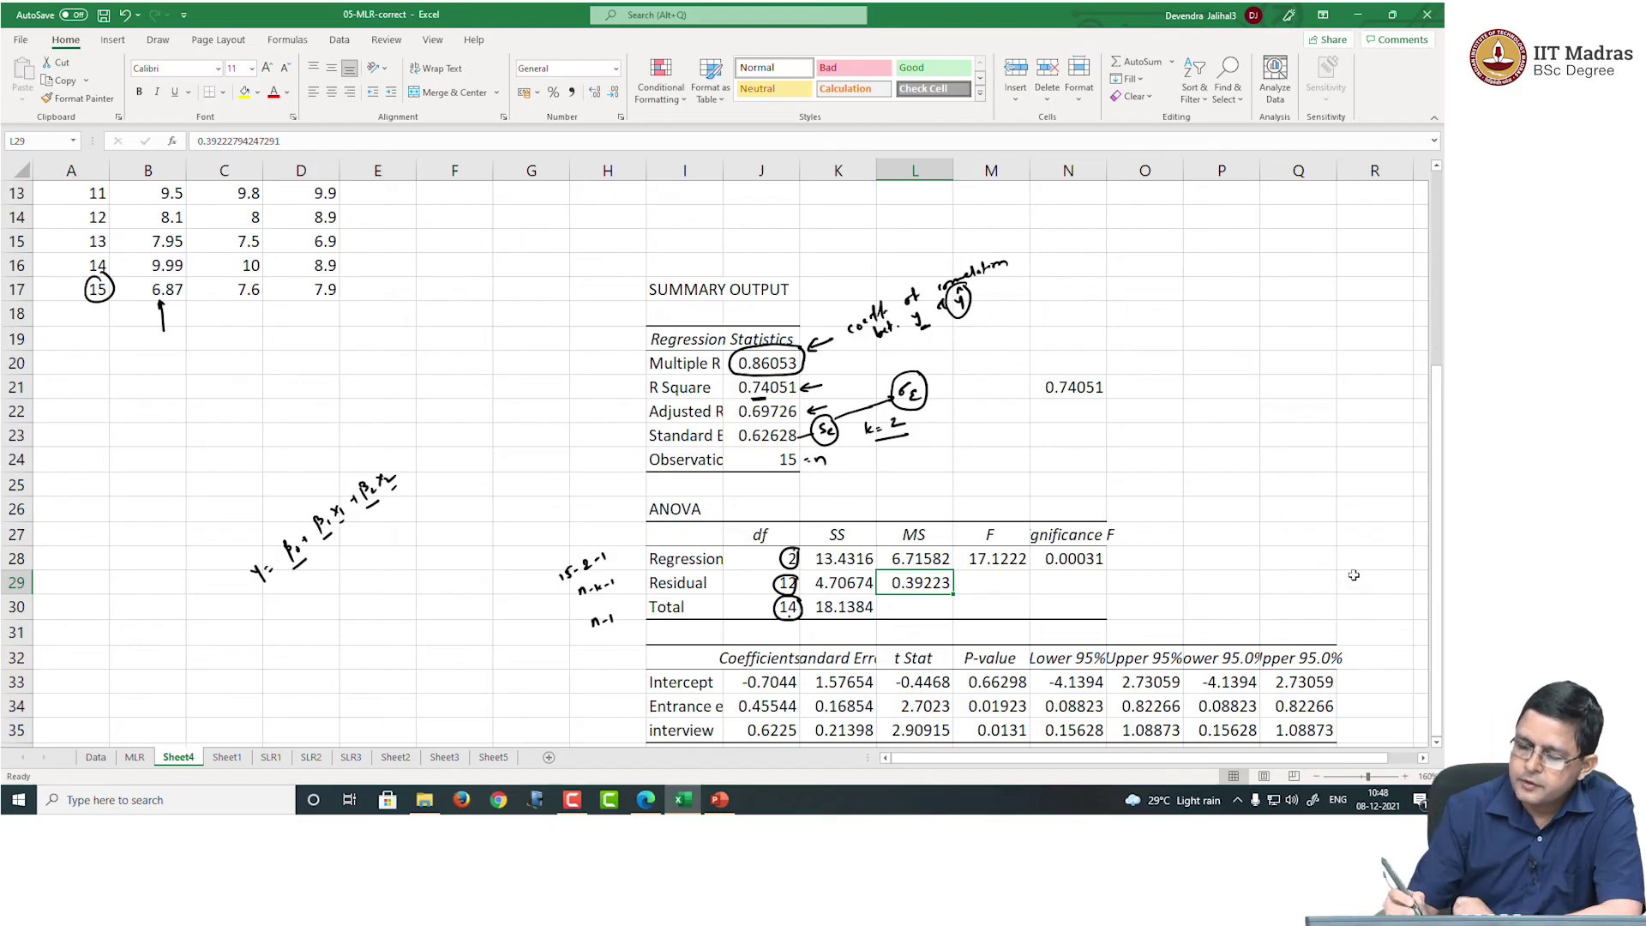
Box Significance F in Sheet4 with a handwritten "p-value" beside it, and underline the note "Regression is not significant" on sheet SLR1
{"action": "mouse_move", "coordinate": [1104, 547]}
{"action": "left_mouse_down"}
{"action": "mouse_move", "coordinate": [1037, 572]}
{"action": "mouse_move", "coordinate": [1111, 551]}
{"action": "mouse_move", "coordinate": [1135, 568]}
{"action": "mouse_move", "coordinate": [1177, 540]}
{"action": "mouse_move", "coordinate": [1192, 553]}
{"action": "left_mouse_up"}
{"action": "left_click_drag", "start_coordinate": [1192, 549], "coordinate": [1200, 544]}
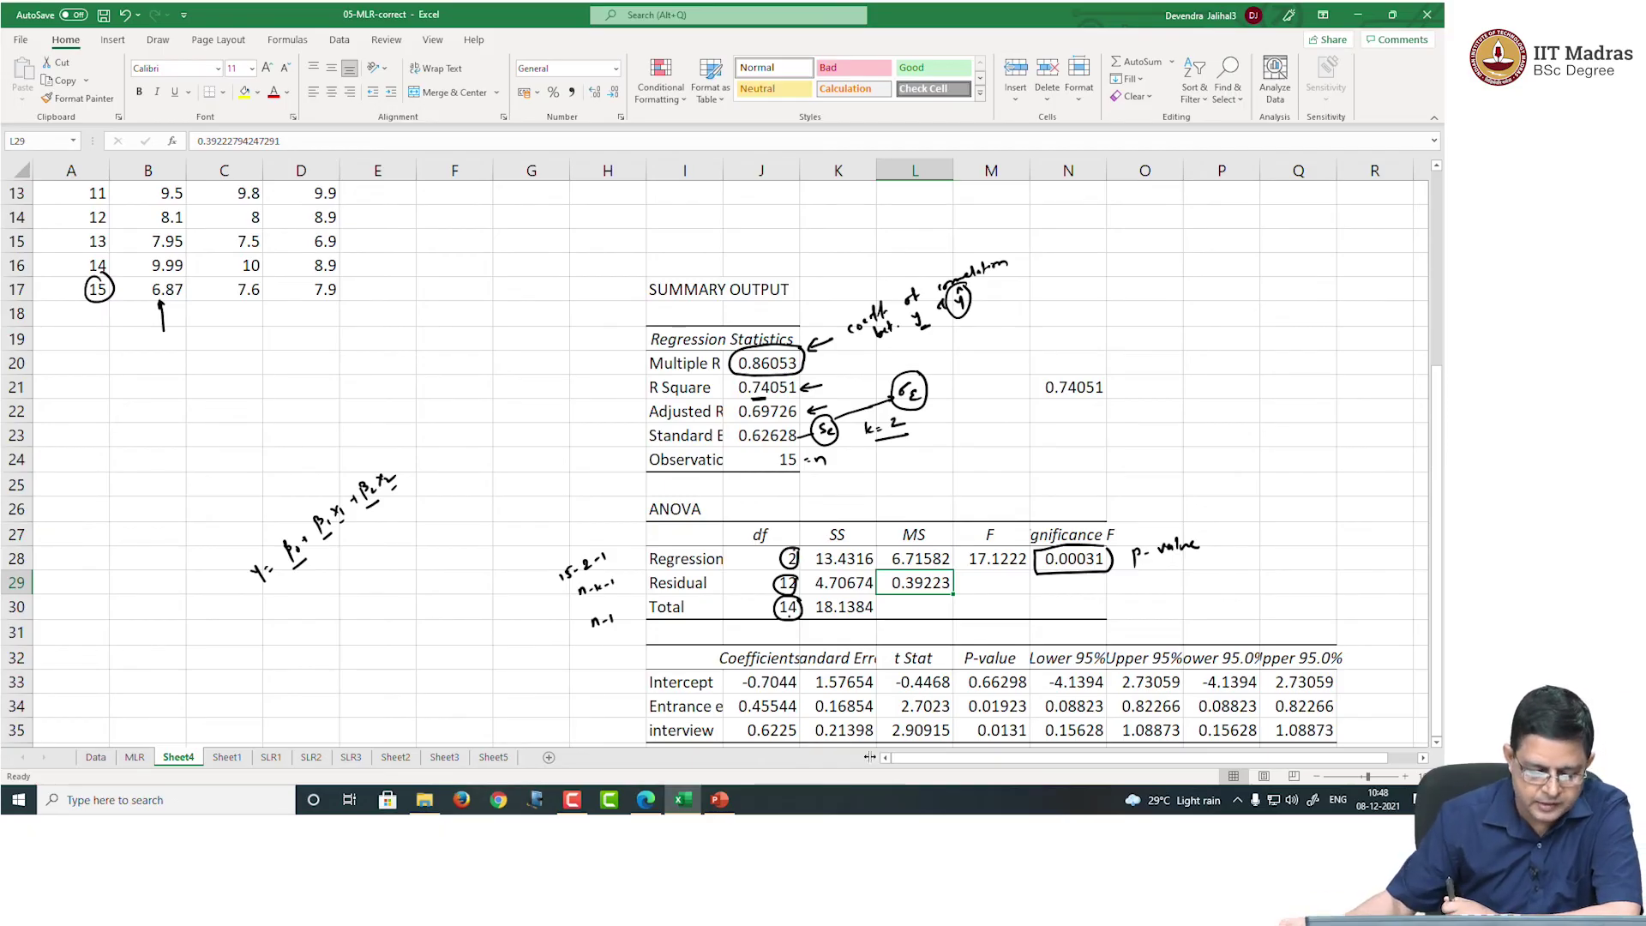
{"action": "left_click", "coordinate": [271, 757]}
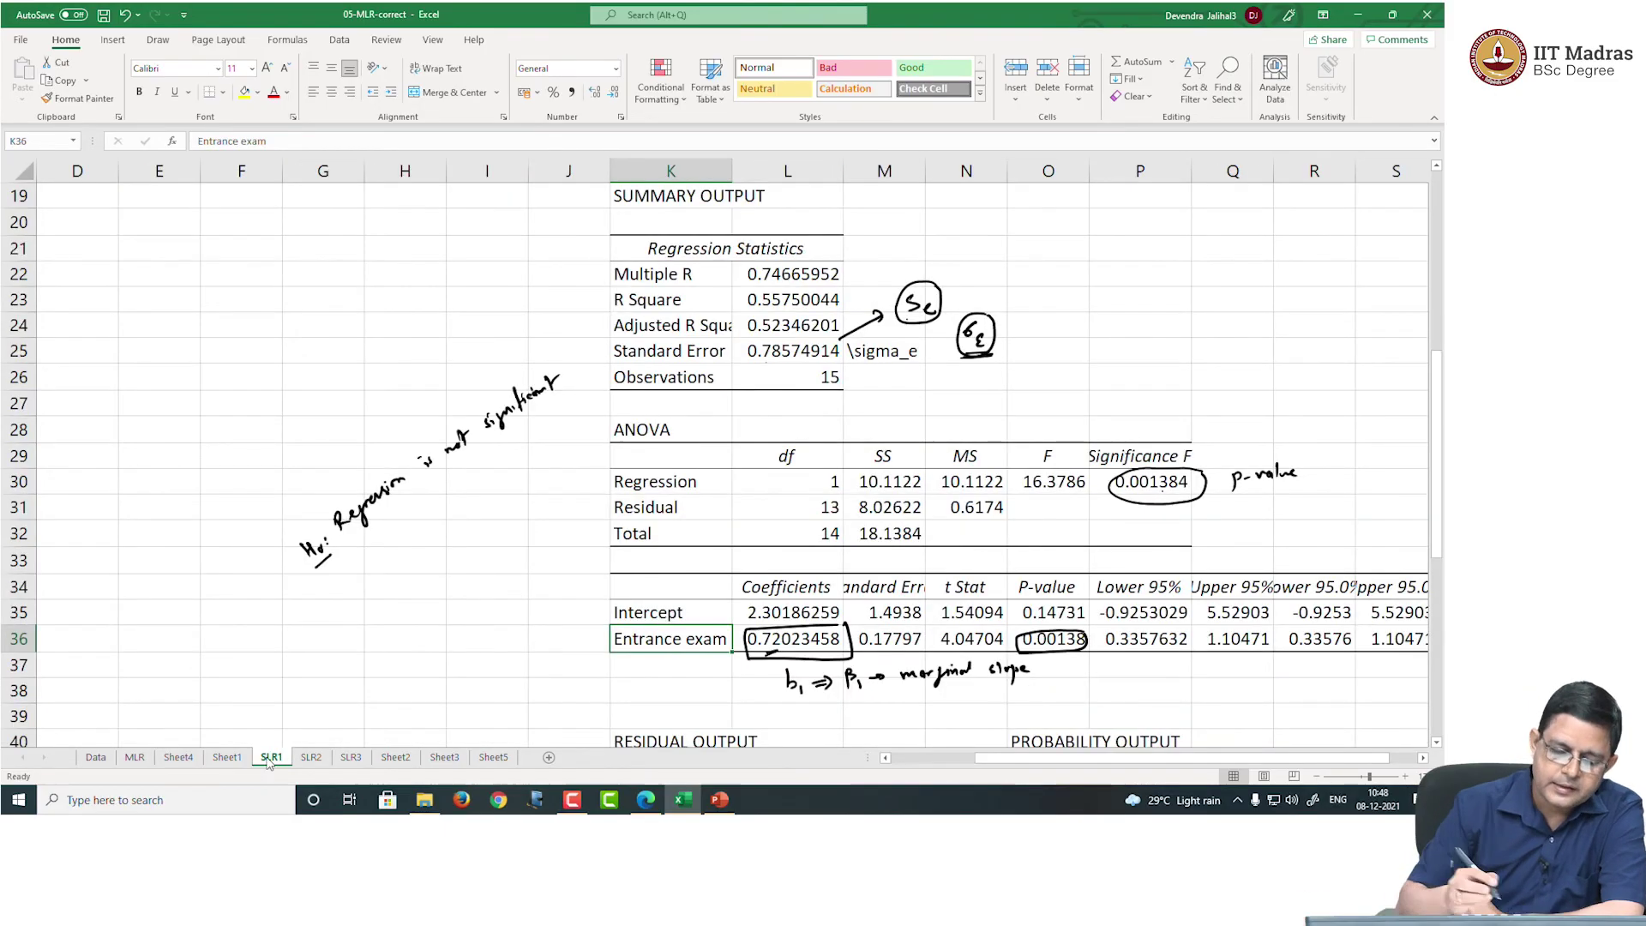
{"action": "left_click_drag", "start_coordinate": [353, 533], "coordinate": [532, 420]}
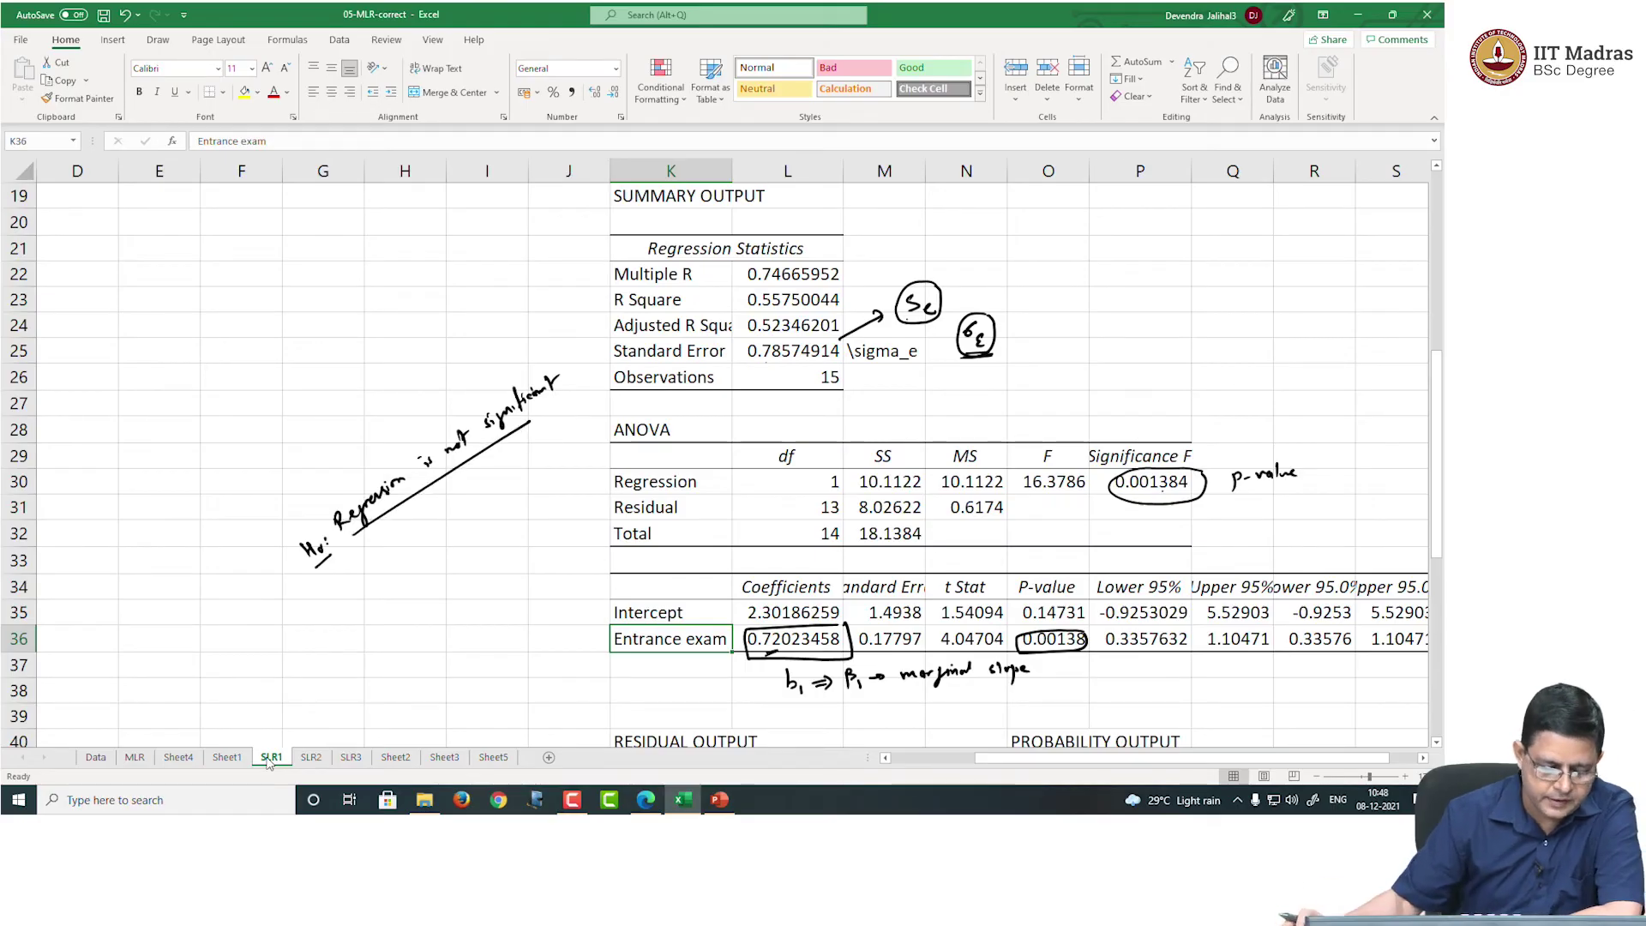
Draw boxes around the three regression coefficients and the entrance exam P-value in Sheet4's coefficients table
{"action": "left_click", "coordinate": [178, 758]}
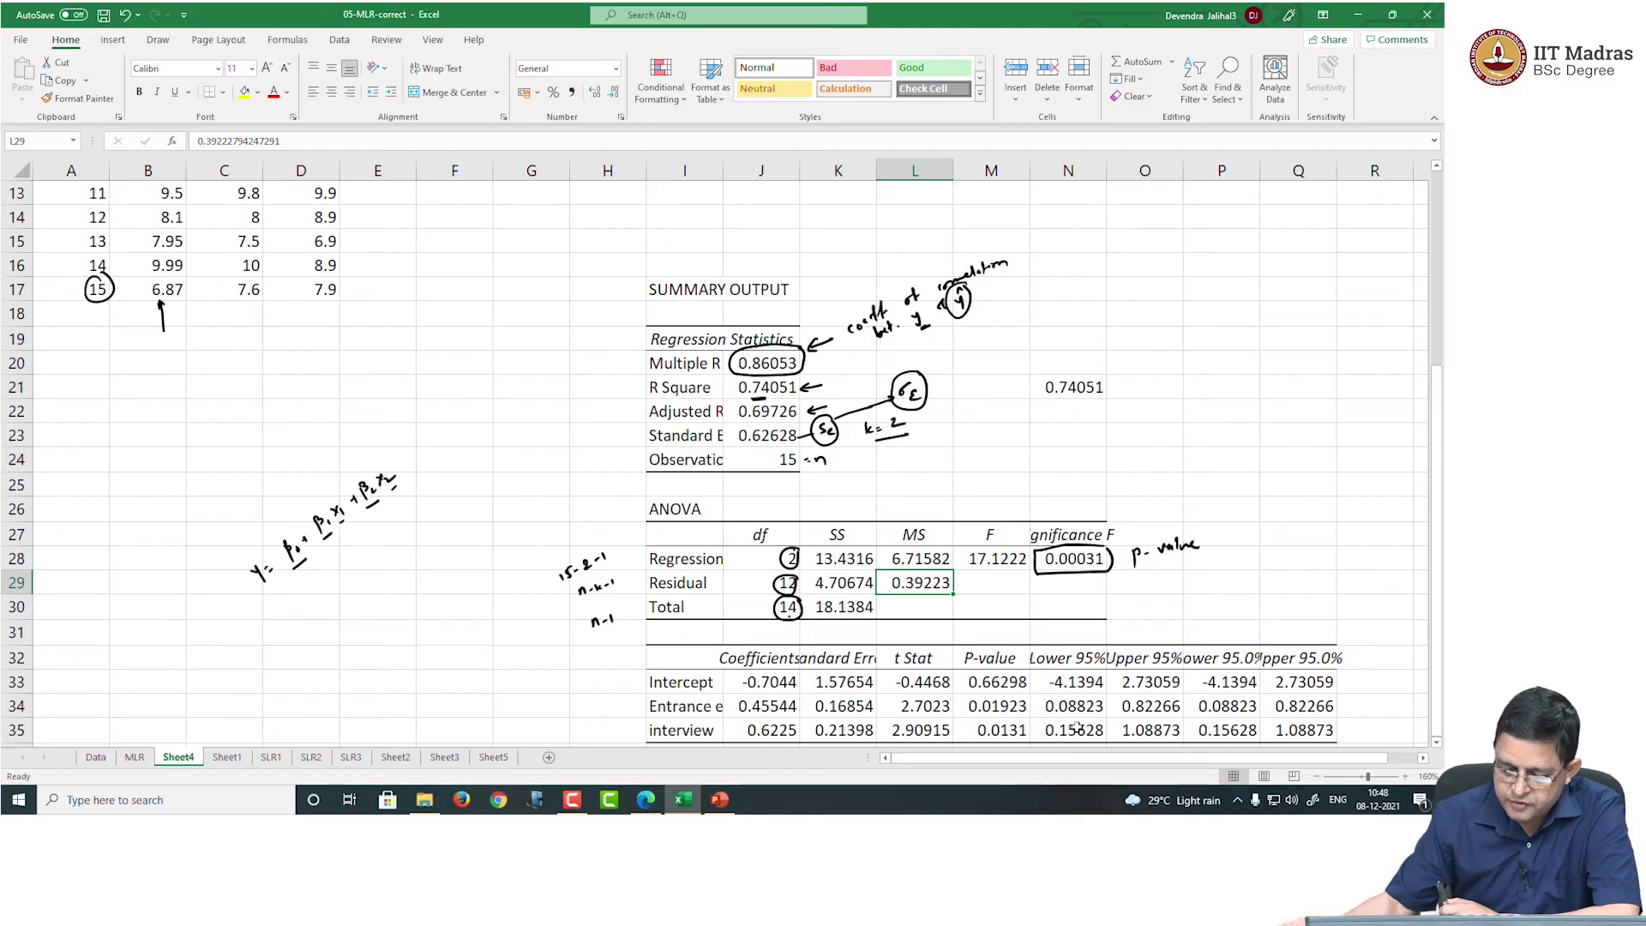
{"action": "scroll", "coordinate": [1077, 727], "scroll_direction": "down", "scroll_amount": 3}
{"action": "scroll", "coordinate": [1077, 727], "scroll_direction": "up", "scroll_amount": 1}
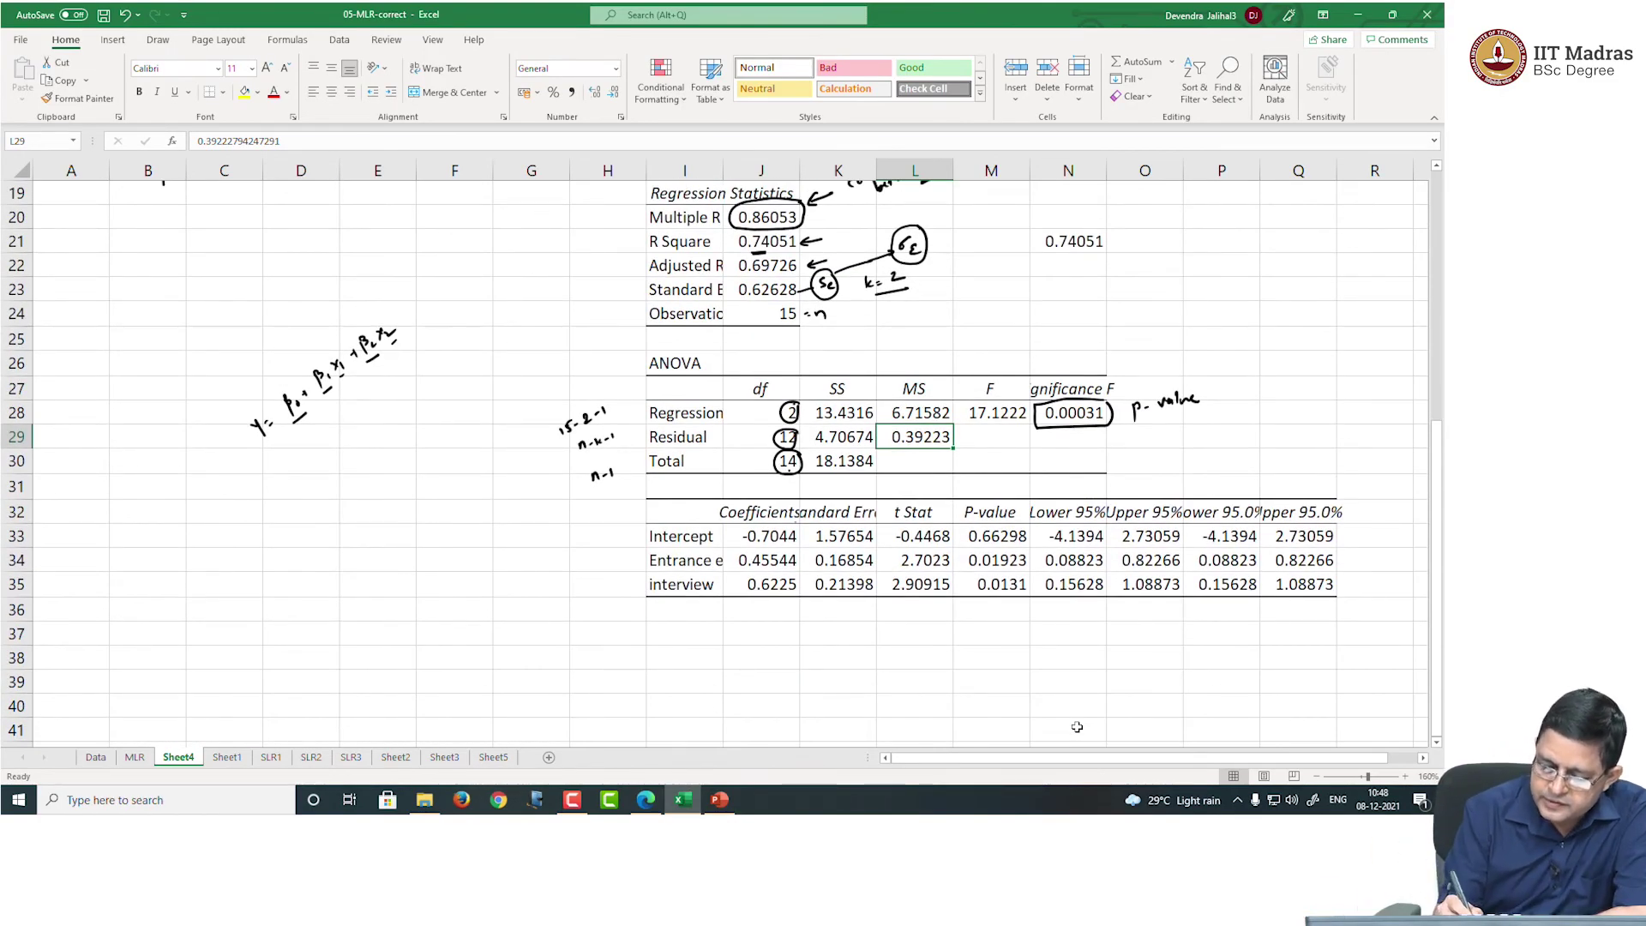
{"action": "mouse_move", "coordinate": [797, 520]}
{"action": "left_mouse_down"}
{"action": "mouse_move", "coordinate": [730, 558]}
{"action": "mouse_move", "coordinate": [802, 601]}
{"action": "mouse_move", "coordinate": [804, 523]}
{"action": "left_mouse_up"}
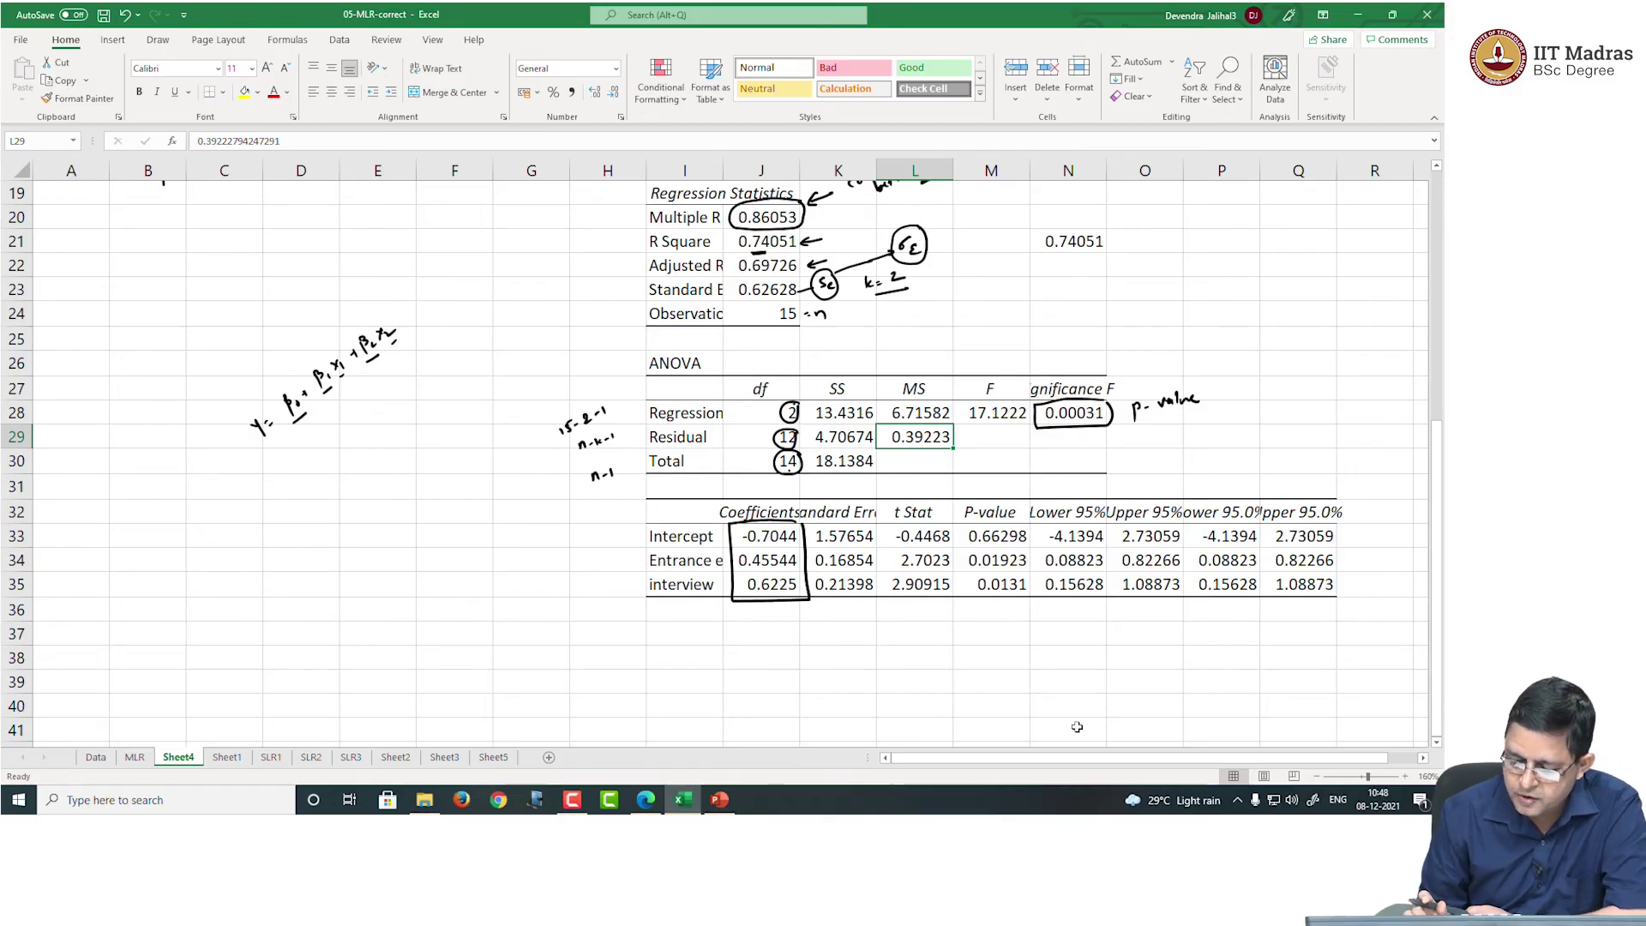
{"action": "mouse_move", "coordinate": [1026, 547]}
{"action": "left_mouse_down"}
{"action": "mouse_move", "coordinate": [969, 554]}
{"action": "mouse_move", "coordinate": [971, 574]}
{"action": "mouse_move", "coordinate": [1033, 568]}
{"action": "mouse_move", "coordinate": [973, 551]}
{"action": "left_mouse_up"}
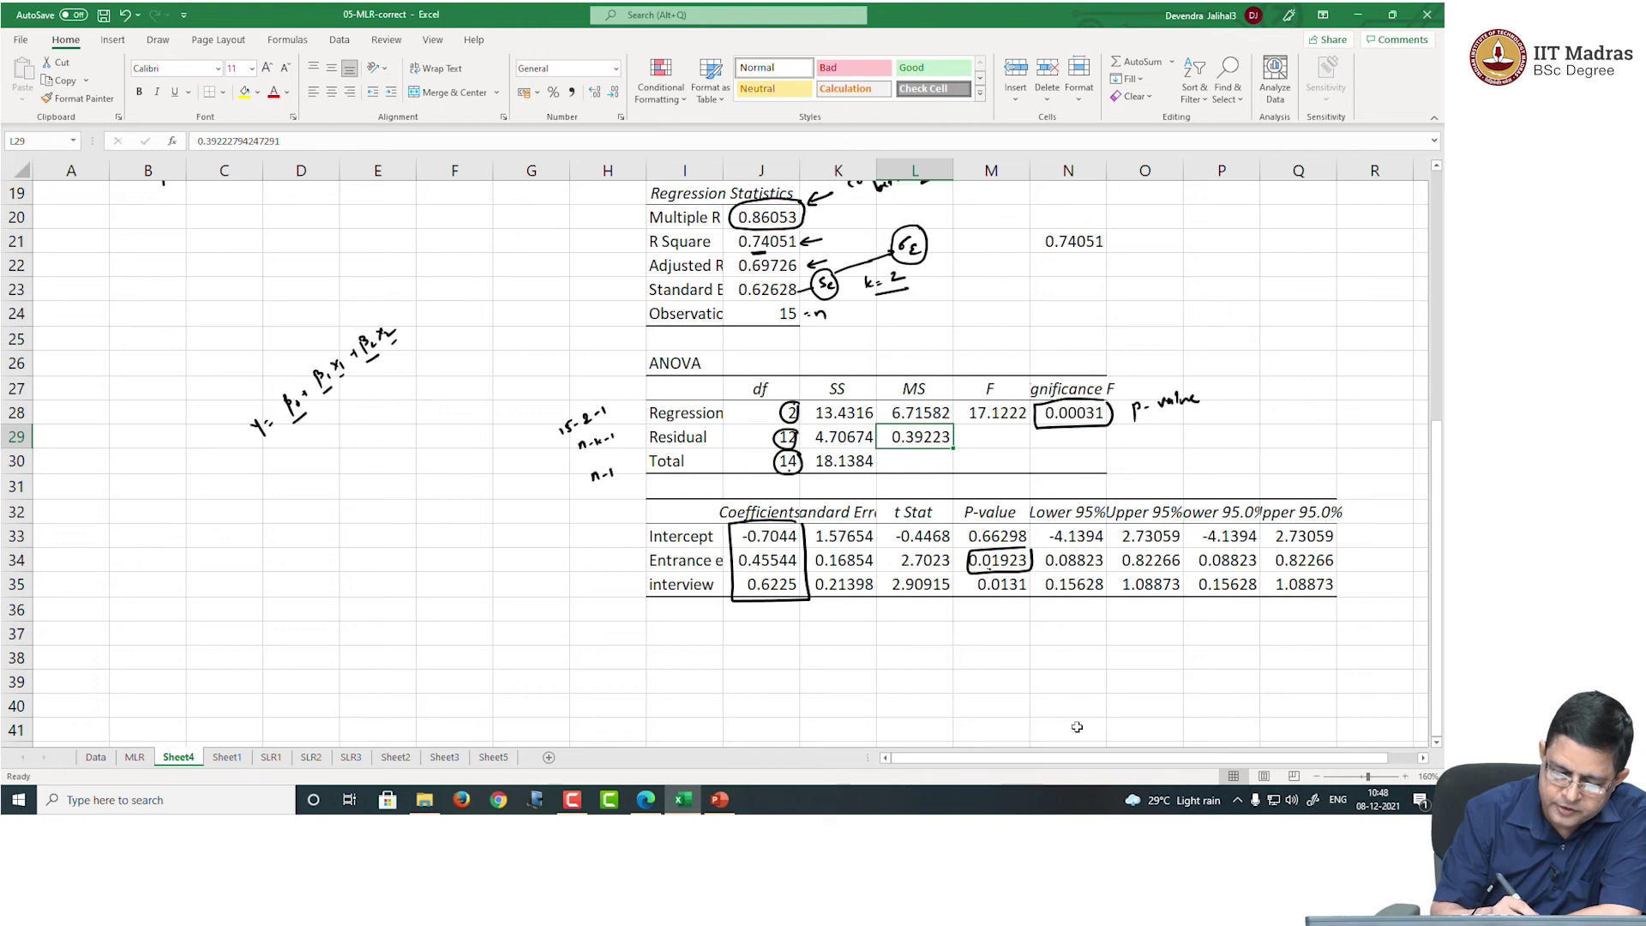
Handwrite the hypotheses "H0: β1 = 0" and "Ha: β1 ≠ 0" in the empty area below the model and mark H0 with an x
{"action": "mouse_move", "coordinate": [426, 629]}
{"action": "left_mouse_down"}
{"action": "mouse_move", "coordinate": [464, 627]}
{"action": "mouse_move", "coordinate": [495, 594]}
{"action": "left_mouse_up"}
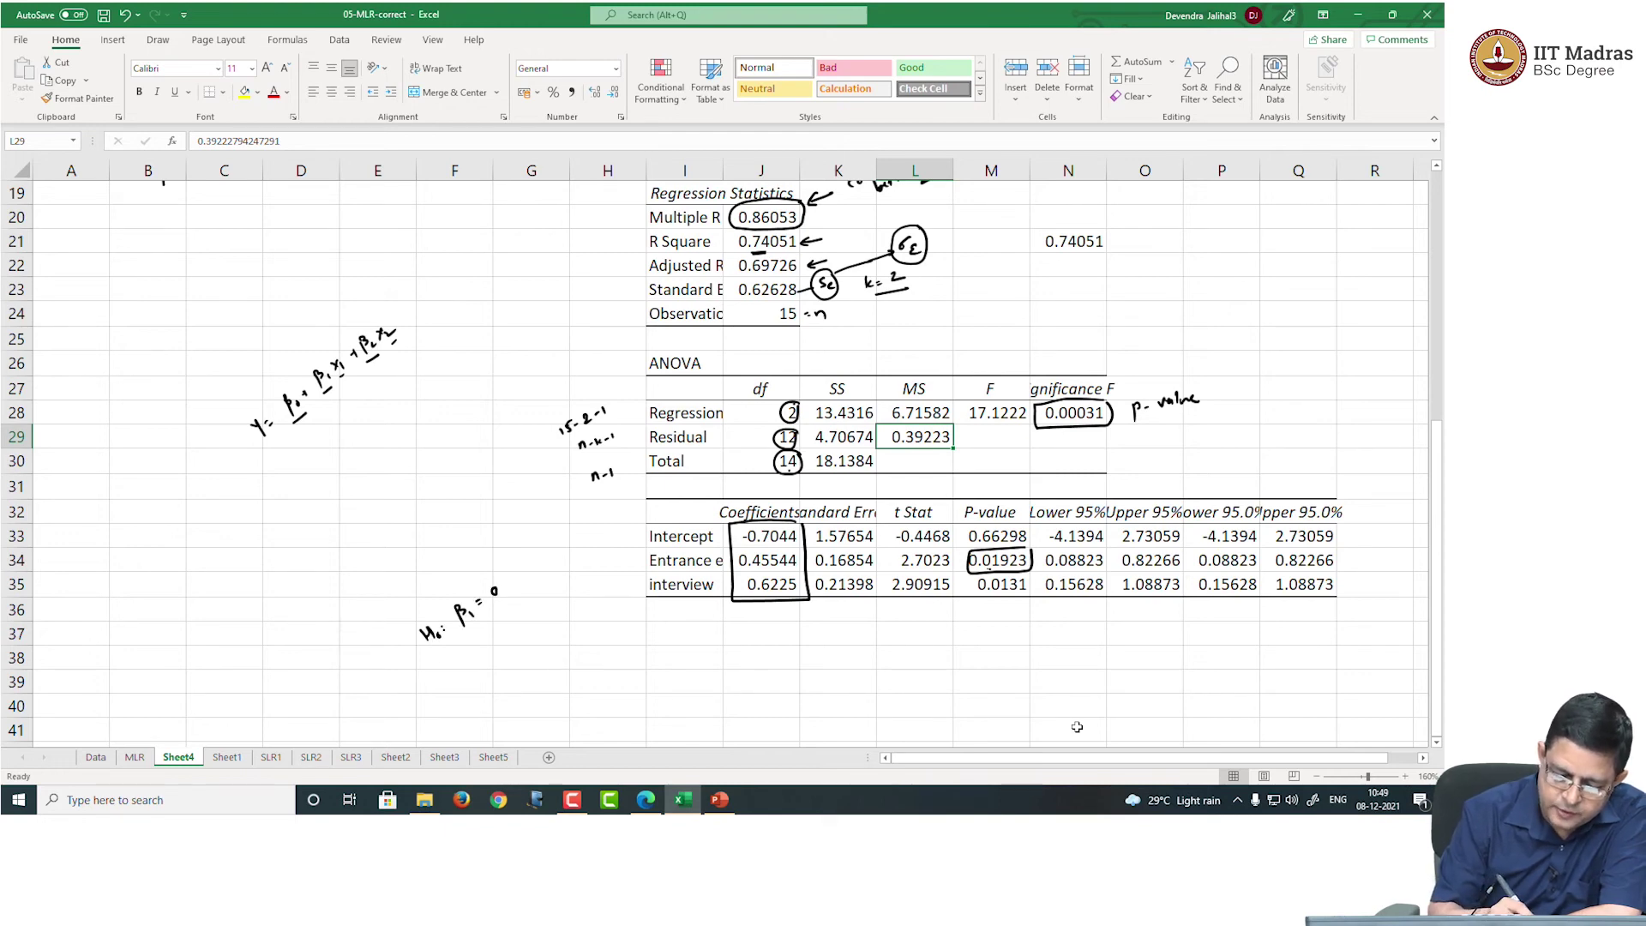
{"action": "mouse_move", "coordinate": [442, 661]}
{"action": "left_mouse_down"}
{"action": "mouse_move", "coordinate": [453, 674]}
{"action": "mouse_move", "coordinate": [518, 618]}
{"action": "left_mouse_up"}
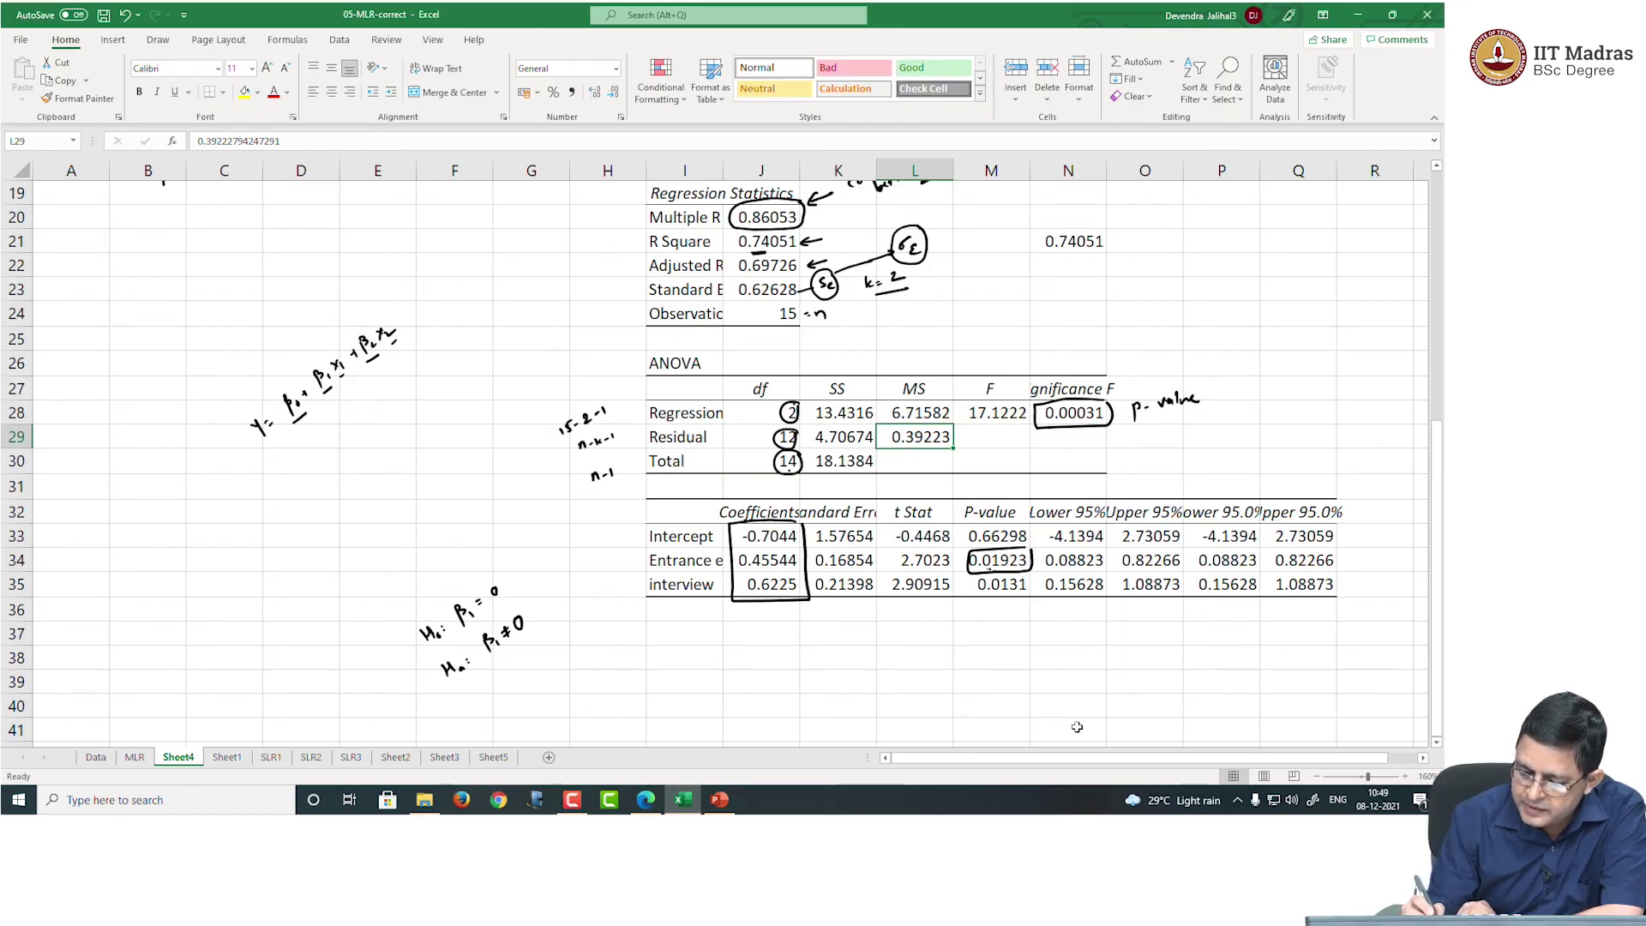
{"action": "left_click_drag", "start_coordinate": [508, 575], "coordinate": [511, 592]}
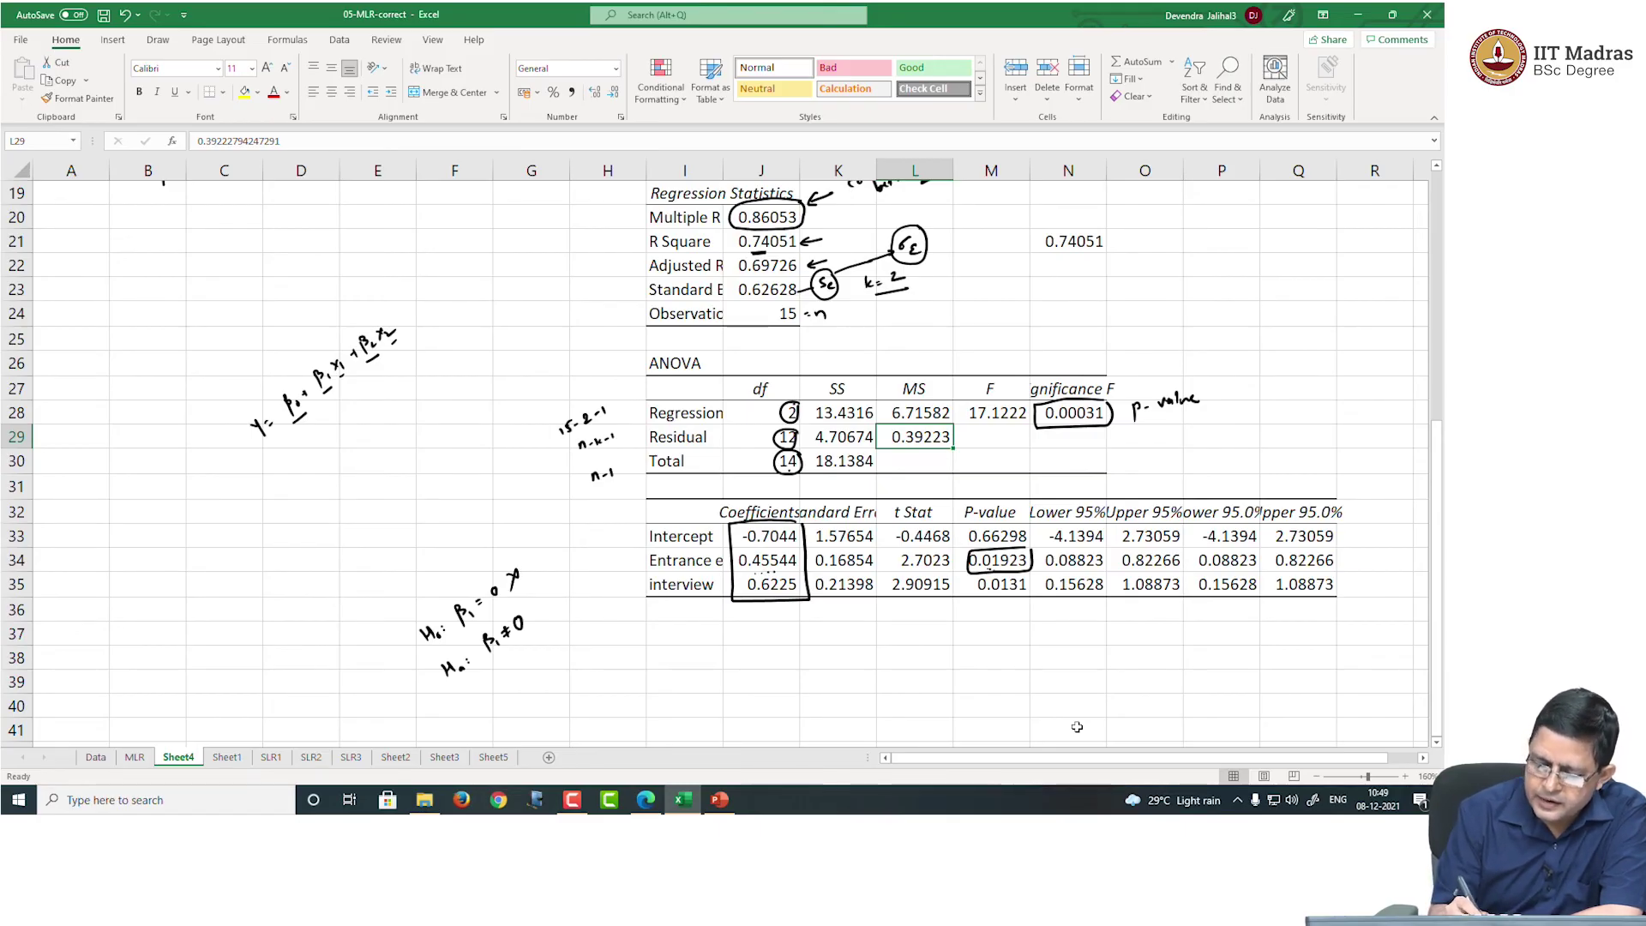
Draw a line from the entrance exam coefficient to a handwritten "b1 ⇒ β1" below the coefficients table
{"action": "mouse_move", "coordinate": [735, 562]}
{"action": "left_mouse_down"}
{"action": "mouse_move", "coordinate": [729, 627]}
{"action": "mouse_move", "coordinate": [753, 639]}
{"action": "mouse_move", "coordinate": [786, 631]}
{"action": "left_mouse_up"}
{"action": "left_click_drag", "start_coordinate": [791, 626], "coordinate": [792, 635]}
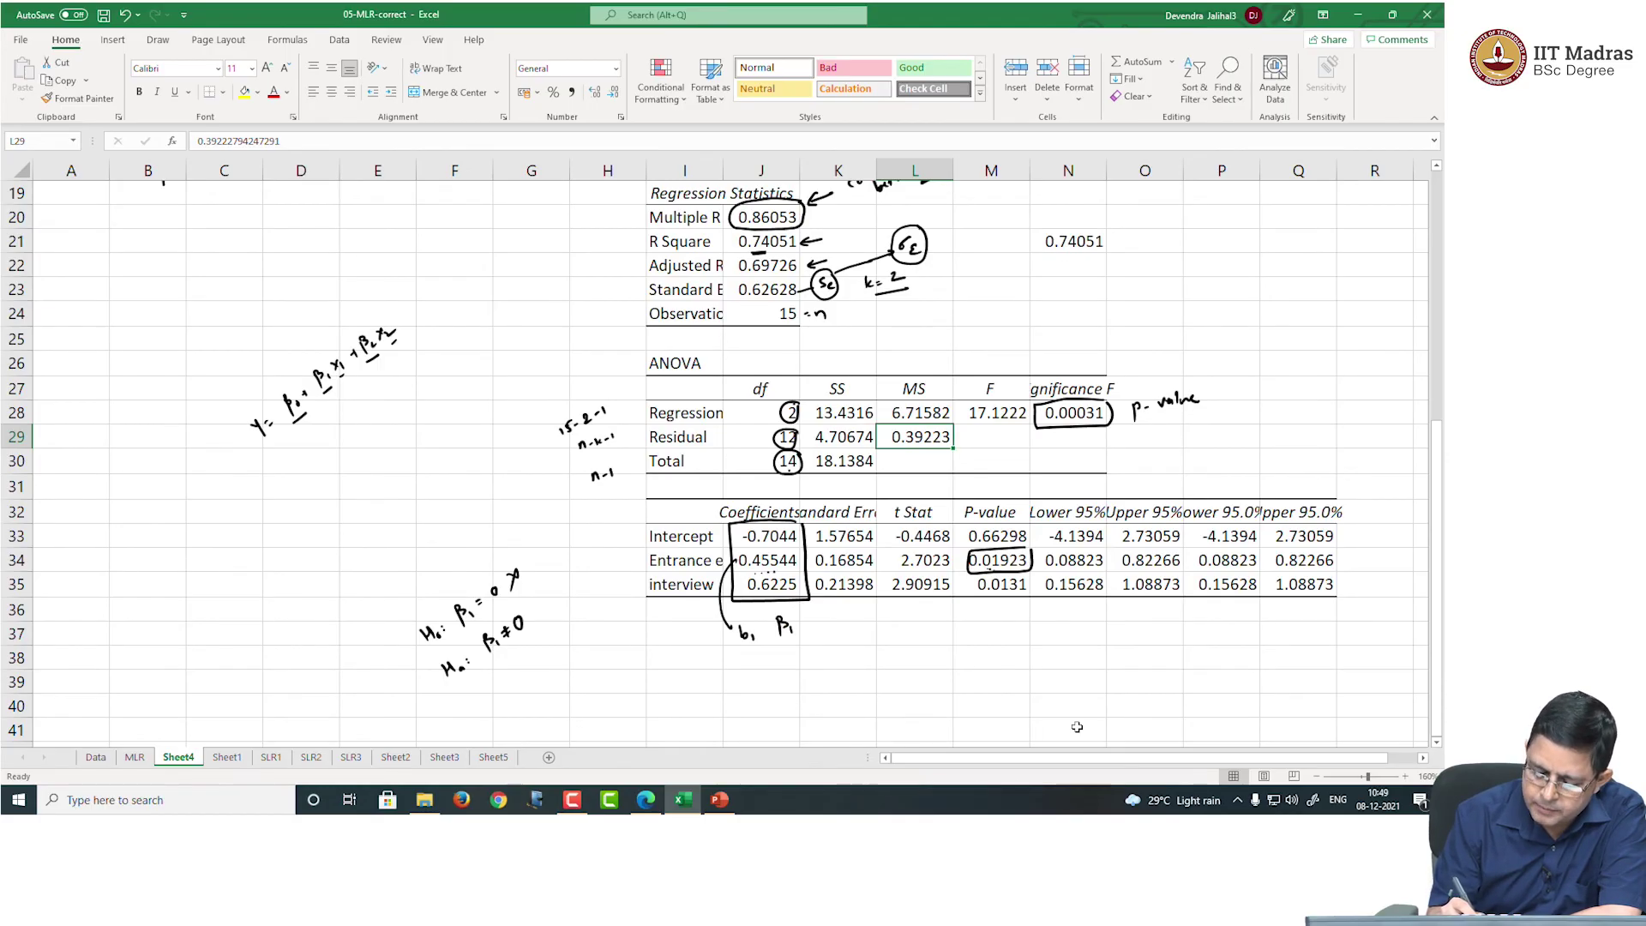
{"action": "left_click_drag", "start_coordinate": [756, 627], "coordinate": [770, 632]}
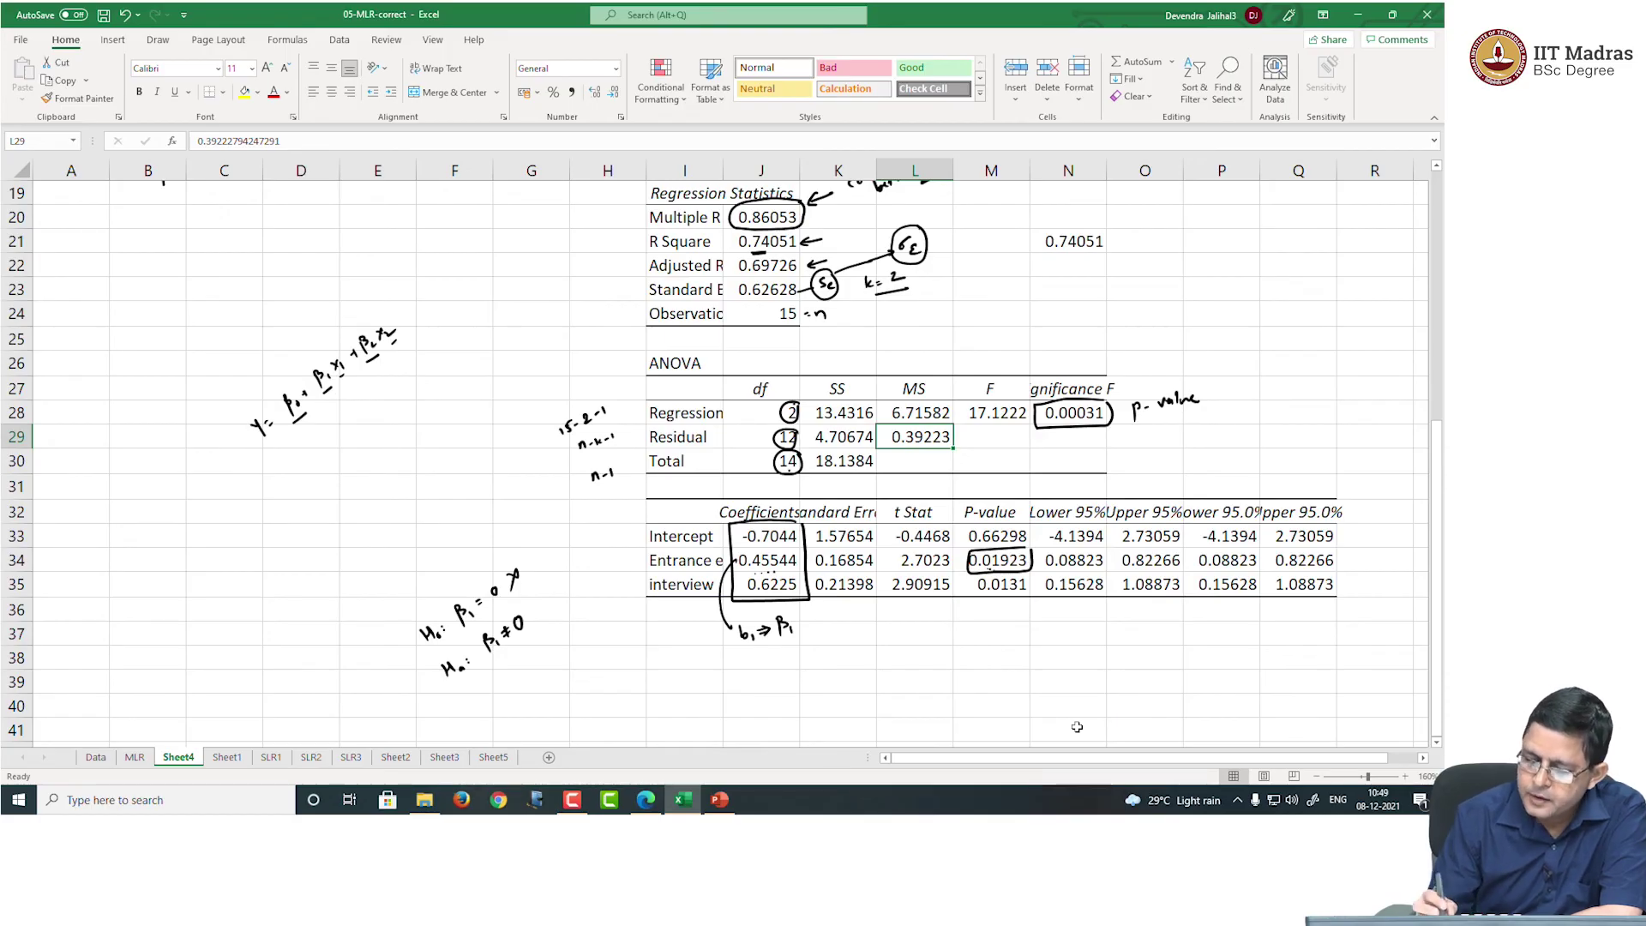
Box the interview P-value, handwrite "H0: β2 = 0" and "Ha: β2 ≠ 0", and mark this H0 with an x
{"action": "mouse_move", "coordinate": [1017, 573]}
{"action": "left_mouse_down"}
{"action": "mouse_move", "coordinate": [978, 600]}
{"action": "mouse_move", "coordinate": [1032, 580]}
{"action": "mouse_move", "coordinate": [986, 573]}
{"action": "left_mouse_up"}
{"action": "mouse_move", "coordinate": [517, 685]}
{"action": "left_mouse_down"}
{"action": "mouse_move", "coordinate": [542, 695]}
{"action": "mouse_move", "coordinate": [562, 666]}
{"action": "left_mouse_up"}
{"action": "left_click_drag", "start_coordinate": [565, 669], "coordinate": [592, 644]}
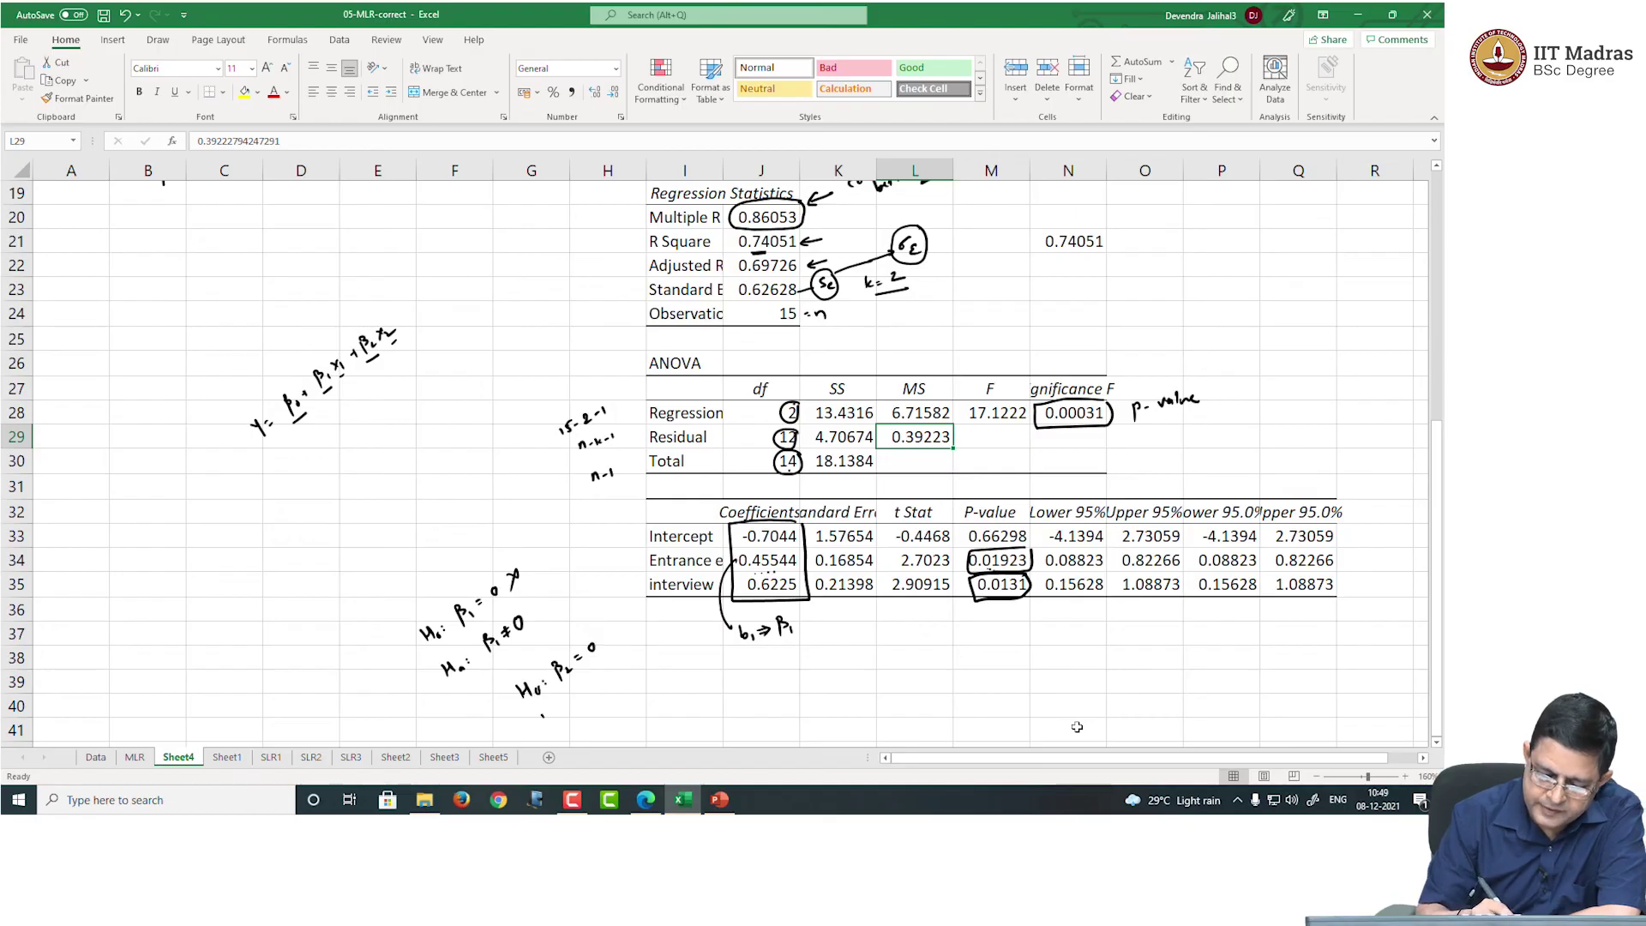
{"action": "mouse_move", "coordinate": [543, 712]}
{"action": "left_mouse_down"}
{"action": "mouse_move", "coordinate": [563, 718]}
{"action": "mouse_move", "coordinate": [611, 674]}
{"action": "left_mouse_up"}
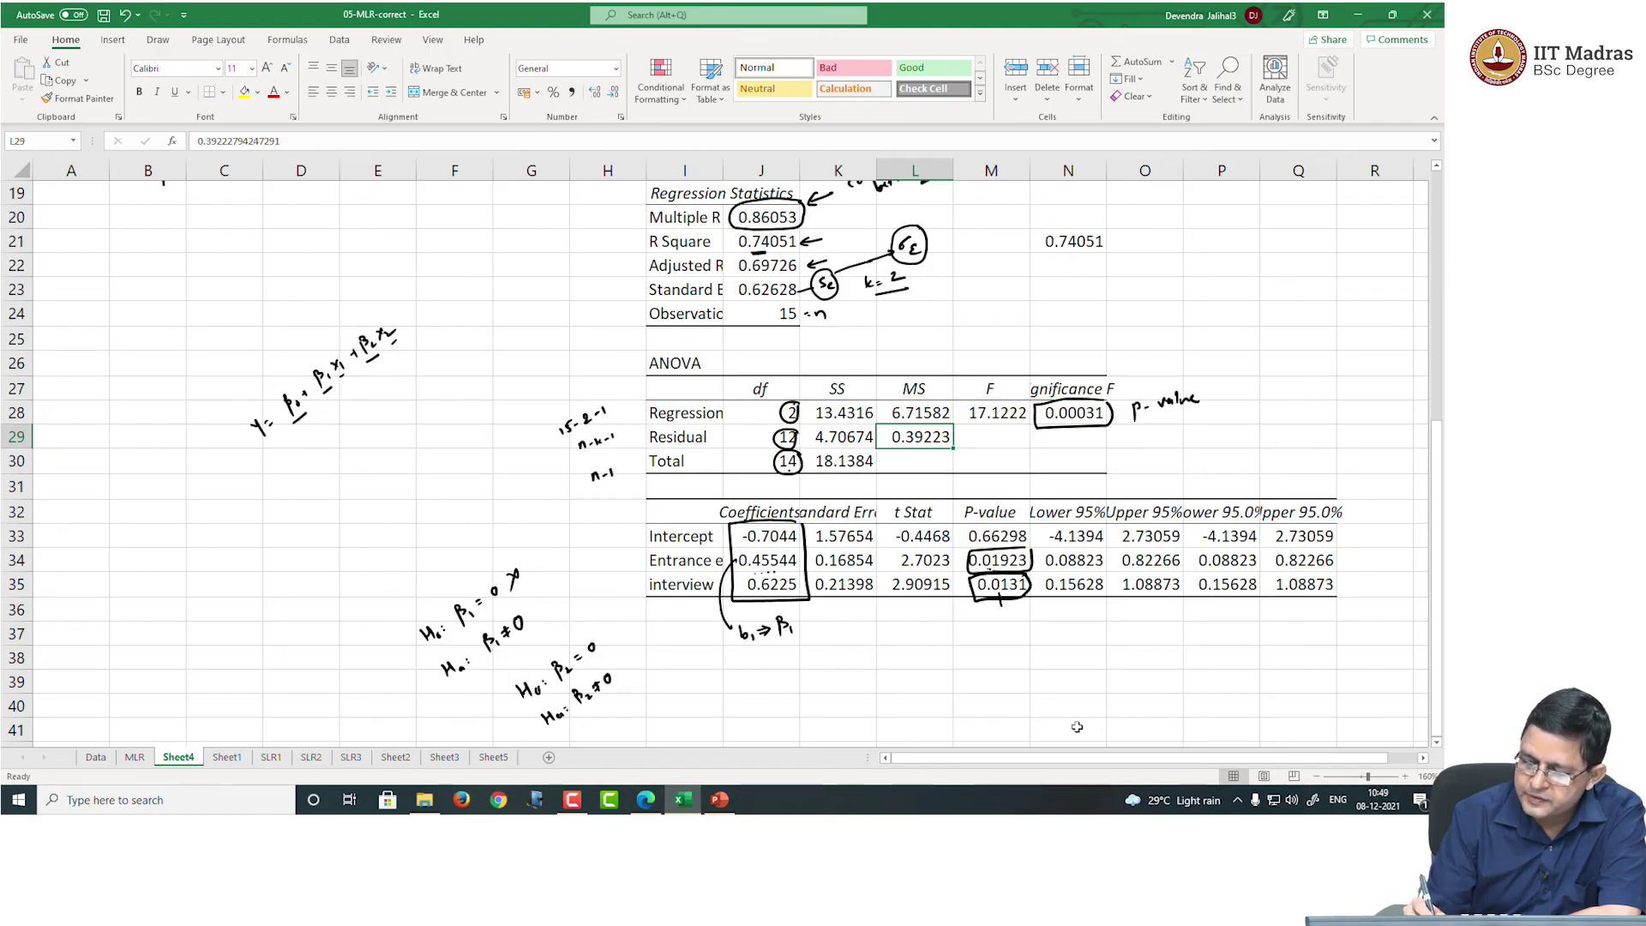
{"action": "left_click_drag", "start_coordinate": [603, 644], "coordinate": [608, 634]}
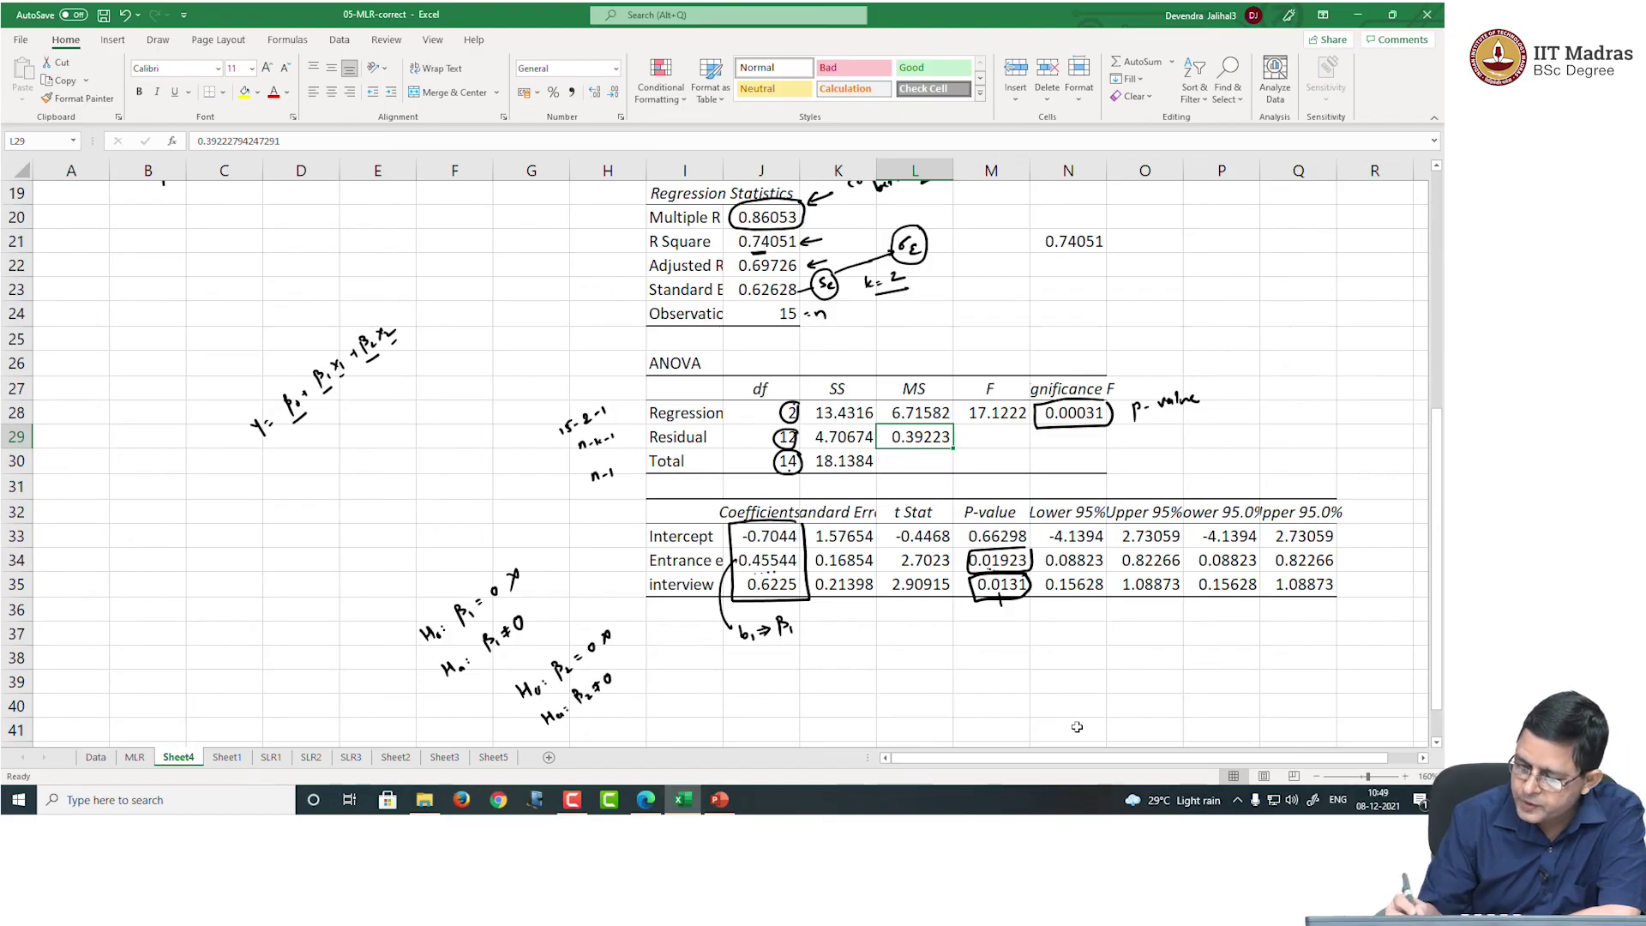
Box the interview row's lower and upper 95% bounds, and link its coefficient to a handwritten "b2 ⇒ β2"
{"action": "mouse_move", "coordinate": [1112, 572]}
{"action": "left_mouse_down"}
{"action": "mouse_move", "coordinate": [1053, 573]}
{"action": "mouse_move", "coordinate": [1106, 599]}
{"action": "mouse_move", "coordinate": [1183, 574]}
{"action": "mouse_move", "coordinate": [1096, 572]}
{"action": "left_mouse_up"}
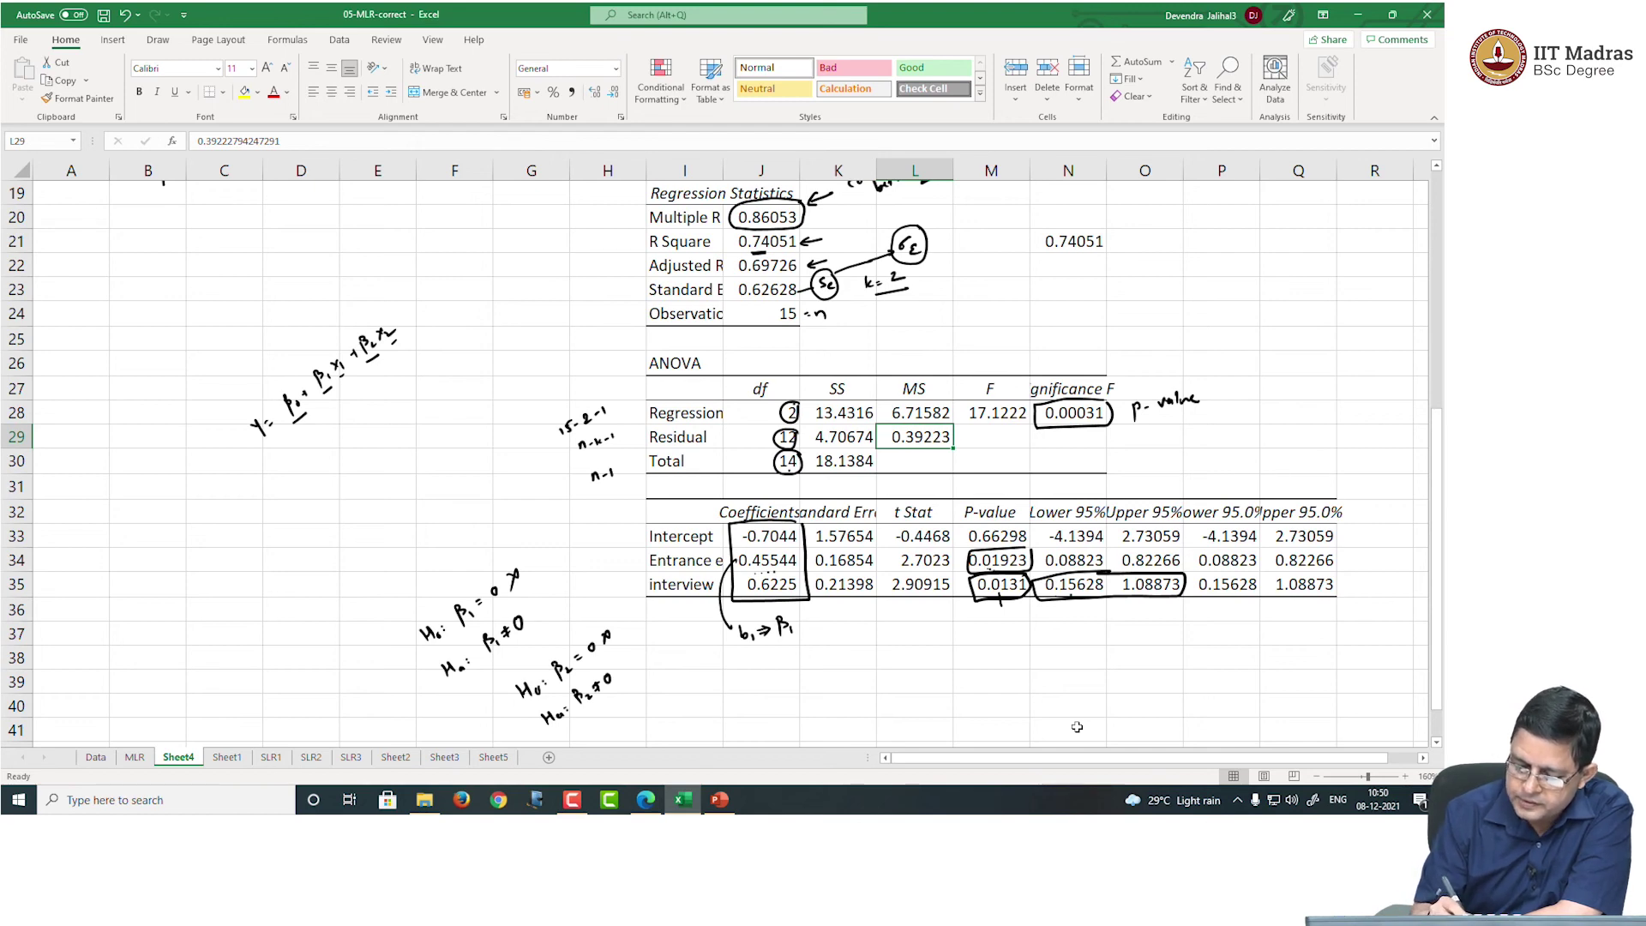
{"action": "mouse_move", "coordinate": [802, 600]}
{"action": "left_mouse_down"}
{"action": "mouse_move", "coordinate": [854, 628]}
{"action": "mouse_move", "coordinate": [903, 621]}
{"action": "left_mouse_up"}
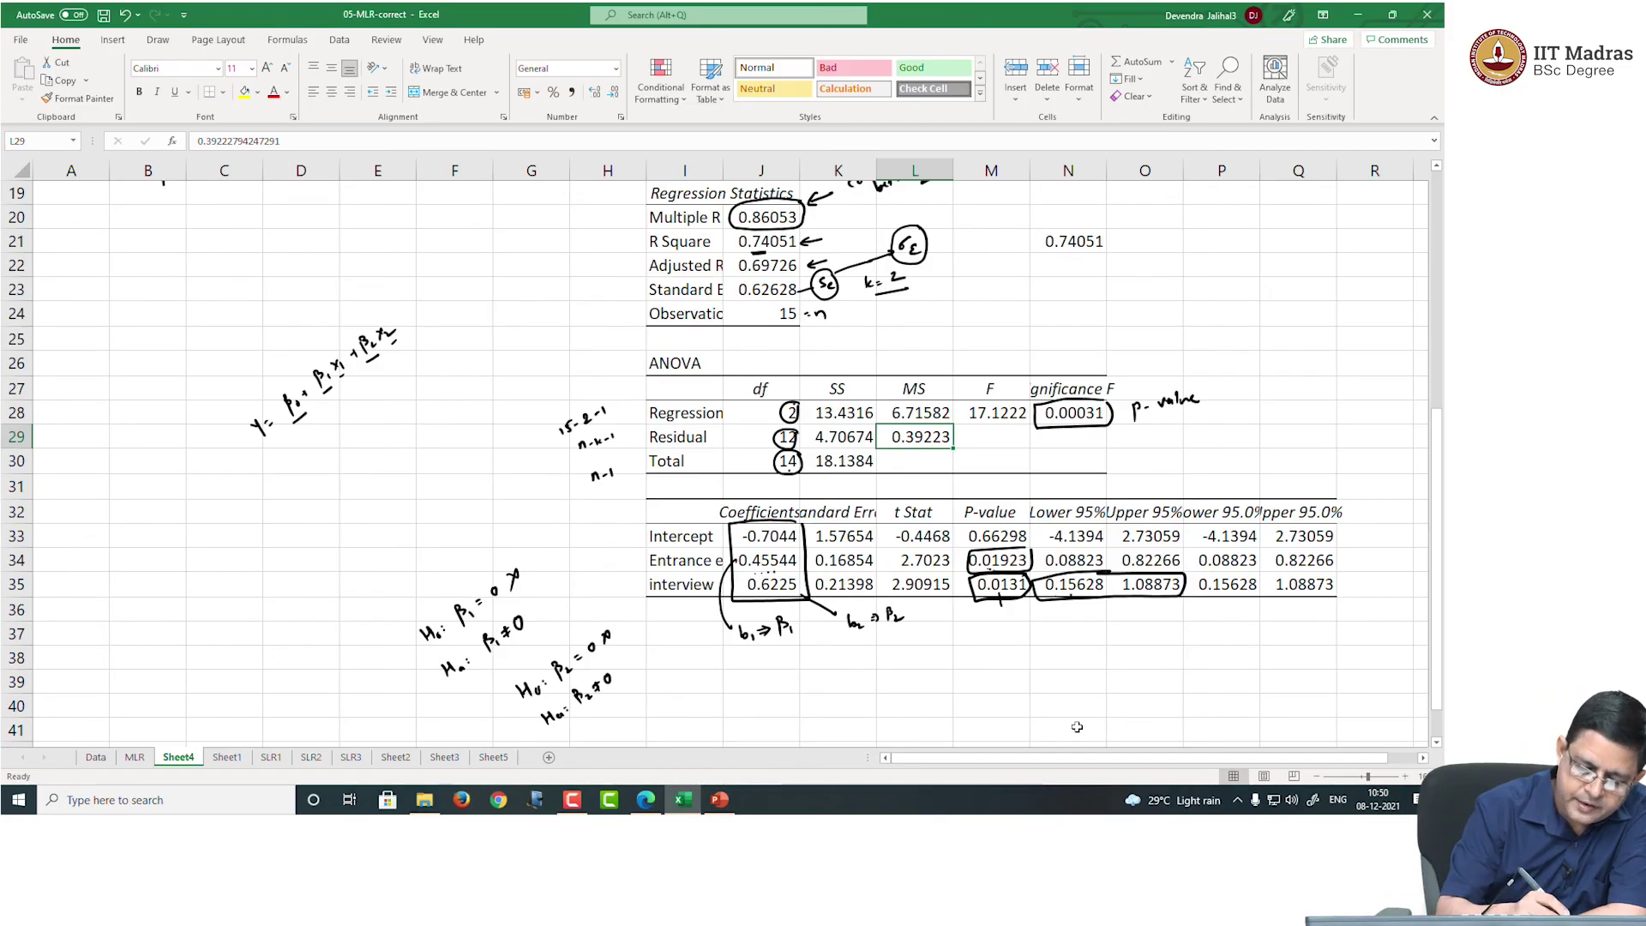
Handwrite the fitted equation "y = -0.7 + 0.455x1 + 0.622x2" beneath the handwritten model
{"action": "mouse_move", "coordinate": [271, 475]}
{"action": "left_mouse_down"}
{"action": "mouse_move", "coordinate": [284, 493]}
{"action": "mouse_move", "coordinate": [325, 448]}
{"action": "left_mouse_up"}
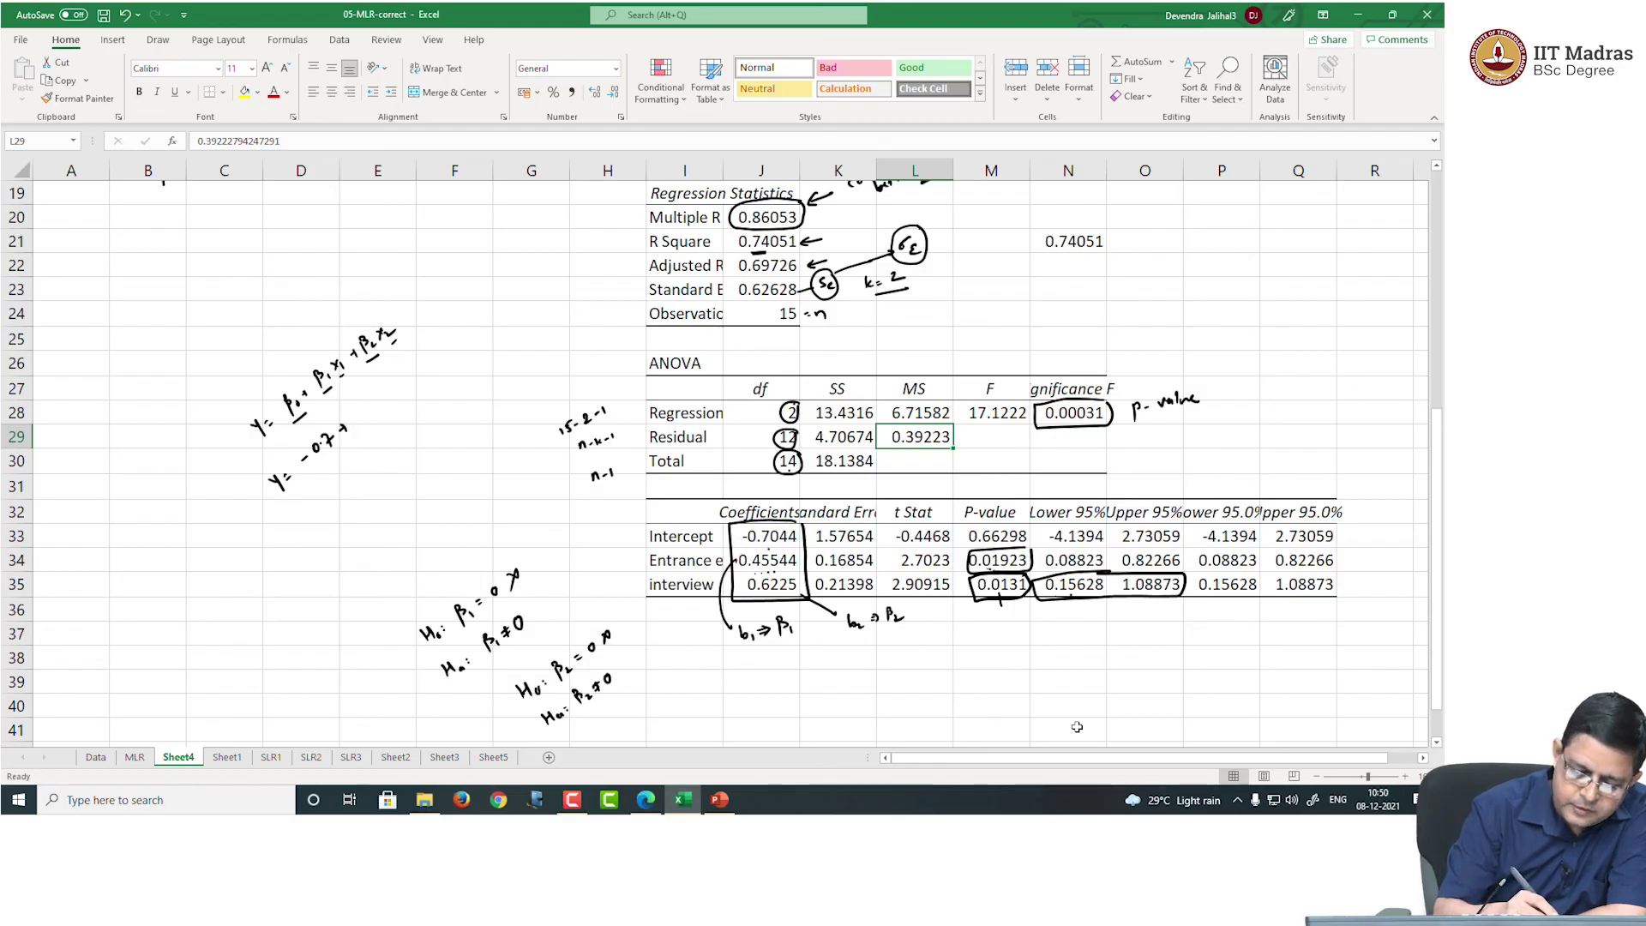
{"action": "left_click_drag", "start_coordinate": [353, 414], "coordinate": [383, 397]}
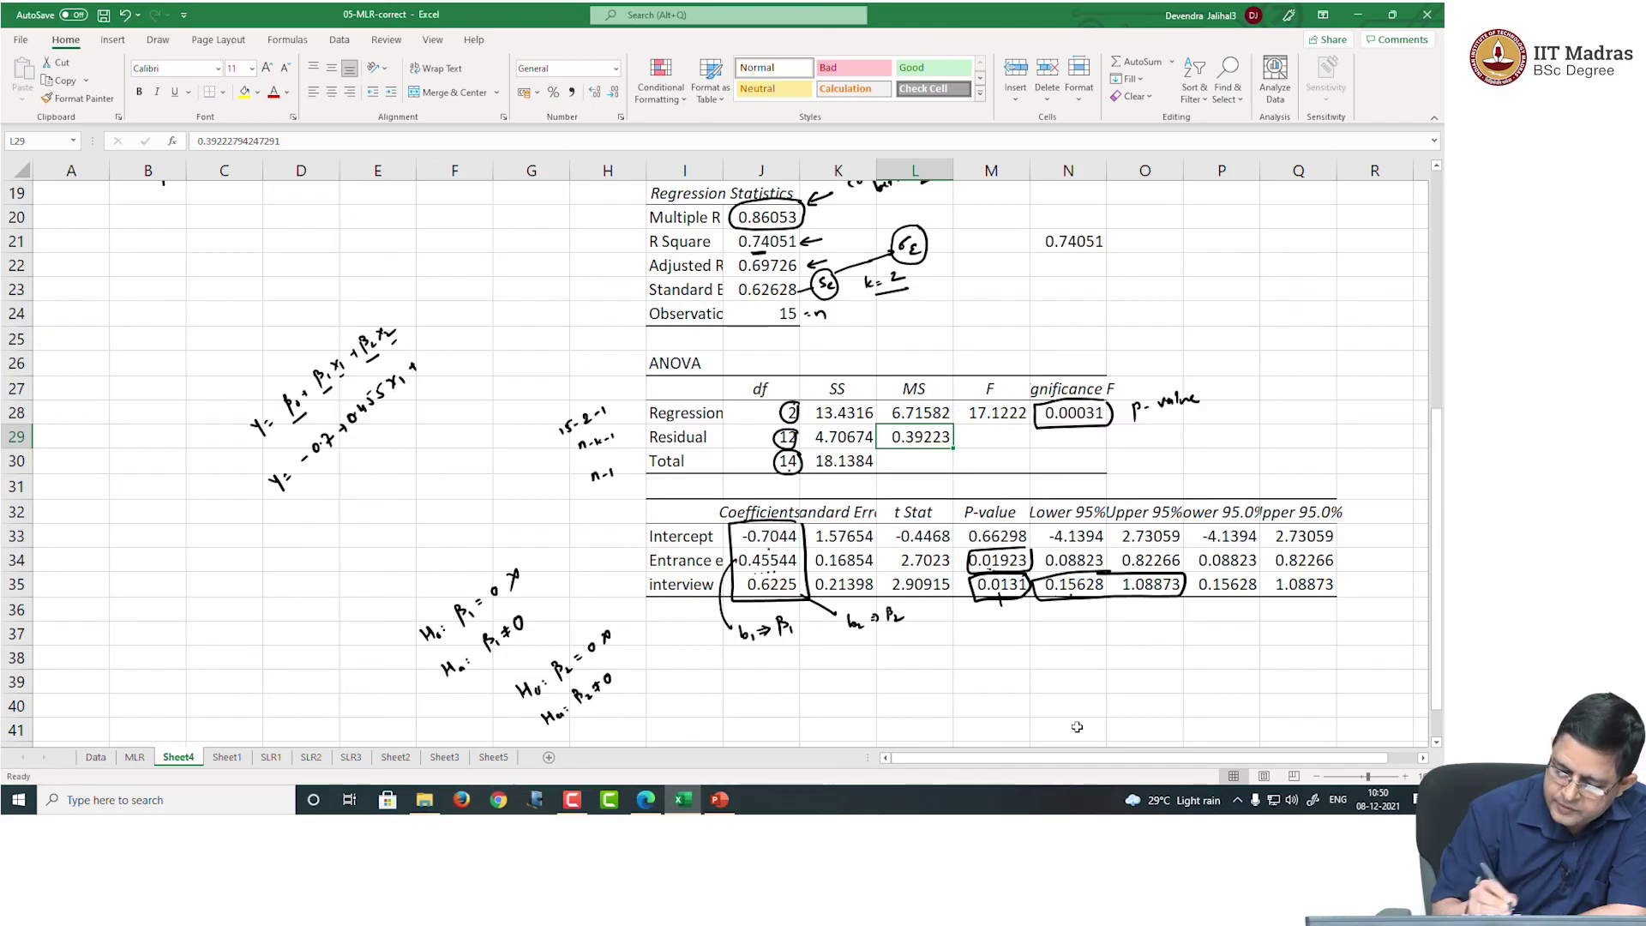
{"action": "left_click_drag", "start_coordinate": [427, 348], "coordinate": [428, 359]}
{"action": "left_click_drag", "start_coordinate": [439, 336], "coordinate": [449, 341]}
{"action": "left_click_drag", "start_coordinate": [450, 328], "coordinate": [465, 328]}
{"action": "left_click_drag", "start_coordinate": [479, 314], "coordinate": [491, 319]}
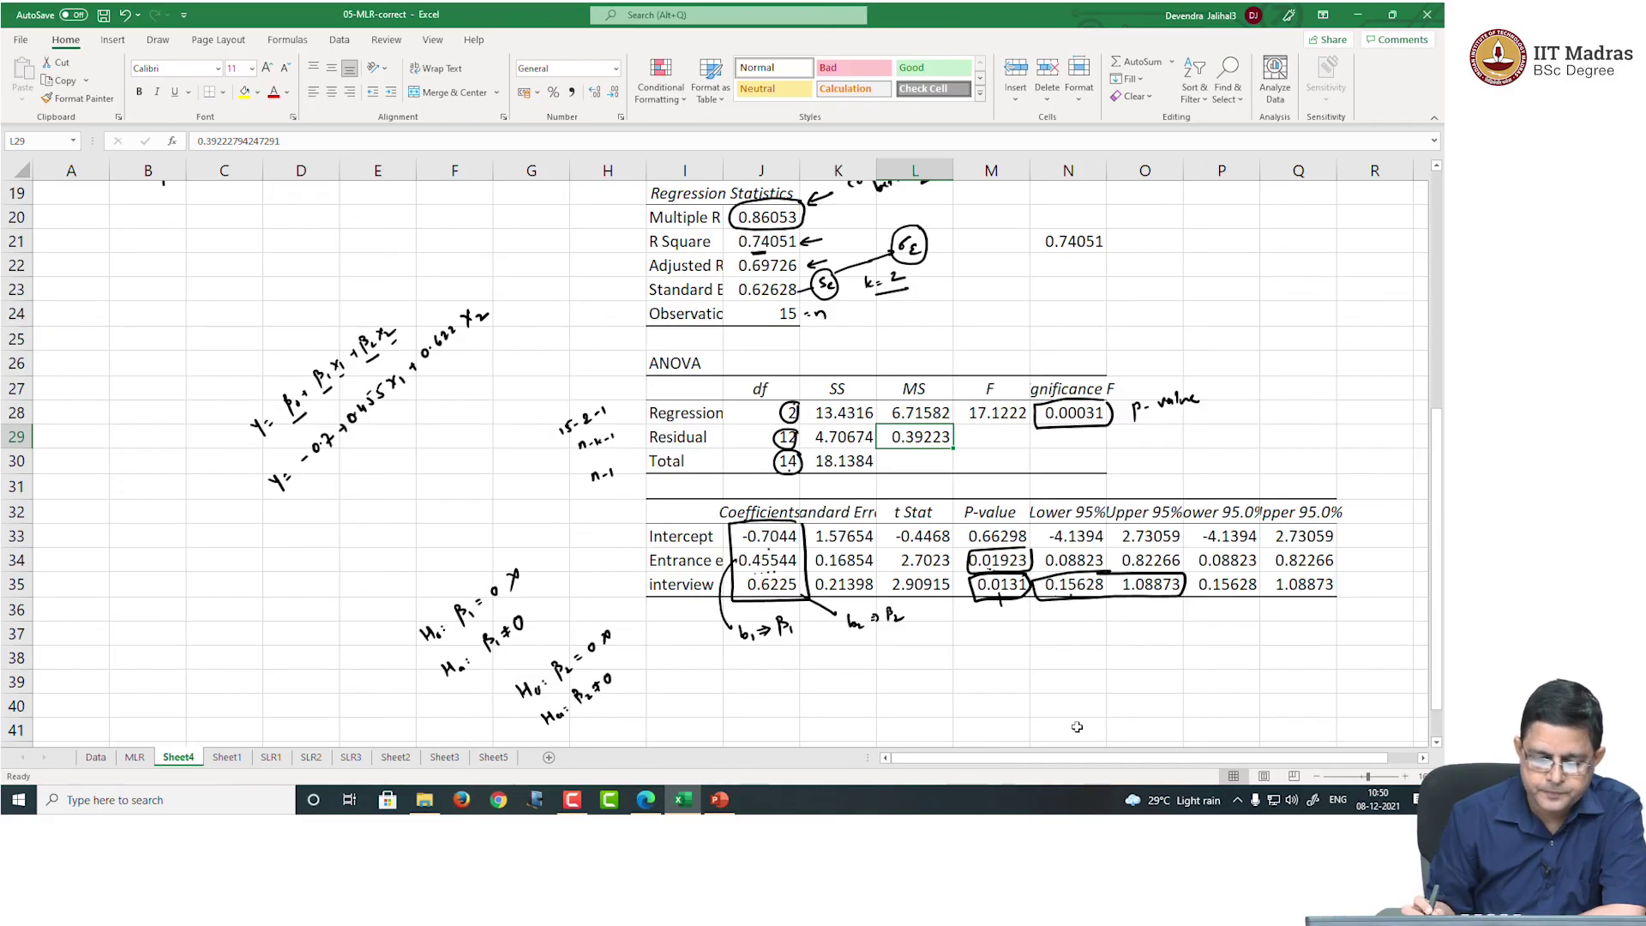
Circle the x1 and x2 coefficients in the fitted equation and handwrite "partial" beside each
{"action": "mouse_move", "coordinate": [353, 428]}
{"action": "left_mouse_down"}
{"action": "mouse_move", "coordinate": [391, 389]}
{"action": "mouse_move", "coordinate": [356, 383]}
{"action": "mouse_move", "coordinate": [339, 405]}
{"action": "mouse_move", "coordinate": [385, 436]}
{"action": "mouse_move", "coordinate": [380, 480]}
{"action": "left_mouse_up"}
{"action": "left_click_drag", "start_coordinate": [380, 463], "coordinate": [420, 432]}
{"action": "mouse_move", "coordinate": [411, 345]}
{"action": "left_mouse_down"}
{"action": "mouse_move", "coordinate": [459, 337]}
{"action": "mouse_move", "coordinate": [435, 318]}
{"action": "mouse_move", "coordinate": [460, 332]}
{"action": "mouse_move", "coordinate": [452, 377]}
{"action": "mouse_move", "coordinate": [488, 333]}
{"action": "left_mouse_up"}
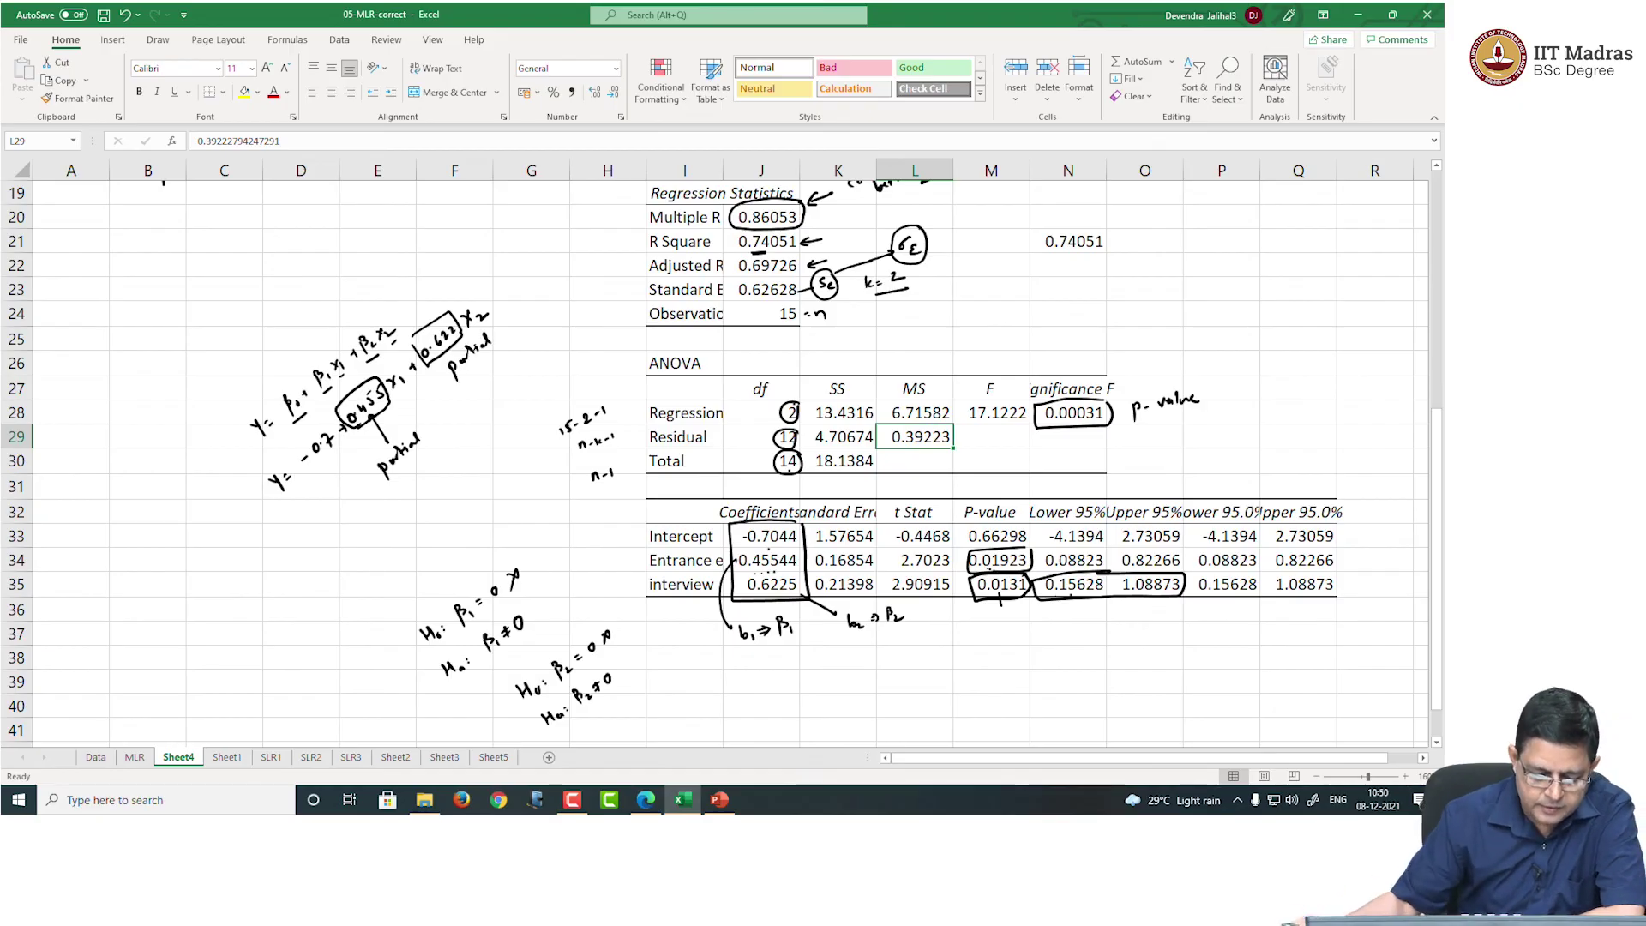
Underline the handwritten "marginal slope" note below the Entrance exam coefficient on the SLR1 sheet
{"action": "left_click", "coordinate": [271, 757]}
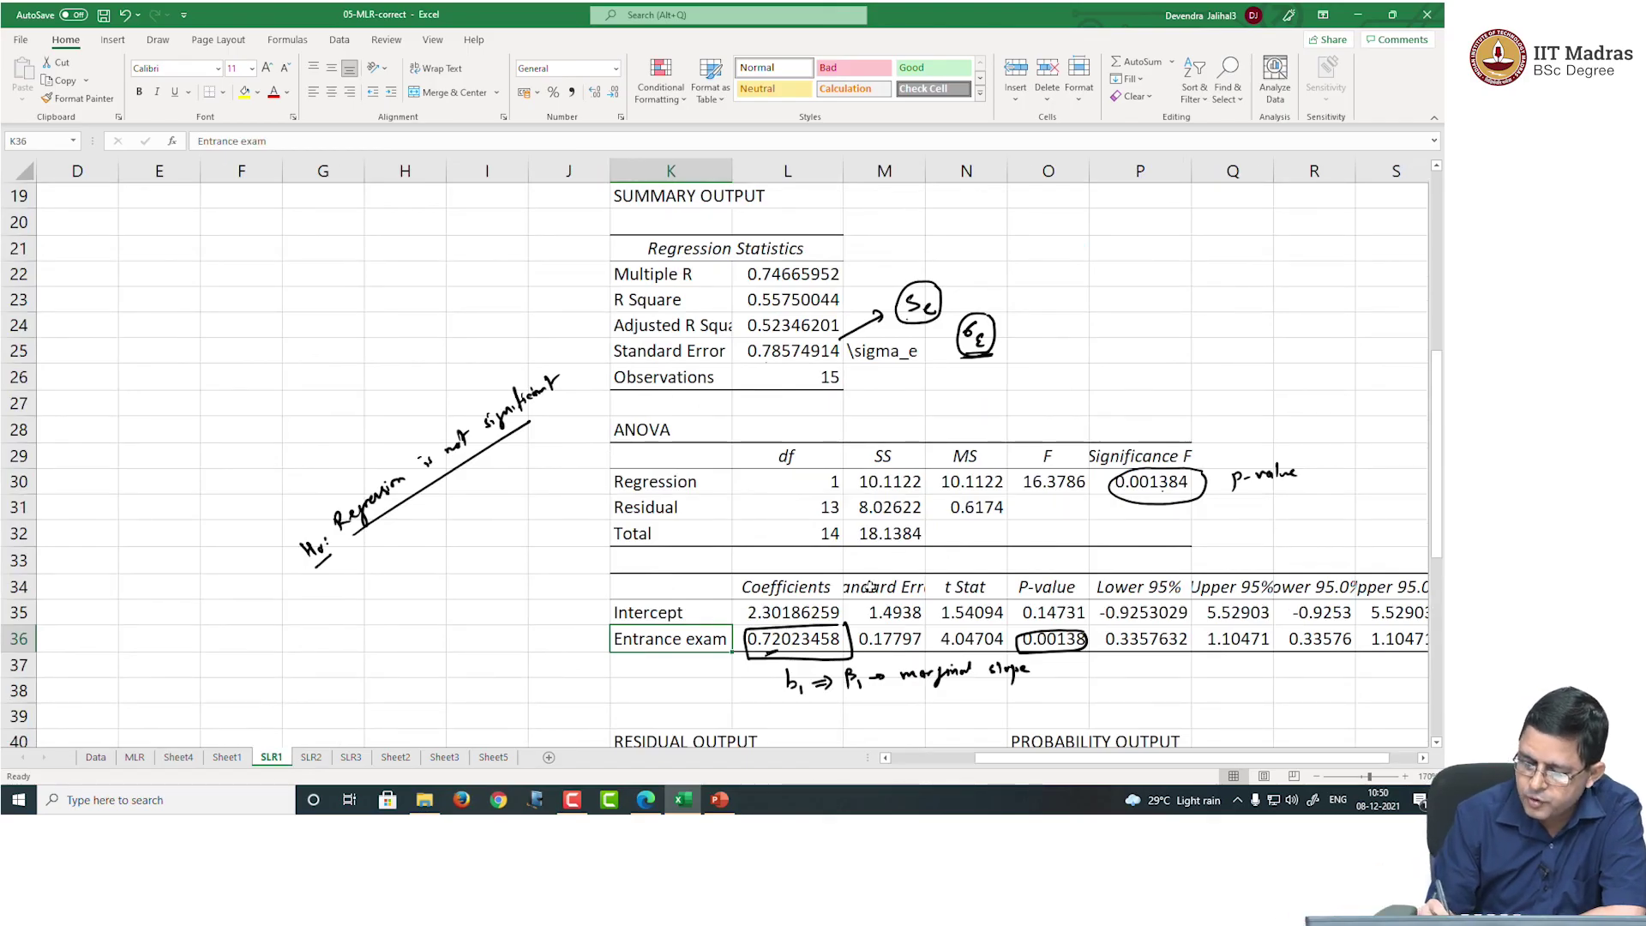
{"action": "mouse_move", "coordinate": [904, 688]}
{"action": "left_mouse_down"}
{"action": "mouse_move", "coordinate": [1028, 683]}
{"action": "mouse_move", "coordinate": [943, 694]}
{"action": "mouse_move", "coordinate": [1000, 693]}
{"action": "left_mouse_up"}
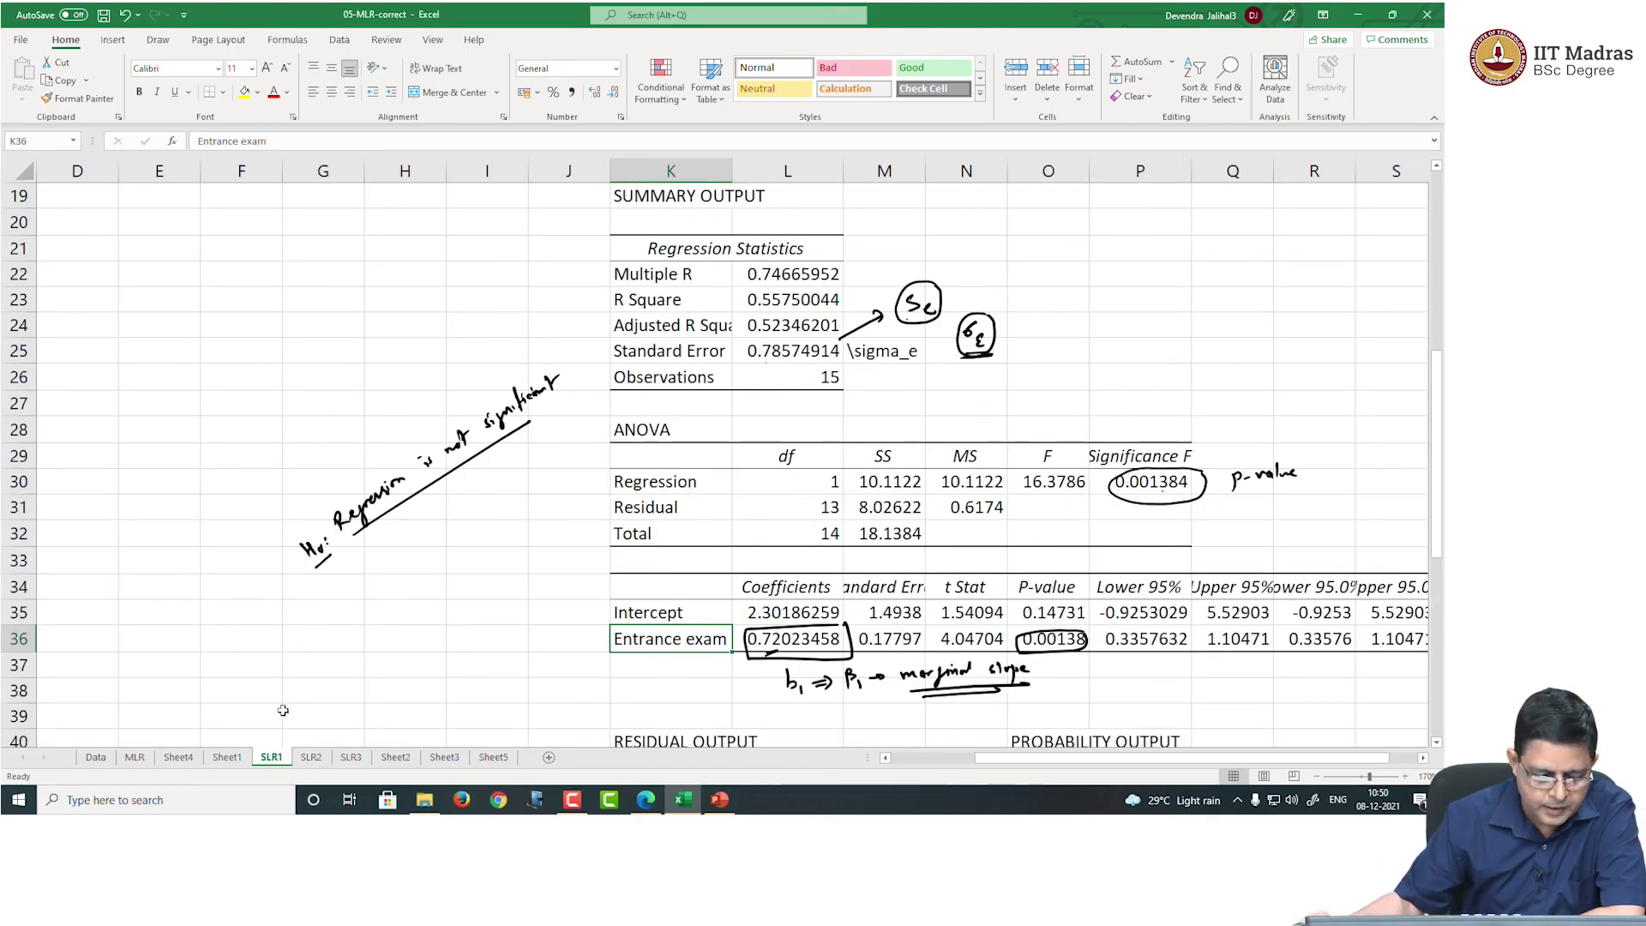
On Sheet4, double-underline the "partial" label of the x1 coefficient, underline x1, and add a small mark above x2 in the fitted equation
{"action": "left_click", "coordinate": [178, 757]}
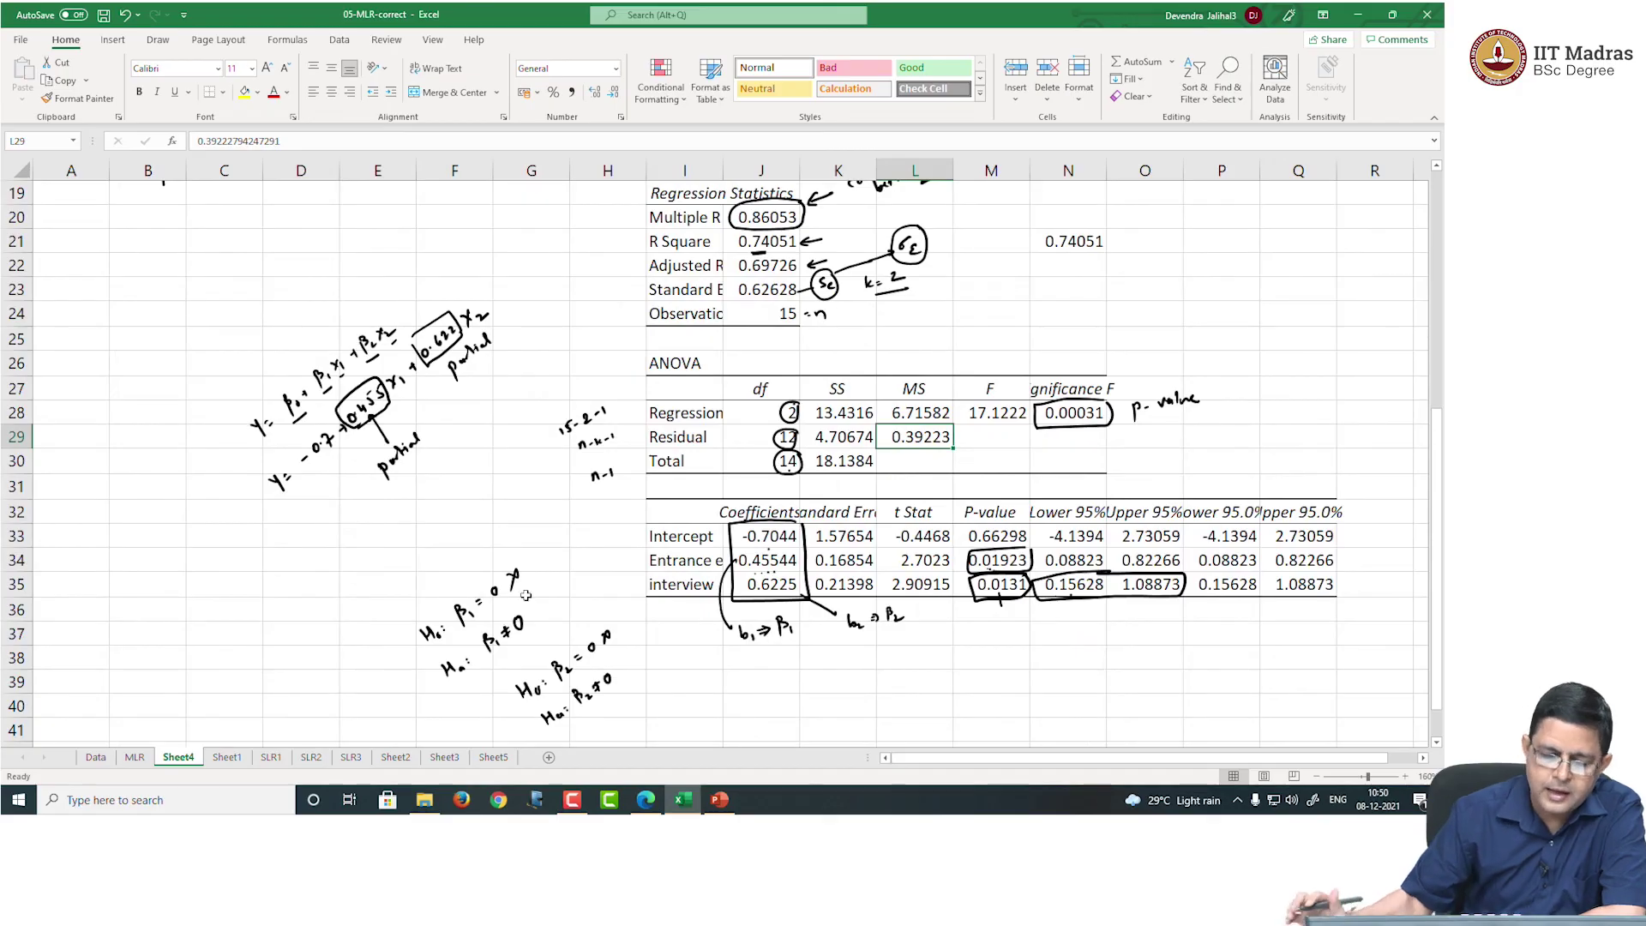
{"action": "left_click_drag", "start_coordinate": [387, 479], "coordinate": [421, 455]}
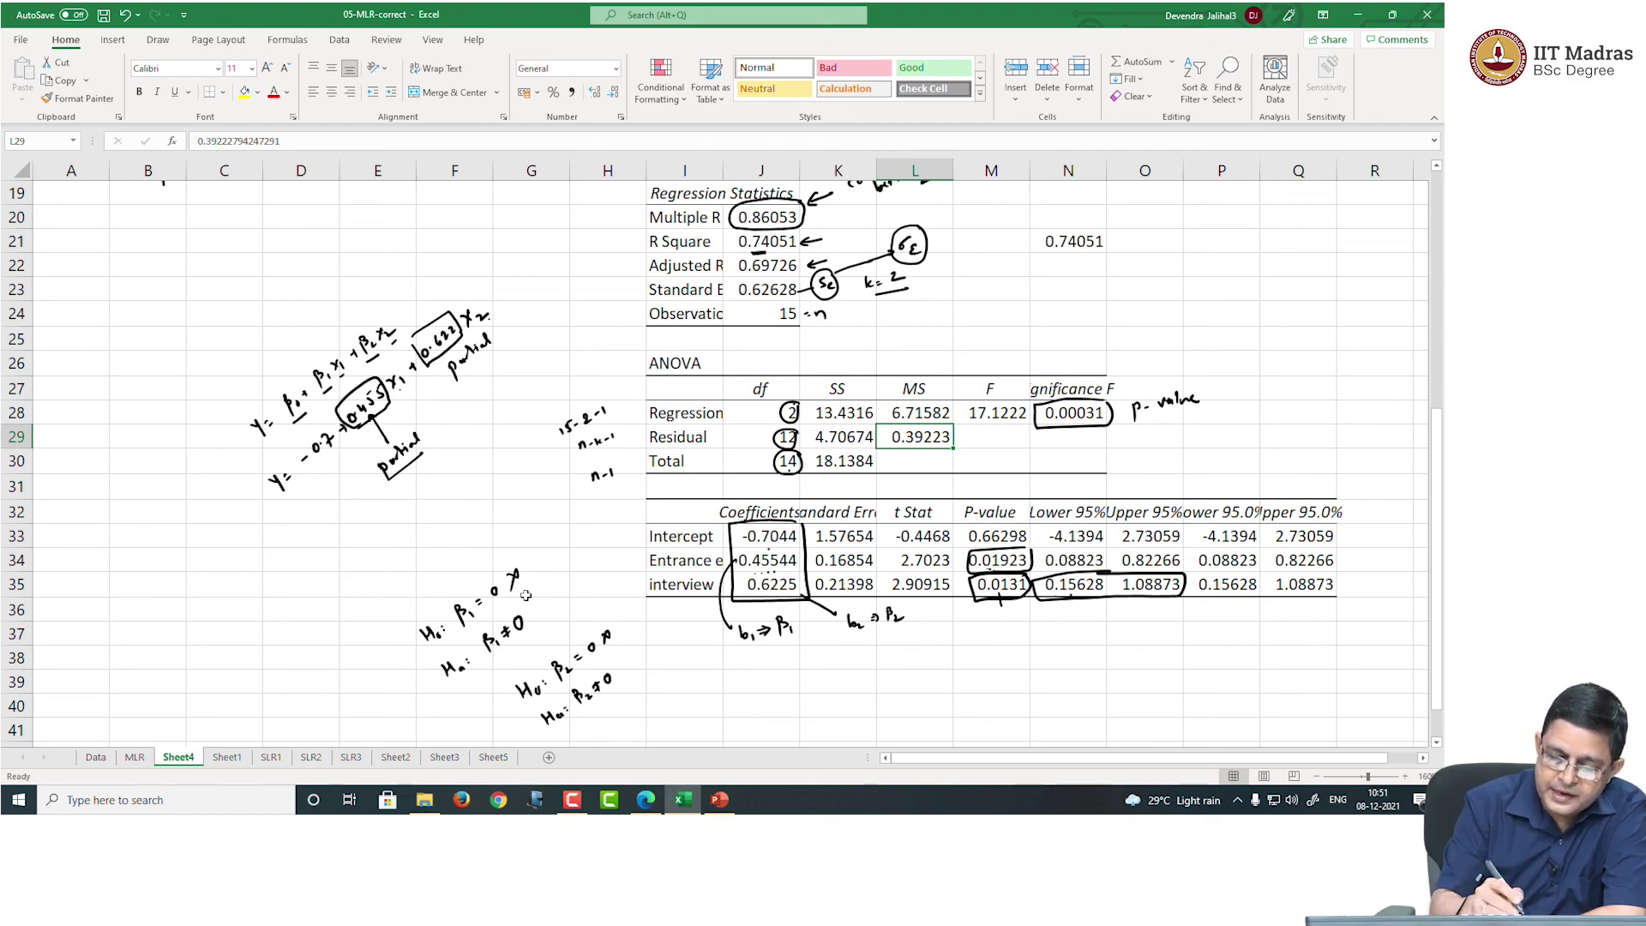
{"action": "left_click_drag", "start_coordinate": [394, 471], "coordinate": [426, 447]}
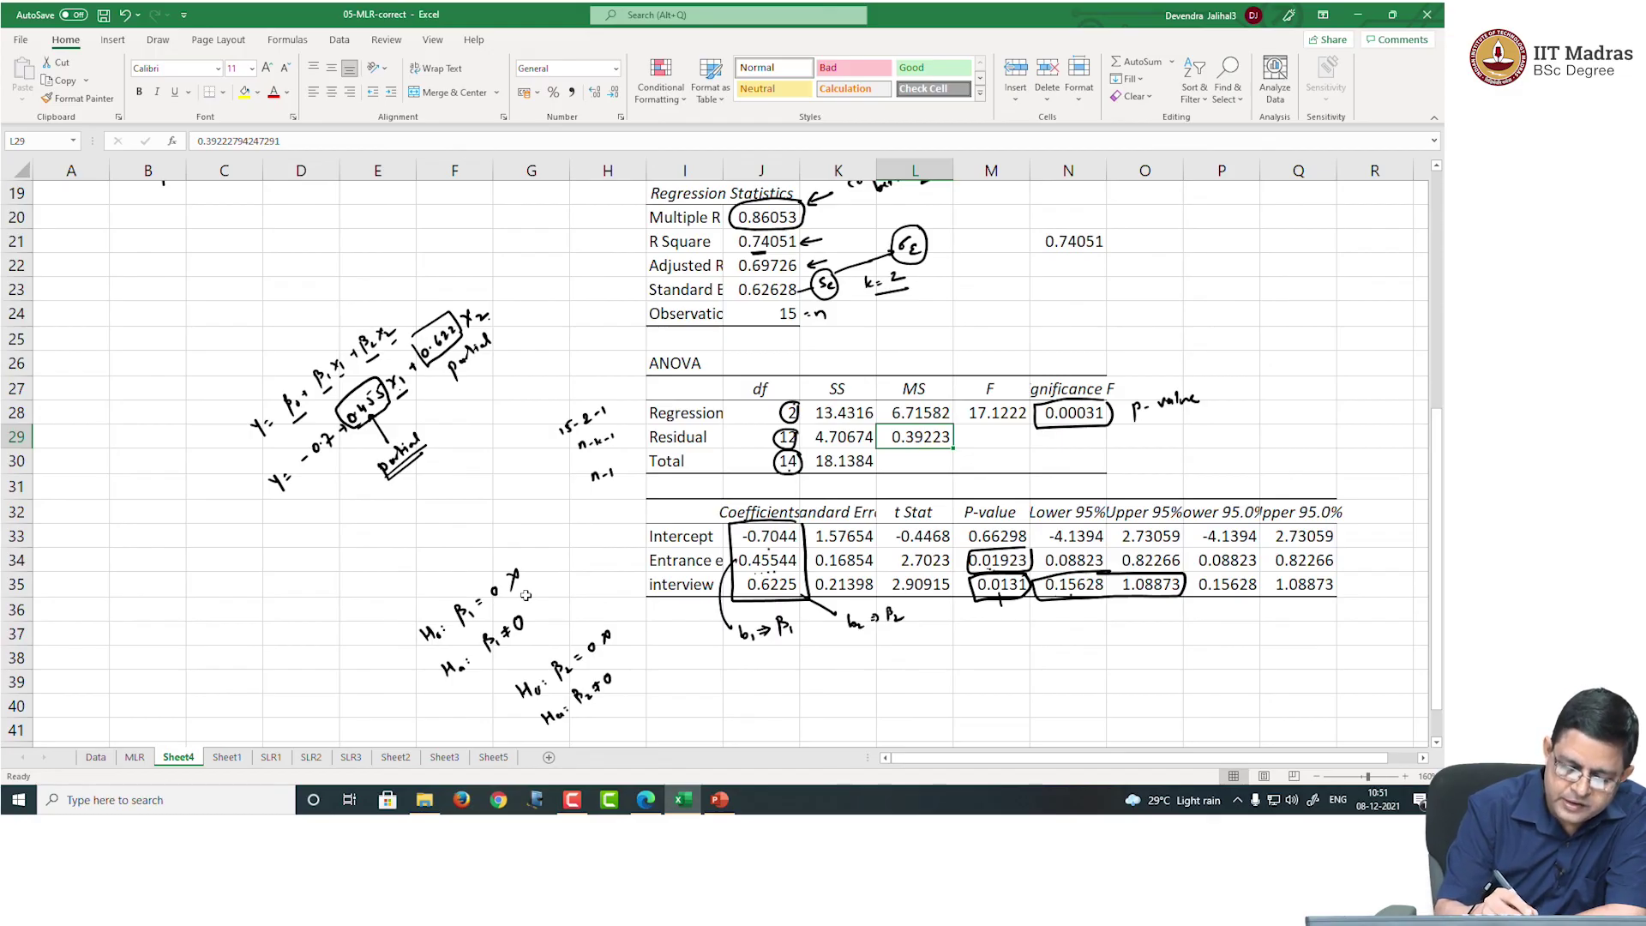
{"action": "left_click_drag", "start_coordinate": [482, 288], "coordinate": [481, 305]}
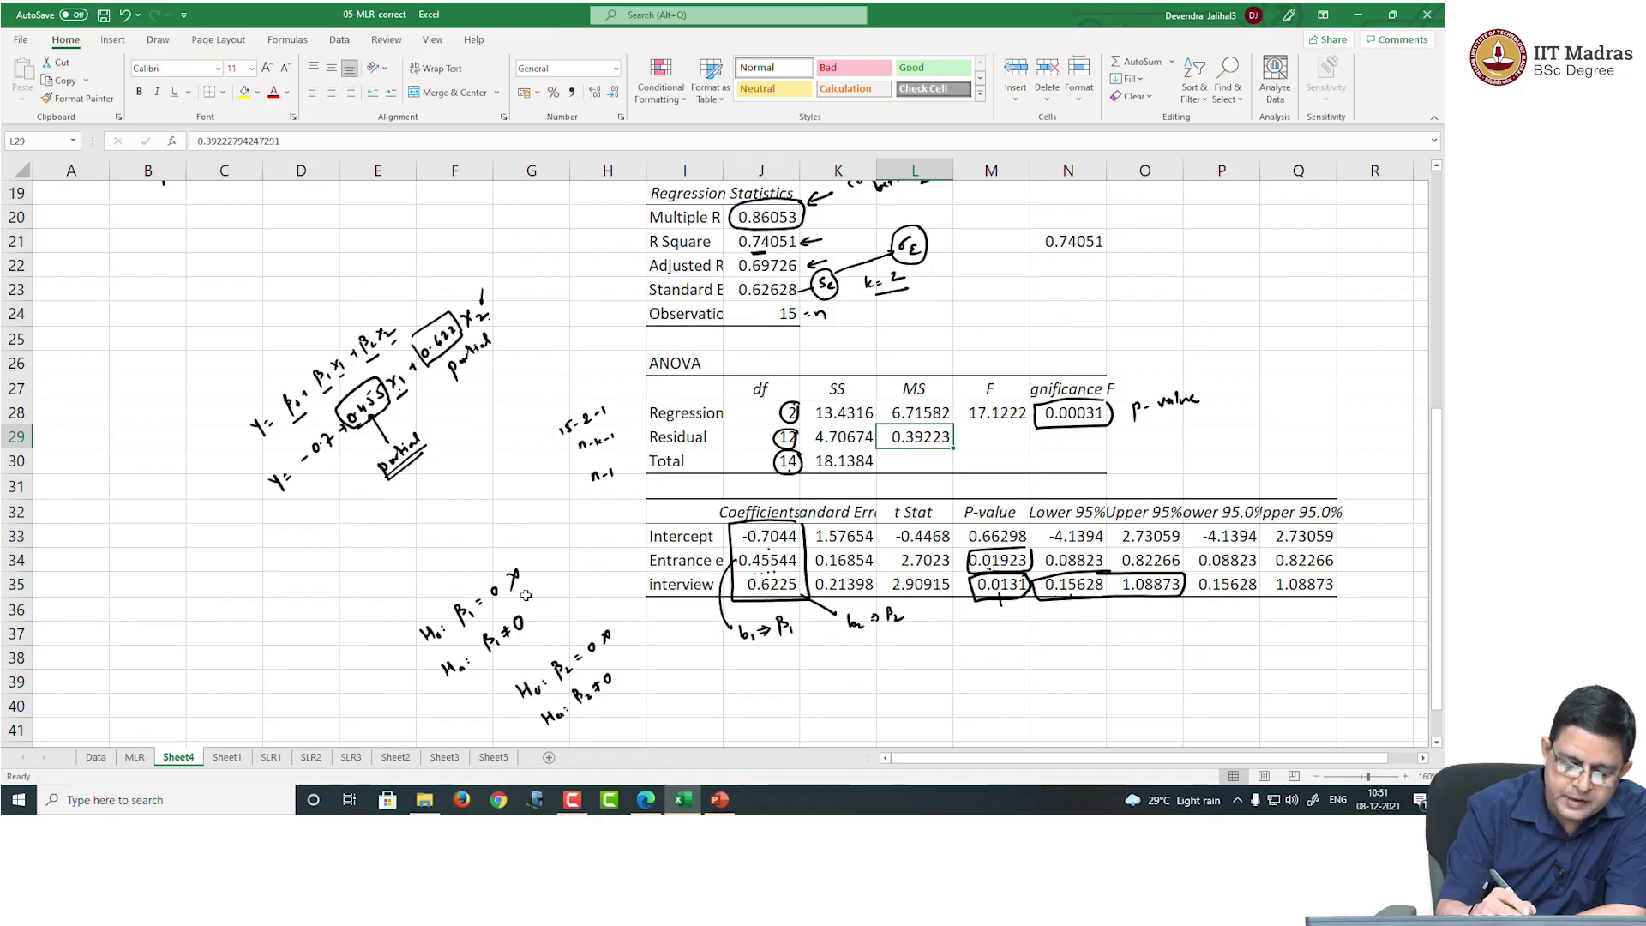